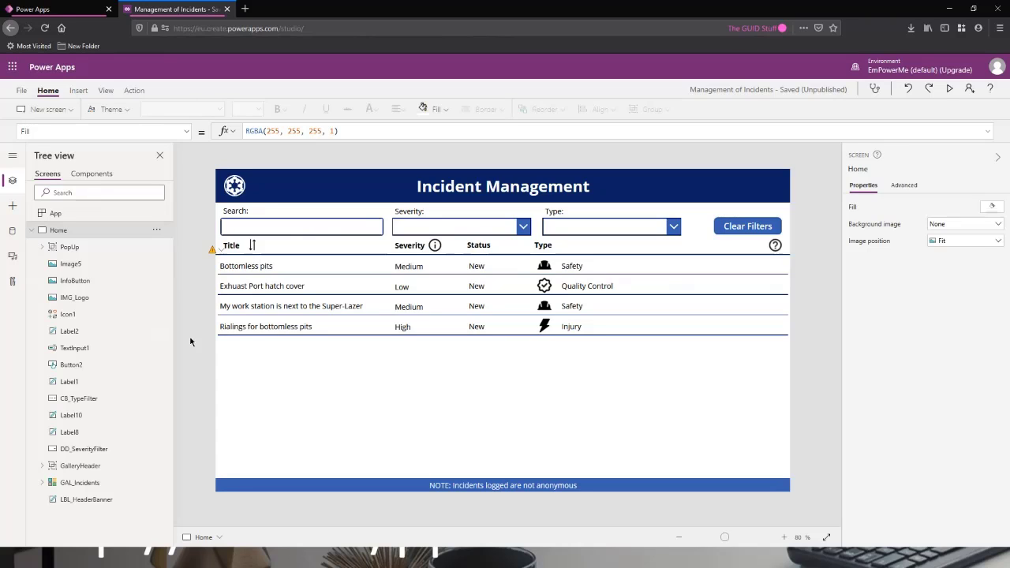
- Test the severity info icon and the help icon on the Home screen, closing each pop-up
{"action": "left_click", "coordinate": [437, 246], "text": "alt"}
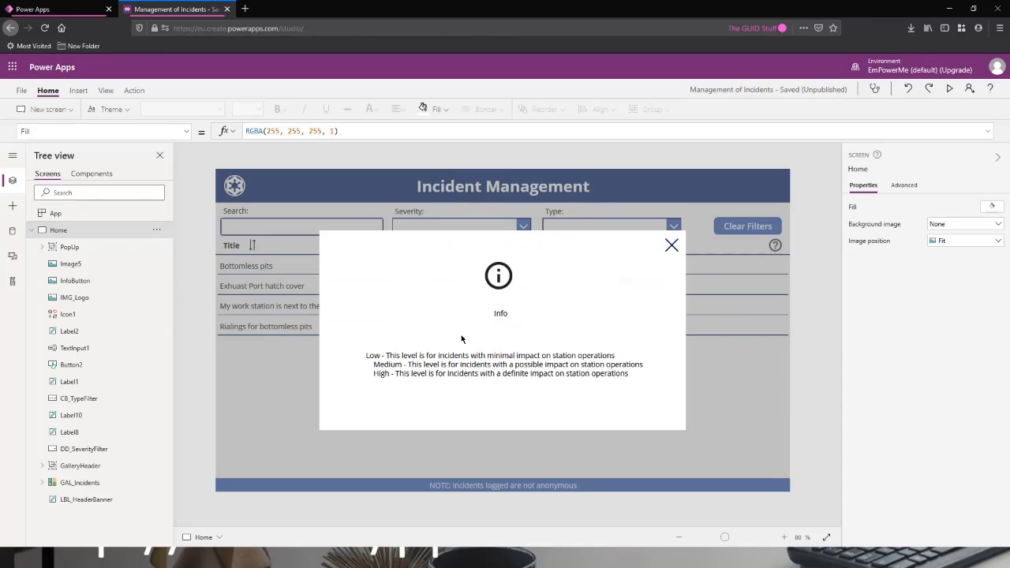
{"action": "left_click", "coordinate": [671, 245], "text": "alt"}
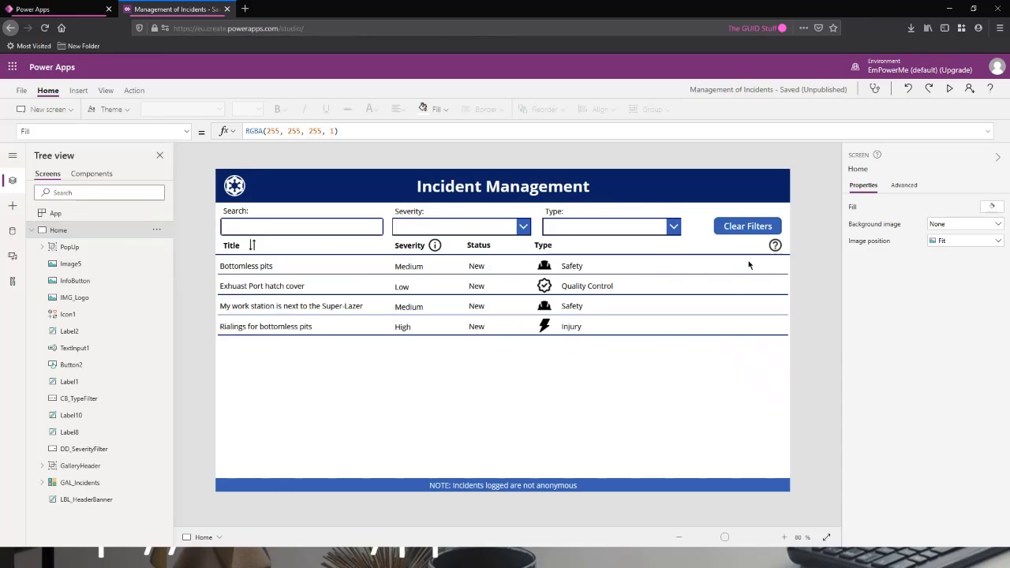
{"action": "left_click", "coordinate": [776, 245], "text": "alt"}
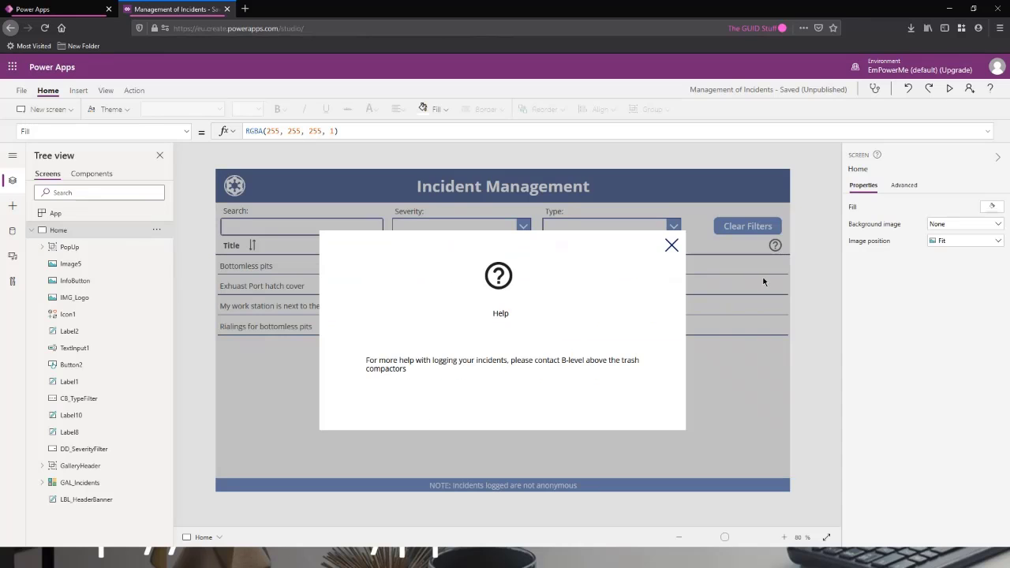
{"action": "left_click", "coordinate": [670, 244], "text": "alt"}
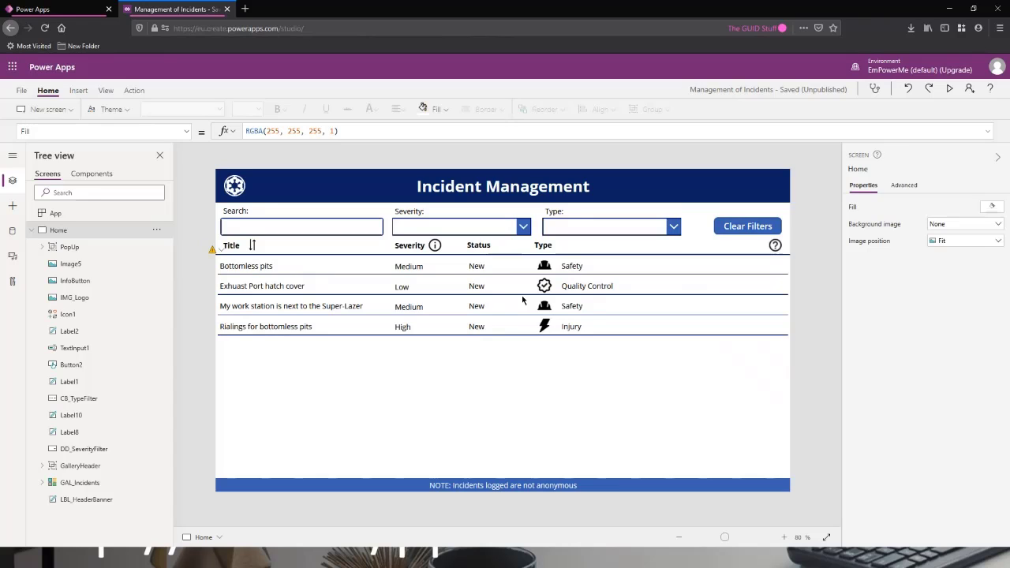
- Check the list of controls under the Home screen and review the severity info pop-up once more
{"action": "left_click", "coordinate": [32, 231]}
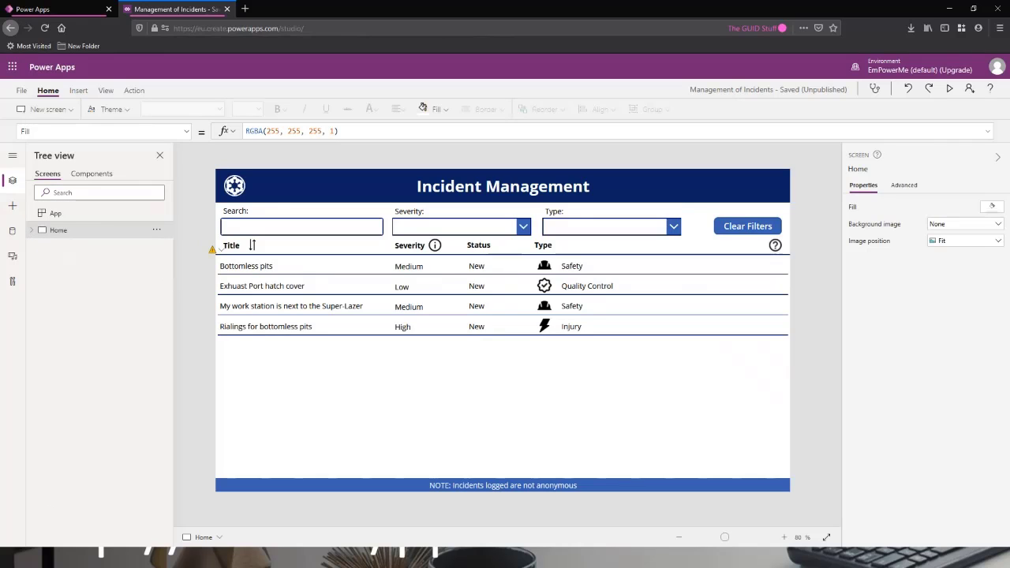
{"action": "left_click", "coordinate": [32, 232]}
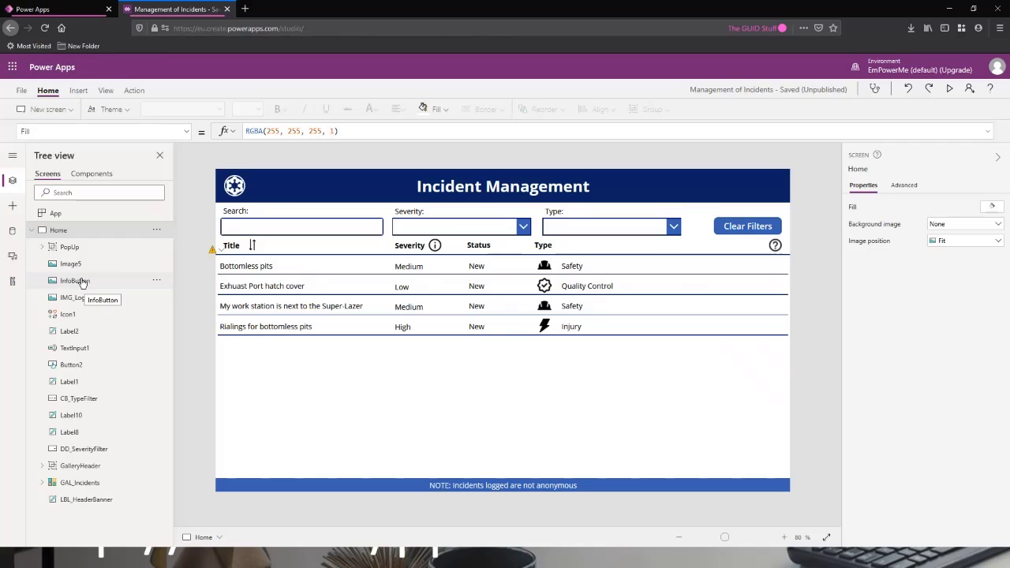
{"action": "left_click", "coordinate": [435, 247], "text": "alt"}
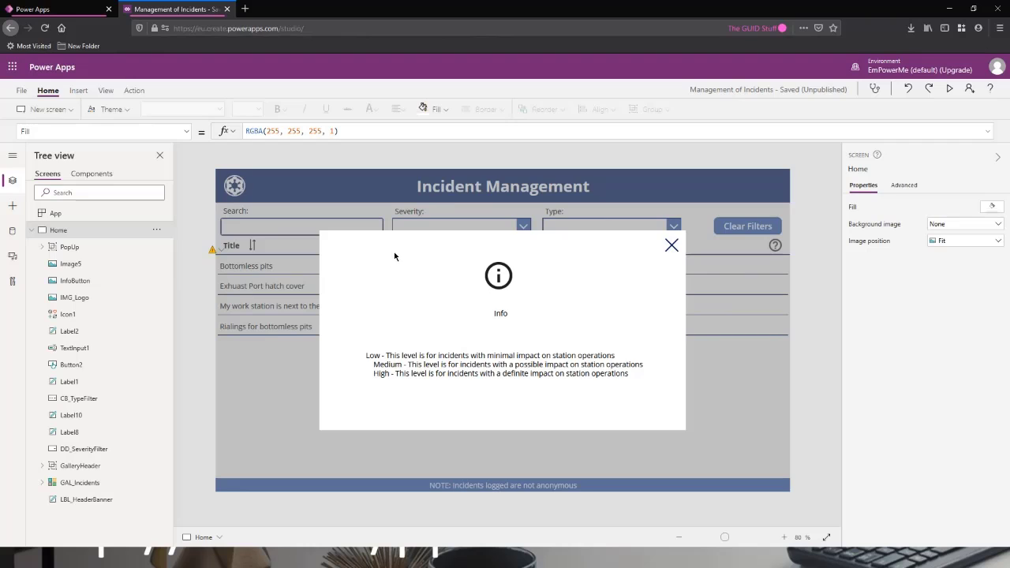
{"action": "left_click", "coordinate": [670, 246], "text": "alt"}
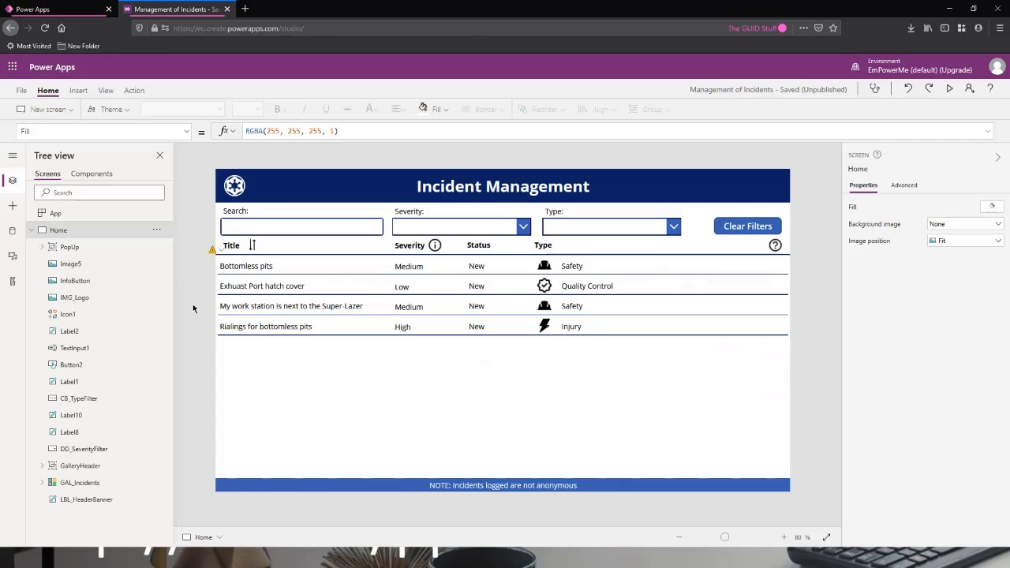
- Collapse the Home screen's controls and add a new screen from the Scrollable template
{"action": "left_click", "coordinate": [32, 231]}
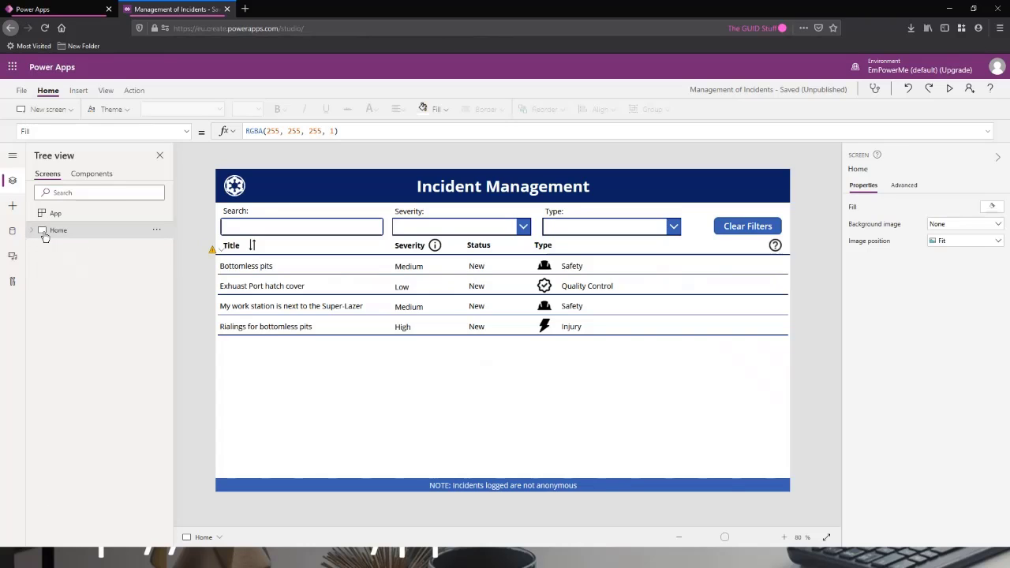
{"action": "left_click", "coordinate": [68, 110]}
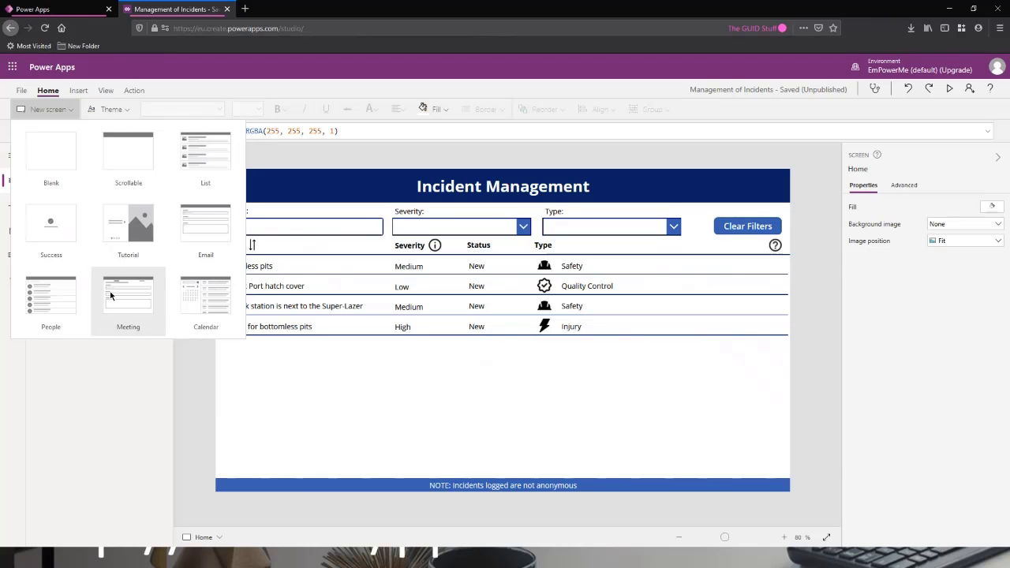
{"action": "left_click", "coordinate": [46, 155]}
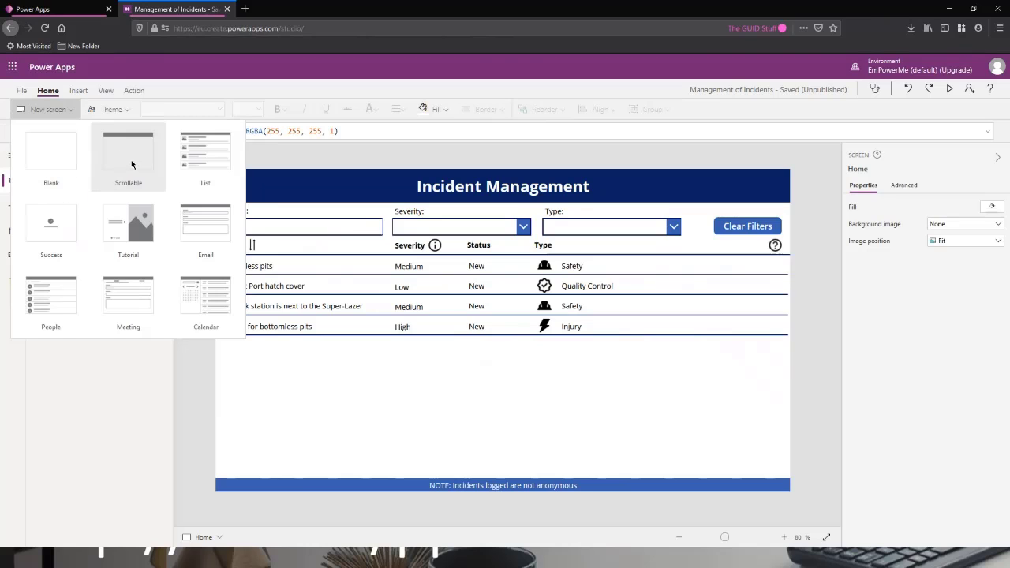
{"action": "key", "text": "ctrl"}
{"action": "key", "text": "ctrl"}
{"action": "left_click", "coordinate": [129, 160]}
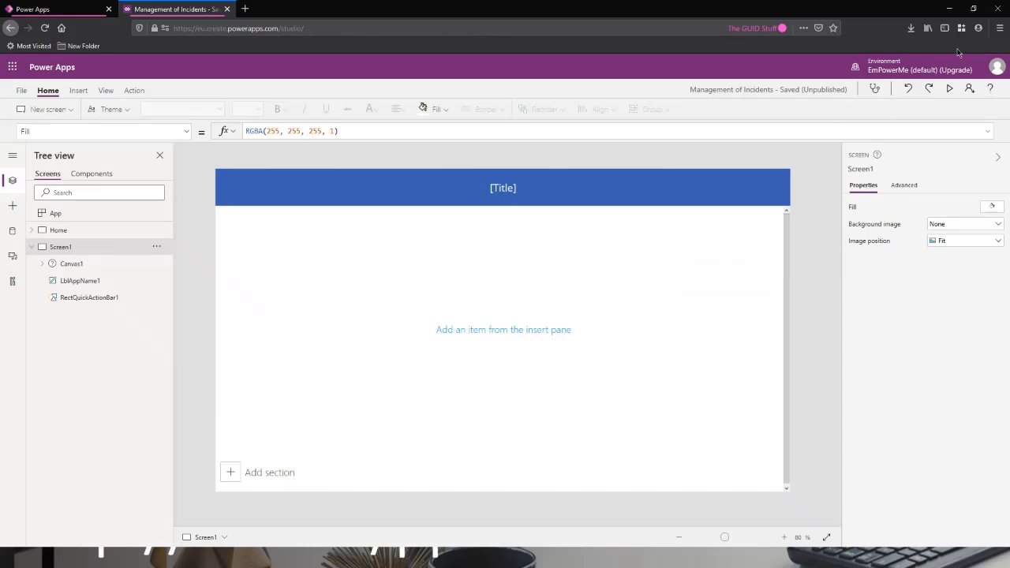
- Enlarge the browser page zoom to 133%
{"action": "left_click", "coordinate": [1000, 28]}
{"action": "left_click", "coordinate": [974, 131]}
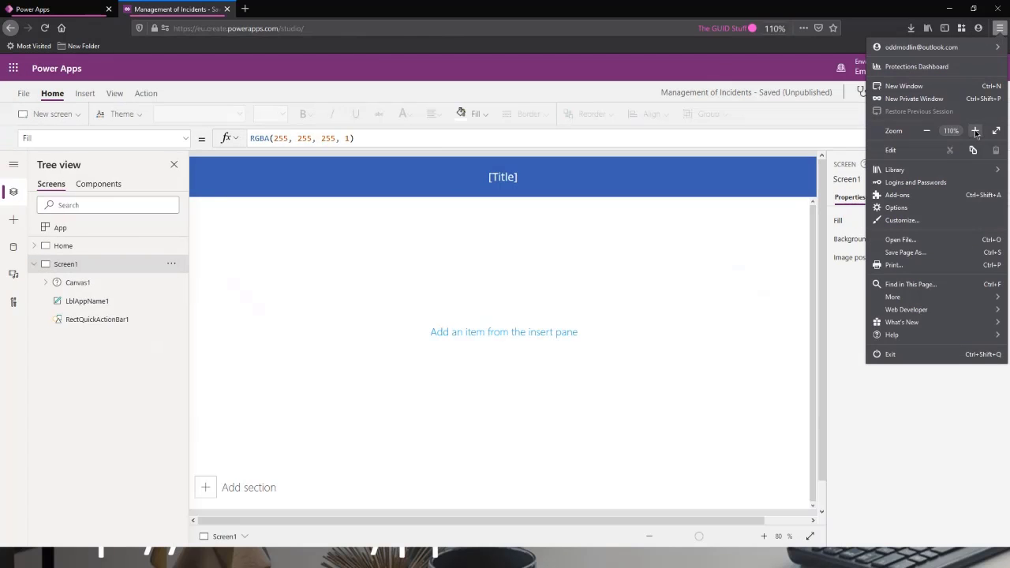
{"action": "left_click", "coordinate": [975, 131]}
{"action": "left_click", "coordinate": [976, 131]}
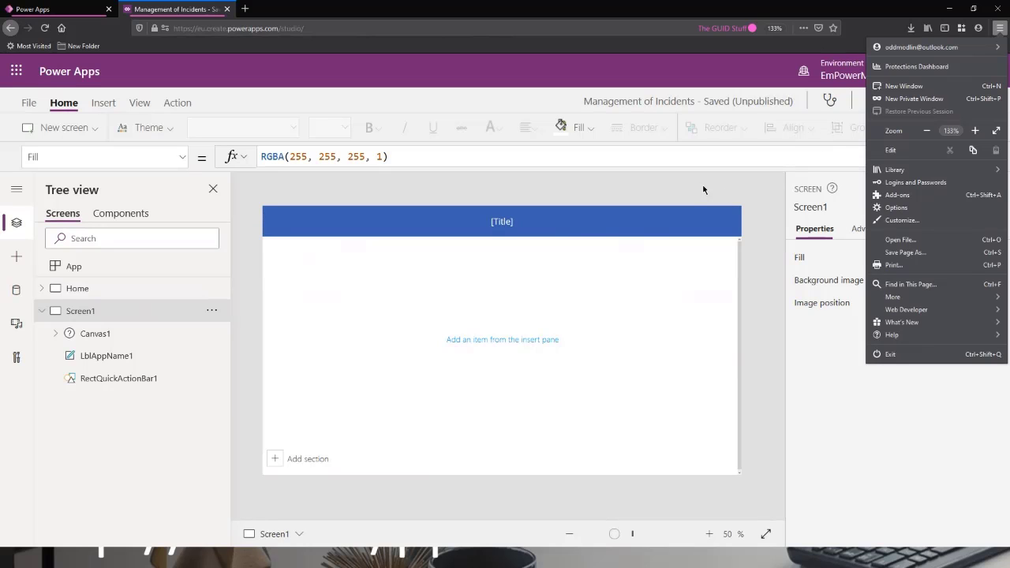
{"action": "left_click", "coordinate": [604, 196]}
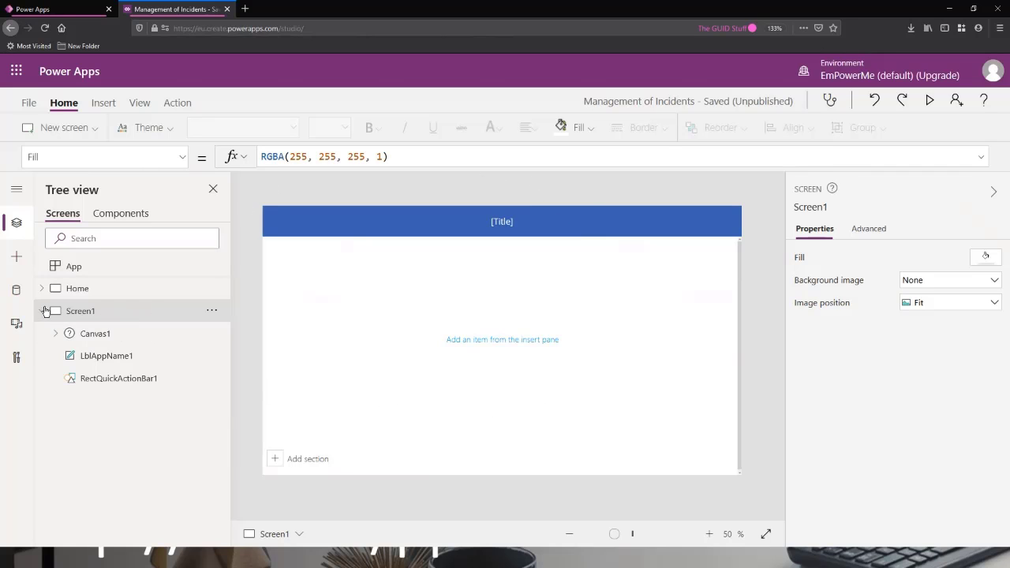
- Inspect Canvas1 on the new screen, preview the app, and permanently dismiss the testing tip on return
{"action": "left_click", "coordinate": [102, 334]}
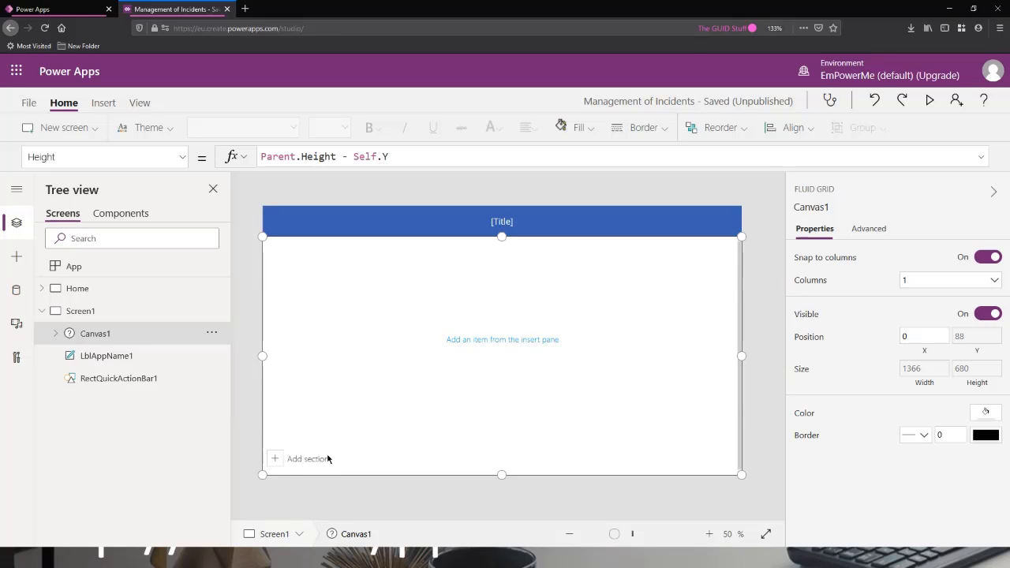
{"action": "left_click", "coordinate": [929, 100]}
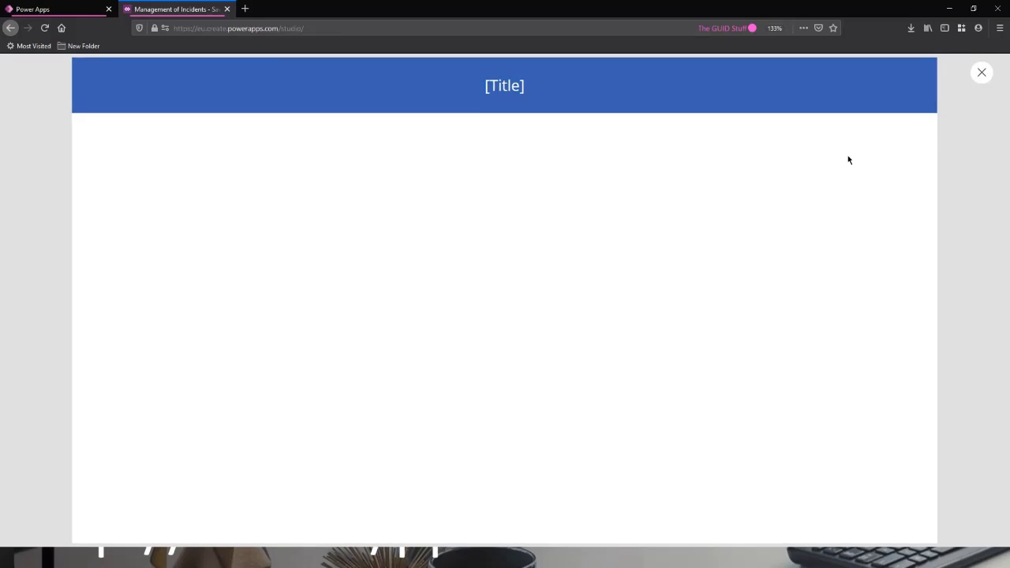
{"action": "left_click", "coordinate": [983, 74]}
{"action": "left_click", "coordinate": [394, 355]}
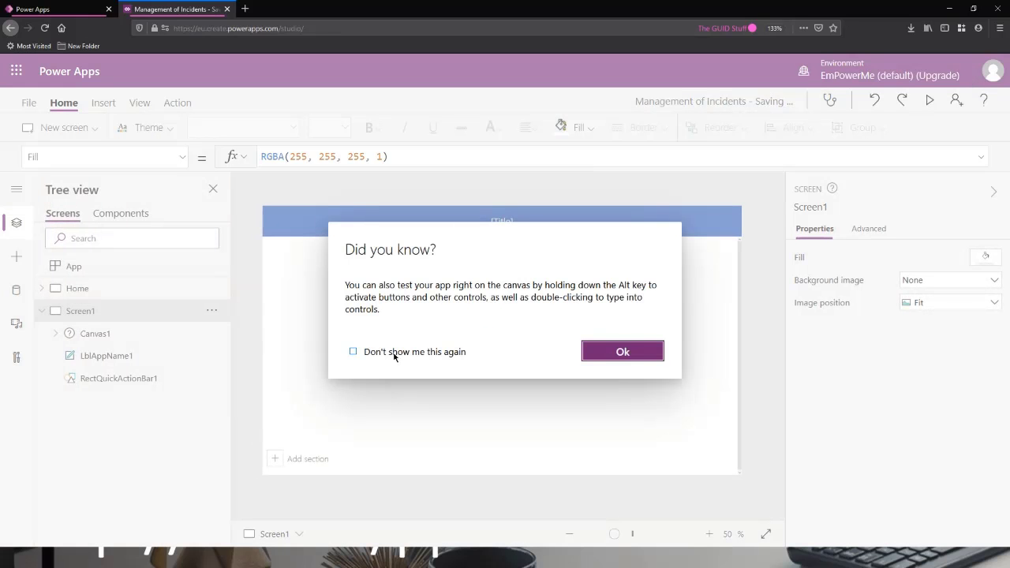
{"action": "left_click", "coordinate": [600, 353]}
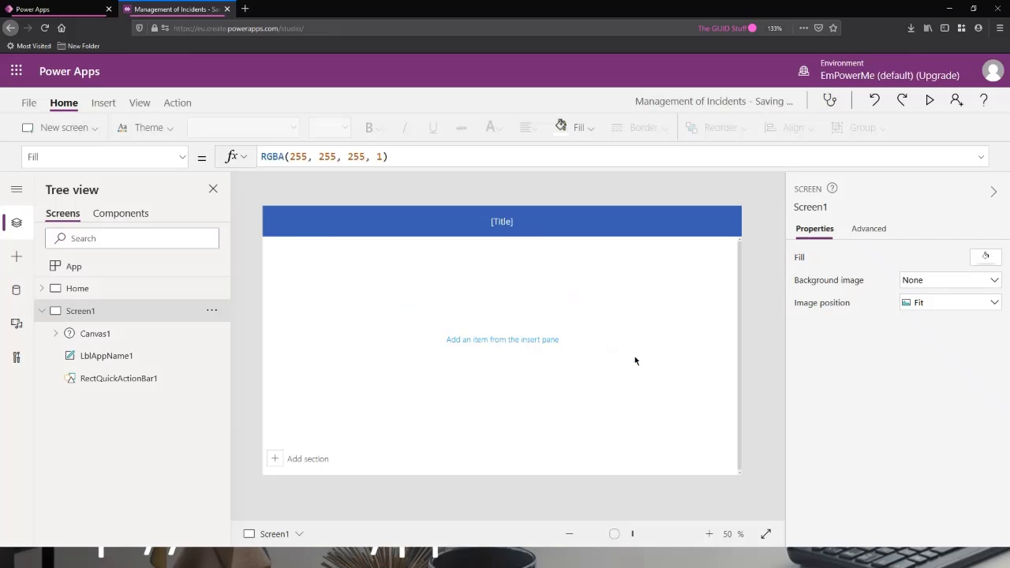
- Add a second section to Canvas1 and review both data cards' heights and the screen in preview
{"action": "left_click", "coordinate": [296, 460]}
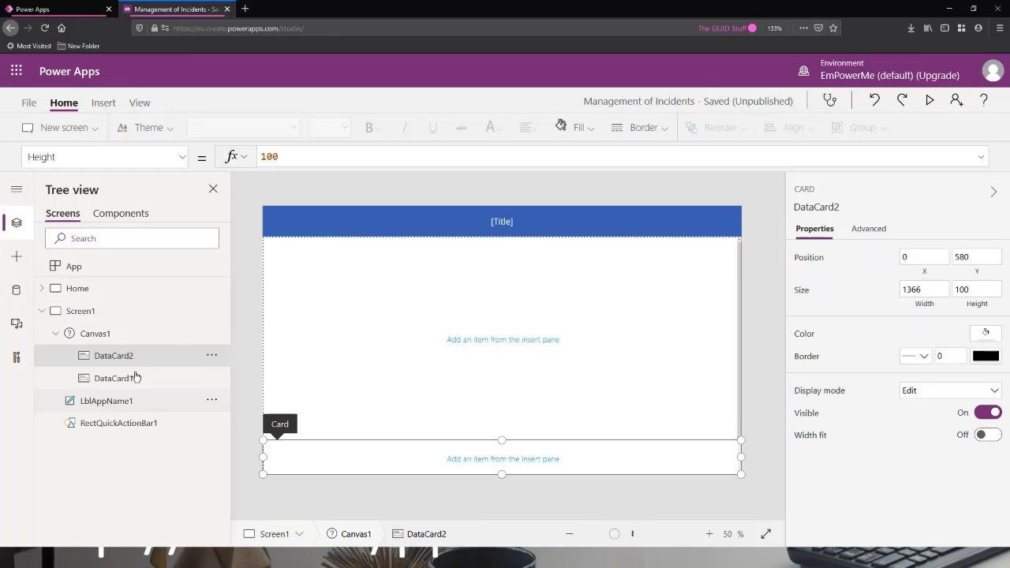
{"action": "left_click", "coordinate": [124, 380]}
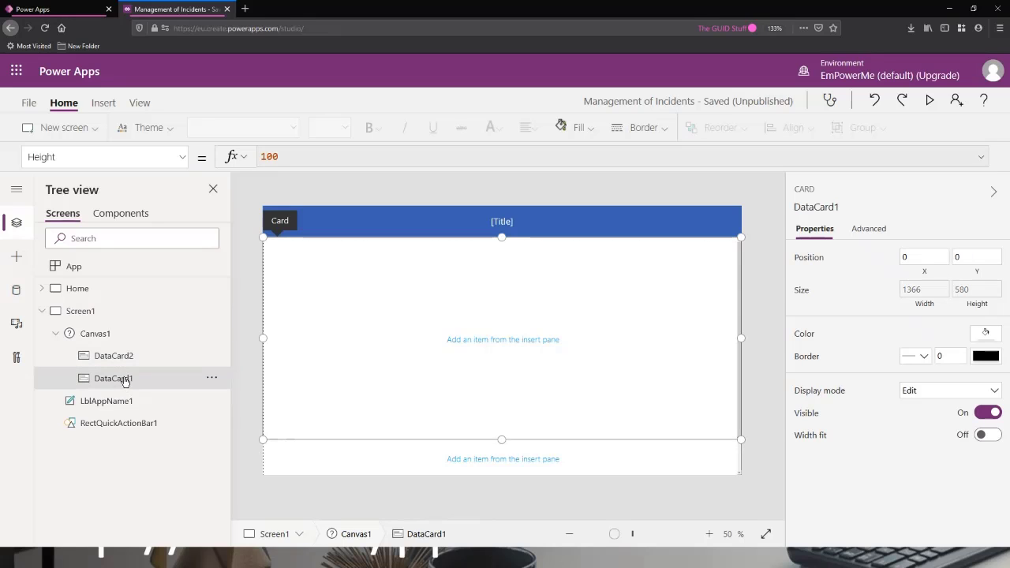
{"action": "left_click", "coordinate": [120, 356]}
{"action": "left_click", "coordinate": [122, 380]}
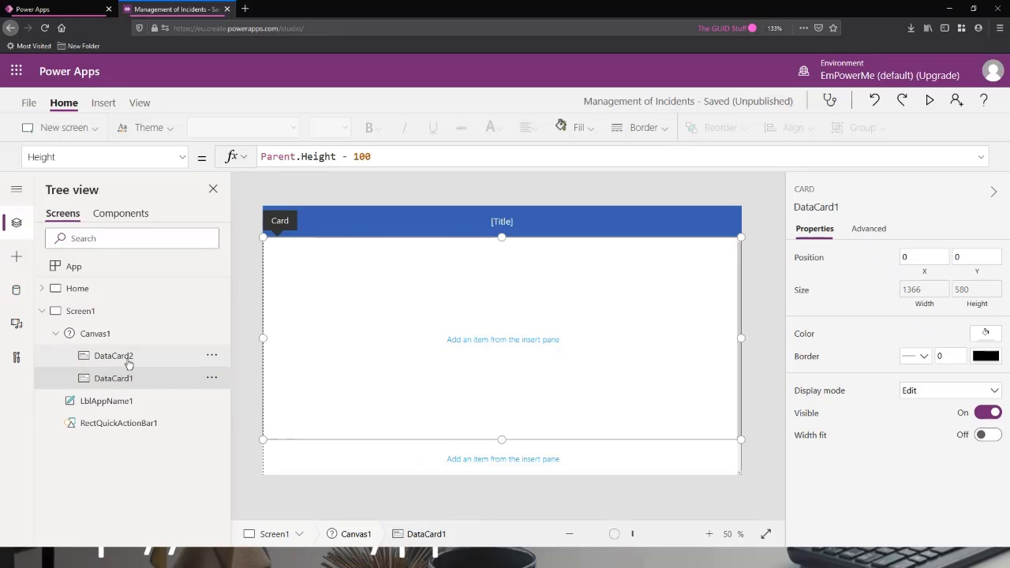
{"action": "left_click", "coordinate": [131, 358]}
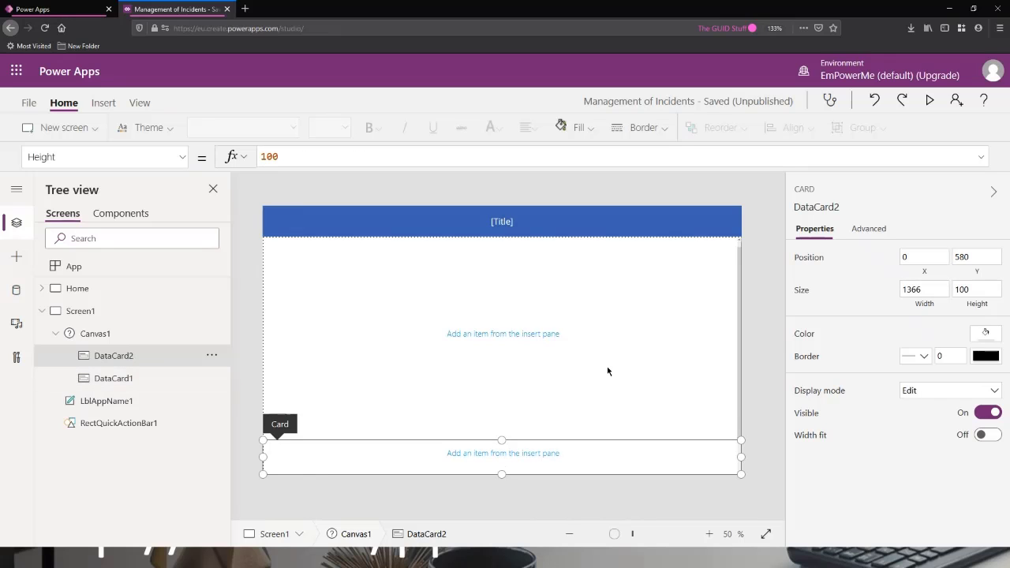
{"action": "left_click", "coordinate": [931, 100]}
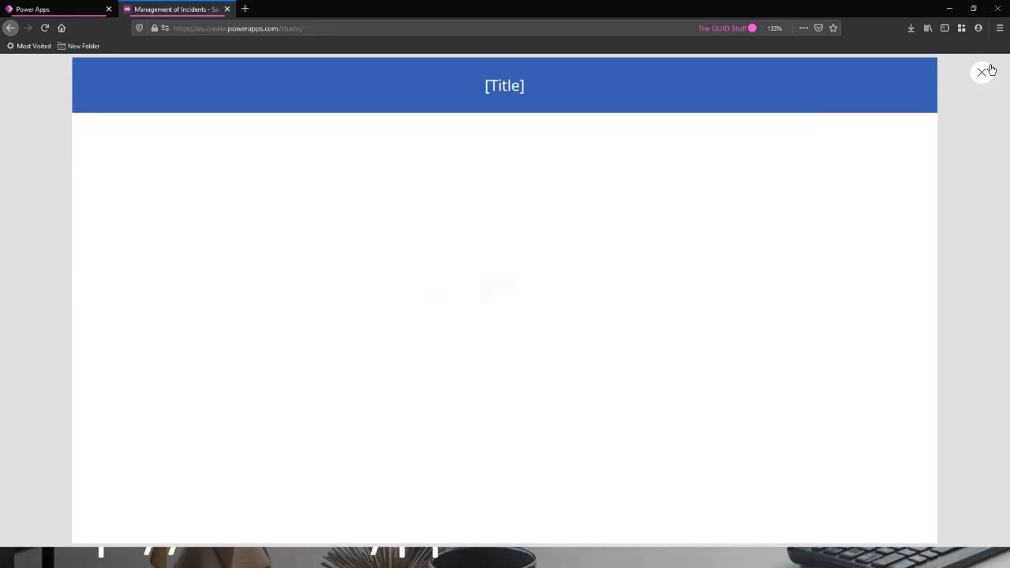
{"action": "left_click", "coordinate": [983, 71]}
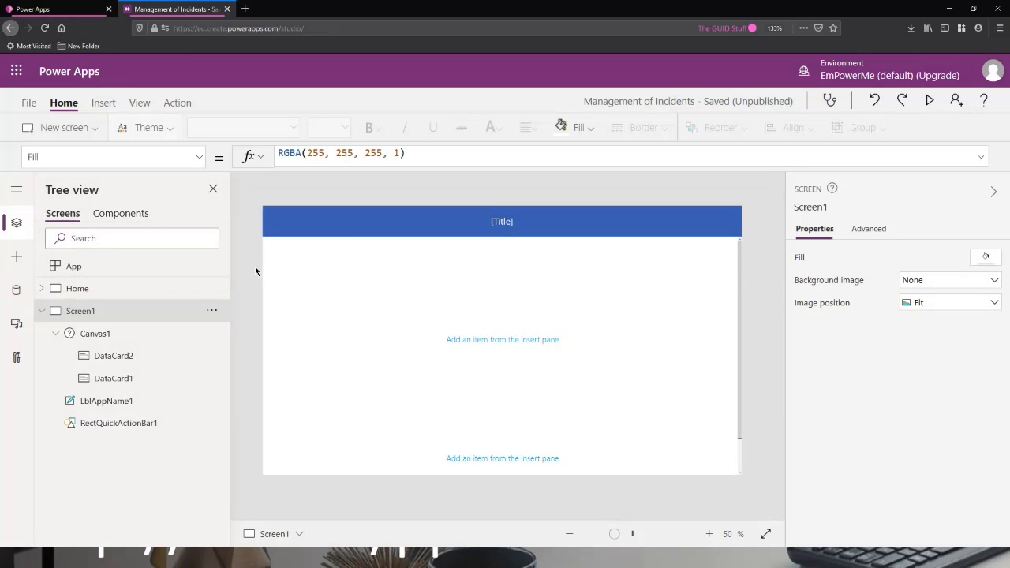
- Insert a text label into each of the two data cards and check them in preview
{"action": "left_click", "coordinate": [352, 302]}
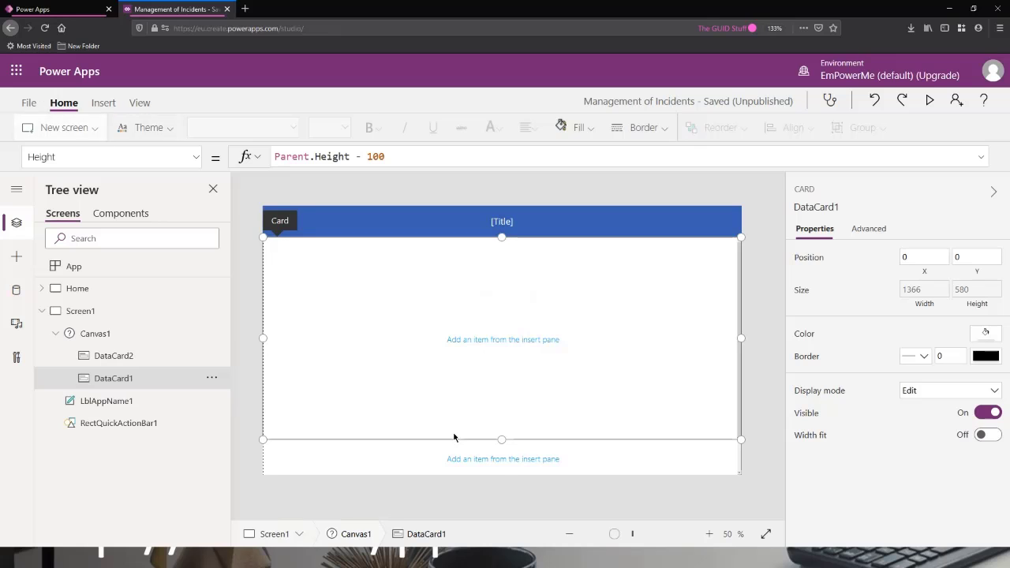
{"action": "left_click", "coordinate": [426, 454]}
{"action": "left_click", "coordinate": [103, 102]}
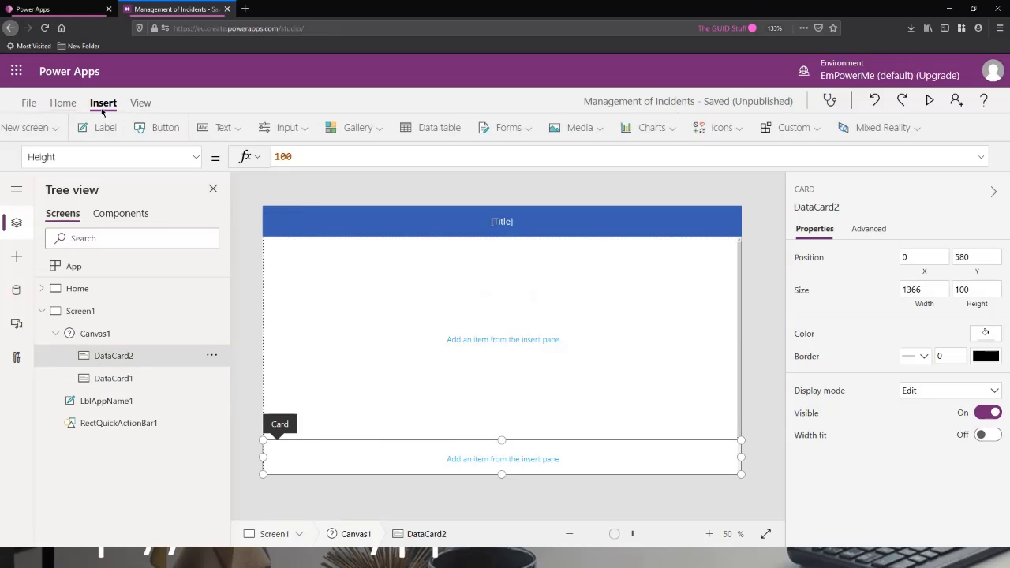
{"action": "left_click", "coordinate": [142, 127]}
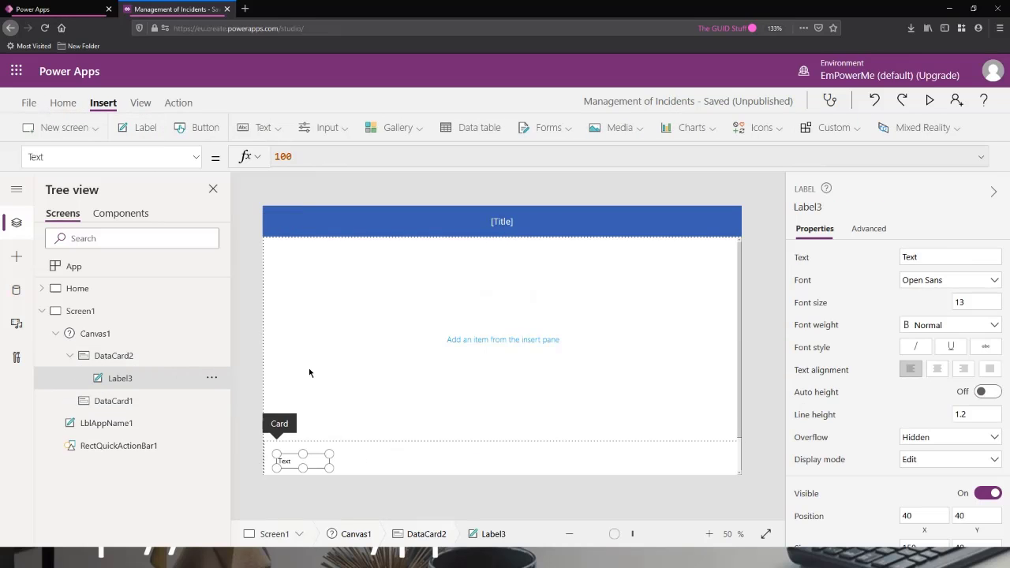
{"action": "left_click", "coordinate": [344, 340]}
{"action": "left_click", "coordinate": [150, 127]}
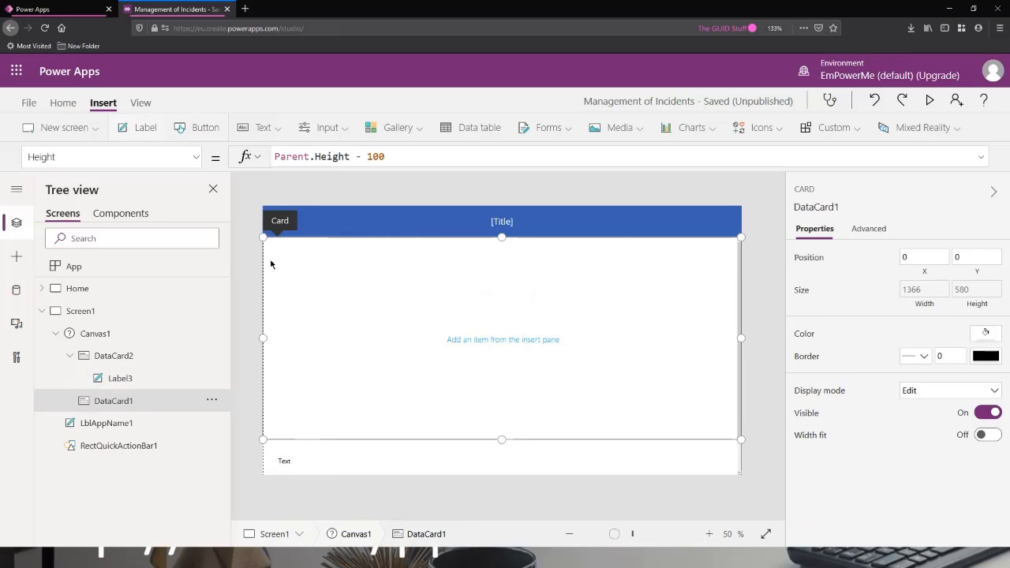
{"action": "left_click", "coordinate": [930, 100]}
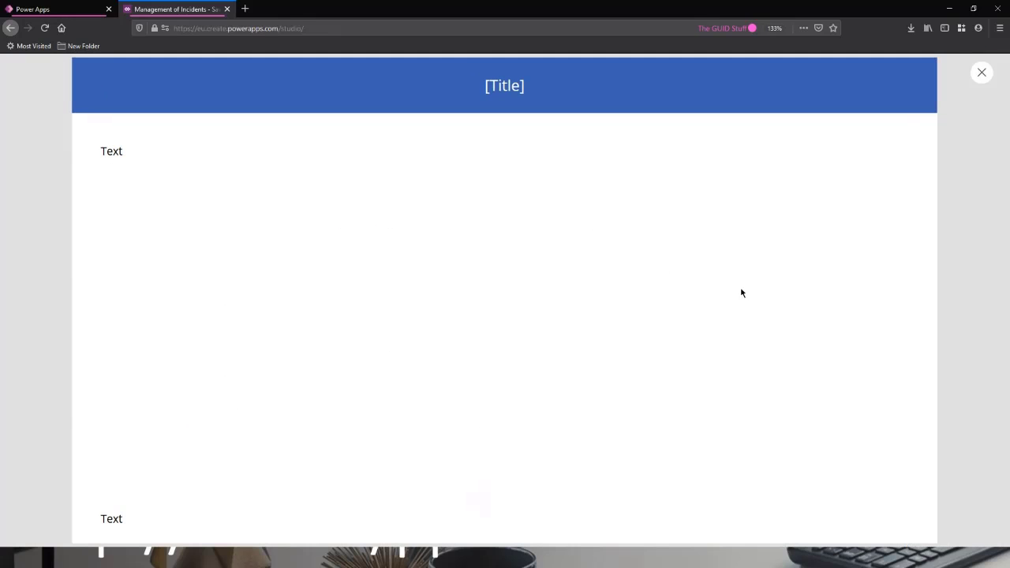
{"action": "left_click", "coordinate": [982, 75]}
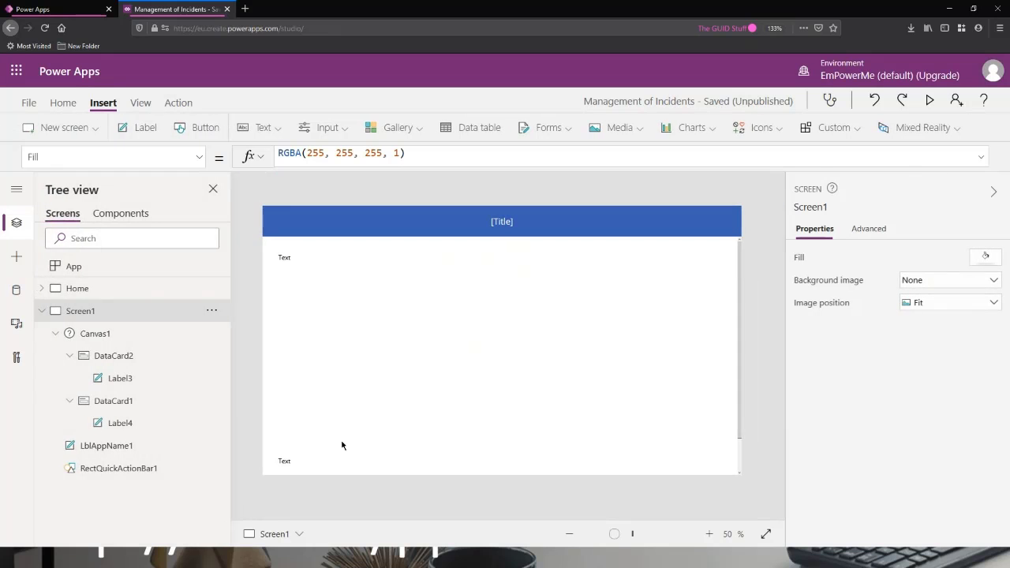
- Add a third section with a text label below the existing cards and preview the scrollable screen
{"action": "left_click", "coordinate": [374, 383]}
{"action": "scroll", "coordinate": [525, 384], "scroll_direction": "down", "scroll_amount": 1}
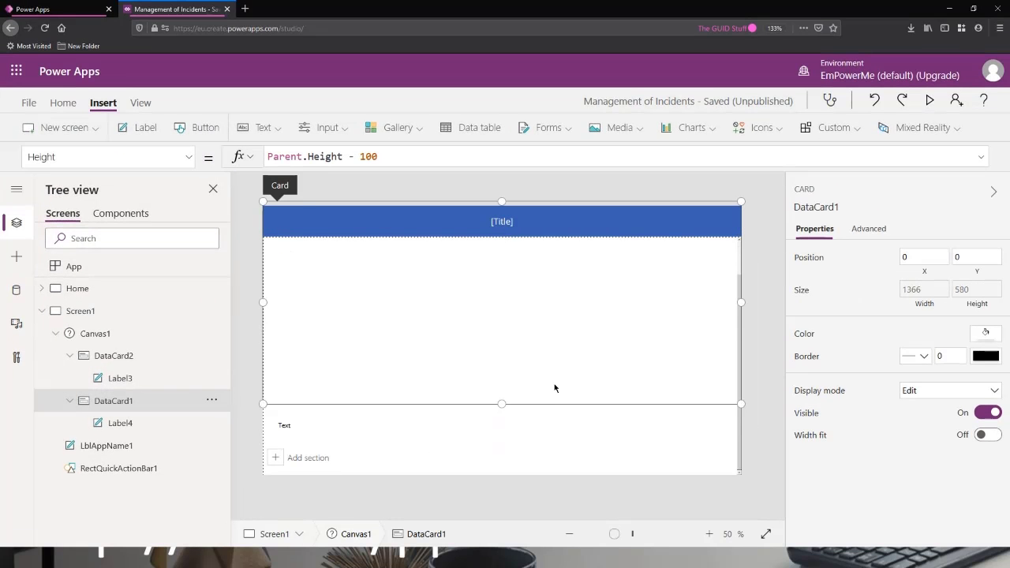
{"action": "left_click", "coordinate": [324, 459]}
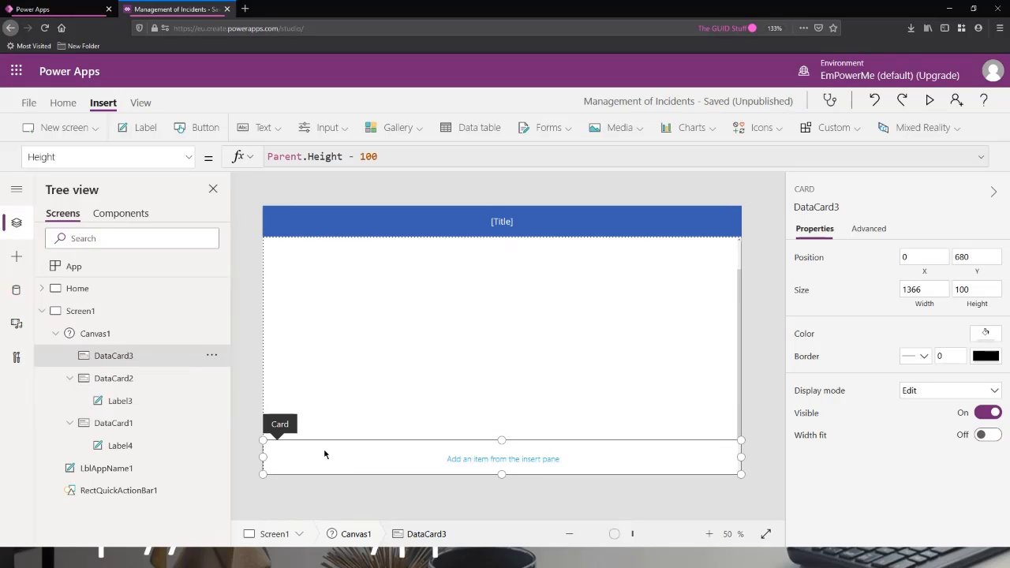
{"action": "left_click", "coordinate": [147, 129]}
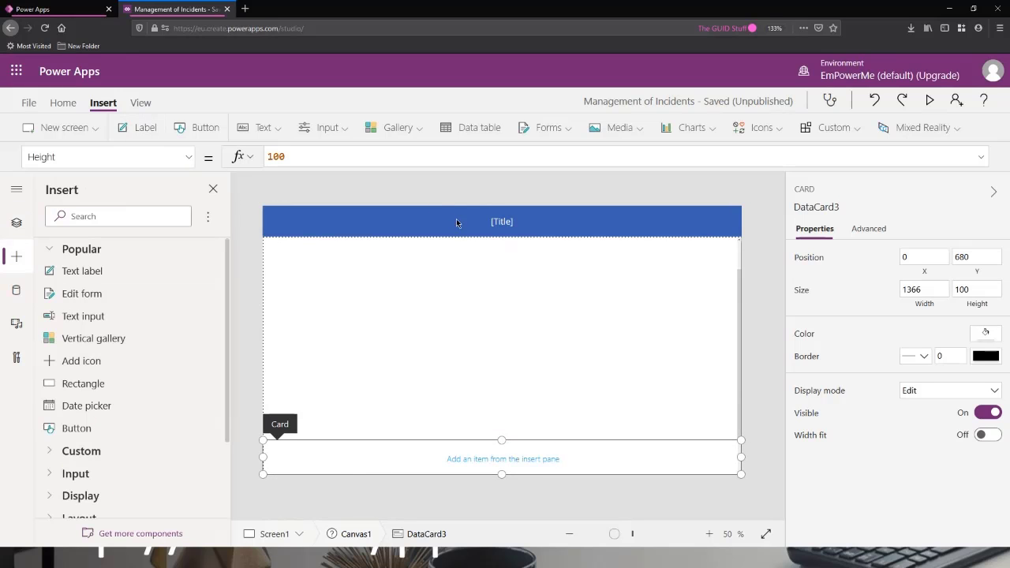
{"action": "left_click", "coordinate": [930, 101]}
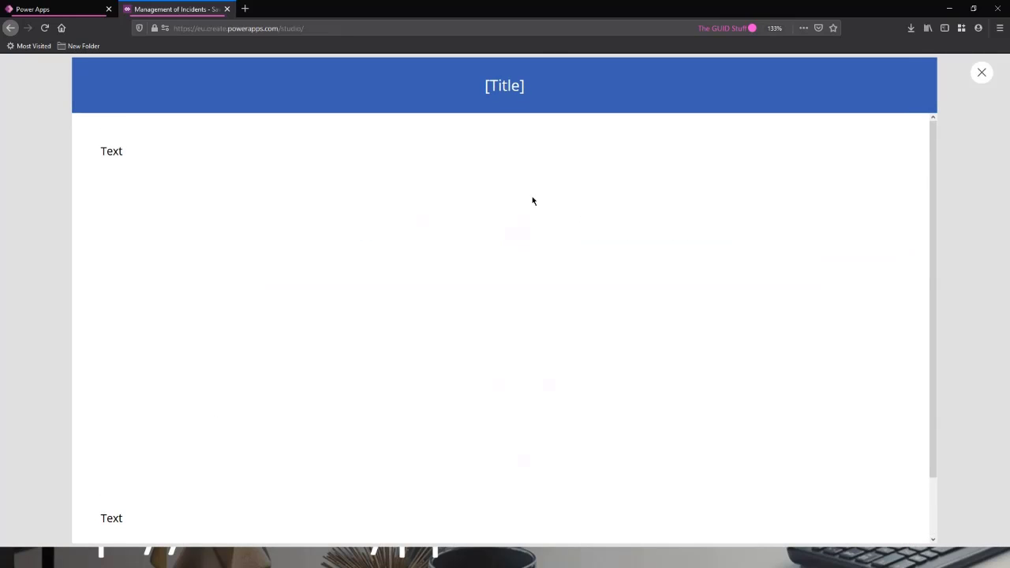
- Check the scrolling of the three labelled sections in the preview, then return to editing
{"action": "scroll", "coordinate": [527, 213], "scroll_direction": "down", "scroll_amount": 1}
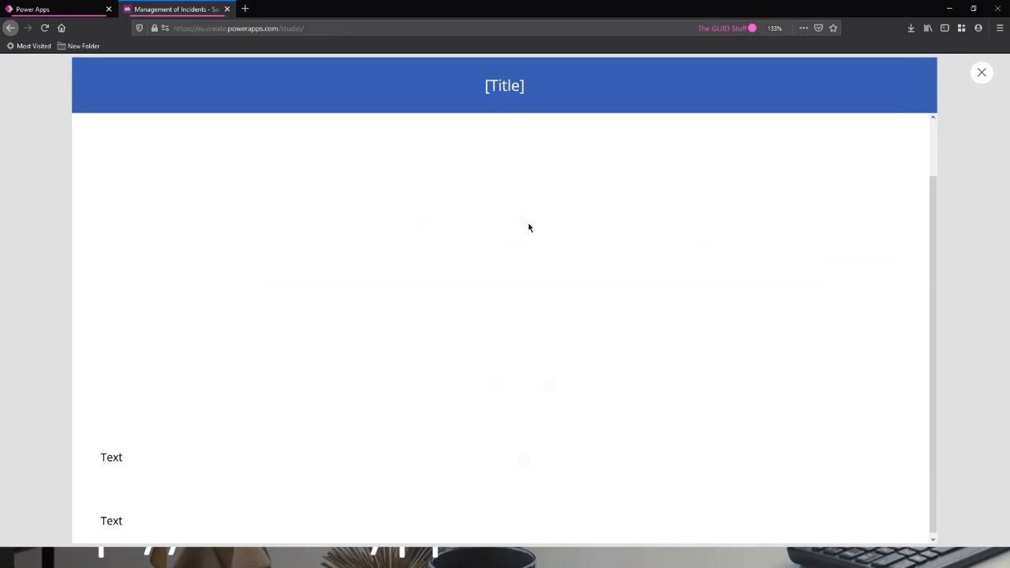
{"action": "scroll", "coordinate": [528, 223], "scroll_direction": "up", "scroll_amount": 1}
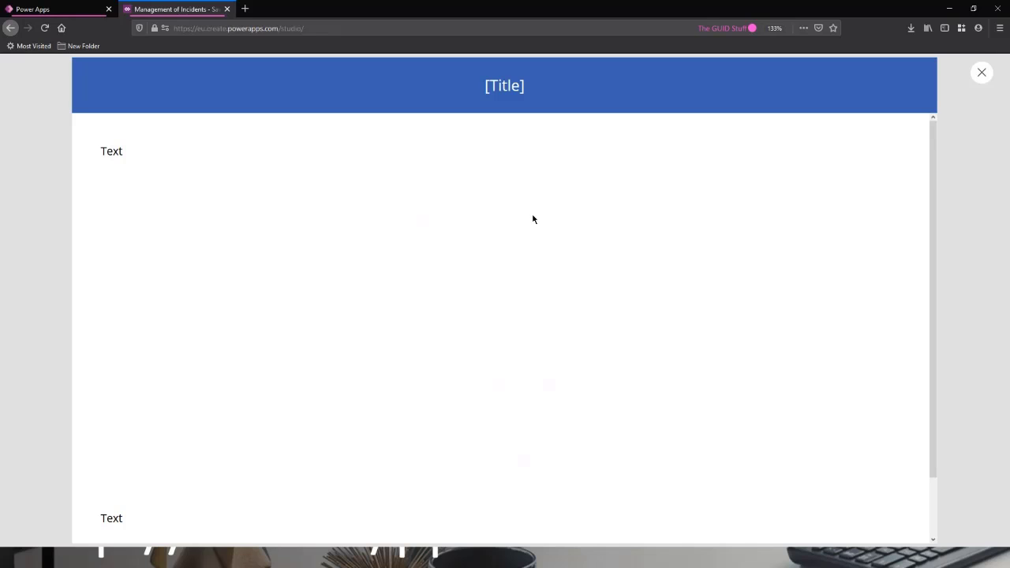
{"action": "scroll", "coordinate": [505, 207], "scroll_direction": "down", "scroll_amount": 1}
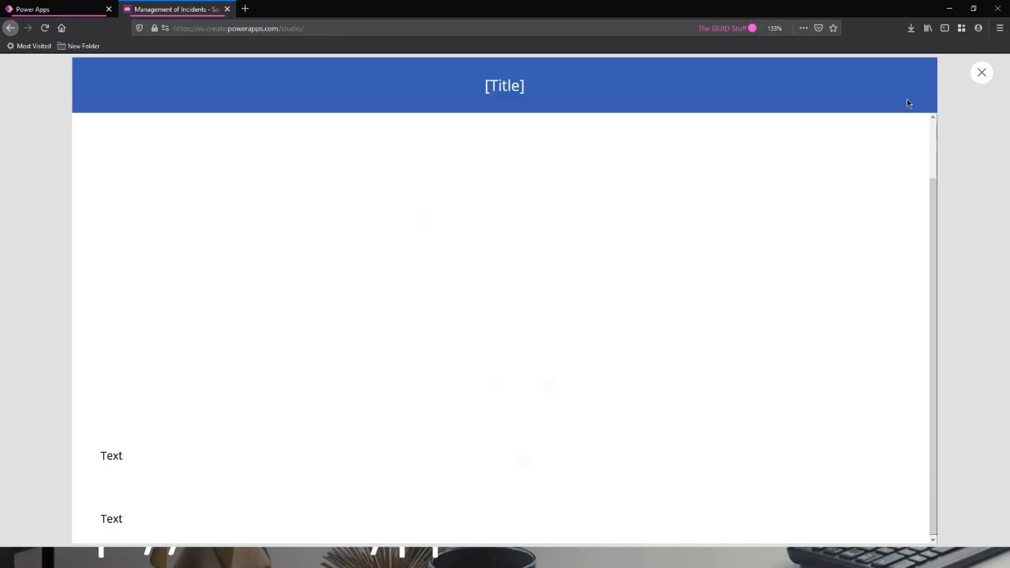
{"action": "left_click", "coordinate": [982, 71]}
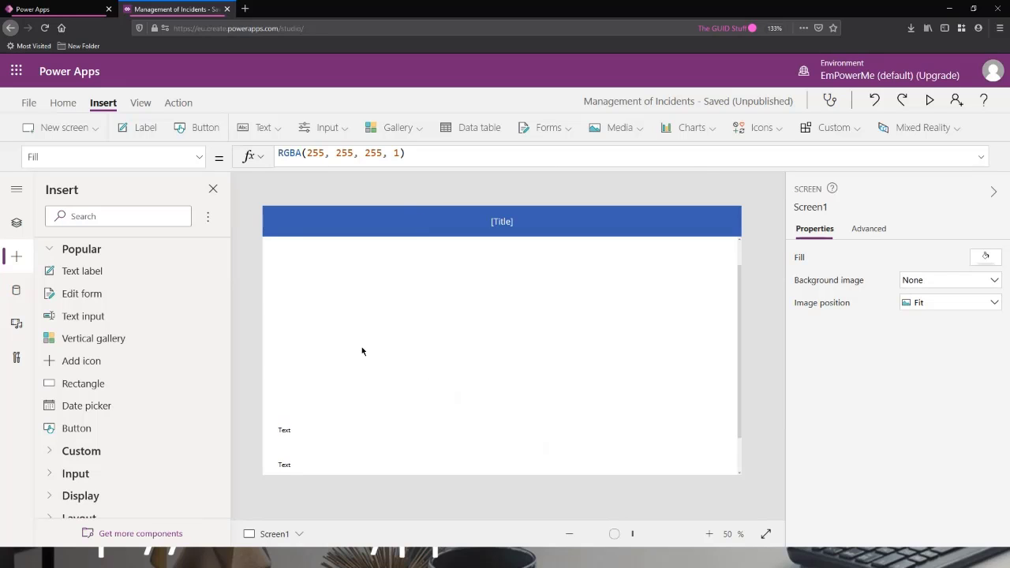
- Inspect the Visible property of DataCard3 on Screen1
{"action": "scroll", "coordinate": [711, 296], "scroll_direction": "up", "scroll_amount": 1}
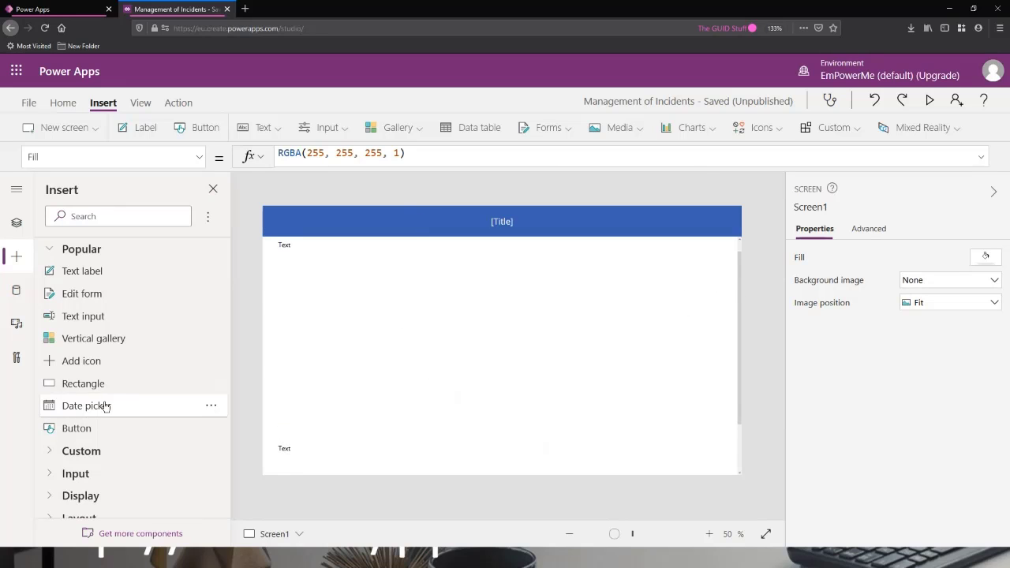
{"action": "left_click", "coordinate": [17, 223]}
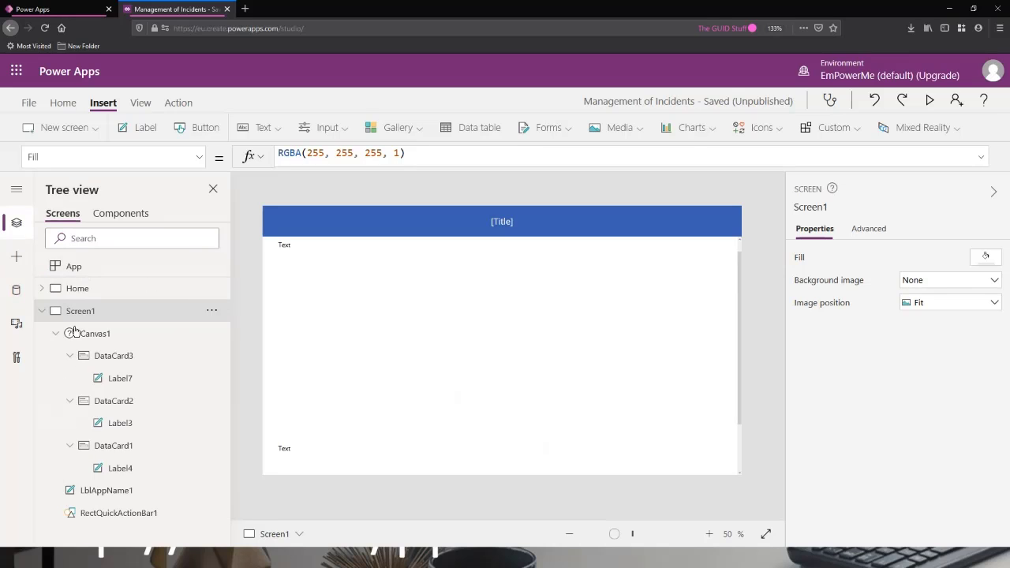
{"action": "left_click", "coordinate": [107, 356]}
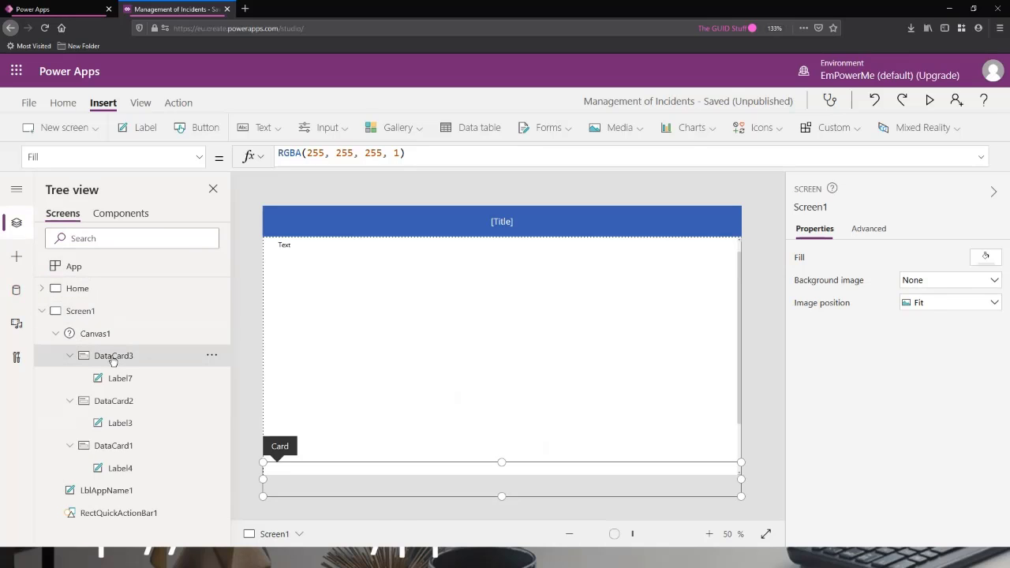
{"action": "left_click", "coordinate": [83, 158]}
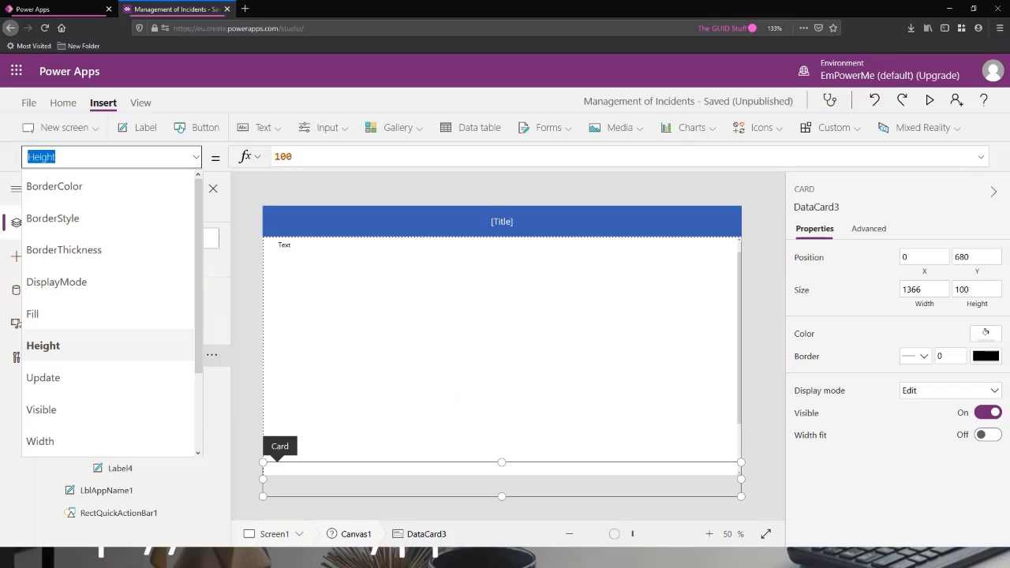
{"action": "type", "text": "v"}
{"action": "key", "text": "Tab"}
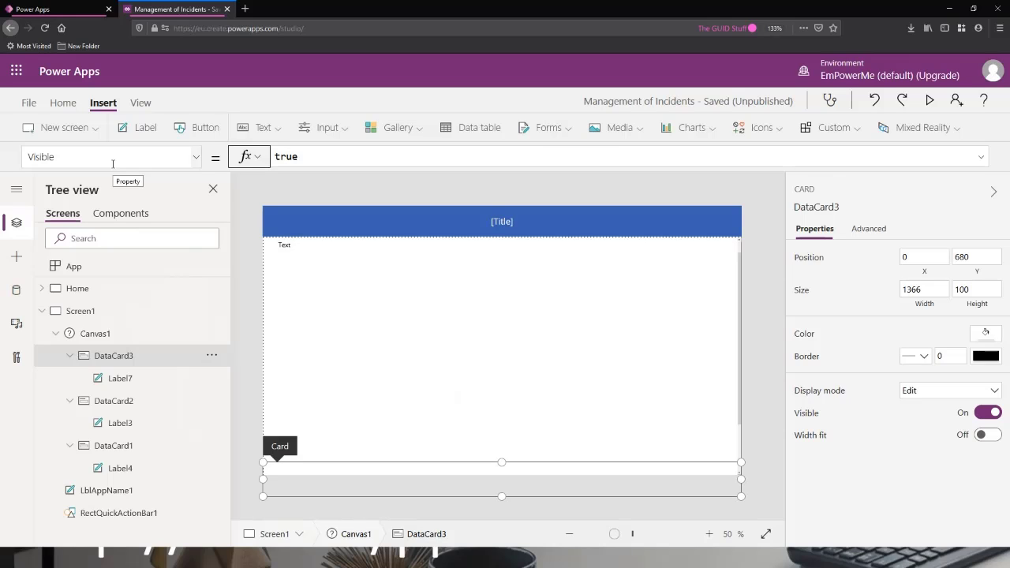
- Delete the scrollable Screen1 from the app
{"action": "left_click", "coordinate": [113, 312]}
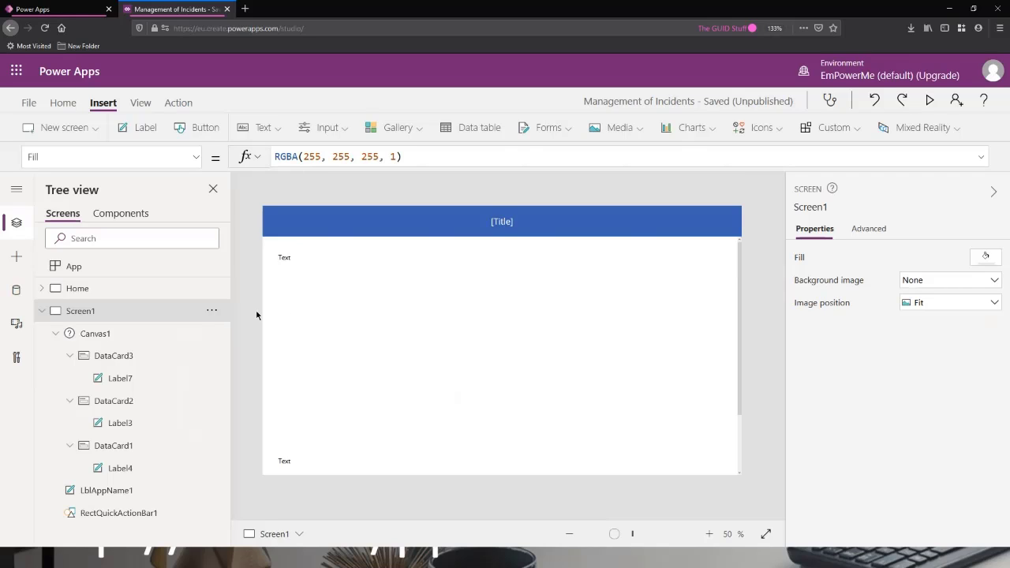
{"action": "scroll", "coordinate": [542, 293], "scroll_direction": "down", "scroll_amount": 1}
{"action": "scroll", "coordinate": [499, 311], "scroll_direction": "up", "scroll_amount": 1}
{"action": "left_click", "coordinate": [211, 311]}
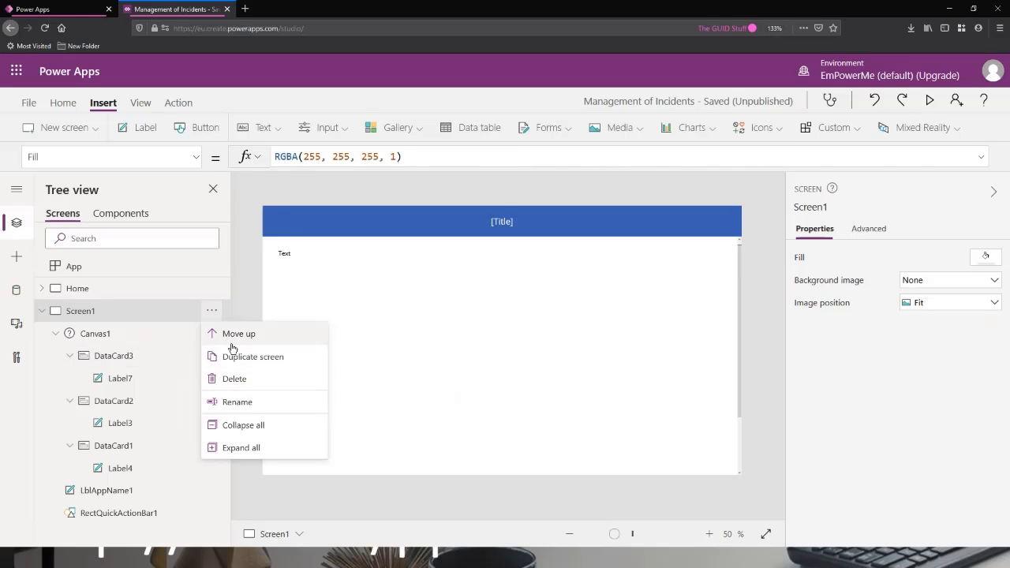
{"action": "left_click", "coordinate": [232, 381]}
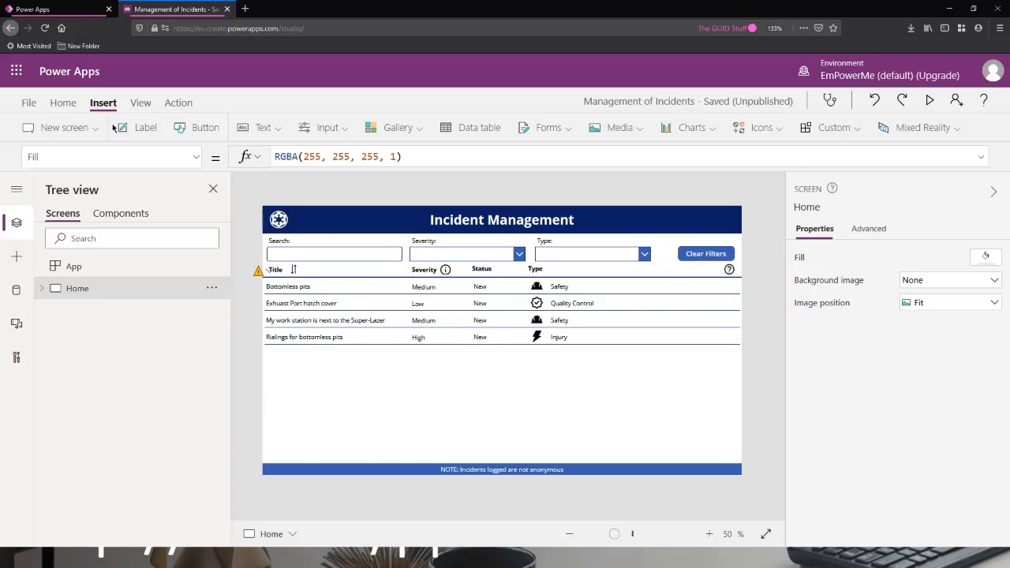
- Add a blank screen to the app and name it FormScreen
{"action": "left_click", "coordinate": [89, 134]}
{"action": "left_click", "coordinate": [72, 191]}
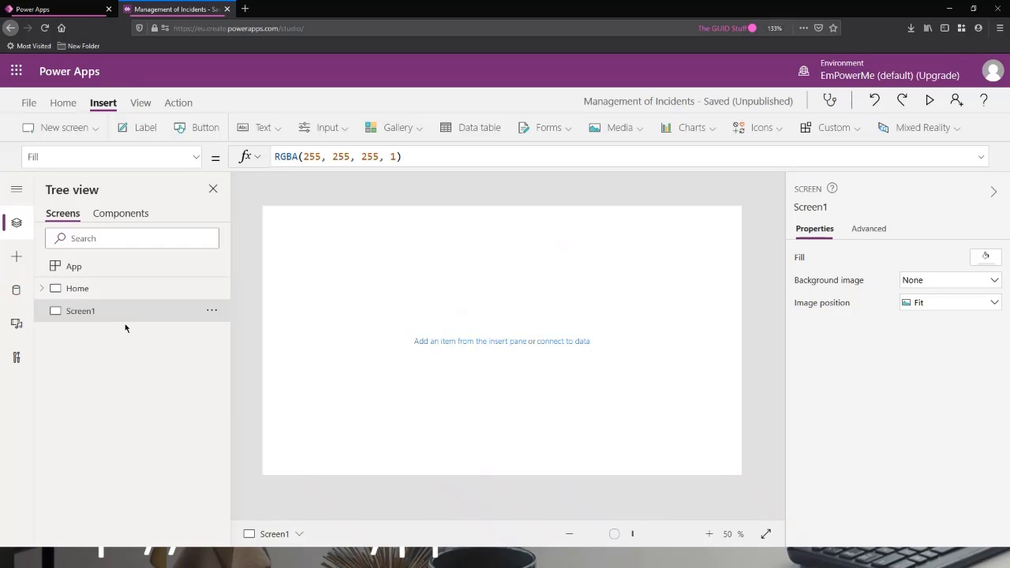
{"action": "double_click", "coordinate": [87, 313]}
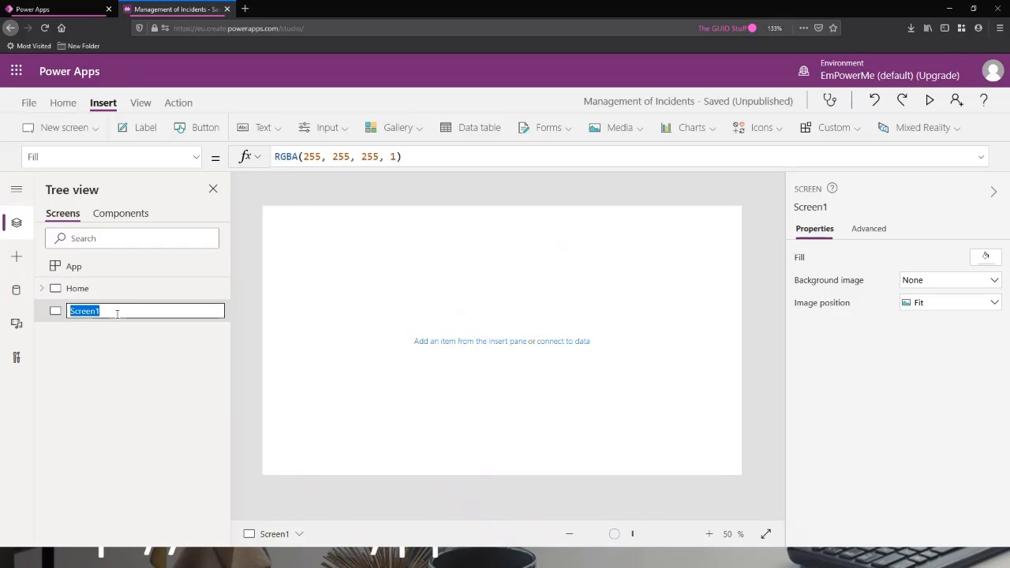
{"action": "type", "text": "FormScreen"}
{"action": "key", "text": "Return"}
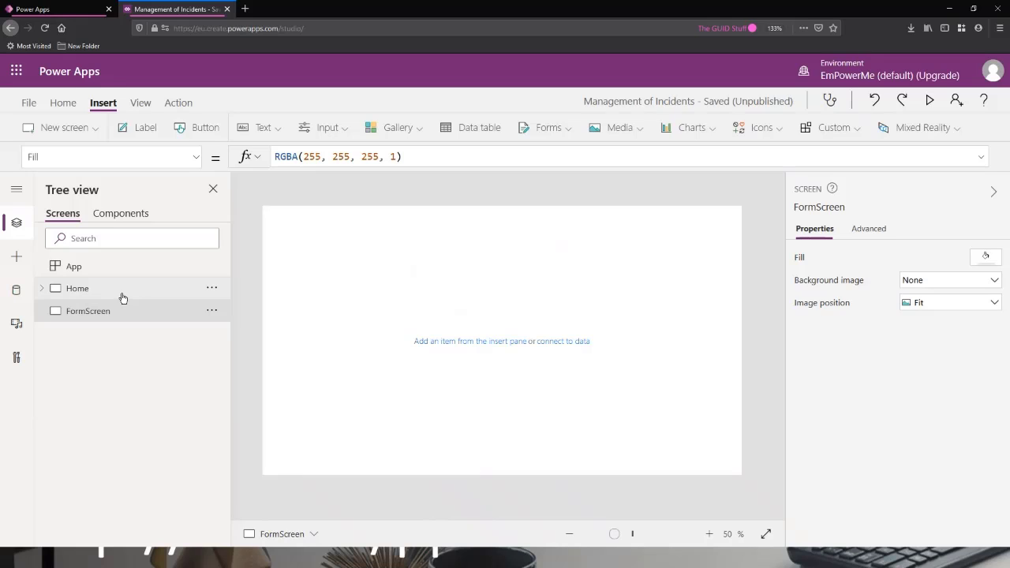
- Copy the logo, the Incident Management header banner and the footer note label from the Home screen
{"action": "left_click", "coordinate": [122, 297]}
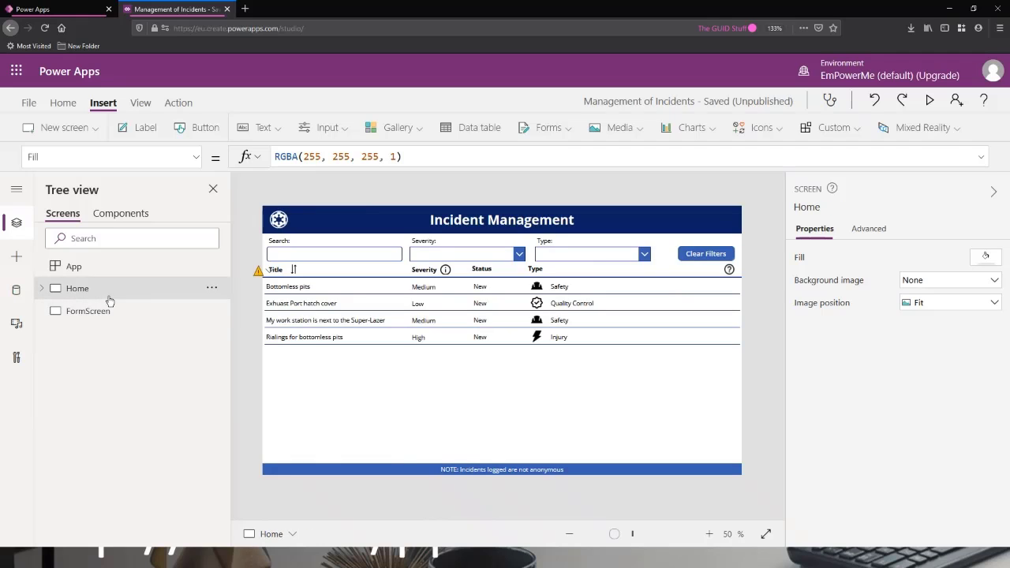
{"action": "left_click", "coordinate": [124, 312]}
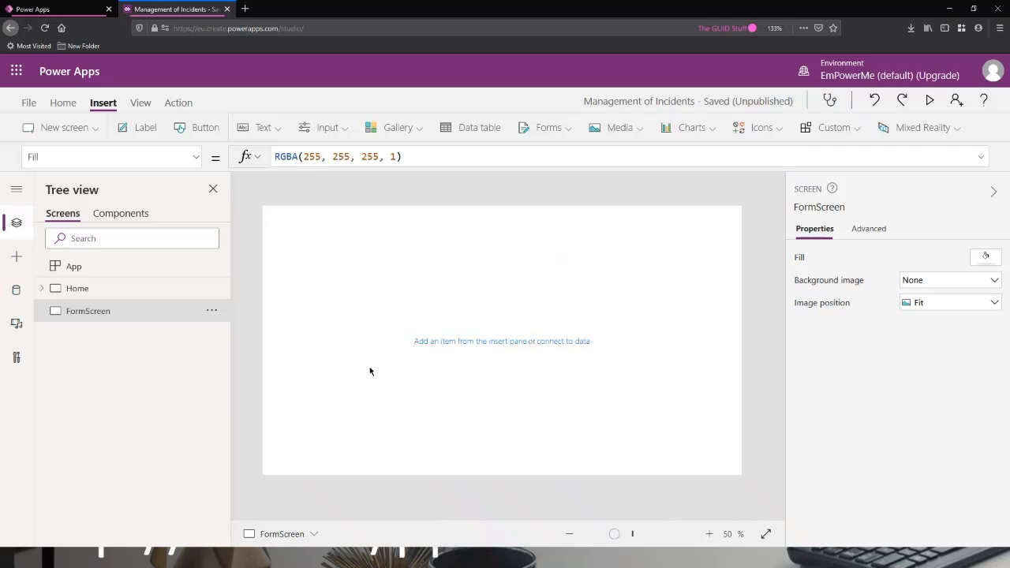
{"action": "left_click", "coordinate": [118, 290]}
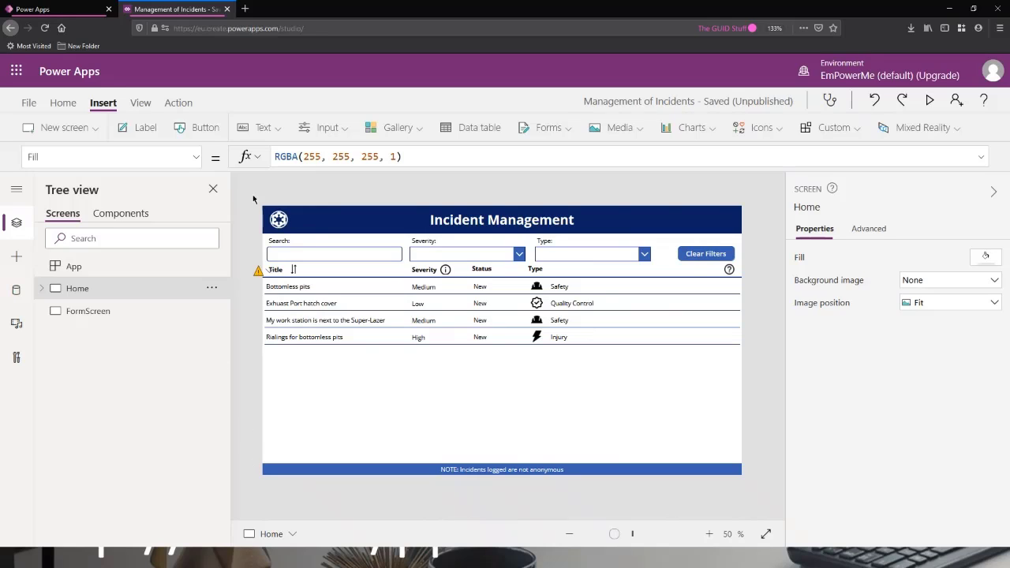
{"action": "left_click", "coordinate": [278, 219]}
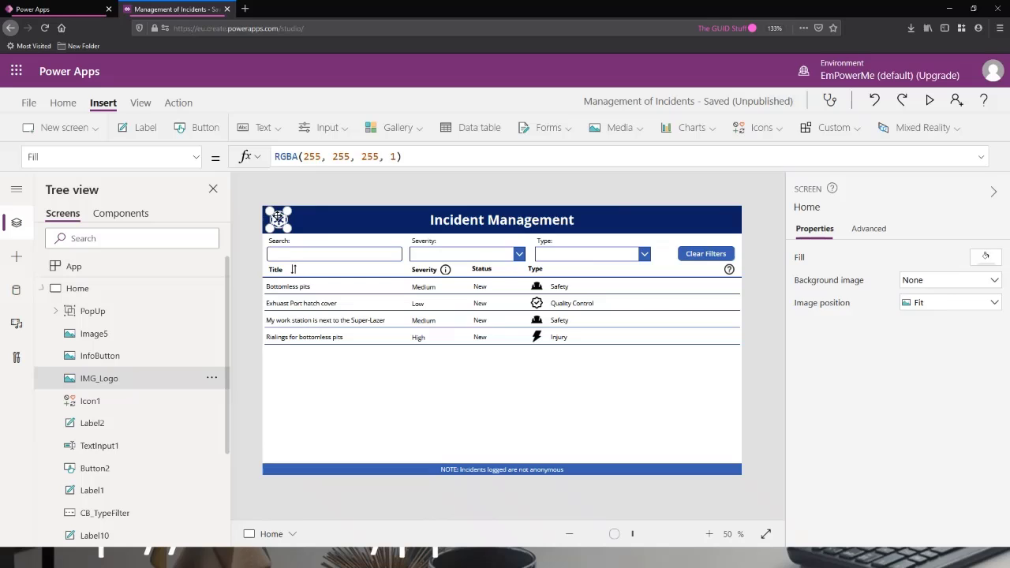
{"action": "left_click", "coordinate": [328, 223], "text": "shift"}
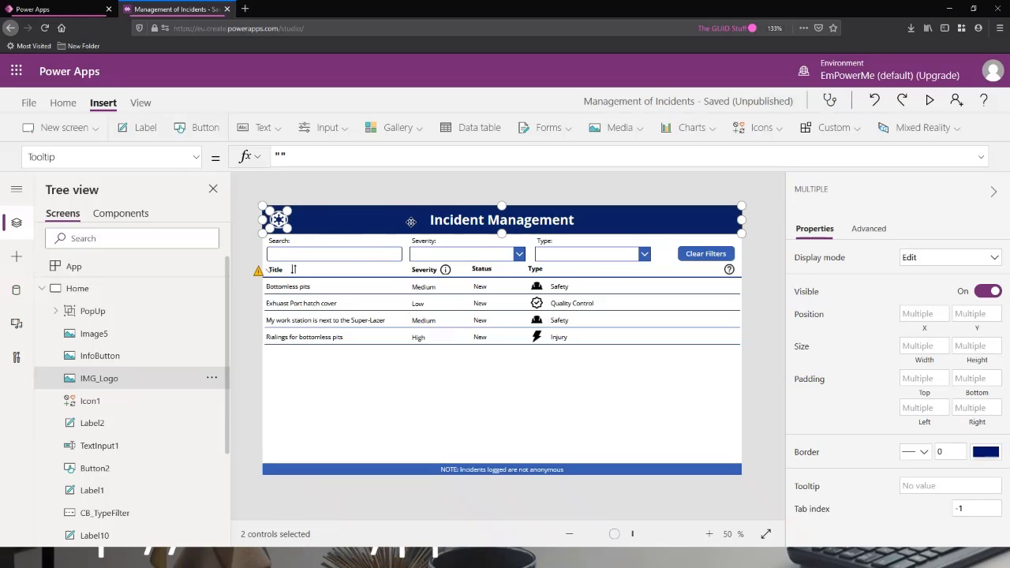
{"action": "left_click", "coordinate": [447, 469], "text": "shift"}
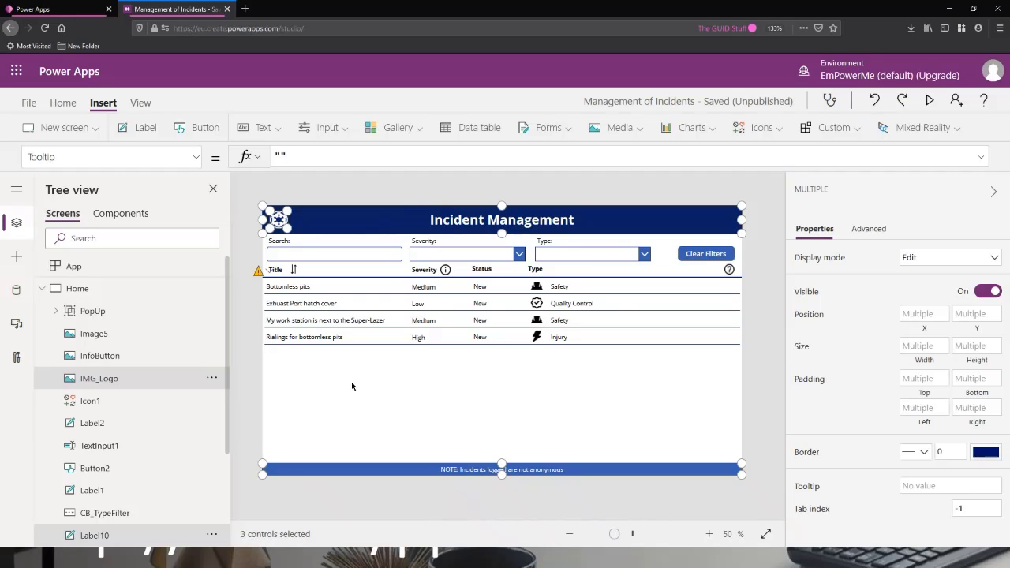
{"action": "left_click", "coordinate": [212, 378]}
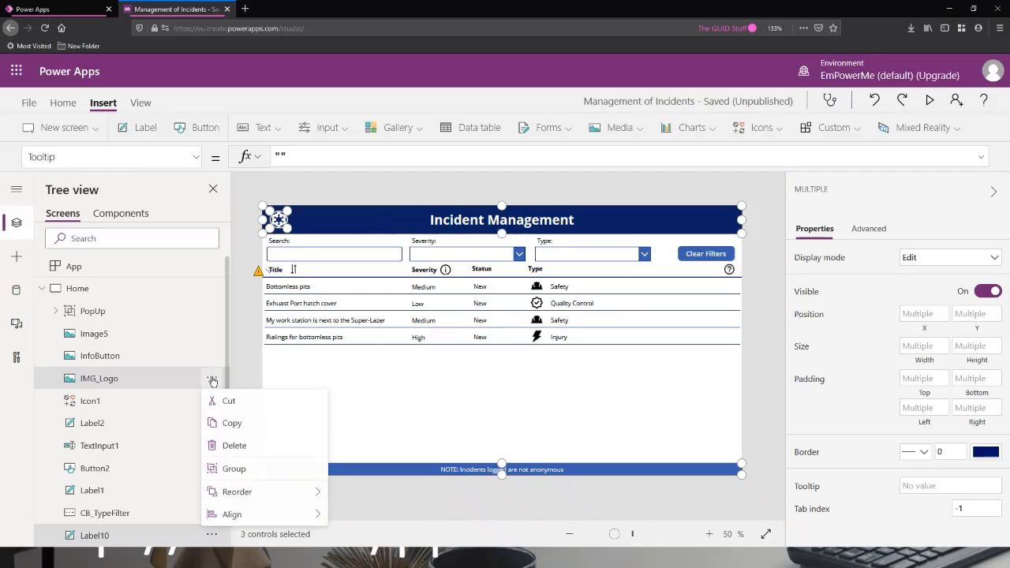
{"action": "left_click", "coordinate": [237, 427]}
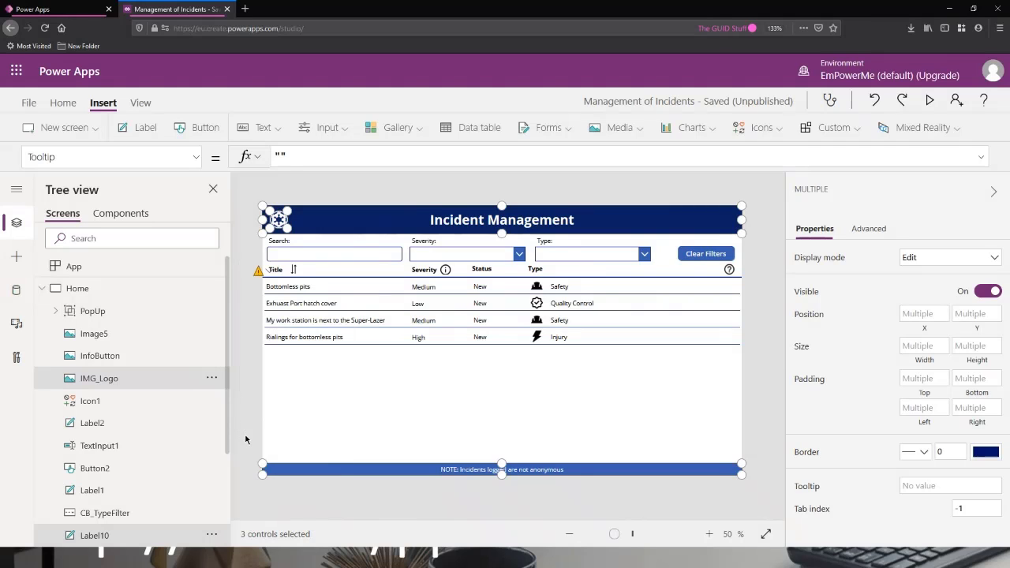
{"action": "left_click", "coordinate": [238, 424]}
{"action": "left_click", "coordinate": [274, 223]}
{"action": "left_click", "coordinate": [341, 227], "text": "ctrl"}
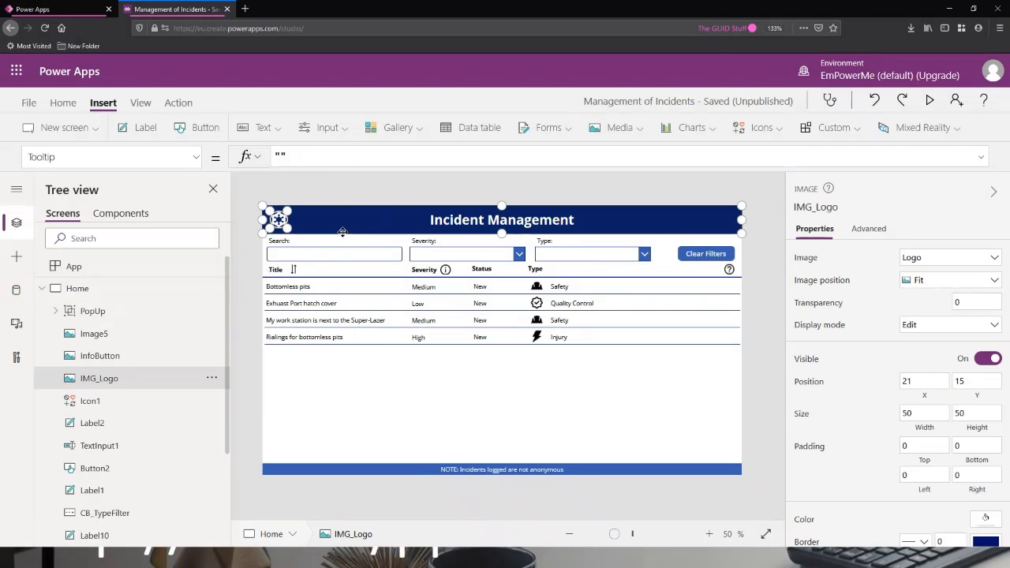
{"action": "left_click", "coordinate": [368, 469], "text": "ctrl"}
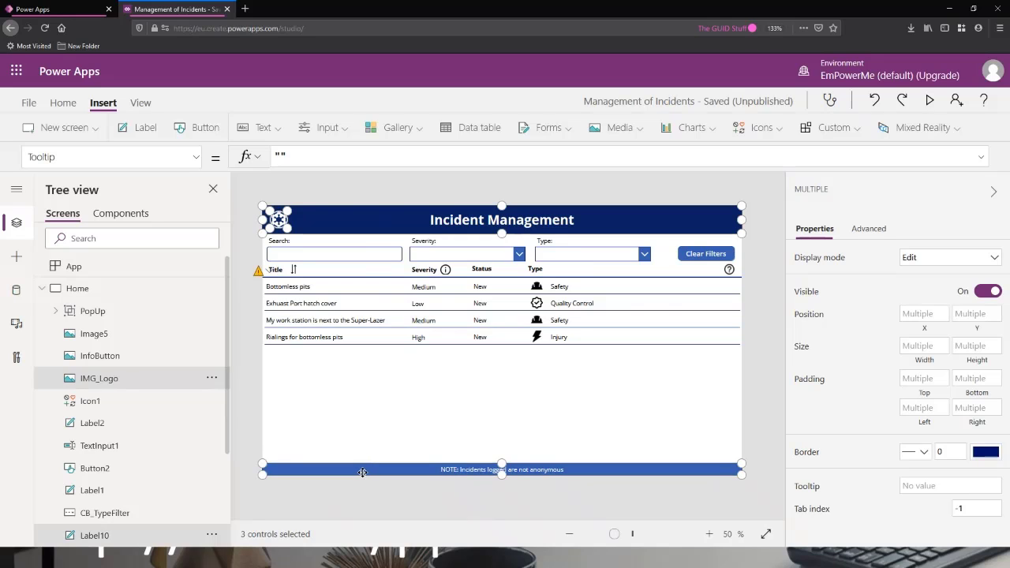
- Paste the copied logo, header banner and footer note onto FormScreen and save the app
{"action": "left_click", "coordinate": [42, 289]}
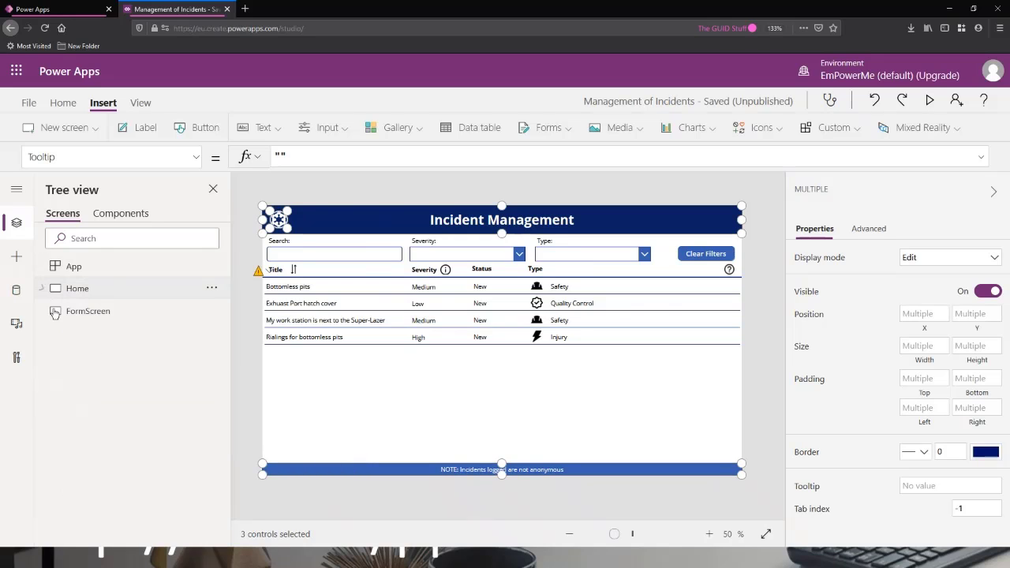
{"action": "left_click", "coordinate": [79, 311]}
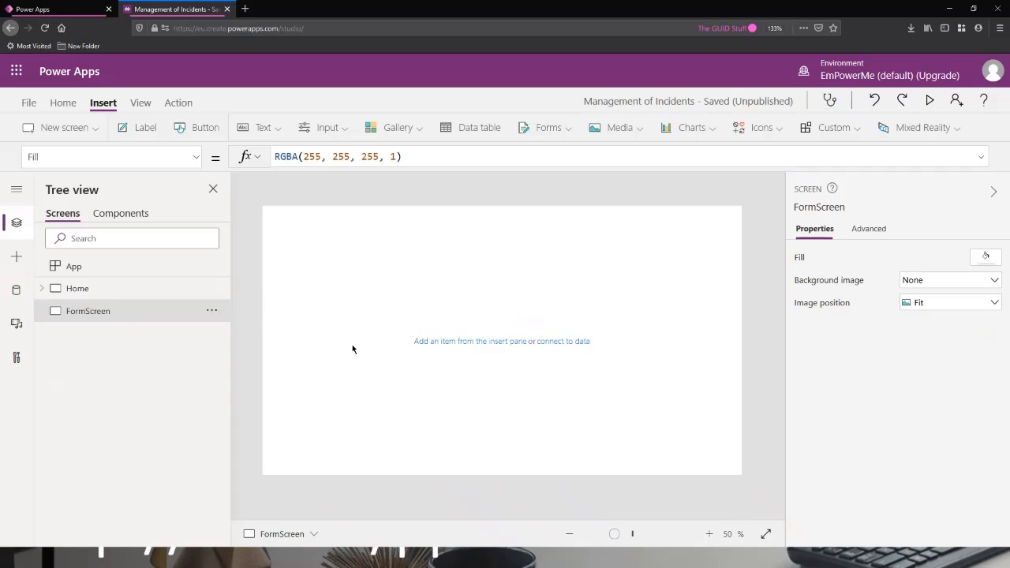
{"action": "key", "text": "ctrl+v"}
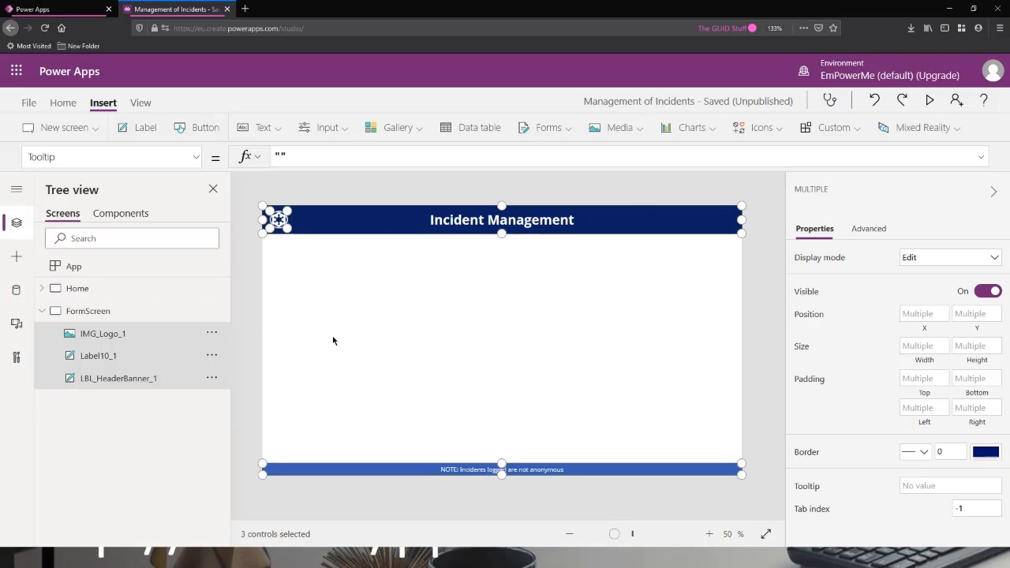
{"action": "left_click", "coordinate": [329, 340]}
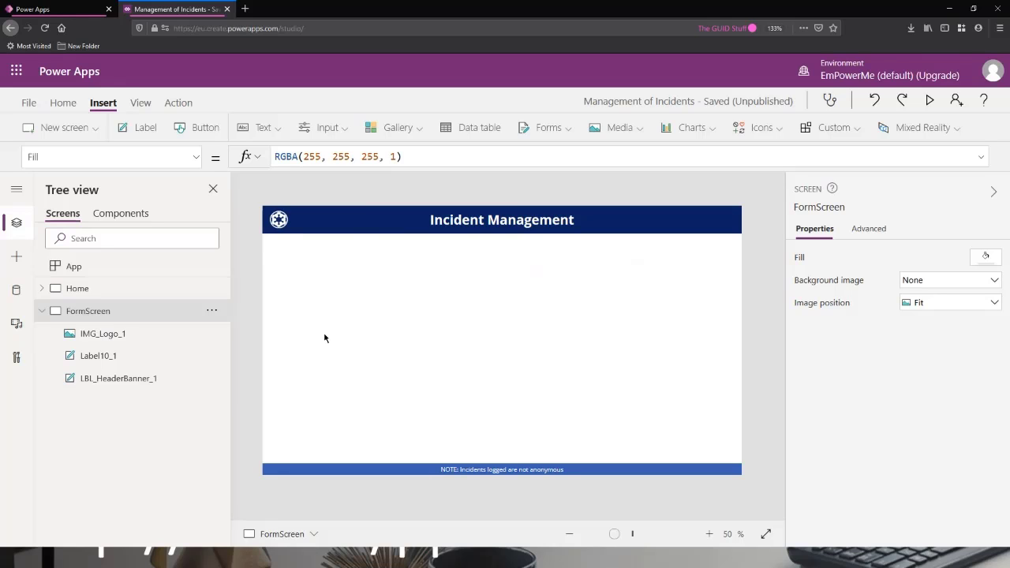
{"action": "key", "text": "ctrl+s"}
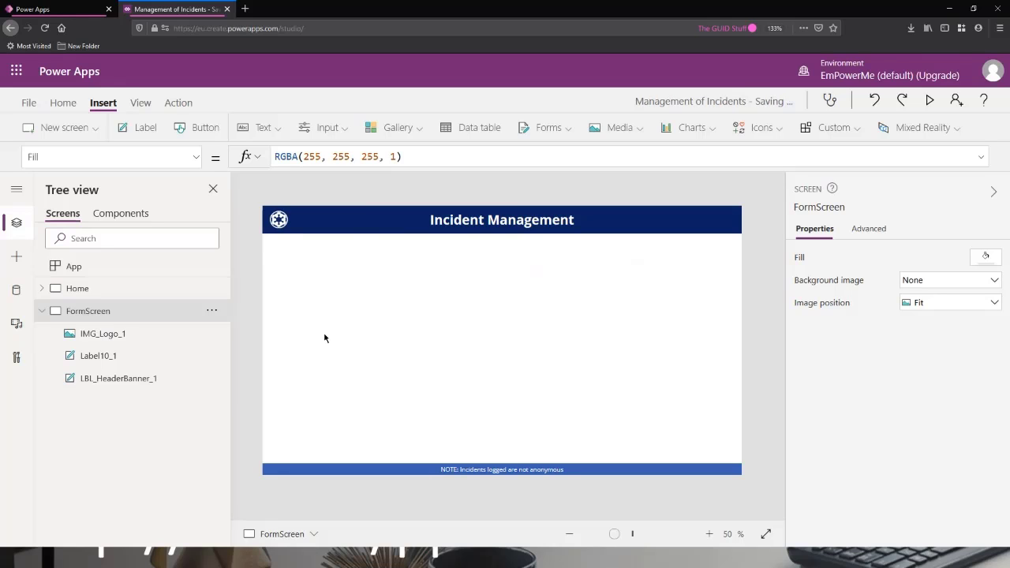
- Insert an Add icon on the Home screen and place it in the header banner at about X 1052, Y 8
{"action": "left_click", "coordinate": [108, 296]}
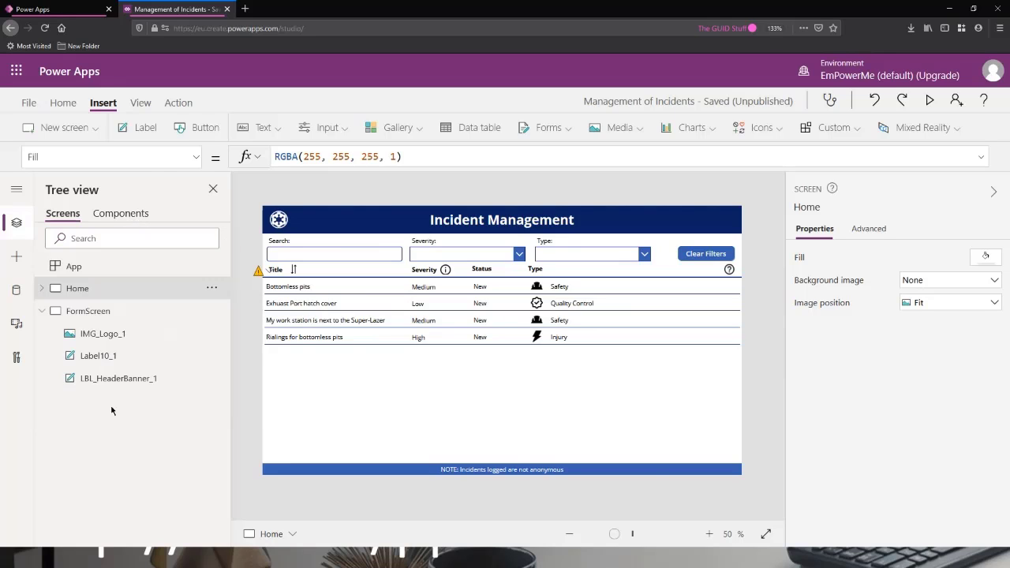
{"action": "left_click", "coordinate": [91, 313]}
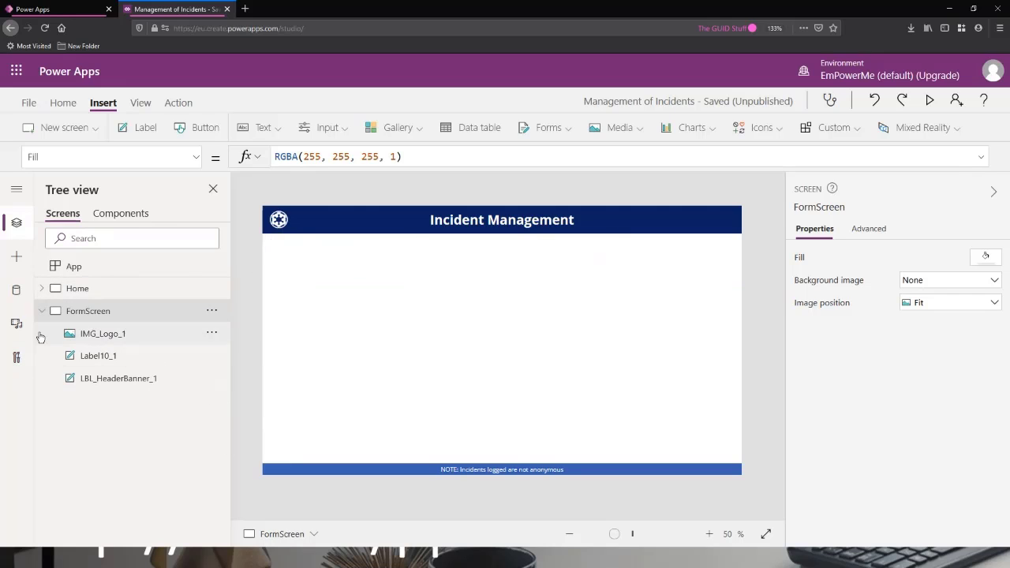
{"action": "left_click", "coordinate": [116, 290]}
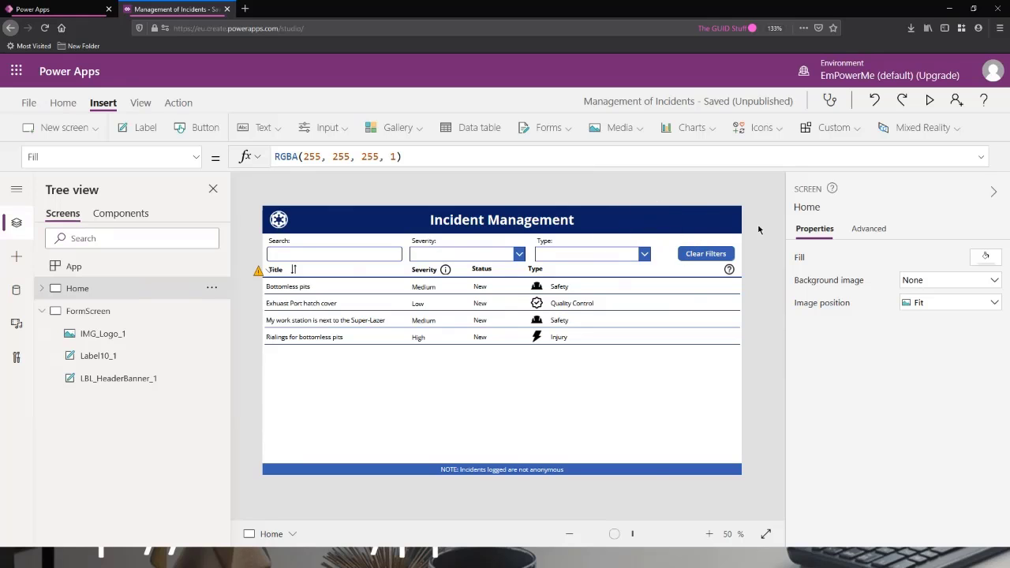
{"action": "left_click", "coordinate": [758, 126]}
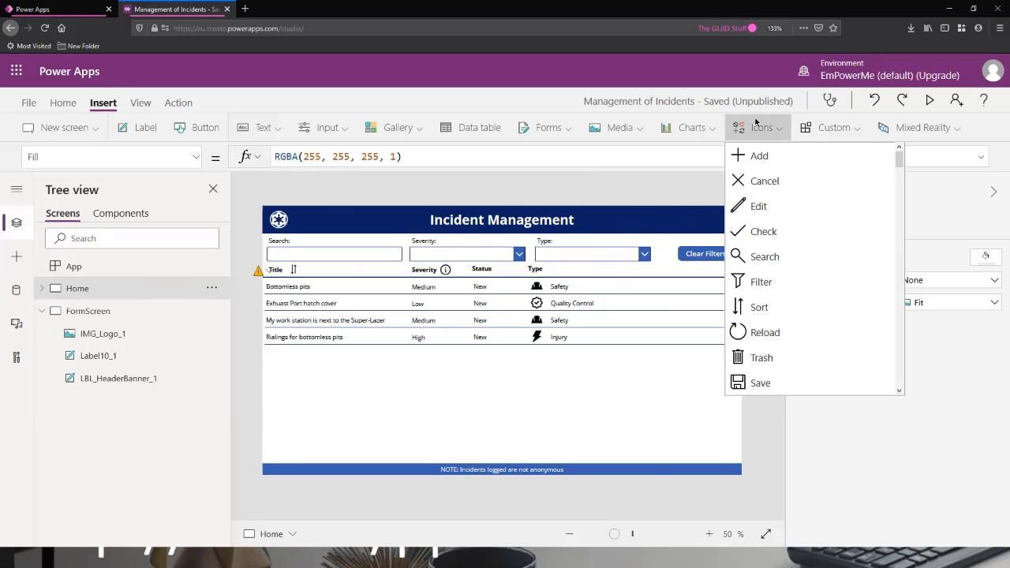
{"action": "scroll", "coordinate": [821, 228], "scroll_direction": "down", "scroll_amount": 8}
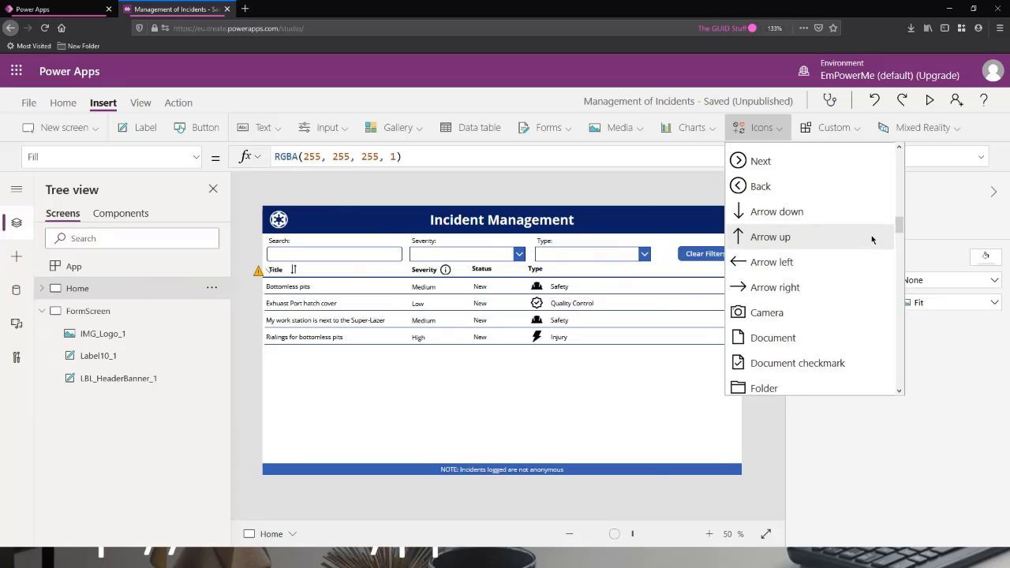
{"action": "scroll", "coordinate": [873, 239], "scroll_direction": "down", "scroll_amount": 10}
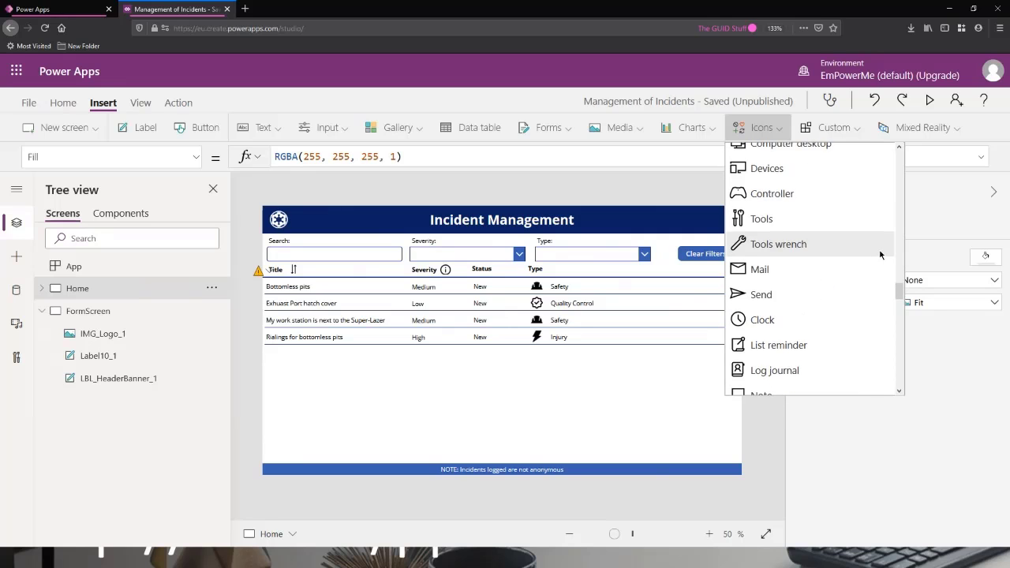
{"action": "scroll", "coordinate": [876, 265], "scroll_direction": "down", "scroll_amount": 5}
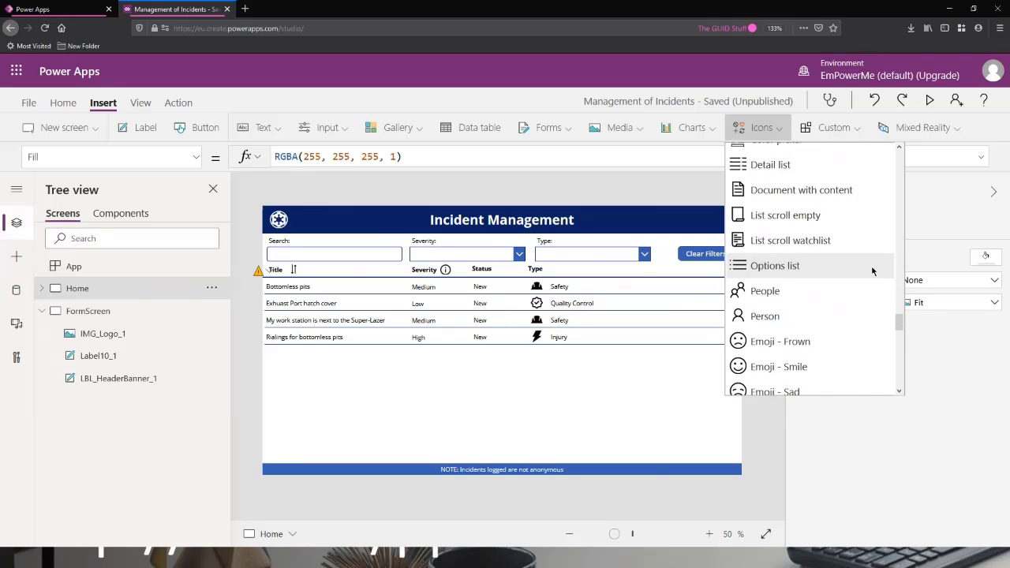
{"action": "scroll", "coordinate": [874, 280], "scroll_direction": "down", "scroll_amount": 10}
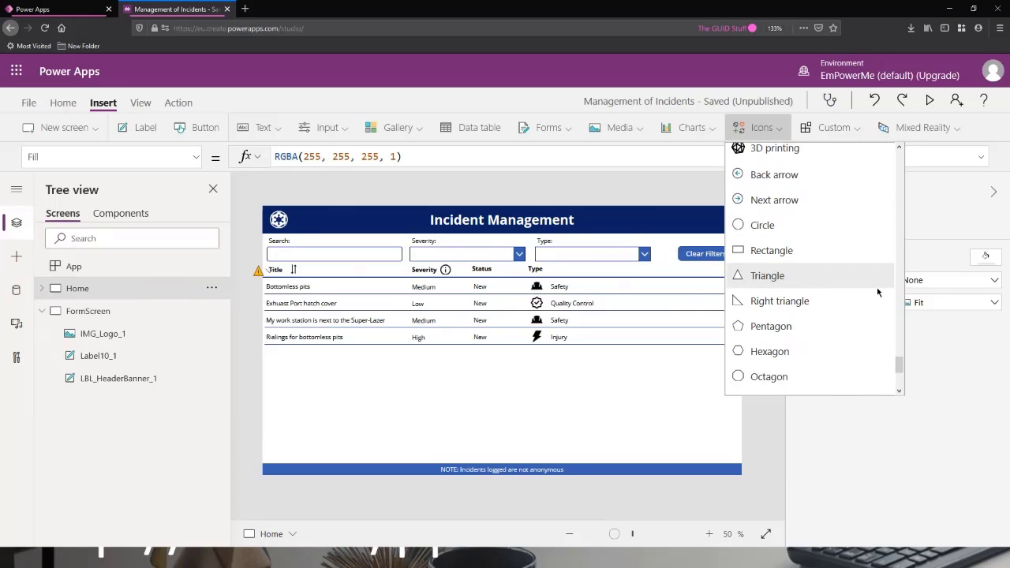
{"action": "scroll", "coordinate": [877, 293], "scroll_direction": "down", "scroll_amount": 5}
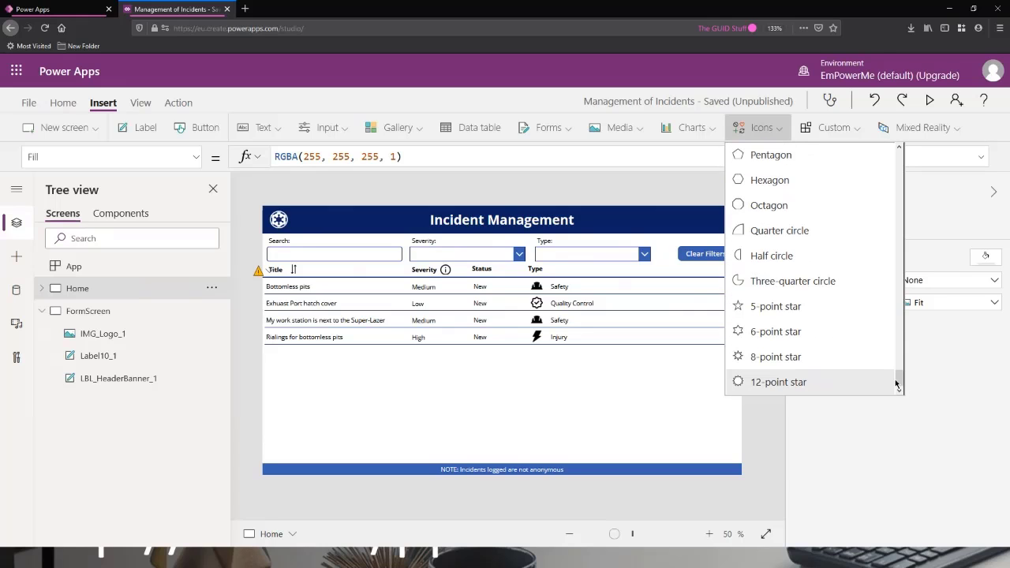
{"action": "left_click_drag", "start_coordinate": [897, 384], "coordinate": [882, 150]}
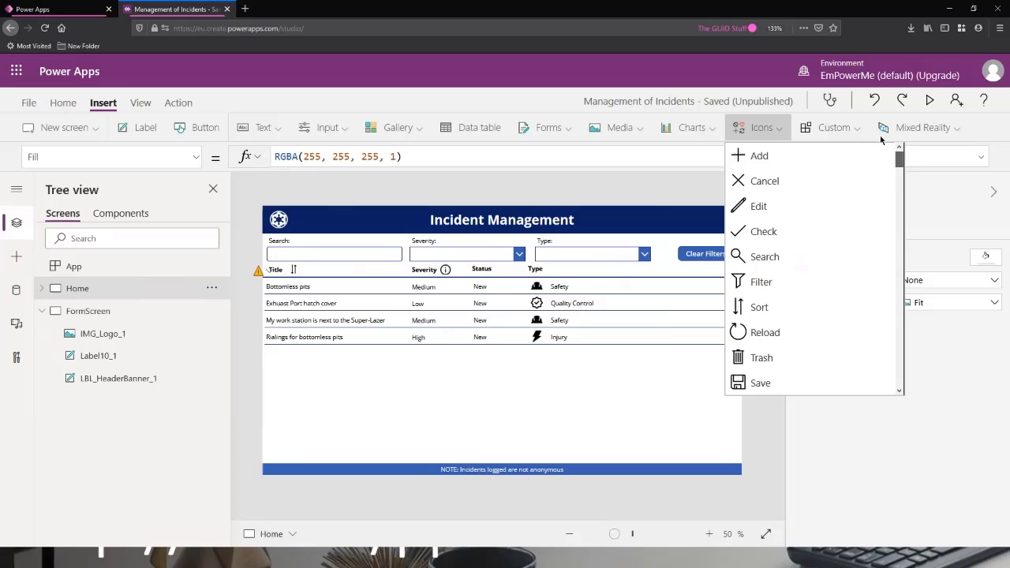
{"action": "left_click", "coordinate": [757, 157]}
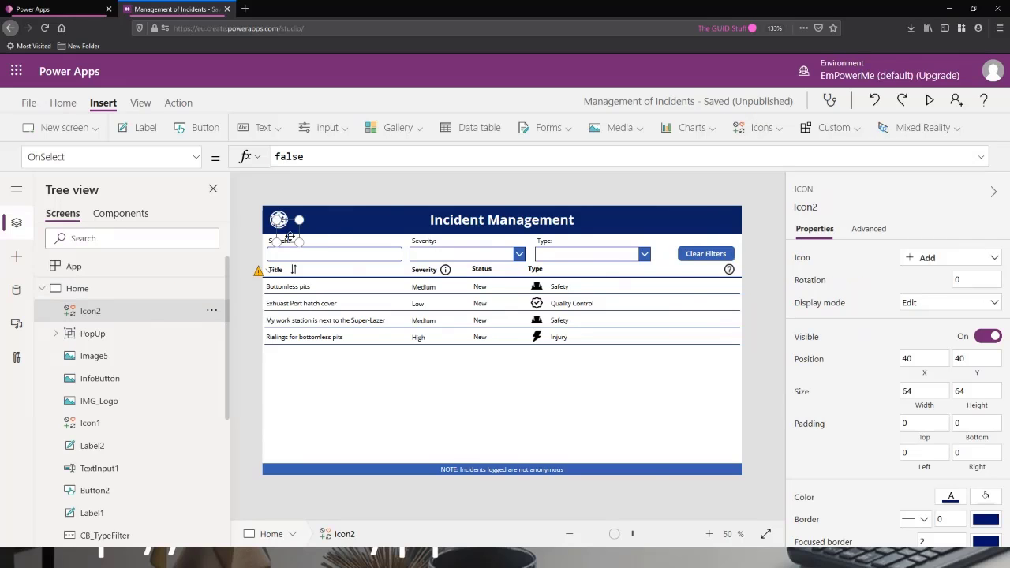
{"action": "left_click_drag", "start_coordinate": [290, 237], "coordinate": [643, 217]}
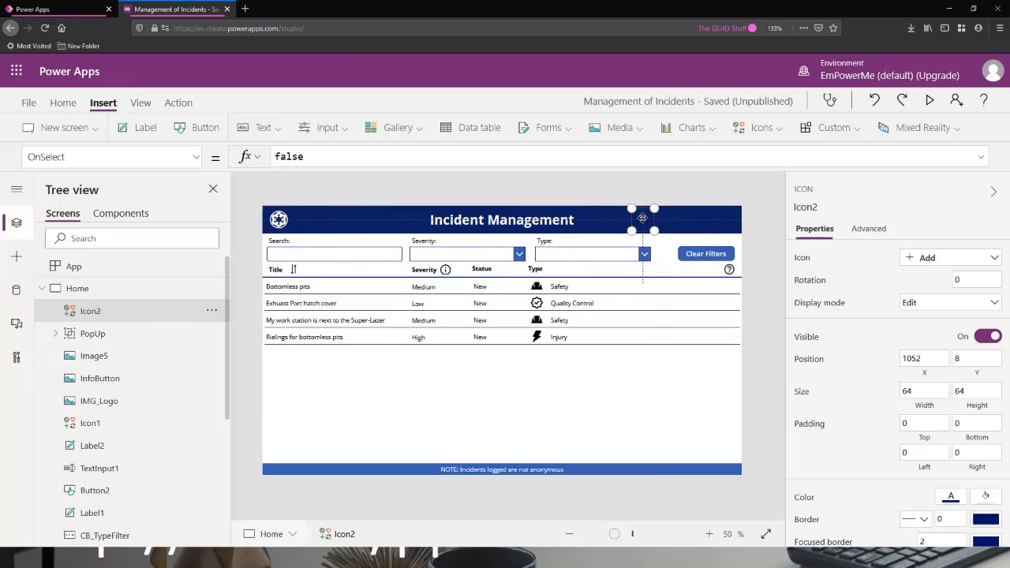
- Change the Add icon's colour to white so it contrasts with the header banner
{"action": "left_click", "coordinate": [64, 103]}
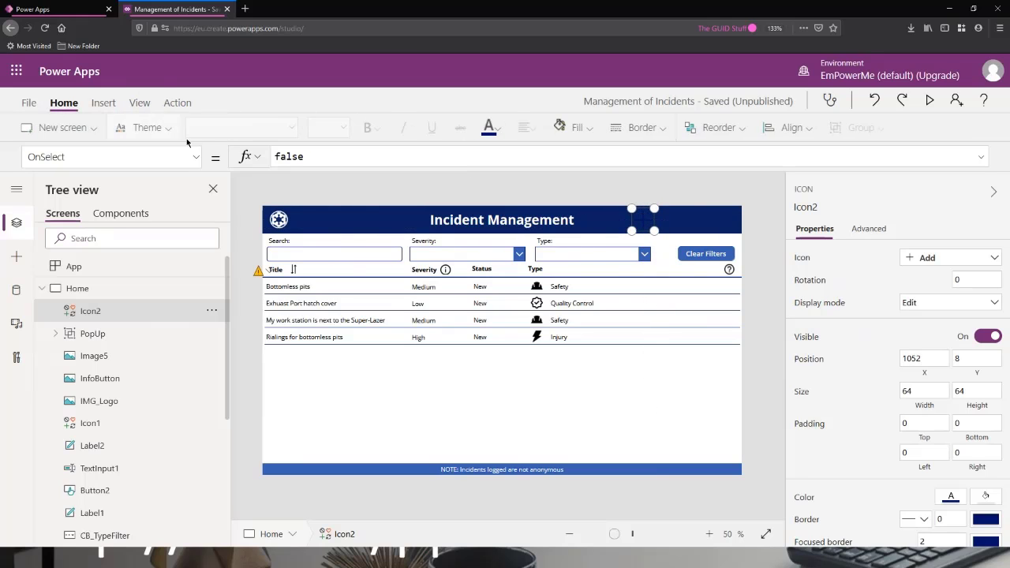
{"action": "left_click", "coordinate": [491, 128]}
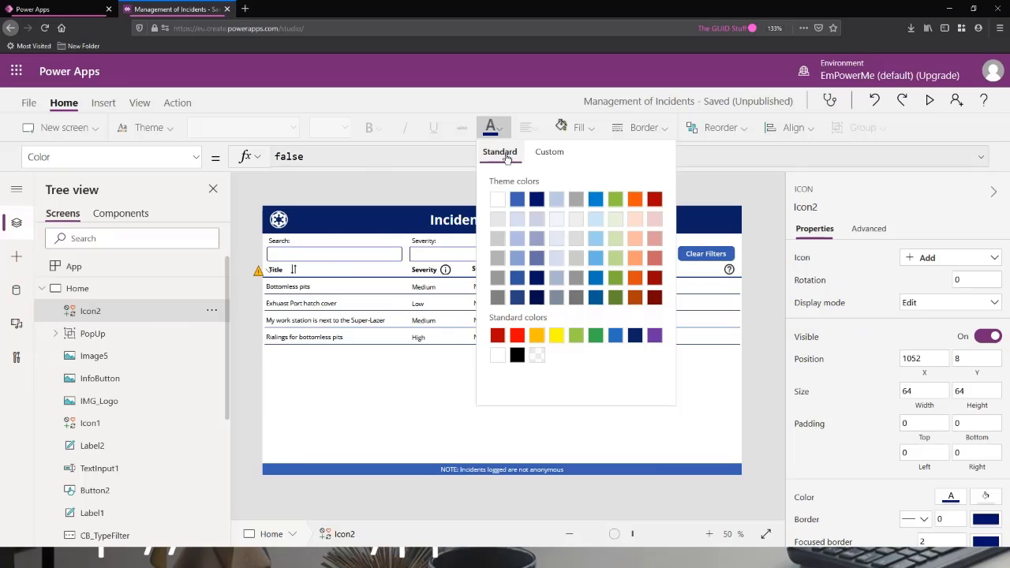
{"action": "left_click", "coordinate": [498, 199]}
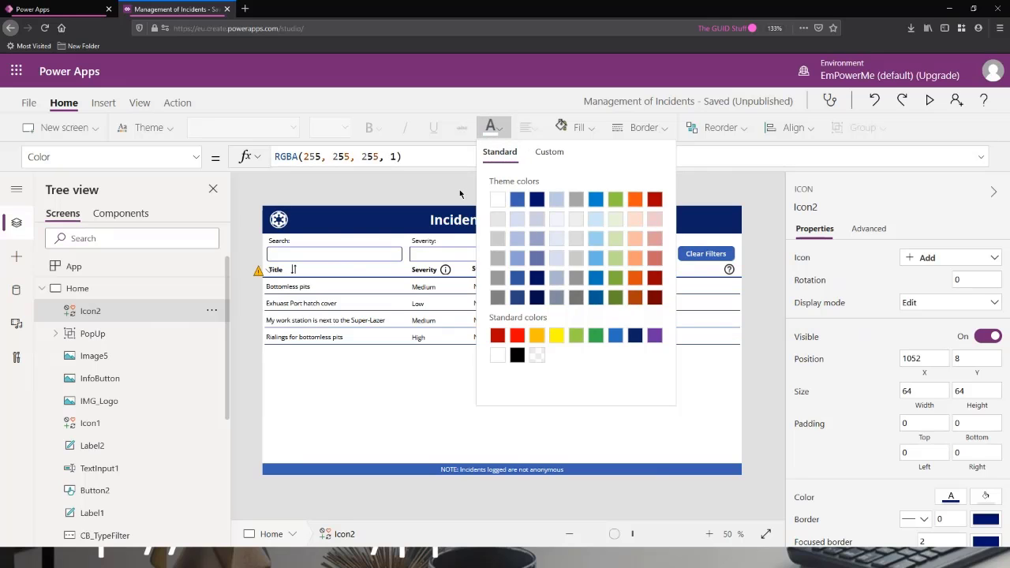
{"action": "left_click", "coordinate": [658, 442]}
{"action": "left_click", "coordinate": [648, 221]}
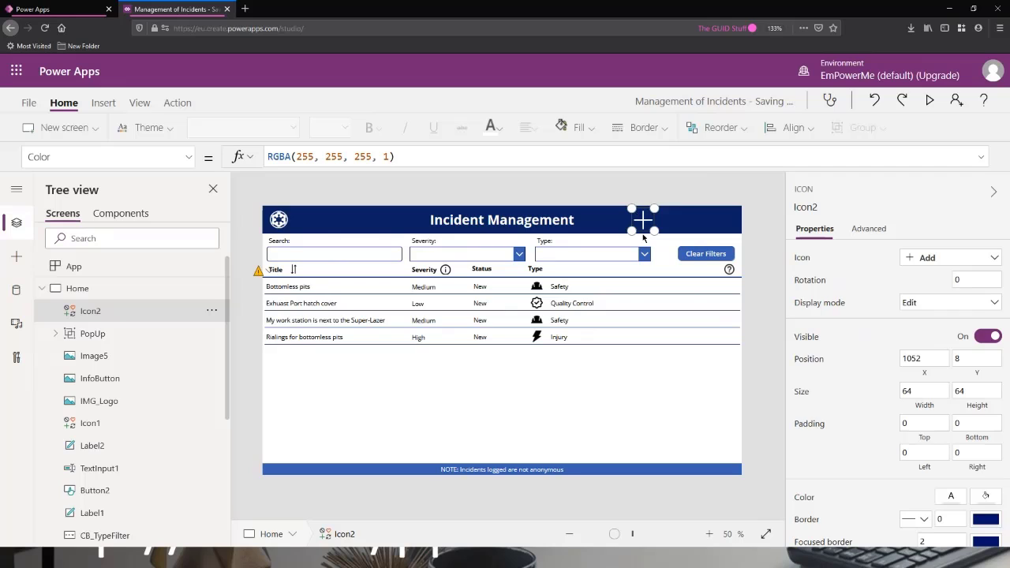
- Set the Add icon's top, bottom, left and right padding to 10
{"action": "left_click", "coordinate": [903, 423]}
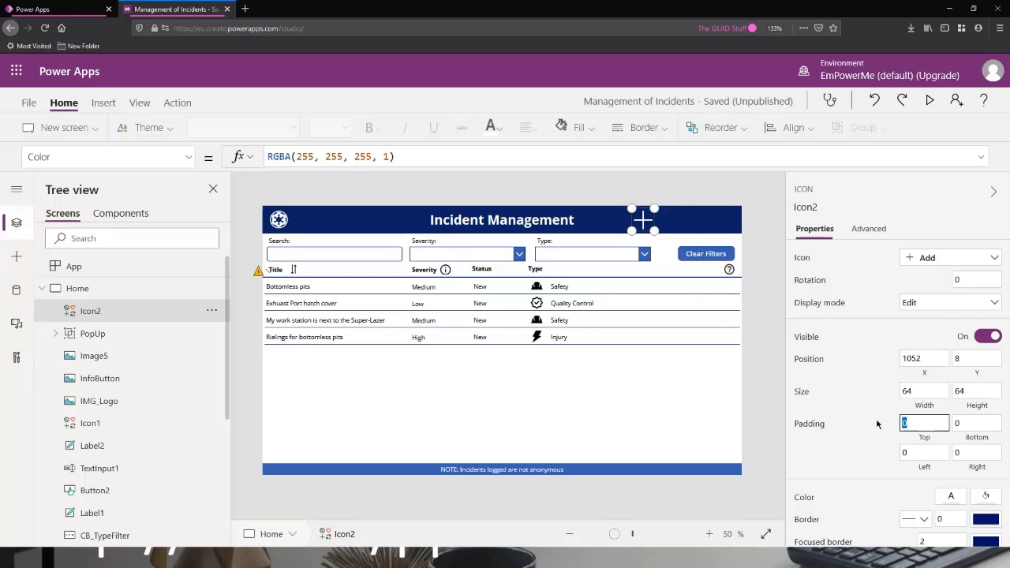
{"action": "type", "text": "10"}
{"action": "left_click", "coordinate": [960, 424]}
{"action": "left_click", "coordinate": [937, 450]}
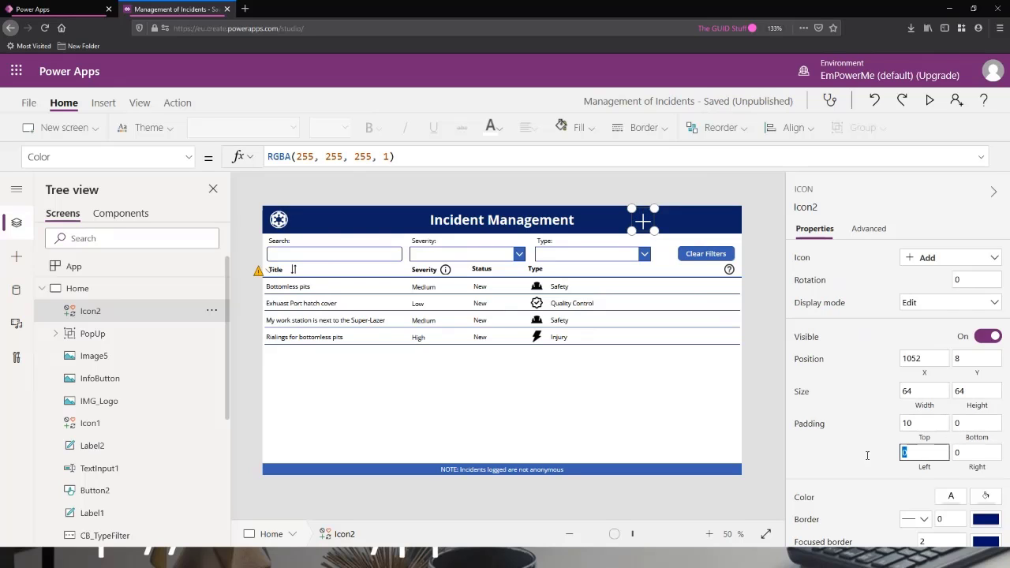
{"action": "type", "text": "10"}
{"action": "key", "text": "Tab"}
{"action": "type", "text": "0"}
{"action": "left_click_drag", "start_coordinate": [964, 424], "coordinate": [939, 417]}
{"action": "type", "text": "10"}
{"action": "left_click", "coordinate": [971, 451]}
{"action": "left_click_drag", "start_coordinate": [972, 453], "coordinate": [927, 451]}
{"action": "type", "text": "10"}
{"action": "left_click", "coordinate": [924, 452]}
- Move the Add icon closer to the header title, to X 1000, Y 8
{"action": "left_click_drag", "start_coordinate": [643, 219], "coordinate": [634, 219]}
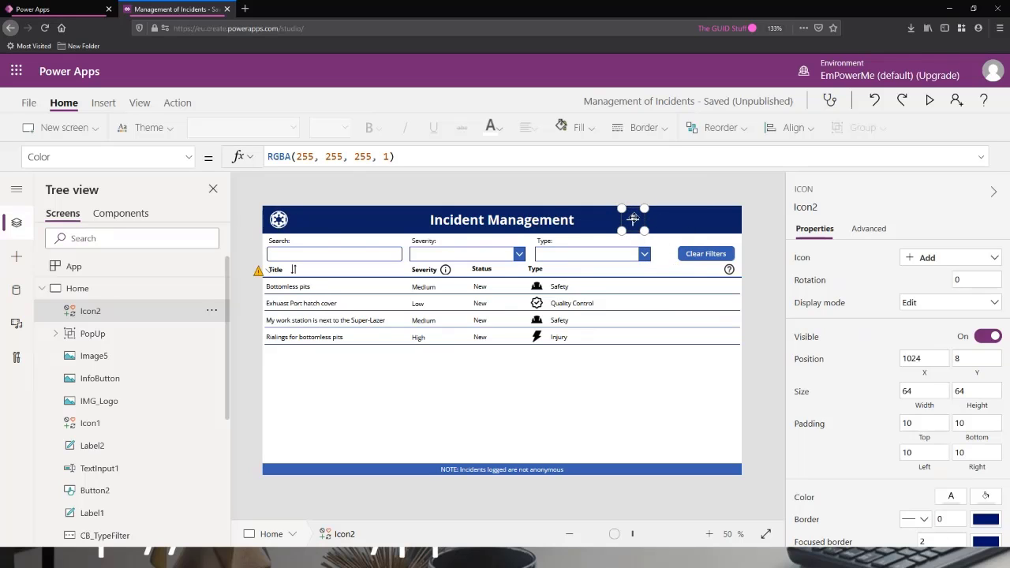
{"action": "left_click_drag", "start_coordinate": [633, 219], "coordinate": [625, 219]}
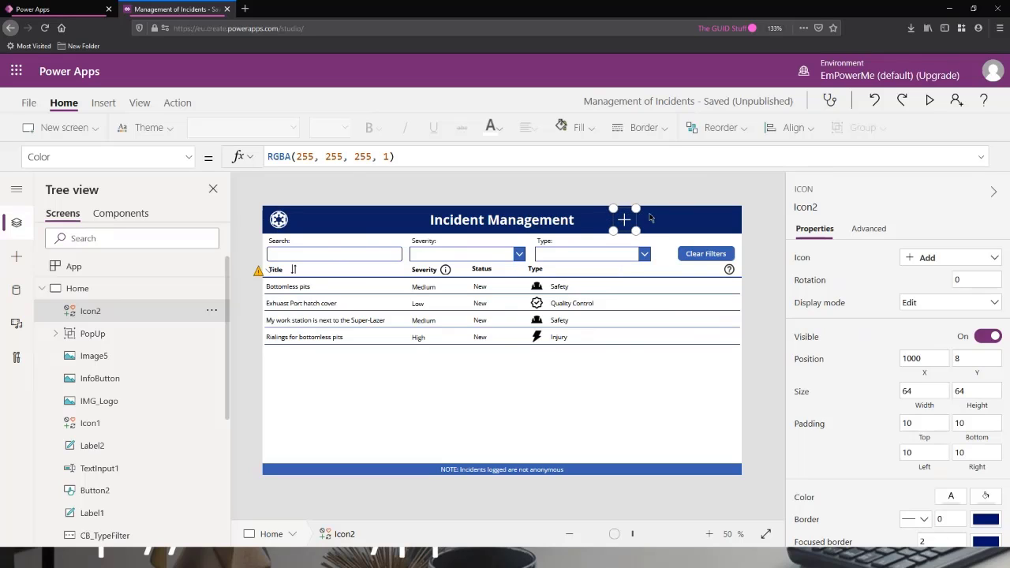
{"action": "left_click_drag", "start_coordinate": [629, 218], "coordinate": [624, 223]}
{"action": "key", "text": "Up"}
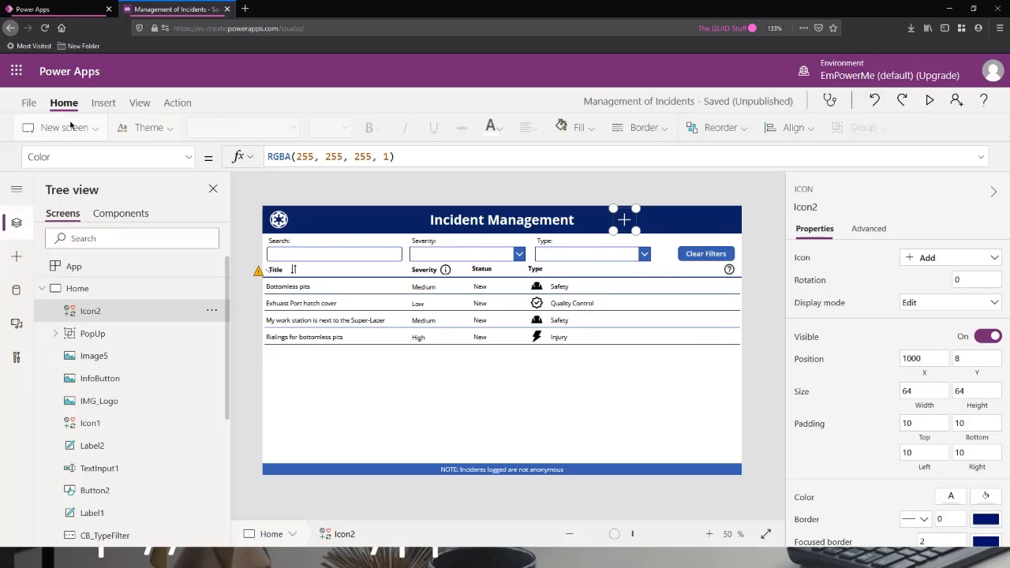
- Add a text label beside the Add icon in the header banner and set its text to "NEW"
{"action": "left_click", "coordinate": [103, 102]}
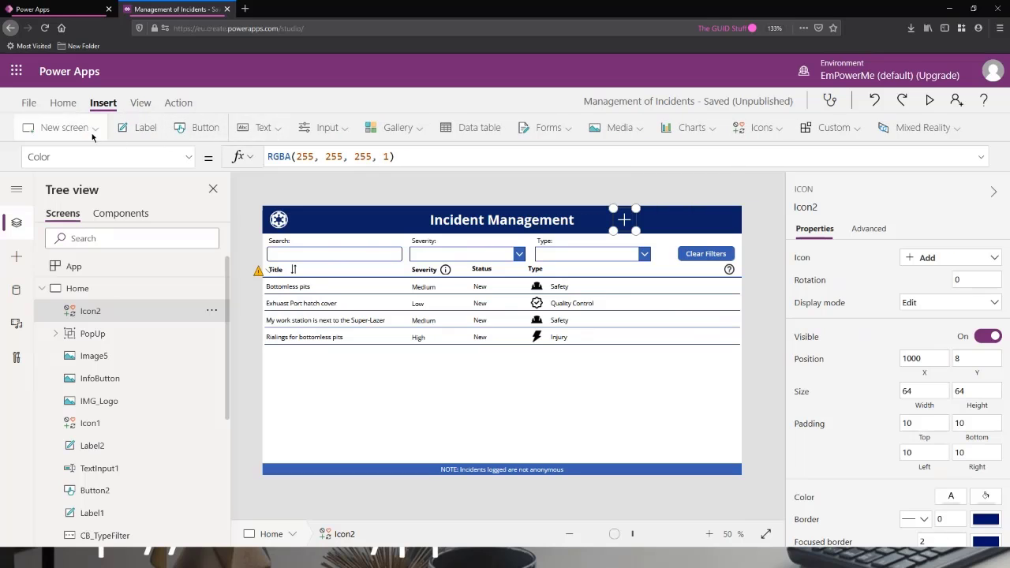
{"action": "left_click", "coordinate": [261, 127]}
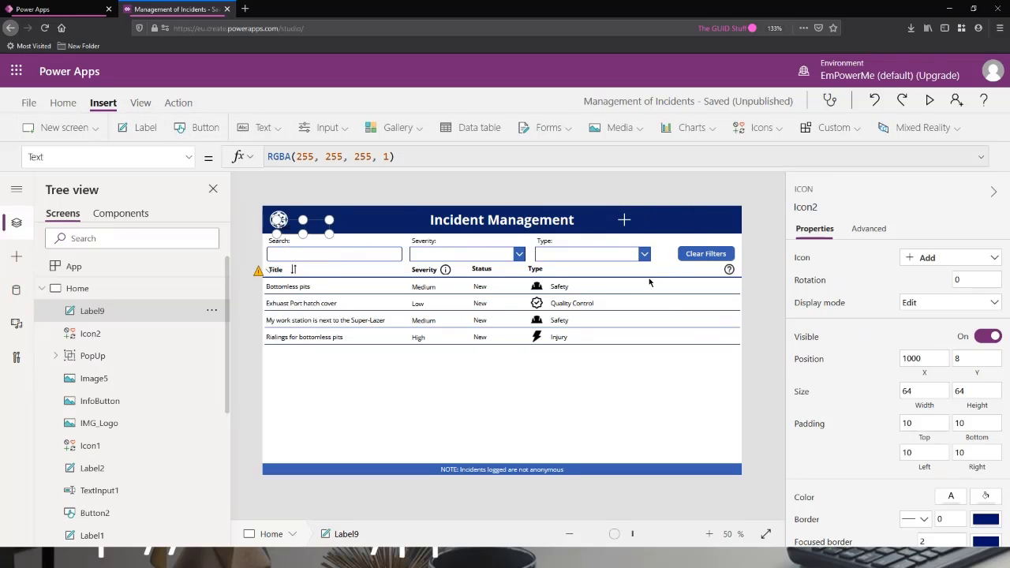
{"action": "left_click_drag", "start_coordinate": [306, 225], "coordinate": [655, 224]}
{"action": "left_click_drag", "start_coordinate": [294, 153], "coordinate": [274, 156]}
{"action": "type", "text": "NEW"}
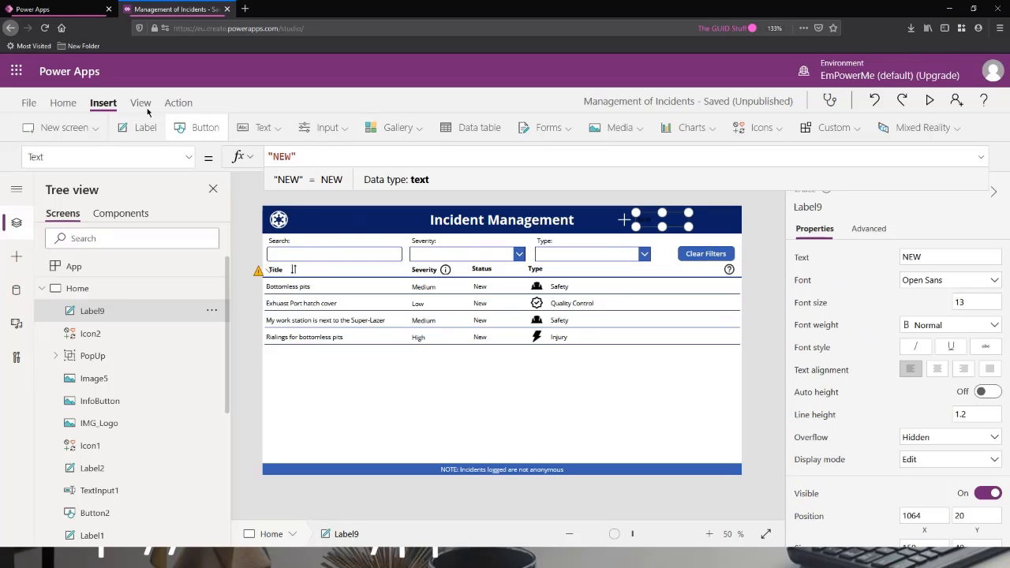
- Change the NEW label's text colour to white
{"action": "left_click", "coordinate": [64, 102]}
{"action": "left_click", "coordinate": [494, 127]}
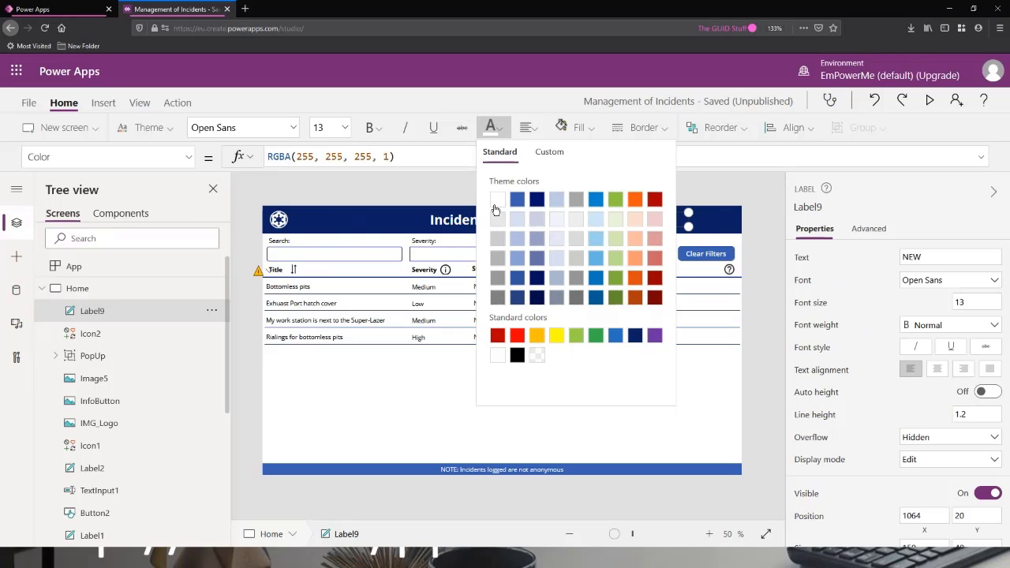
{"action": "left_click", "coordinate": [488, 131]}
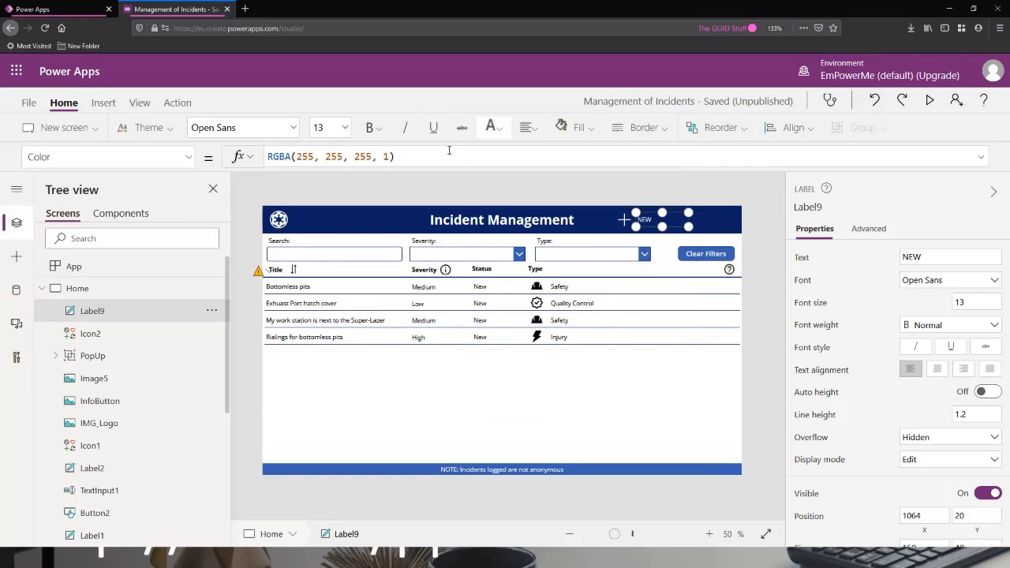
- Set the NEW label's font size to 18, narrow it around its text and stretch it to the header banner's full height
{"action": "left_click", "coordinate": [346, 128]}
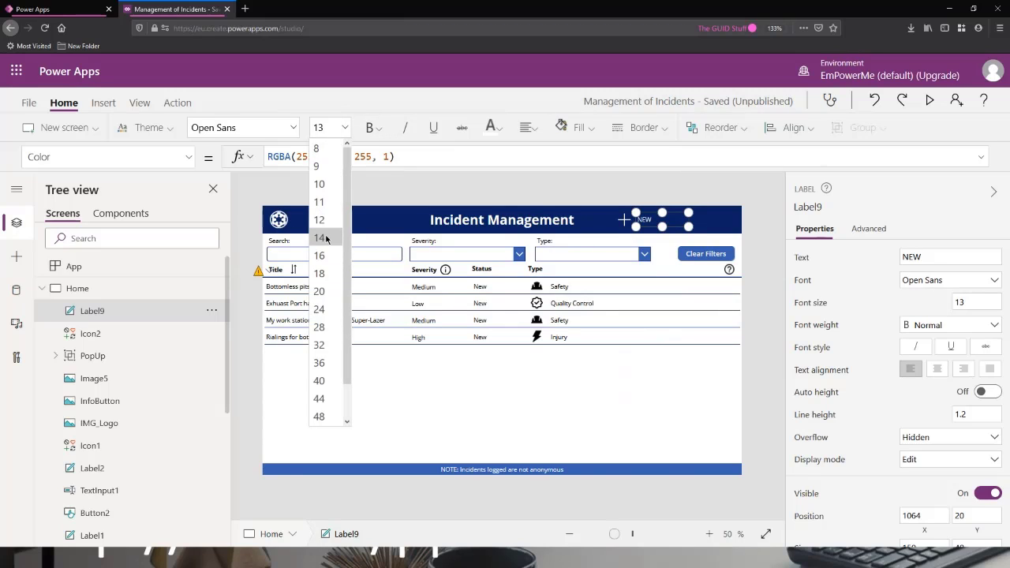
{"action": "left_click", "coordinate": [326, 238]}
{"action": "left_click", "coordinate": [344, 128]}
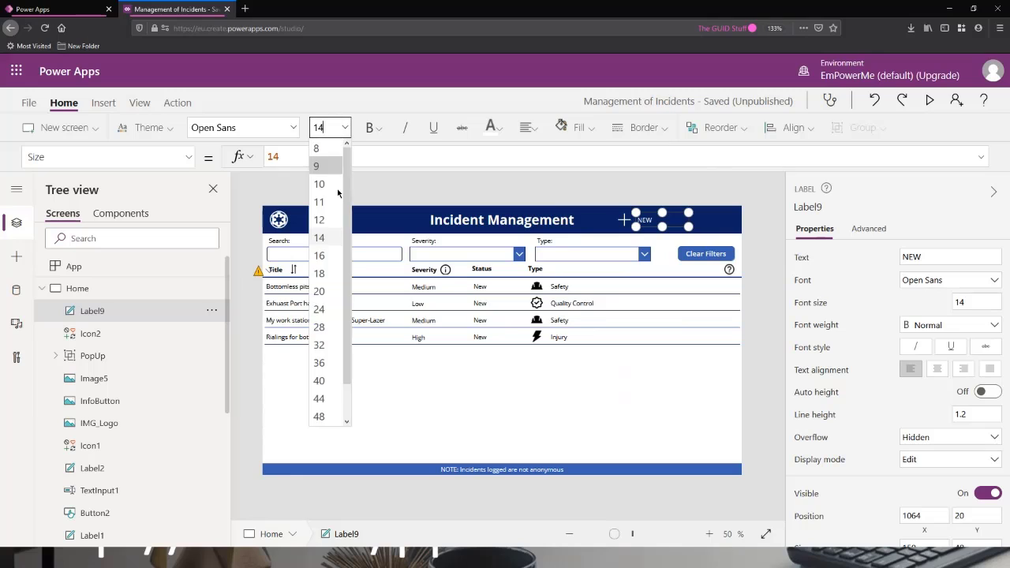
{"action": "left_click", "coordinate": [324, 269]}
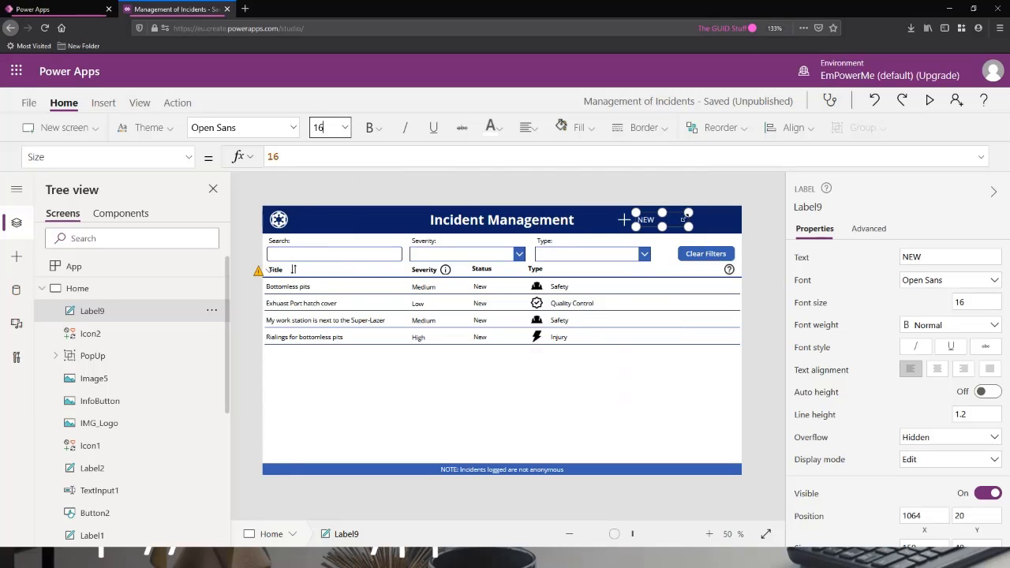
{"action": "left_click", "coordinate": [350, 127]}
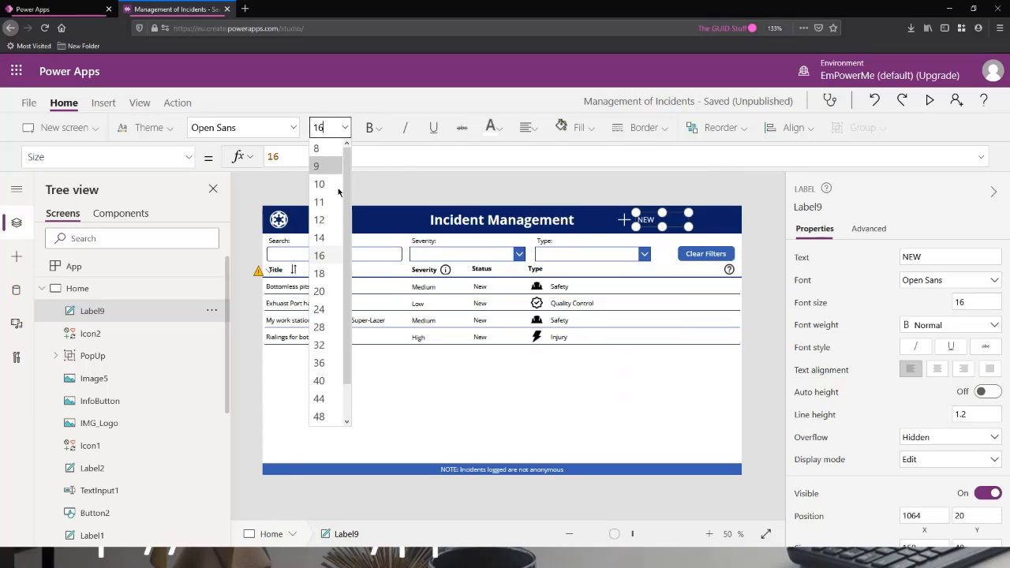
{"action": "left_click", "coordinate": [319, 278]}
{"action": "left_click_drag", "start_coordinate": [688, 226], "coordinate": [649, 207]}
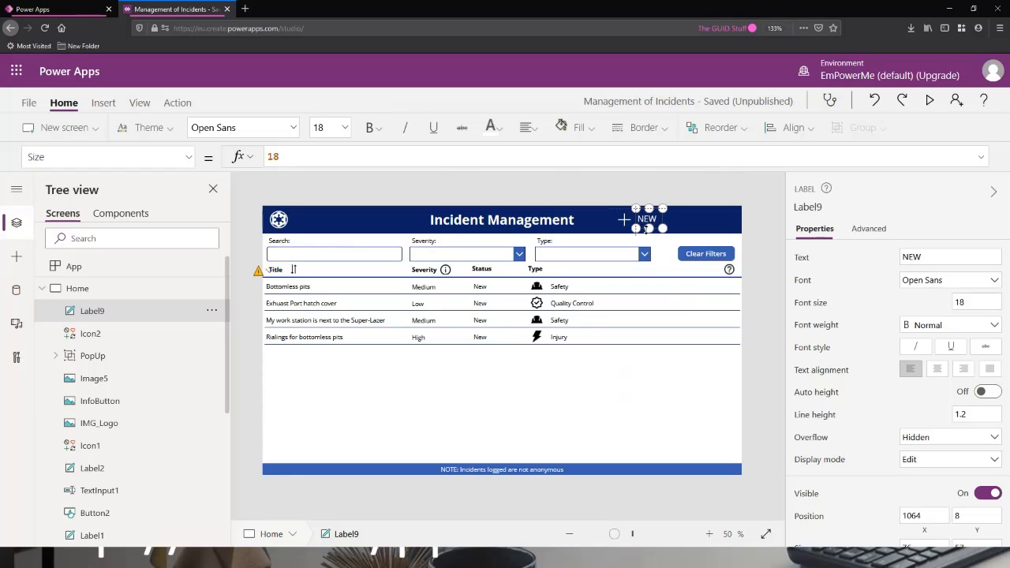
{"action": "left_click_drag", "start_coordinate": [647, 229], "coordinate": [650, 204]}
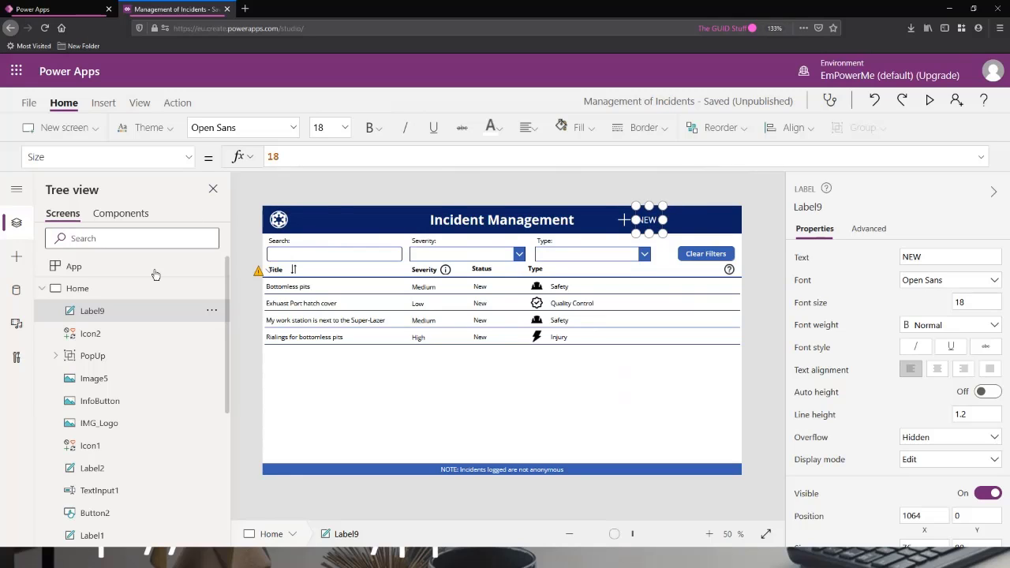
- Rename the NEW label as LBL_New
{"action": "double_click", "coordinate": [100, 311]}
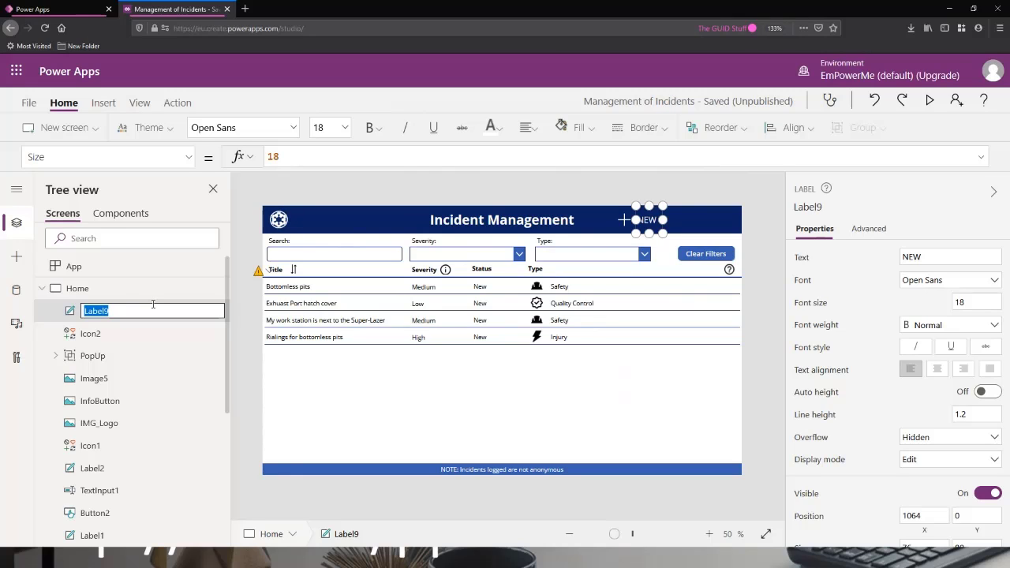
{"action": "type", "text": "LBL_New"}
{"action": "key", "text": "Return"}
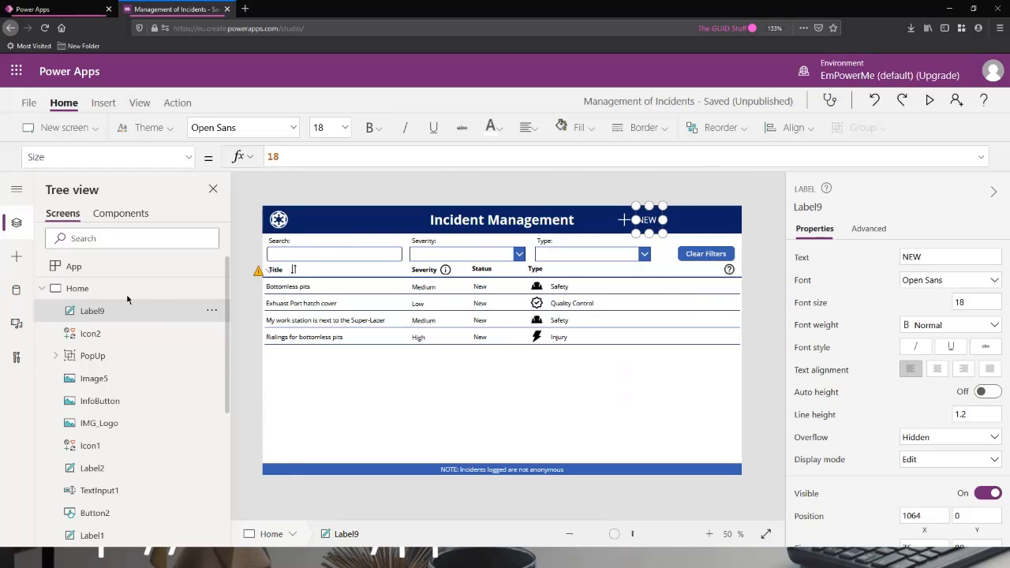
- Rename the Add icon on the Home screen as ICN_New
{"action": "double_click", "coordinate": [153, 328]}
{"action": "type", "text": "IC"}
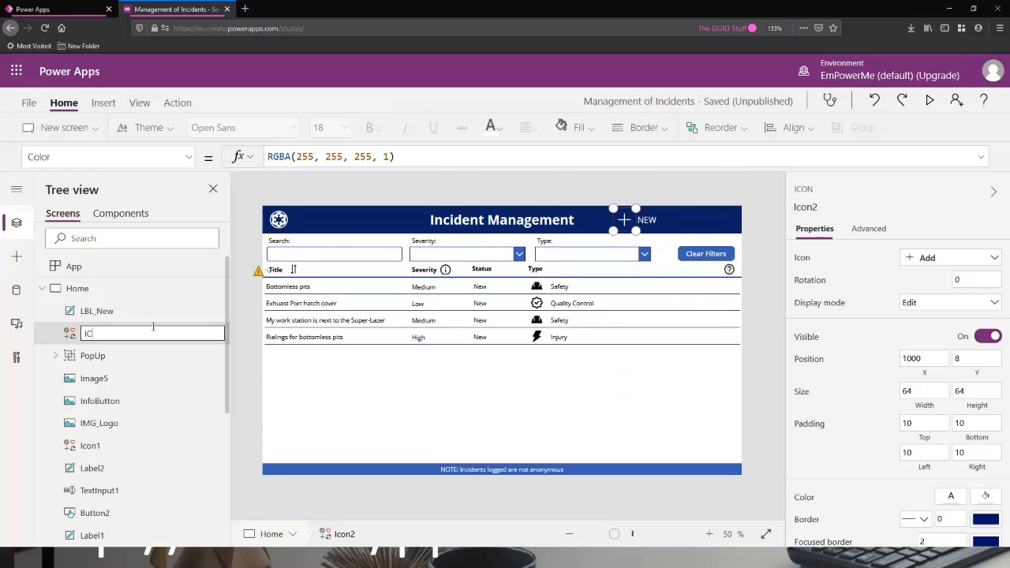
{"action": "type", "text": "N_New"}
{"action": "key", "text": "Return"}
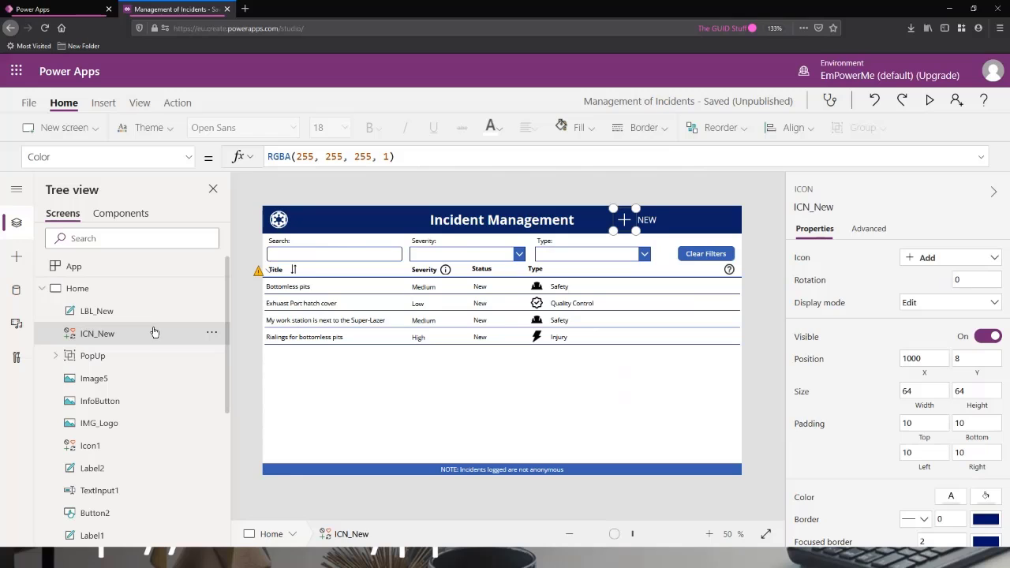
- Group LBL_New and ICN_New together on the Home screen
{"action": "left_click", "coordinate": [135, 312]}
{"action": "left_click", "coordinate": [127, 341], "text": "ctrl"}
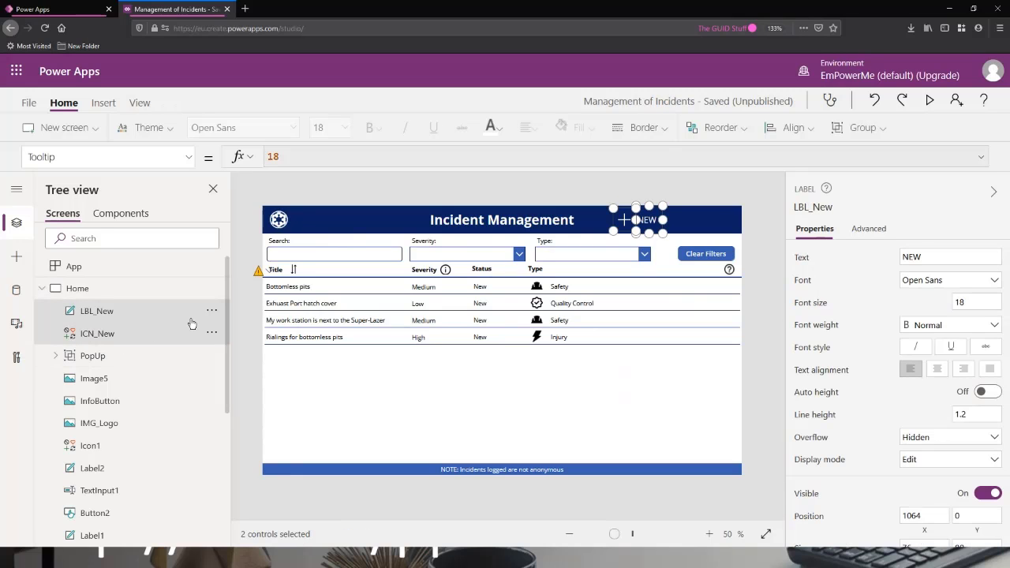
{"action": "left_click", "coordinate": [213, 313]}
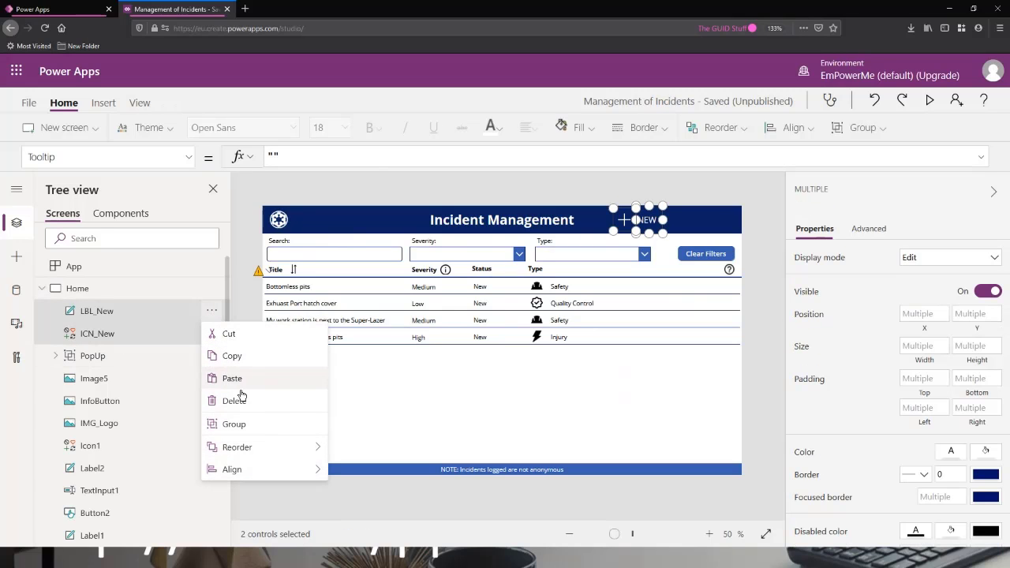
{"action": "left_click", "coordinate": [237, 426]}
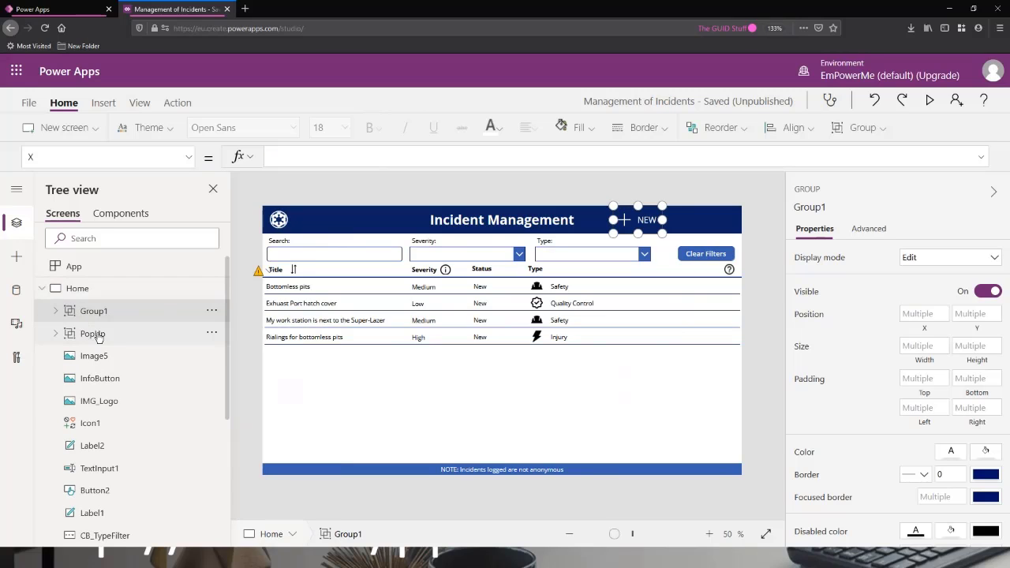
- Open the Severity info pop-up to check how the new group layers against it, and close it
{"action": "left_click", "coordinate": [445, 270], "text": "alt"}
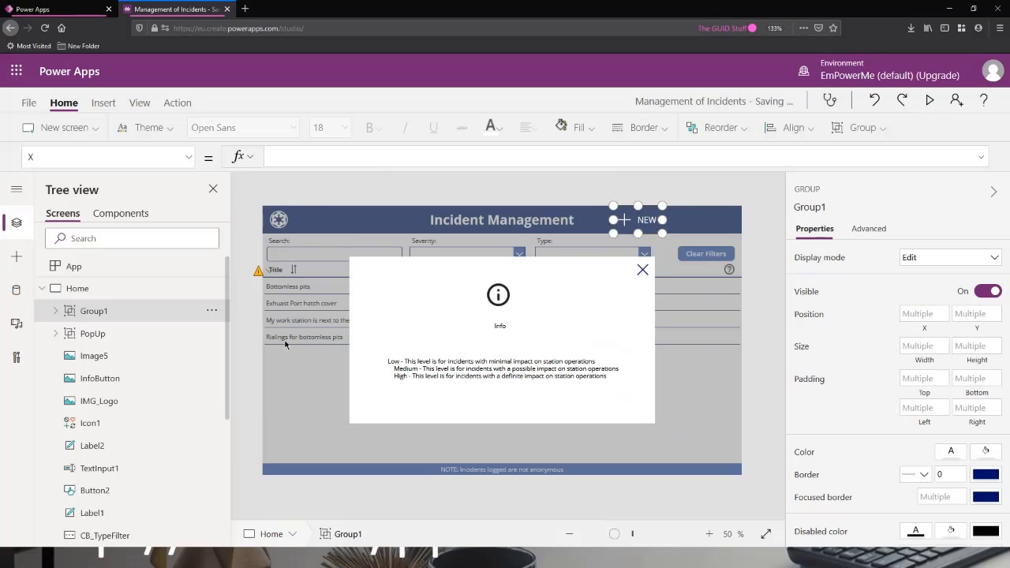
{"action": "left_click", "coordinate": [643, 270], "text": "alt"}
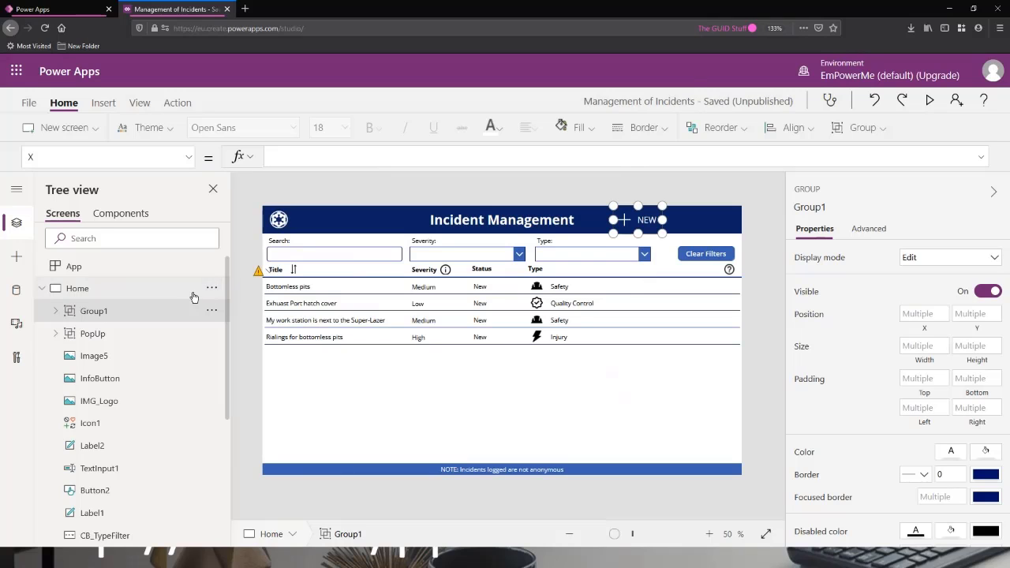
- Rename the group holding the Add icon and NEW label as GRP_New
{"action": "double_click", "coordinate": [96, 315]}
{"action": "type", "text": "N"}
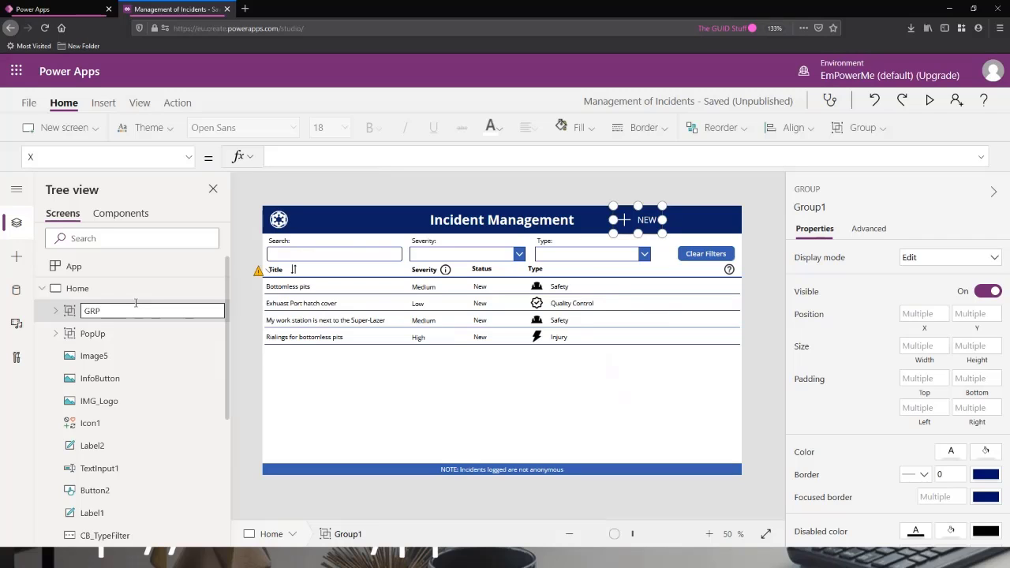
{"action": "type", "text": "RP_New"}
{"action": "key", "text": "Return"}
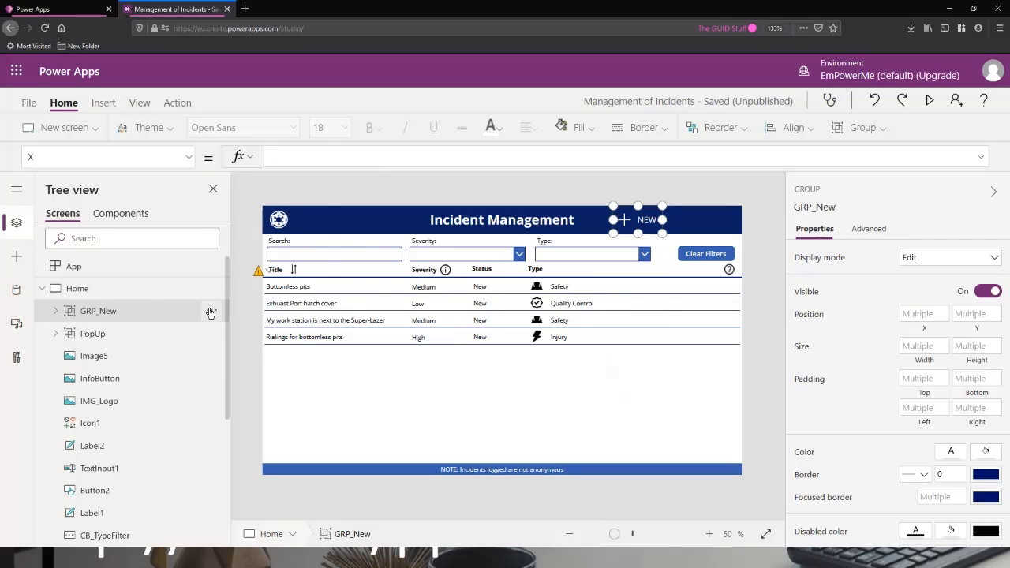
- Send GRP_New backward, behind the PopUp group, and check the layering by opening and closing the Severity info pop-up
{"action": "left_click", "coordinate": [211, 311]}
{"action": "mouse_move", "coordinate": [248, 273]}
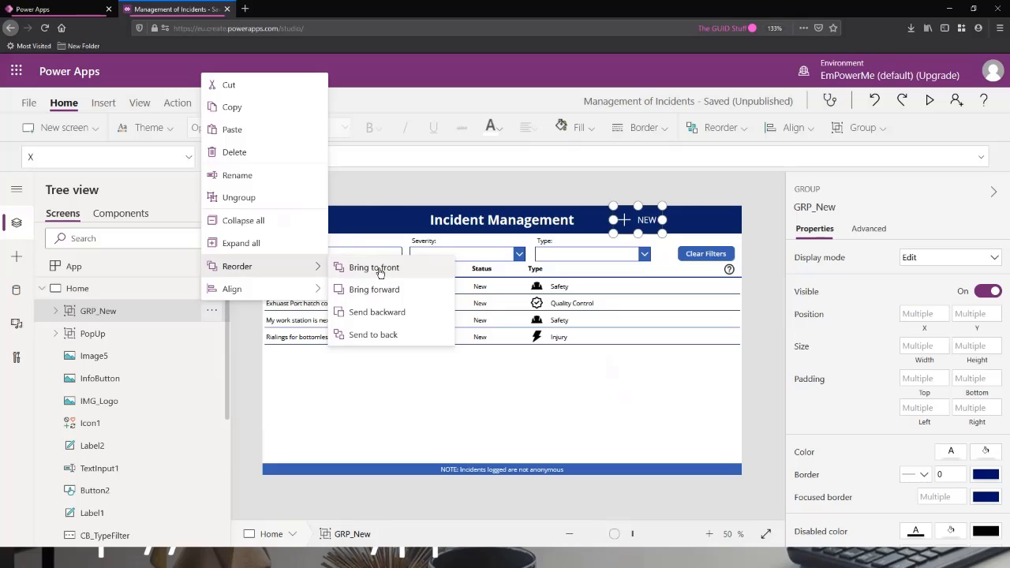
{"action": "left_click", "coordinate": [387, 317]}
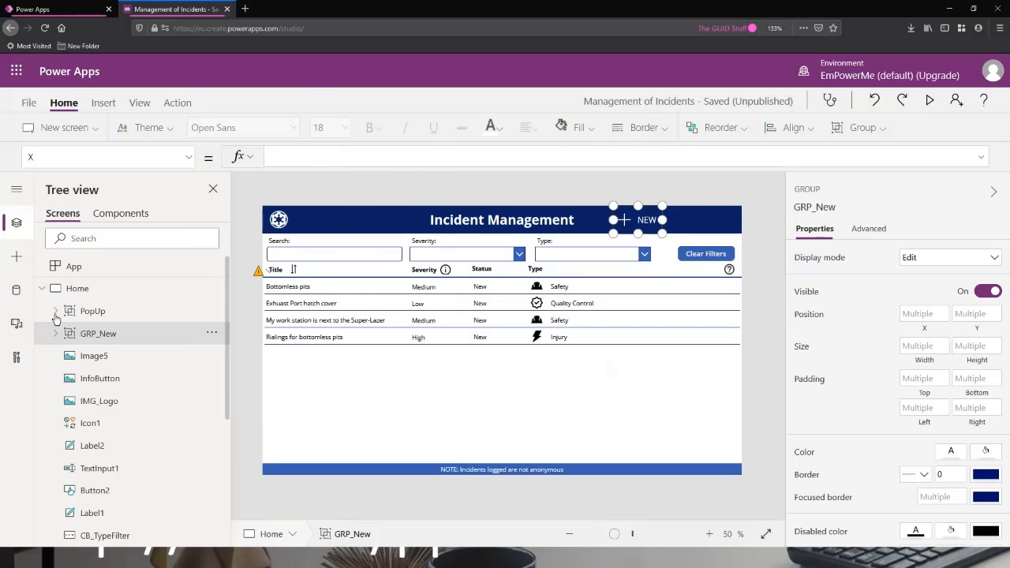
{"action": "key", "text": "alt"}
{"action": "left_click", "coordinate": [446, 270]}
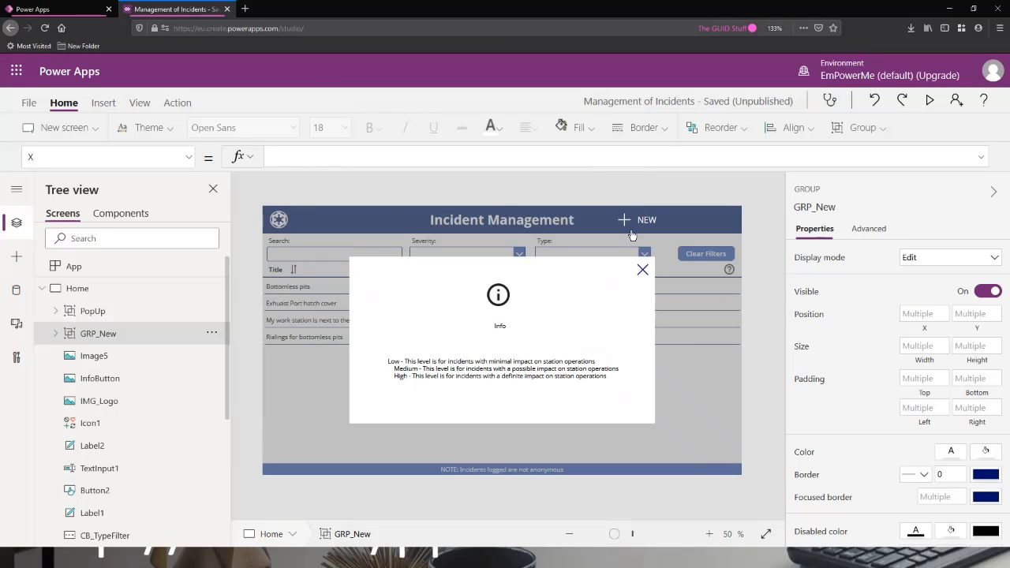
{"action": "left_click", "coordinate": [642, 269], "text": "alt"}
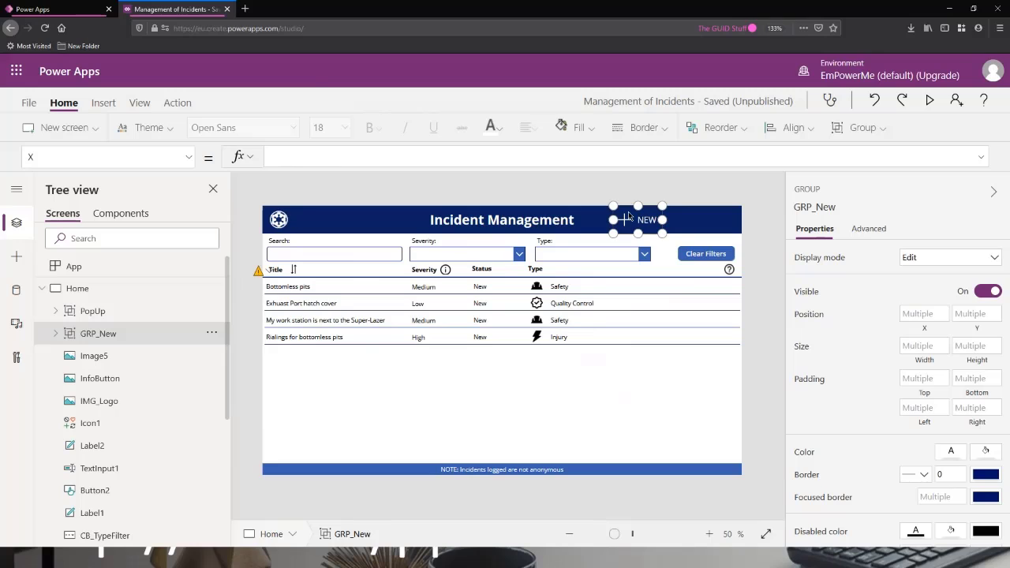
- Replace GRP_New's OnSelect formula with a Navigate function that targets FormScreen
{"action": "left_click", "coordinate": [70, 154]}
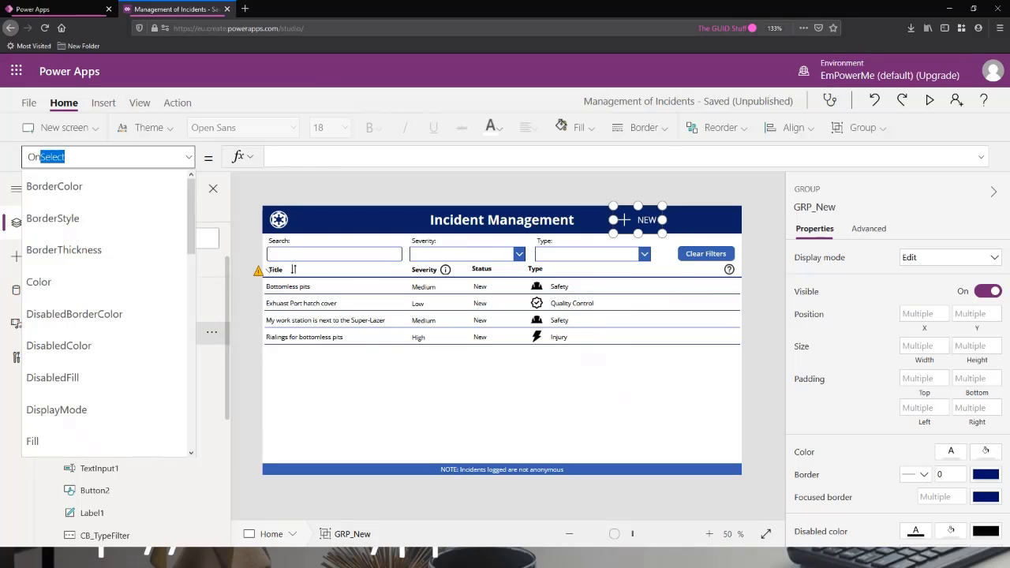
{"action": "key", "text": "Return"}
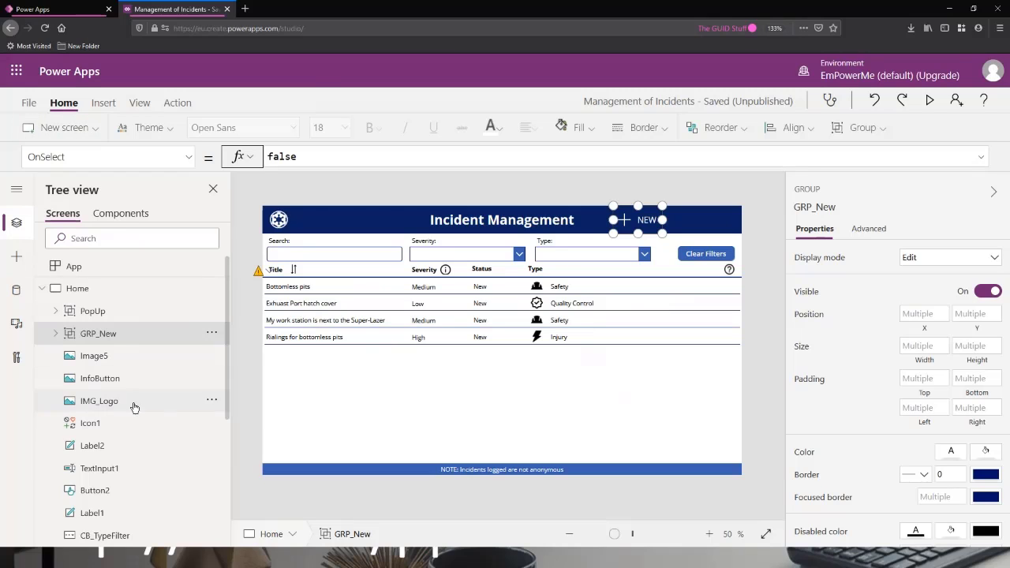
{"action": "left_click", "coordinate": [43, 288]}
{"action": "left_click", "coordinate": [48, 290]}
{"action": "left_click", "coordinate": [318, 158]}
{"action": "left_click", "coordinate": [240, 159]}
{"action": "type", "text": "Navi"}
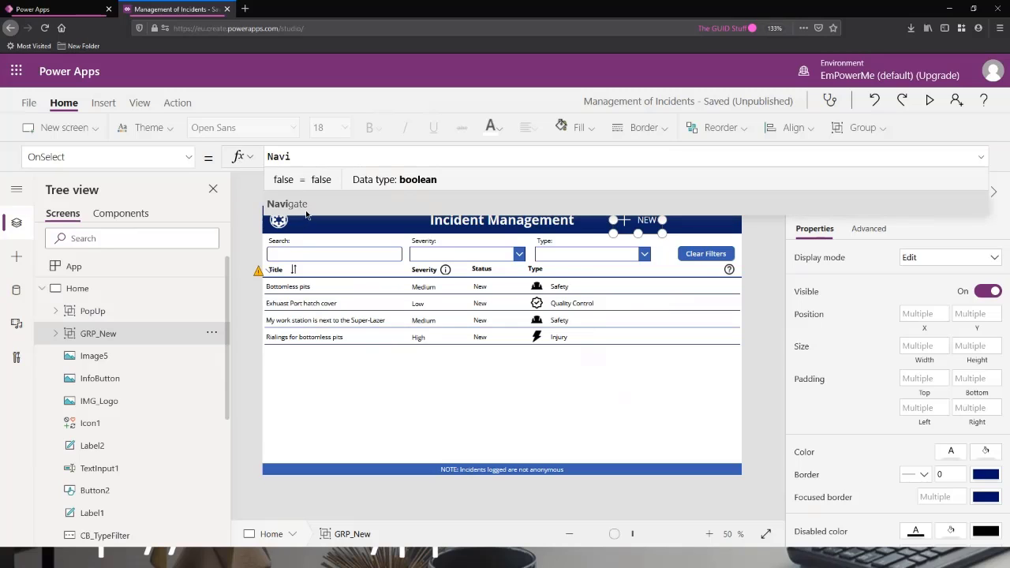
{"action": "left_click", "coordinate": [315, 183]}
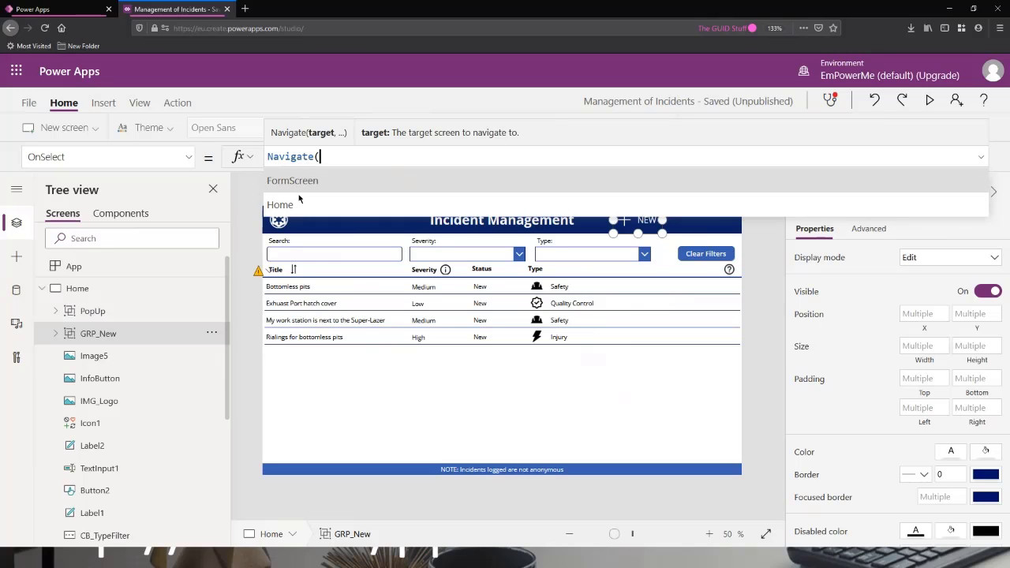
{"action": "left_click", "coordinate": [339, 183]}
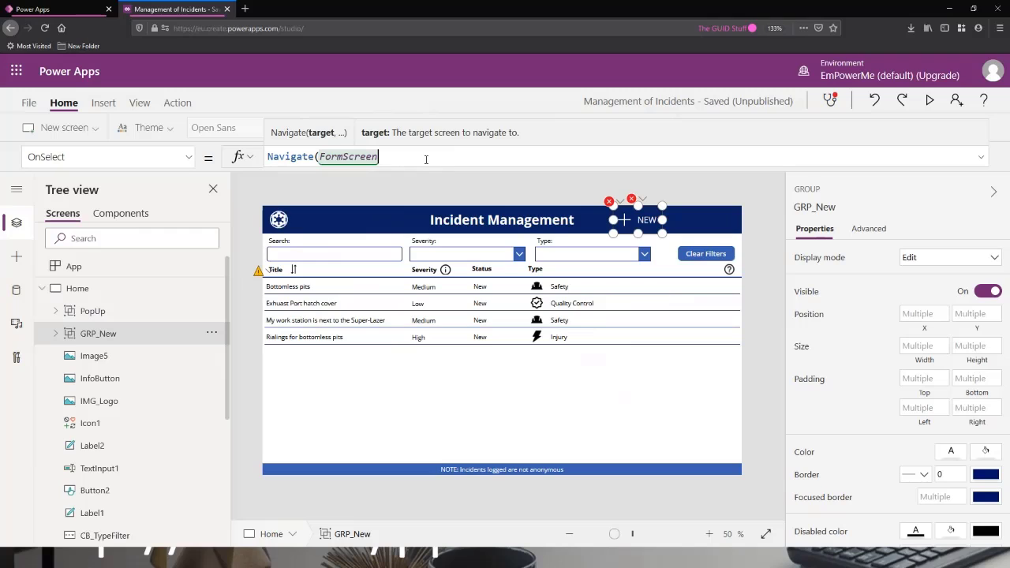
- Complete the Navigate formula with ScreenTransition.Cover as the transition after reviewing the available transitions
{"action": "type", "text": ","}
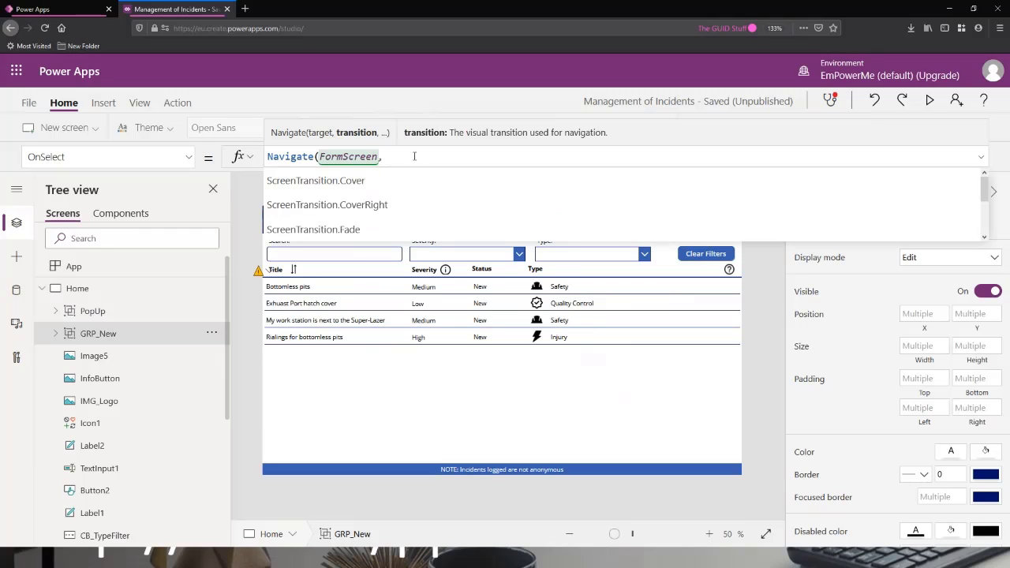
{"action": "scroll", "coordinate": [404, 197], "scroll_direction": "down", "scroll_amount": 3}
{"action": "scroll", "coordinate": [404, 196], "scroll_direction": "up", "scroll_amount": 1}
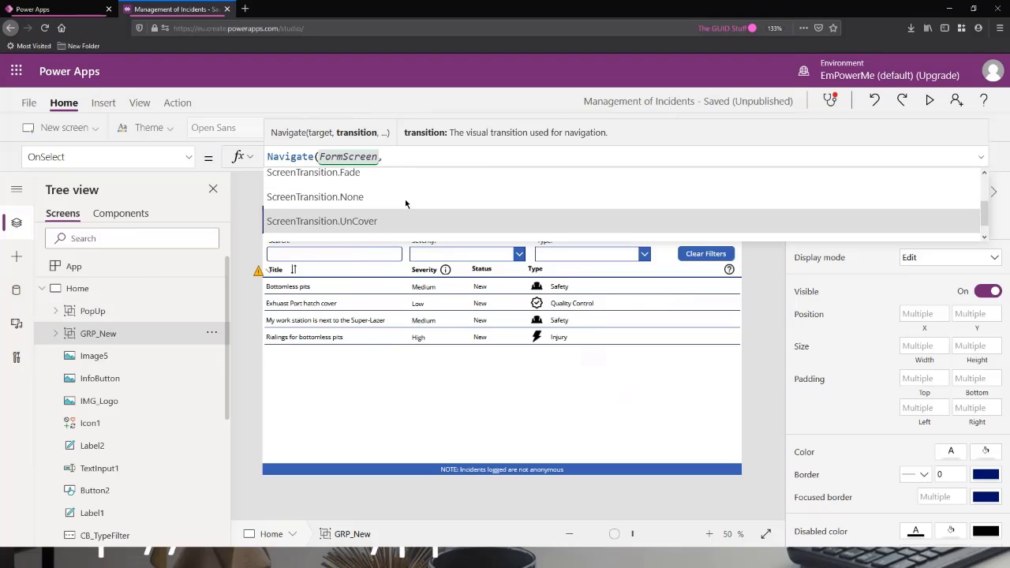
{"action": "scroll", "coordinate": [405, 199], "scroll_direction": "up", "scroll_amount": 2}
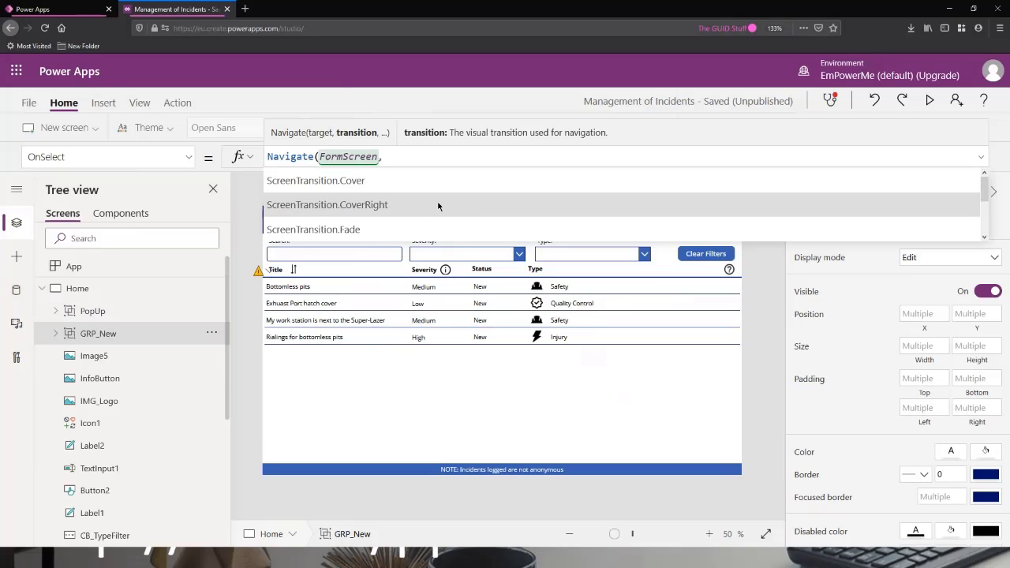
{"action": "scroll", "coordinate": [381, 213], "scroll_direction": "down", "scroll_amount": 3}
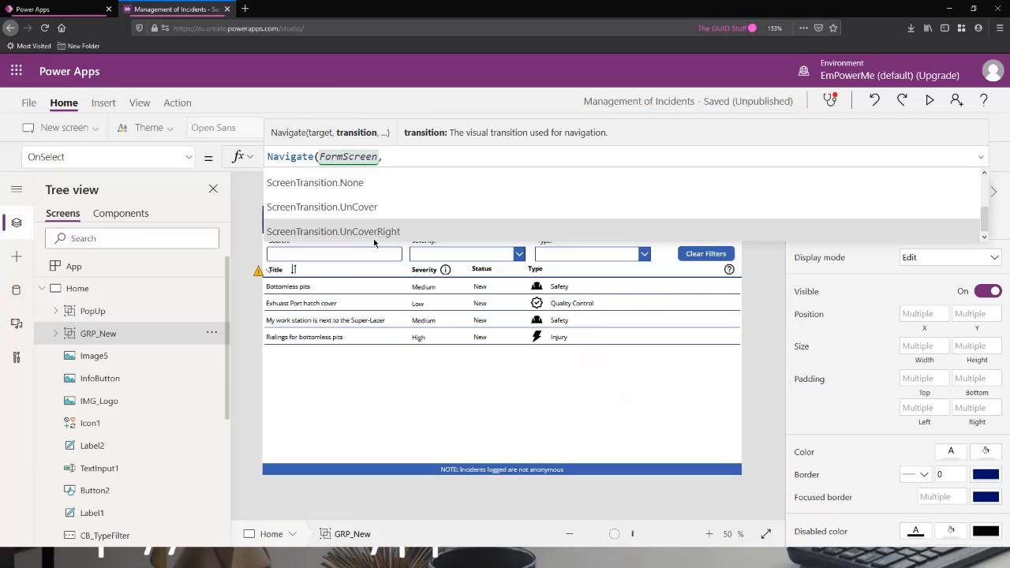
{"action": "scroll", "coordinate": [383, 215], "scroll_direction": "up", "scroll_amount": 3}
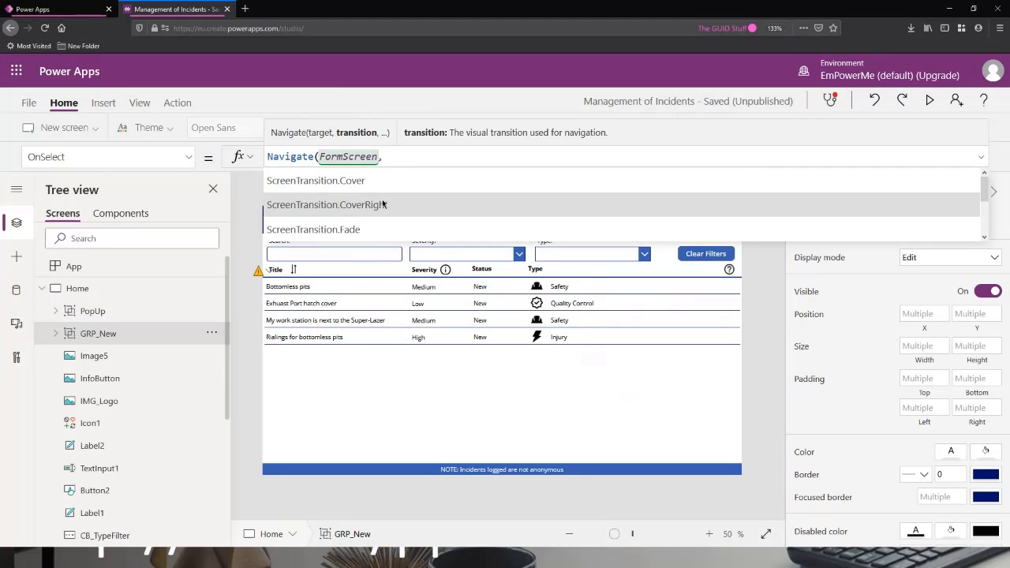
{"action": "left_click", "coordinate": [401, 183]}
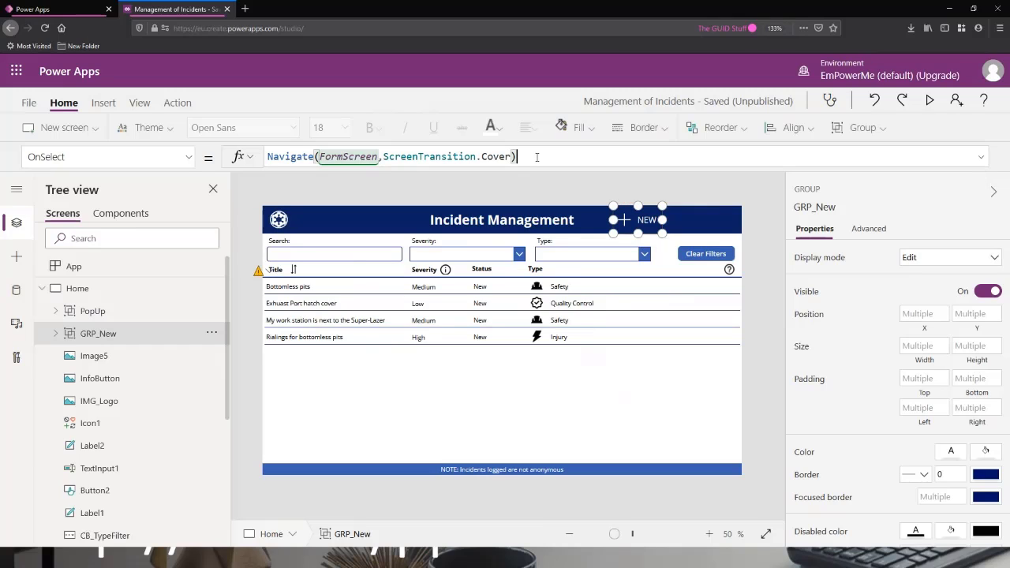
- Preview the app, test the NEW control's navigation to FormScreen, and close the preview
{"action": "left_click", "coordinate": [928, 103]}
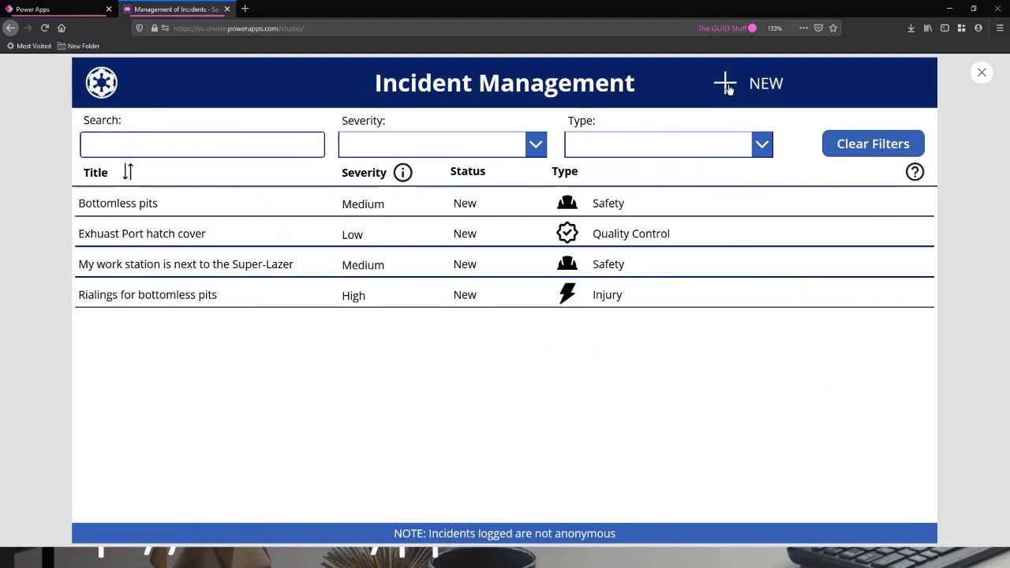
{"action": "left_click", "coordinate": [766, 81]}
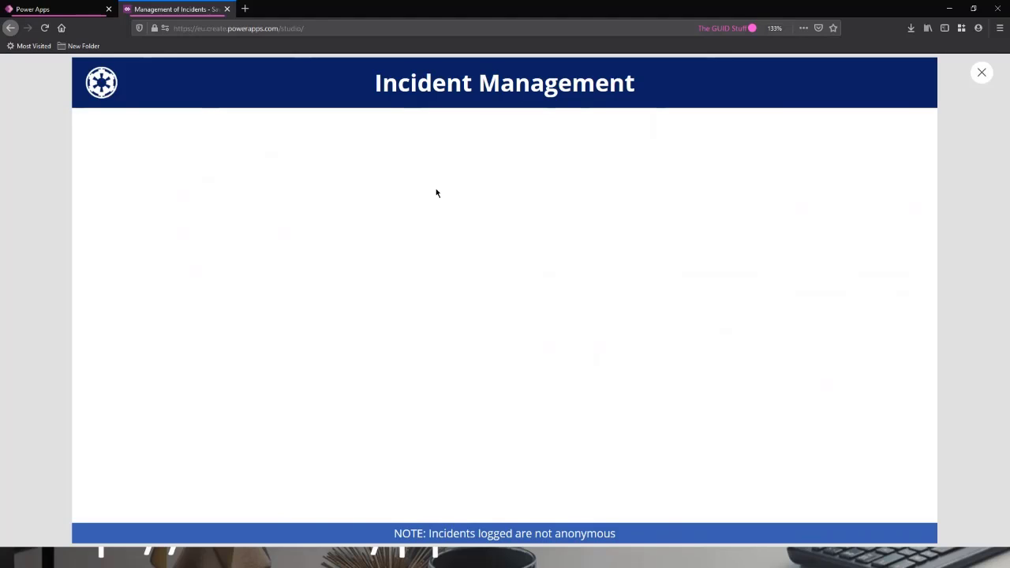
{"action": "left_click", "coordinate": [983, 74]}
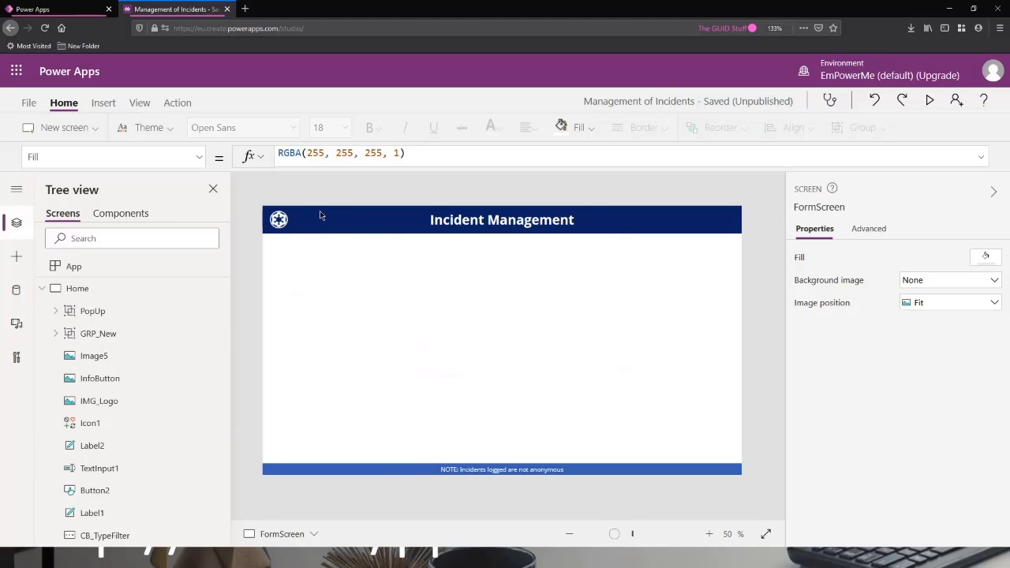
- Insert a Left icon on FormScreen and place it beside the logo in the header banner, at about X 104, Y 8
{"action": "left_click", "coordinate": [103, 103]}
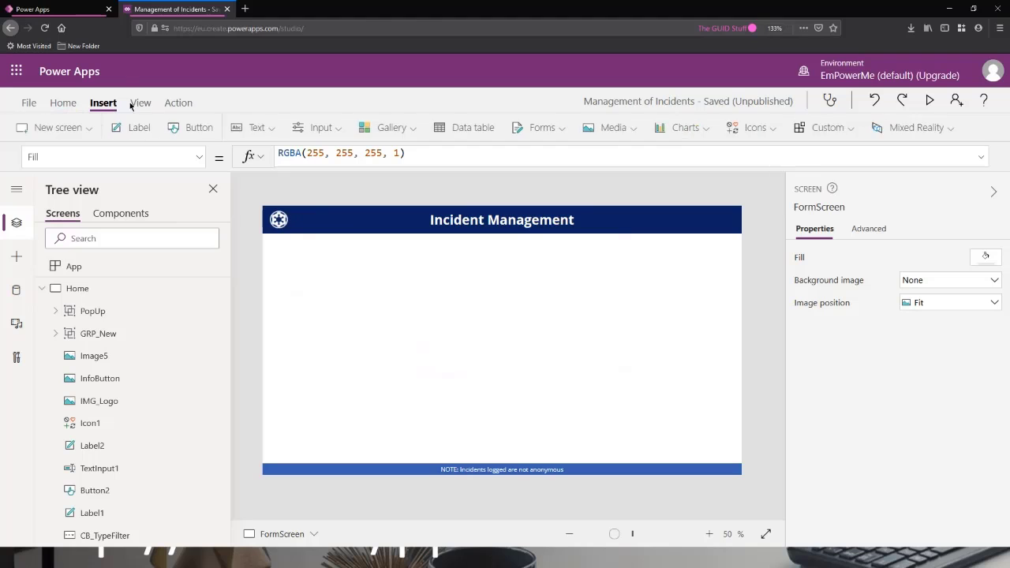
{"action": "left_click", "coordinate": [754, 127]}
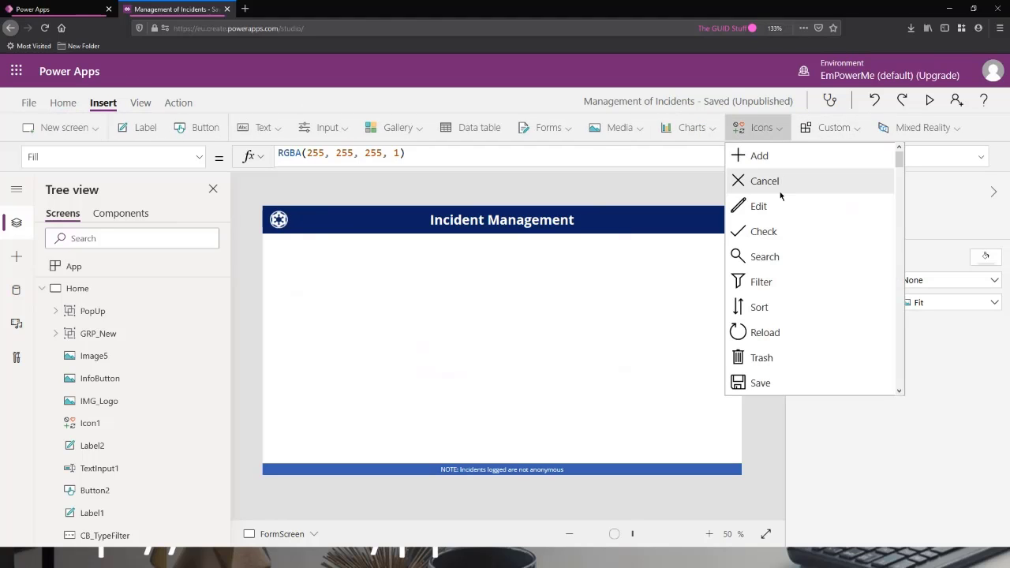
{"action": "scroll", "coordinate": [776, 207], "scroll_direction": "down", "scroll_amount": 1}
{"action": "scroll", "coordinate": [776, 210], "scroll_direction": "down", "scroll_amount": 7}
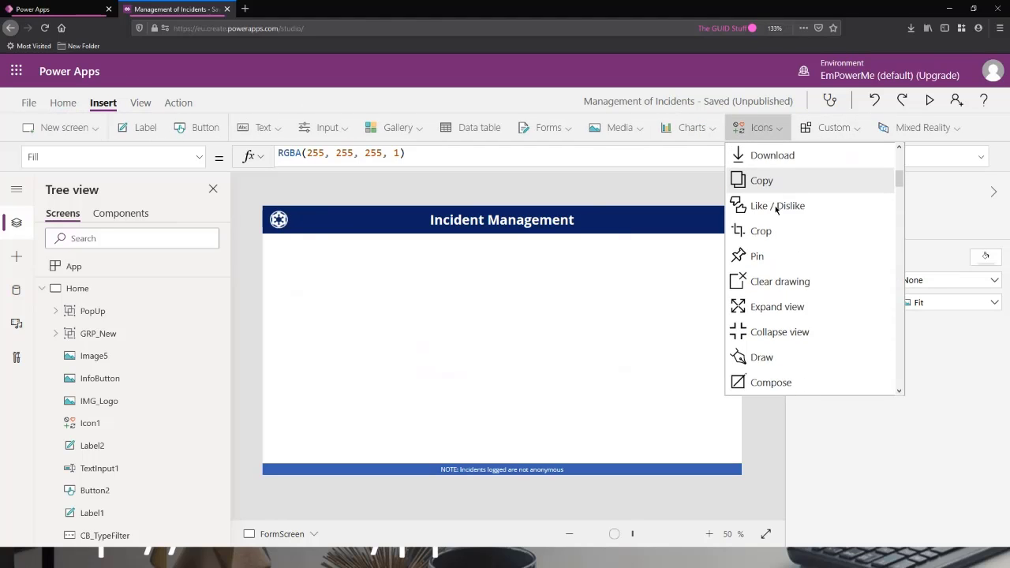
{"action": "scroll", "coordinate": [778, 210], "scroll_direction": "down", "scroll_amount": 4}
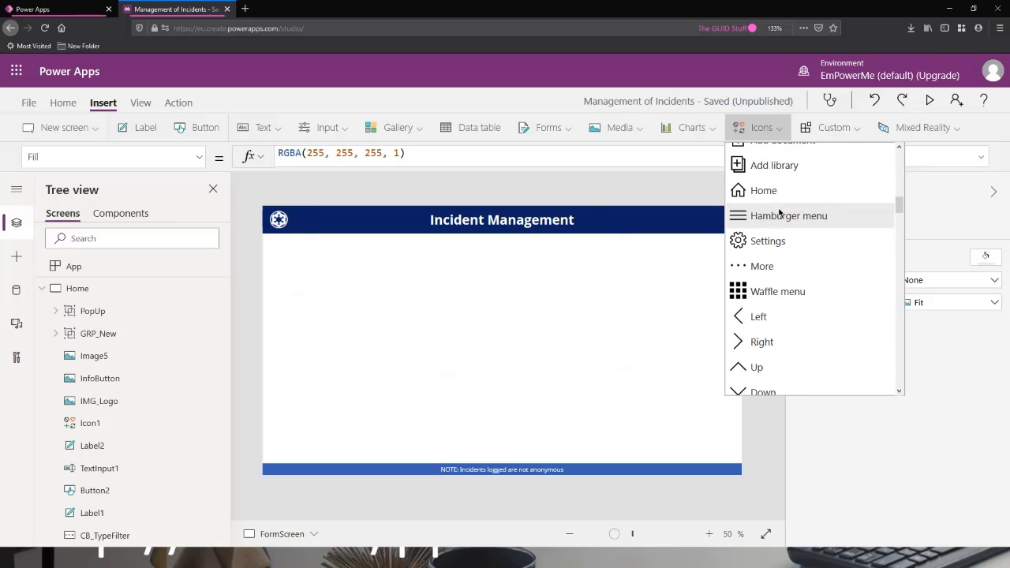
{"action": "scroll", "coordinate": [765, 261], "scroll_direction": "up", "scroll_amount": 2}
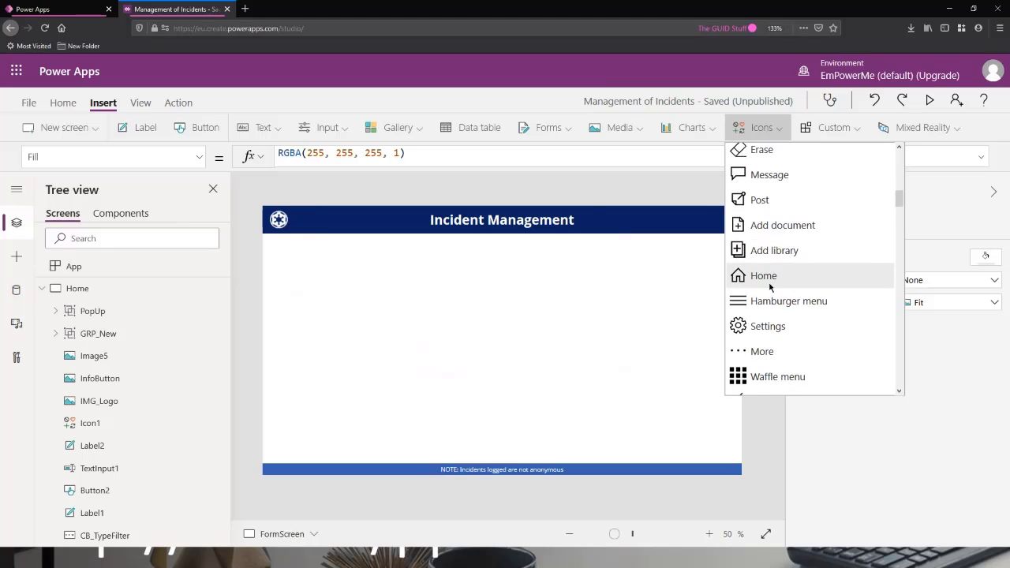
{"action": "scroll", "coordinate": [758, 277], "scroll_direction": "down", "scroll_amount": 4}
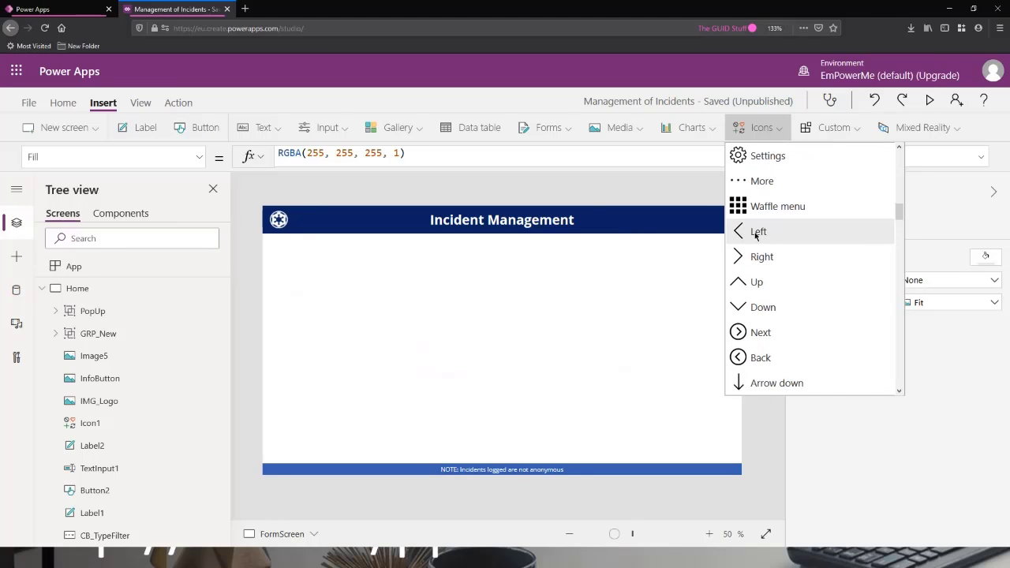
{"action": "left_click", "coordinate": [756, 233]}
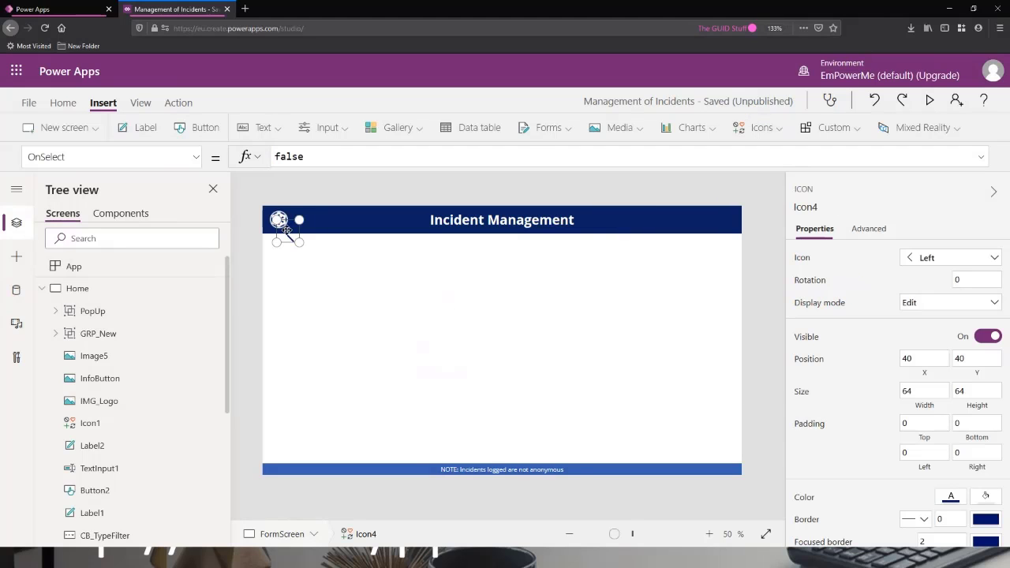
{"action": "left_click_drag", "start_coordinate": [293, 222], "coordinate": [320, 206]}
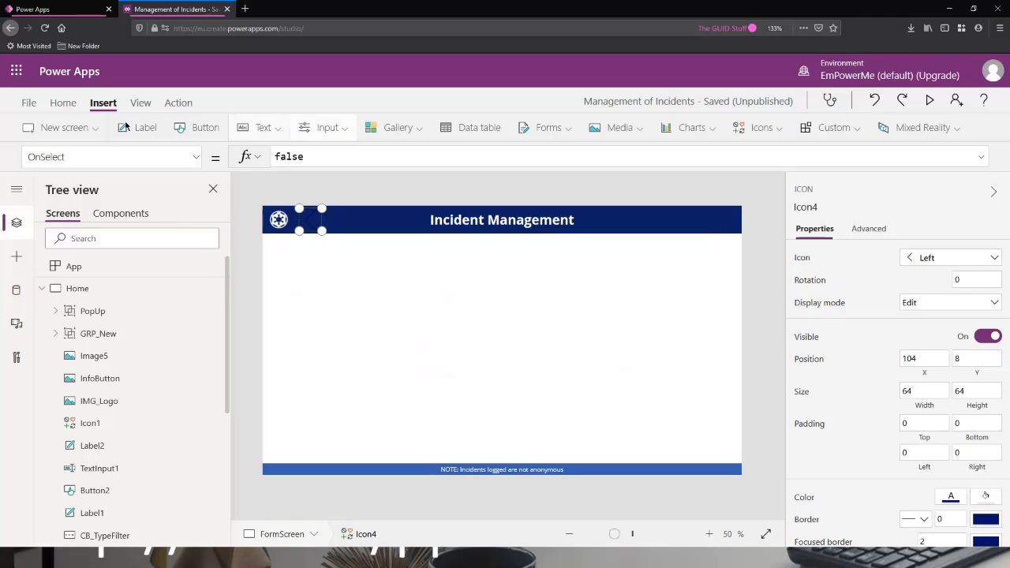
- Set the Left icon's color to white, RGBA(255, 255, 255, 1)
{"action": "left_click", "coordinate": [63, 103]}
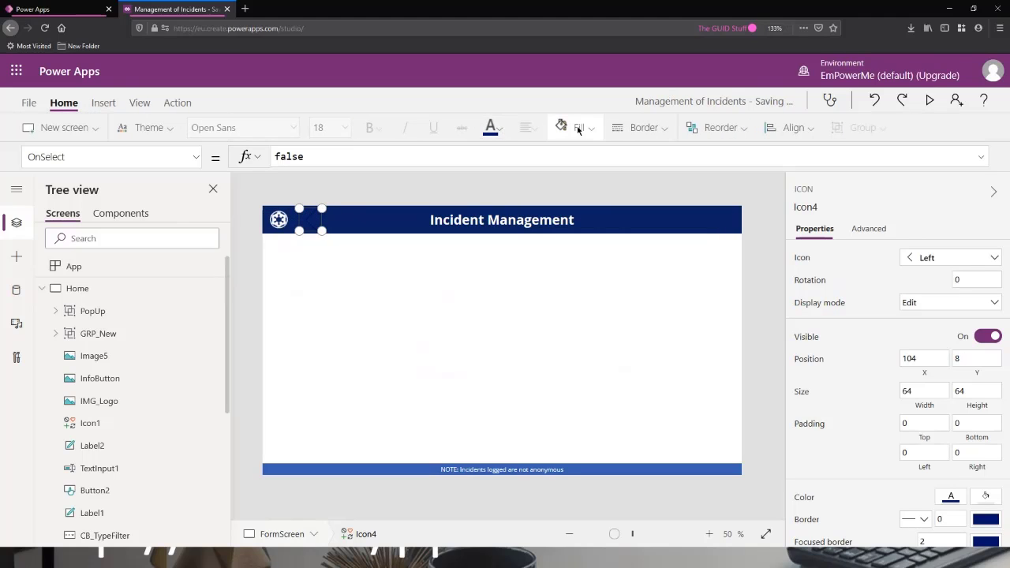
{"action": "left_click", "coordinate": [495, 128]}
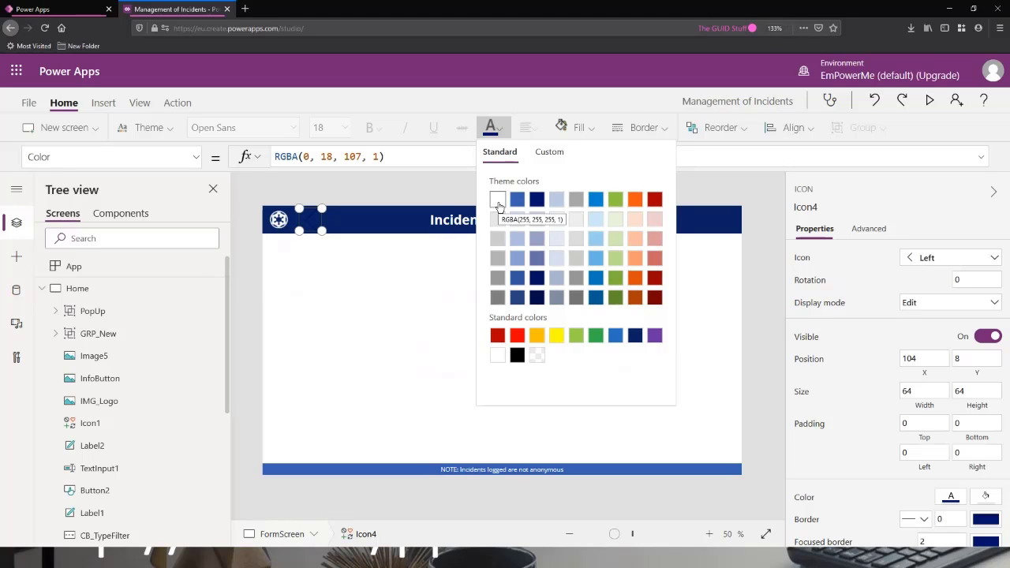
{"action": "left_click", "coordinate": [497, 202]}
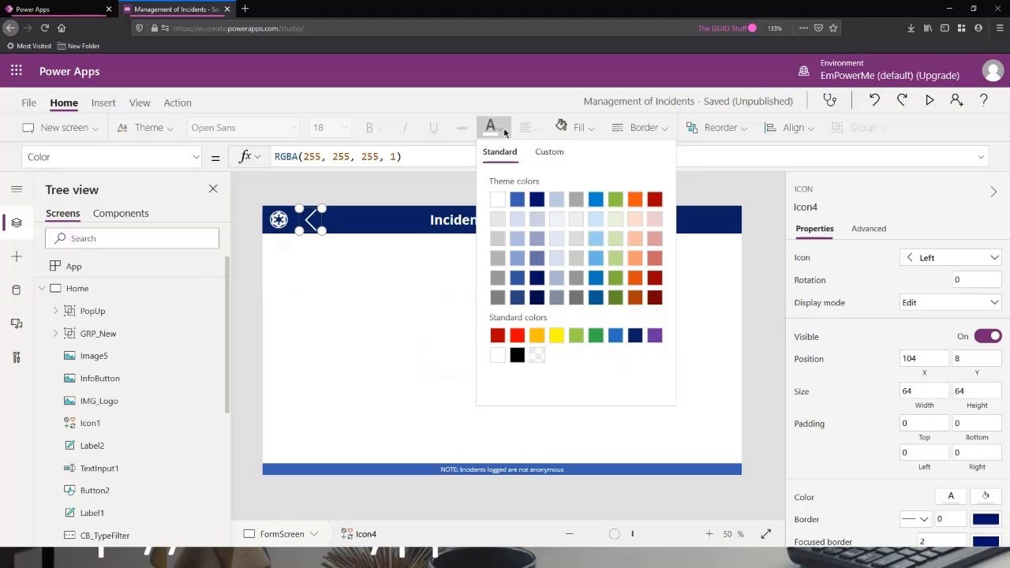
- Set the Left icon's top, bottom, left and right padding to 10 each
{"action": "left_click", "coordinate": [922, 426]}
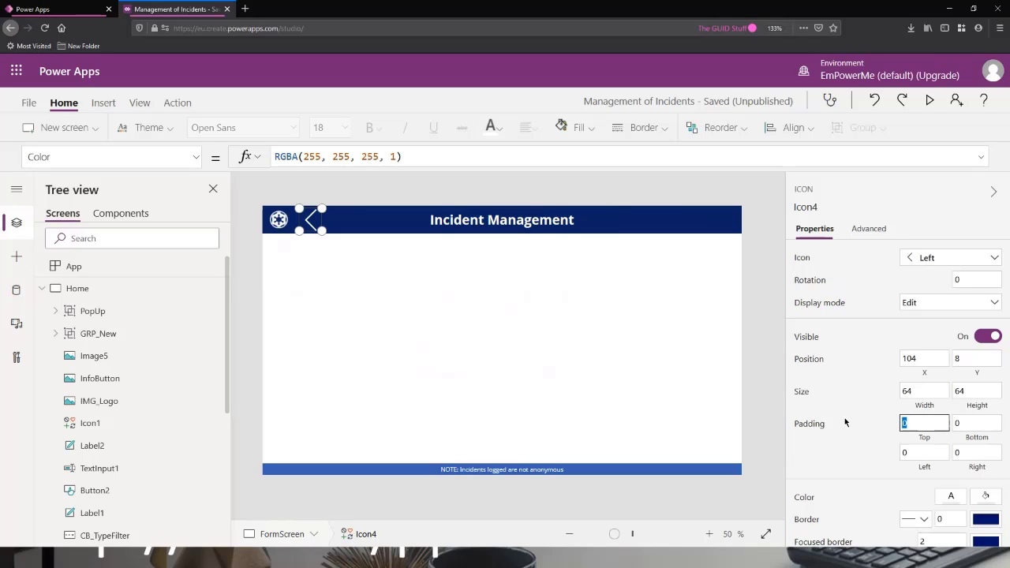
{"action": "type", "text": "10"}
{"action": "key", "text": "Tab"}
{"action": "type", "text": "0"}
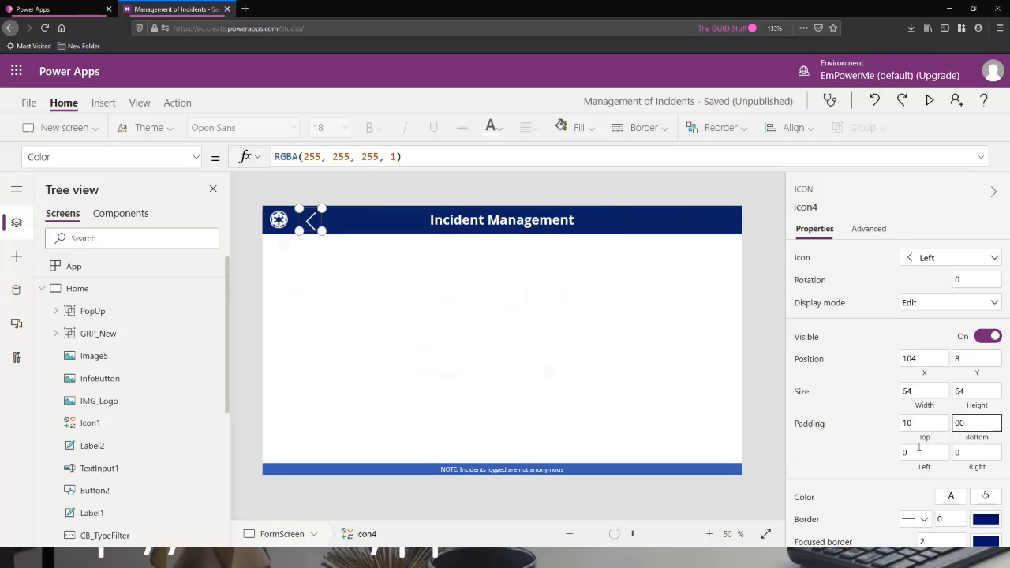
{"action": "key", "text": "BackSpace"}
{"action": "key", "text": "BackSpace"}
{"action": "type", "text": "10"}
{"action": "key", "text": "Tab"}
{"action": "key", "text": "Tab"}
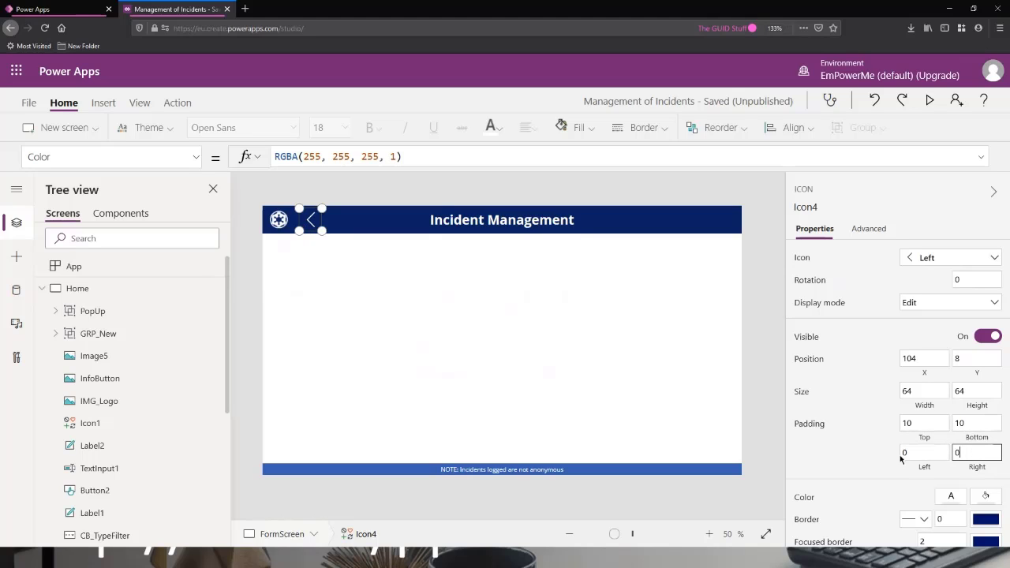
{"action": "left_click", "coordinate": [901, 458]}
{"action": "type", "text": "10"}
{"action": "left_click", "coordinate": [977, 456]}
{"action": "double_click", "coordinate": [977, 456]}
{"action": "type", "text": "10"}
{"action": "left_click", "coordinate": [973, 423]}
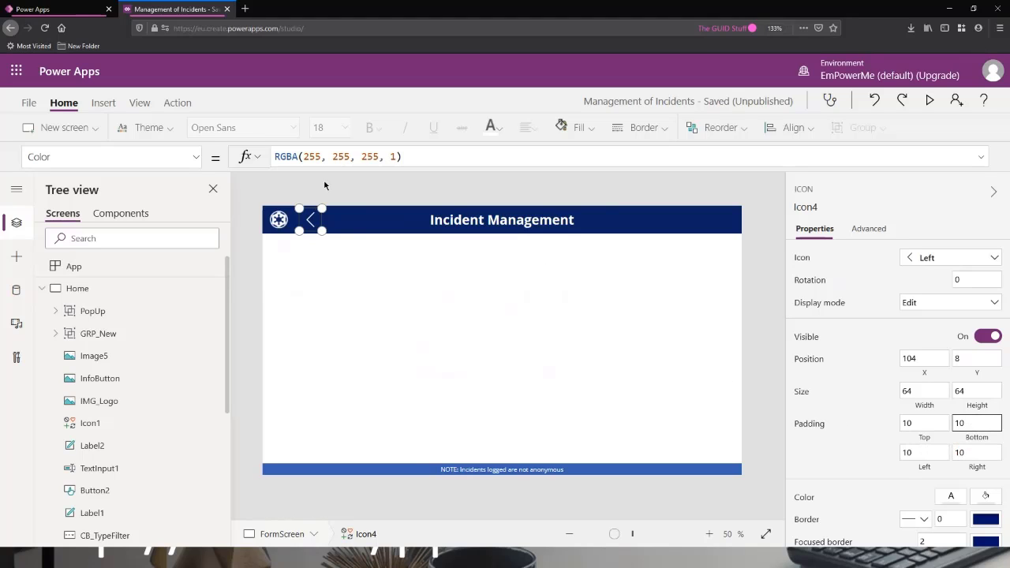
- Move the logo beside the header title at about X 413, Y 15, and the Left icon to the banner's left end at X 0, Y 8
{"action": "left_click_drag", "start_coordinate": [311, 222], "coordinate": [311, 226]}
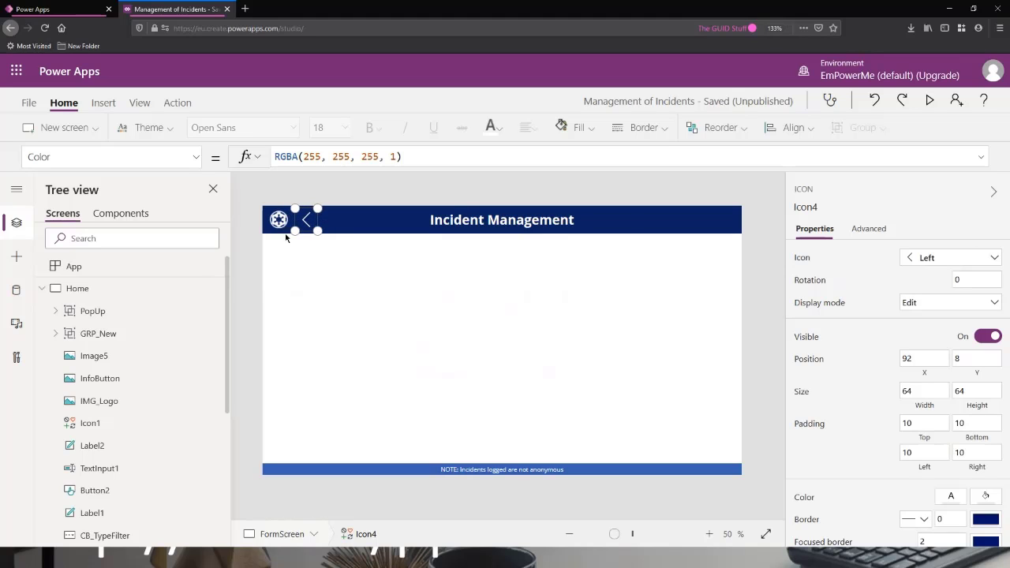
{"action": "left_click", "coordinate": [278, 219]}
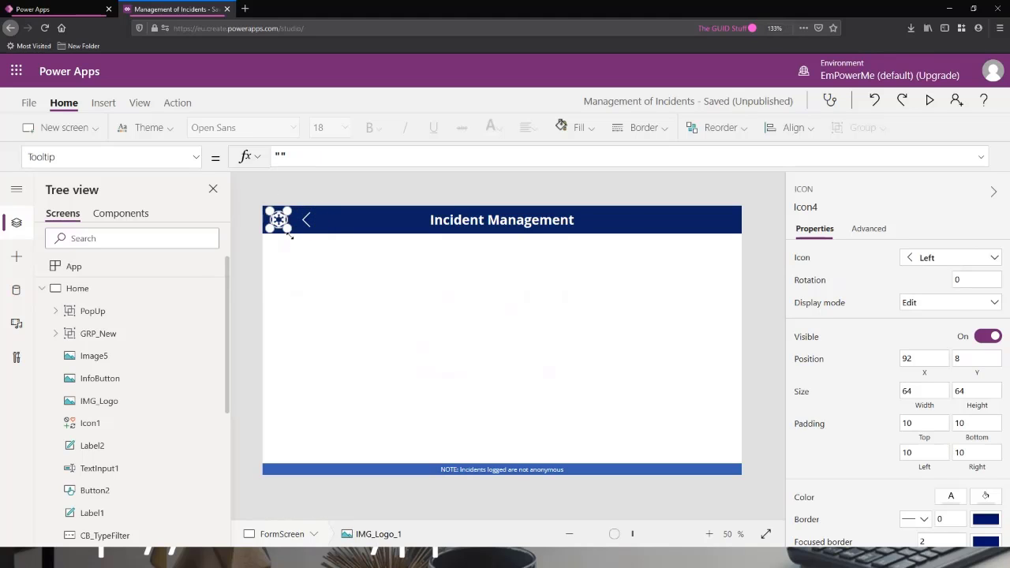
{"action": "left_click_drag", "start_coordinate": [278, 219], "coordinate": [414, 215]}
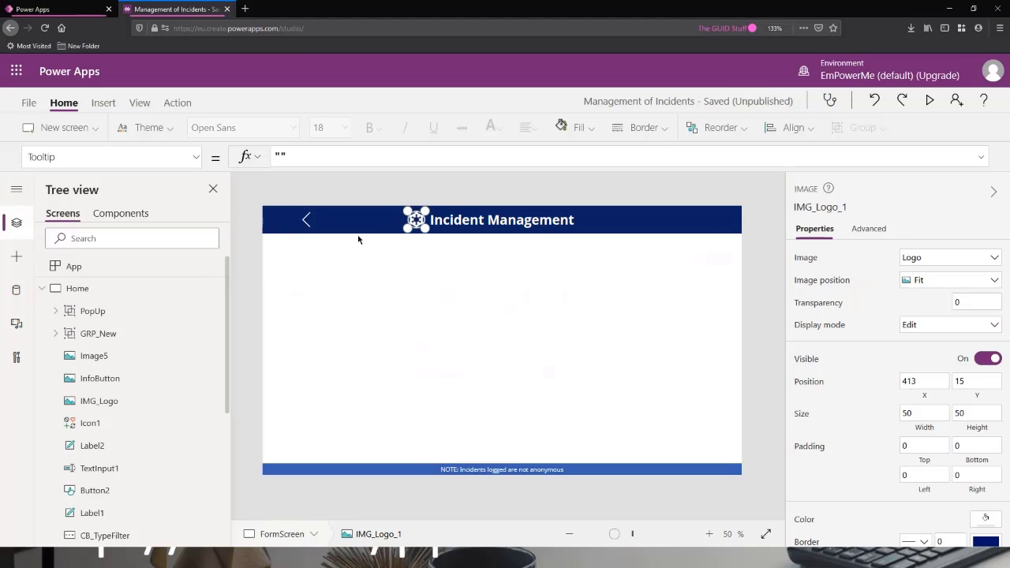
{"action": "left_click", "coordinate": [307, 221]}
{"action": "left_click_drag", "start_coordinate": [308, 222], "coordinate": [276, 219]}
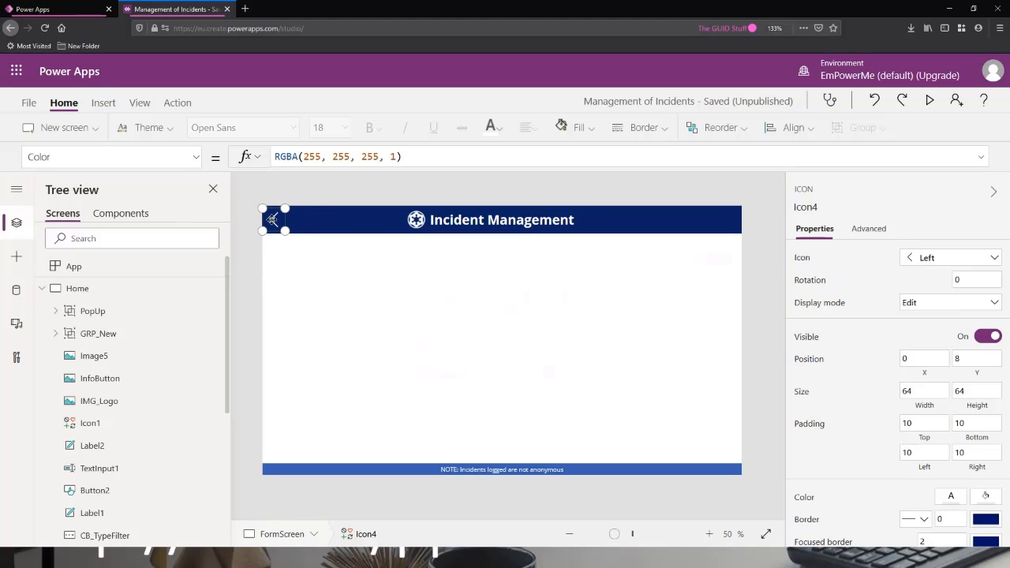
- Set the Left icon's OnSelect formula to Back(ScreenTransition.UnCover)
{"action": "left_click", "coordinate": [196, 157]}
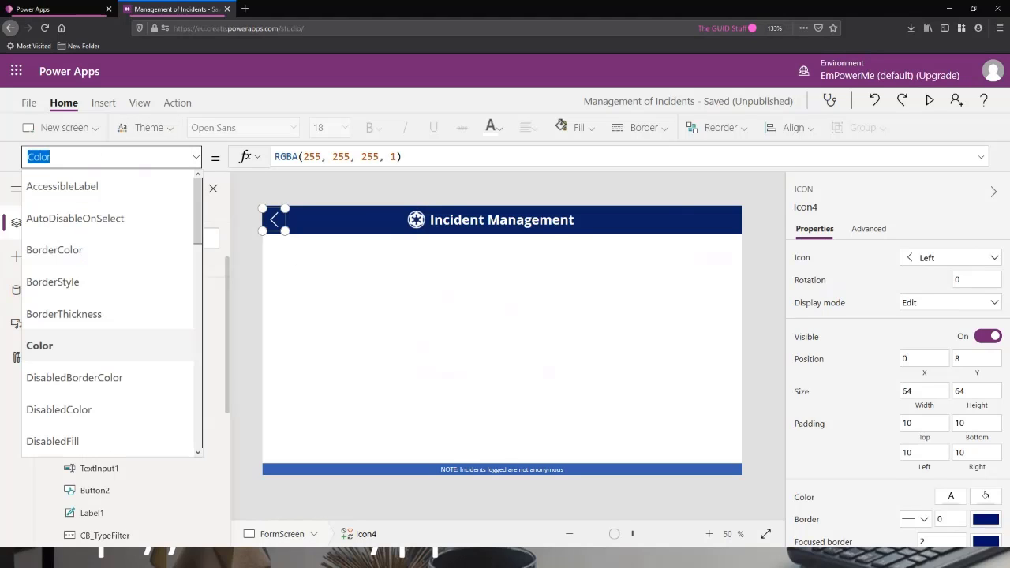
{"action": "type", "text": "OnSelect"}
{"action": "key", "text": "Return"}
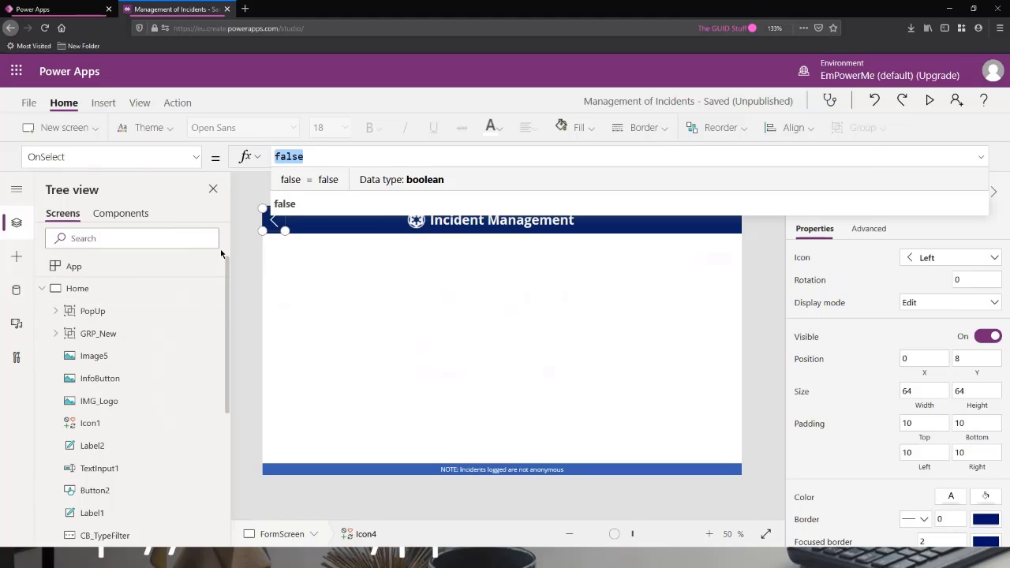
{"action": "type", "text": "Back"}
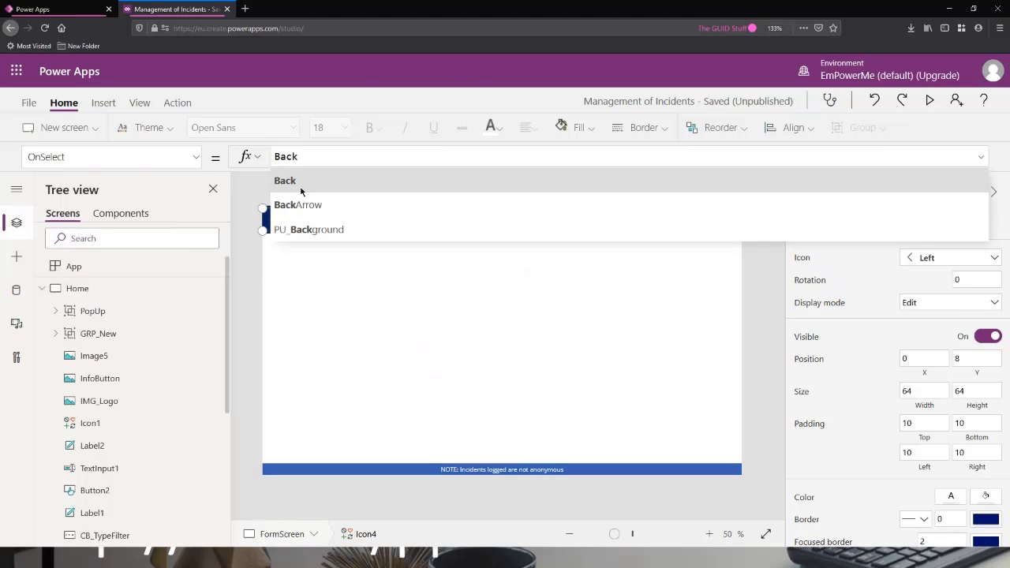
{"action": "left_click", "coordinate": [307, 185]}
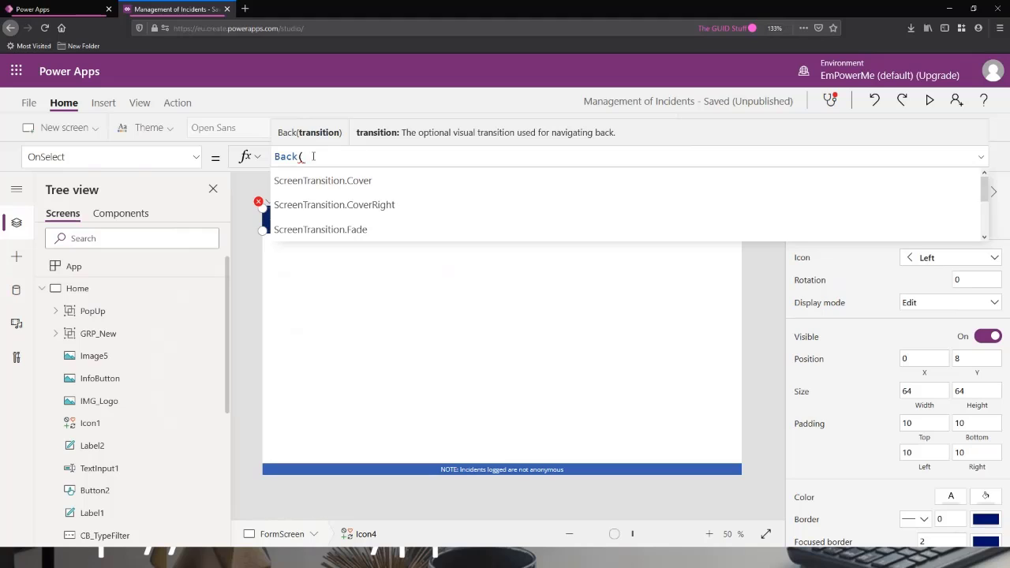
{"action": "scroll", "coordinate": [376, 196], "scroll_direction": "down", "scroll_amount": 1}
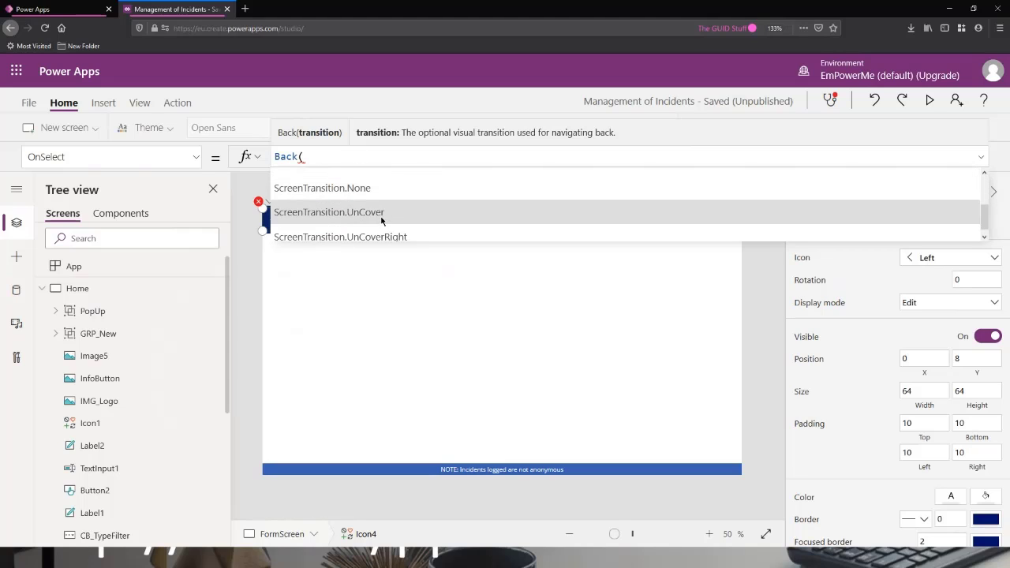
{"action": "left_click", "coordinate": [389, 213]}
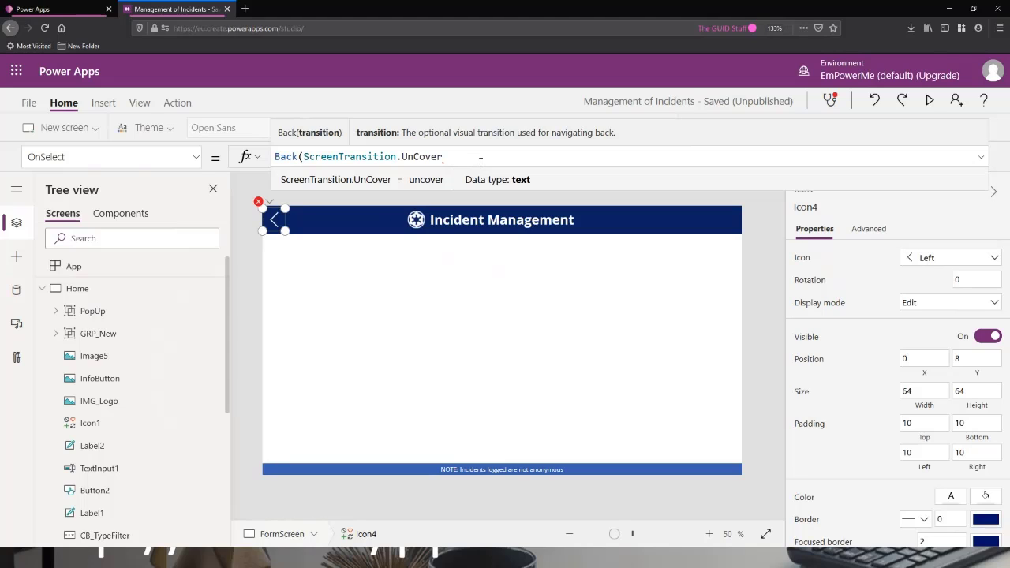
{"action": "type", "text": ")"}
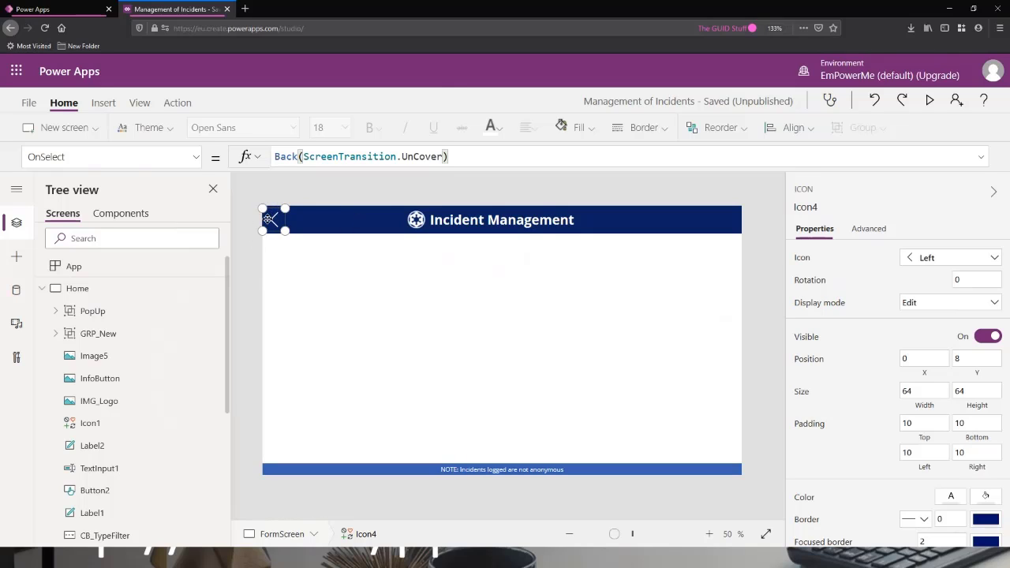
- Preview the app, test moving between FormScreen and Home with the Left icon and NEW control, and close the preview
{"action": "left_click", "coordinate": [931, 102]}
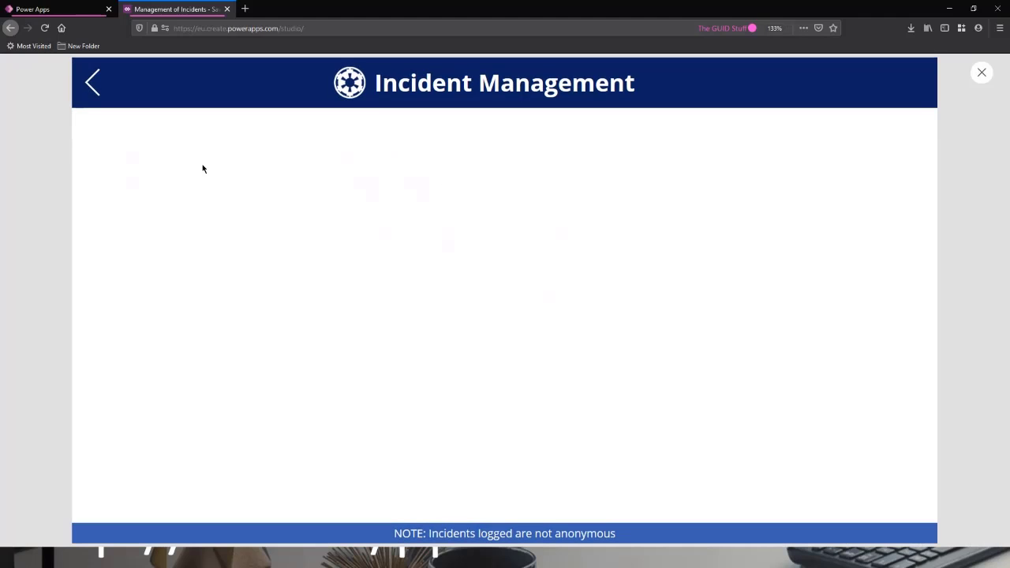
{"action": "left_click", "coordinate": [93, 84]}
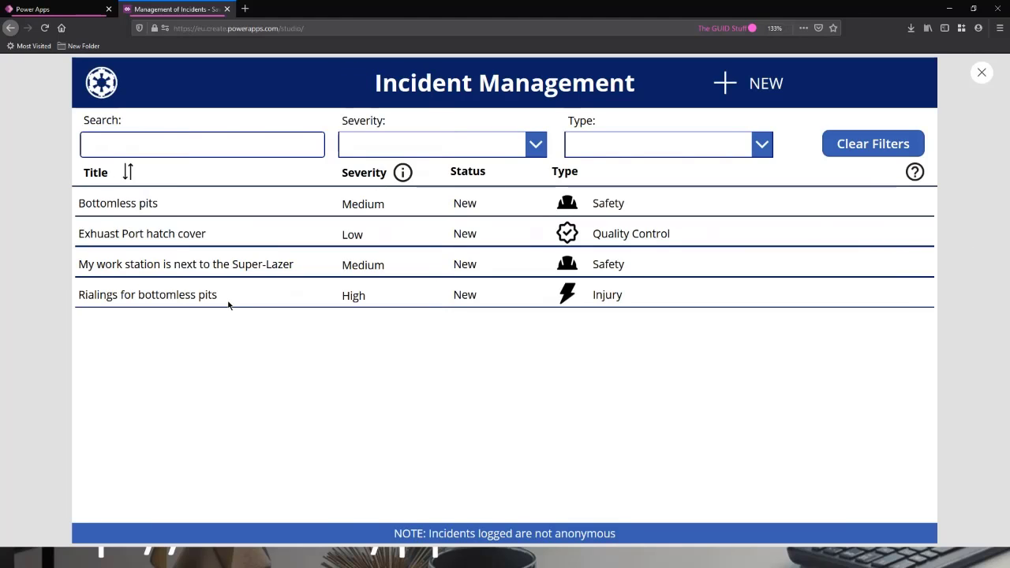
{"action": "left_click", "coordinate": [735, 86]}
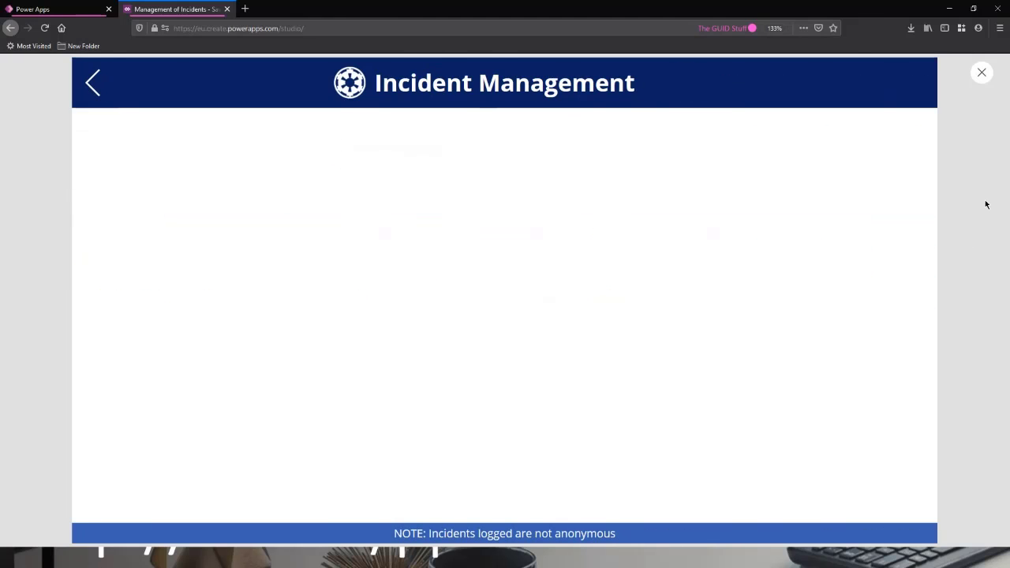
{"action": "left_click", "coordinate": [93, 83]}
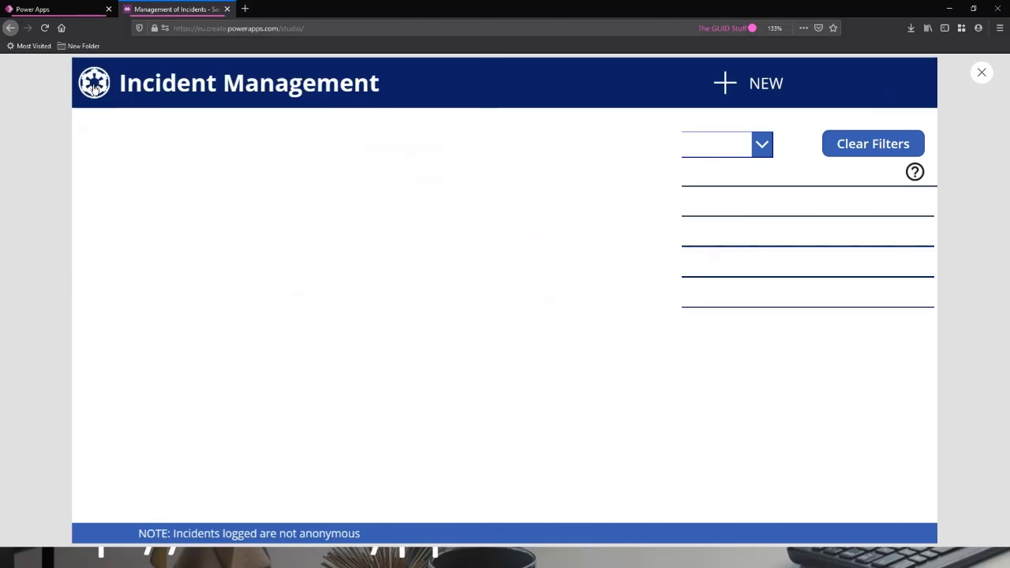
{"action": "left_click", "coordinate": [754, 85]}
{"action": "left_click", "coordinate": [982, 73]}
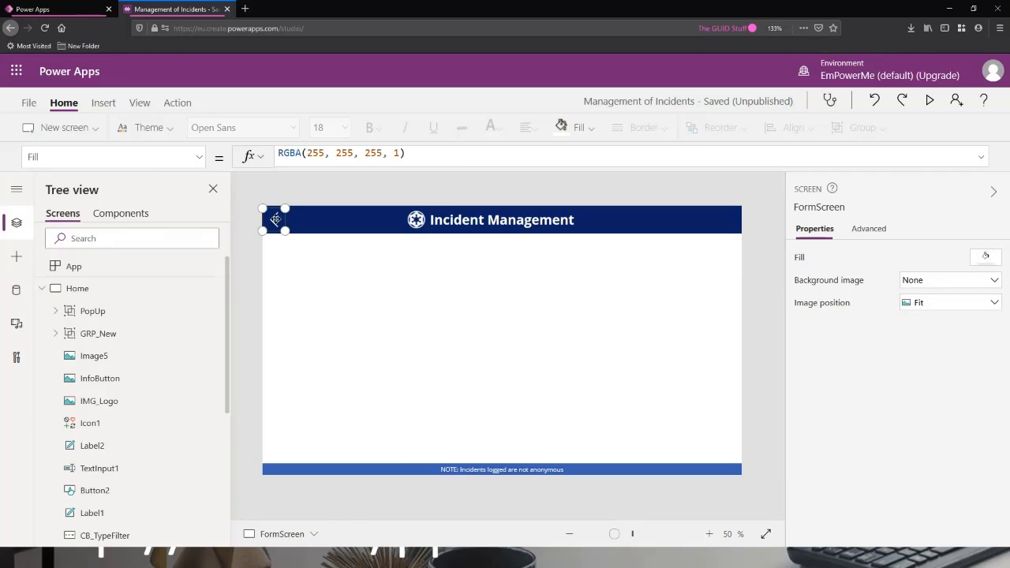
- Change the transition in the Left icon's Back formula to ScreenTransition.UnCoverRight
{"action": "left_click_drag", "start_coordinate": [303, 157], "coordinate": [365, 159]}
{"action": "left_click", "coordinate": [443, 156]}
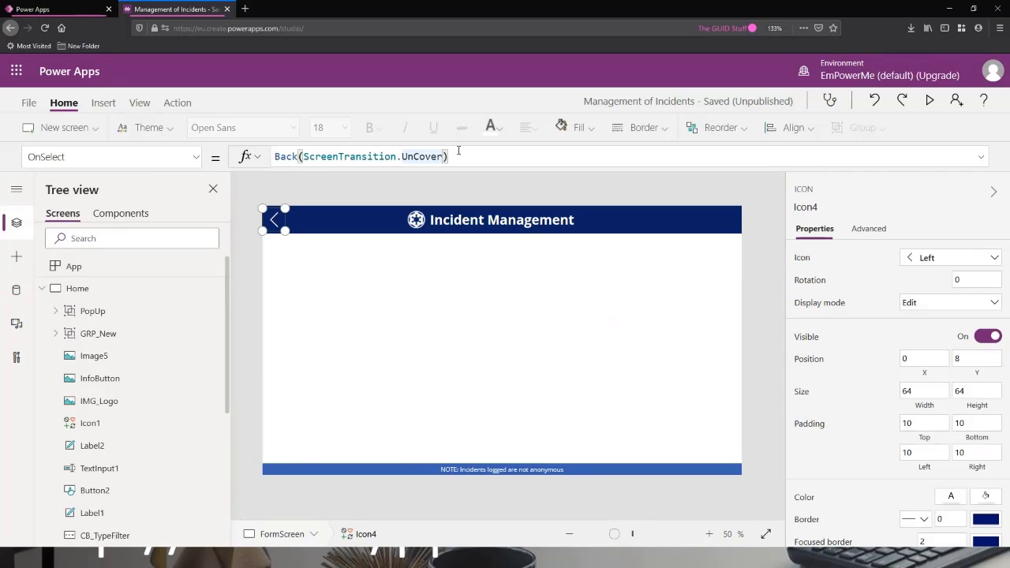
{"action": "left_click", "coordinate": [413, 244]}
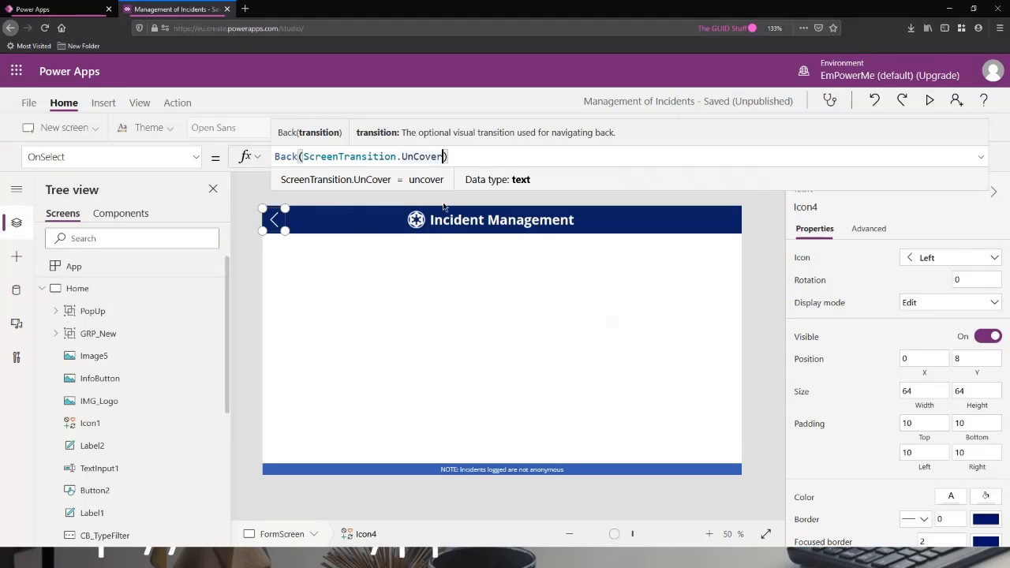
{"action": "type", "text": "Right"}
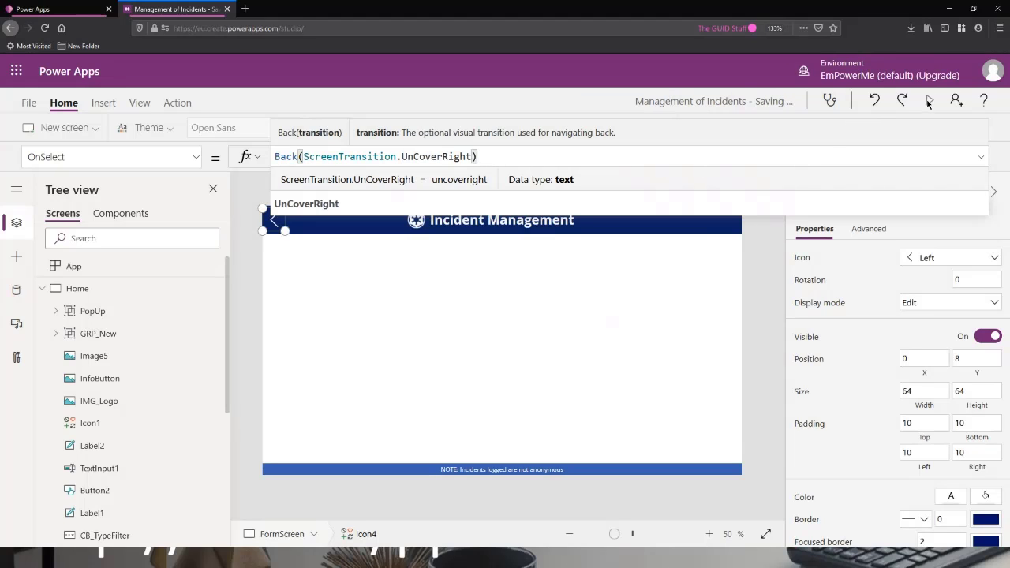
- Preview the app again to check the Left icon's new back transition alongside the NEW control, and close the preview
{"action": "left_click", "coordinate": [929, 100]}
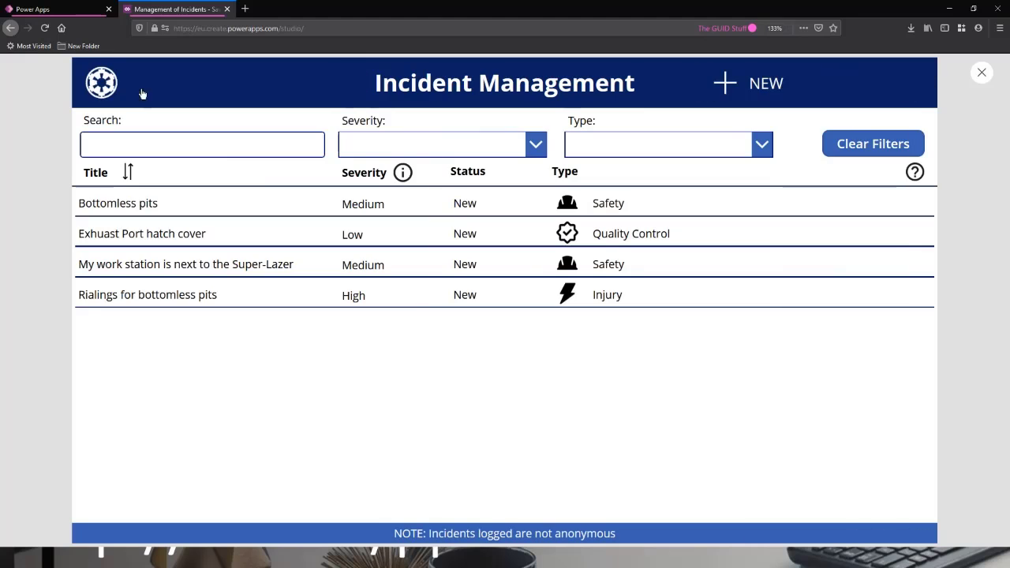
{"action": "left_click", "coordinate": [723, 83]}
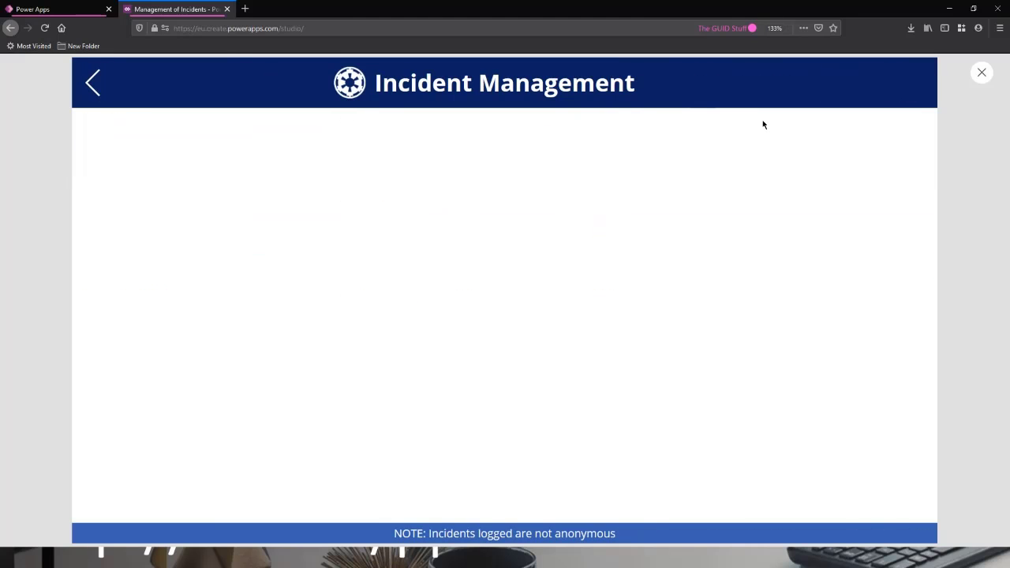
{"action": "left_click", "coordinate": [97, 83]}
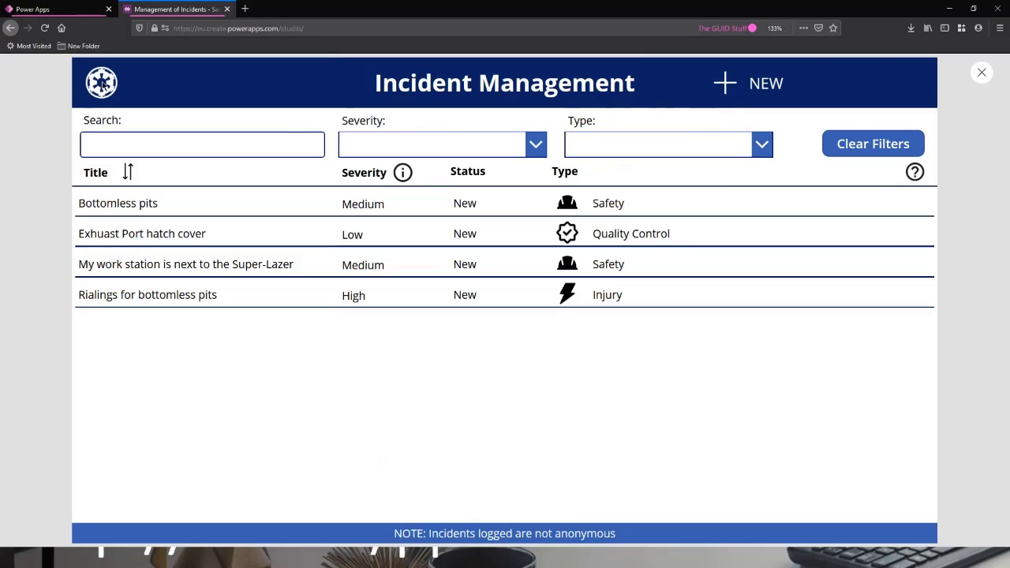
{"action": "left_click", "coordinate": [758, 84]}
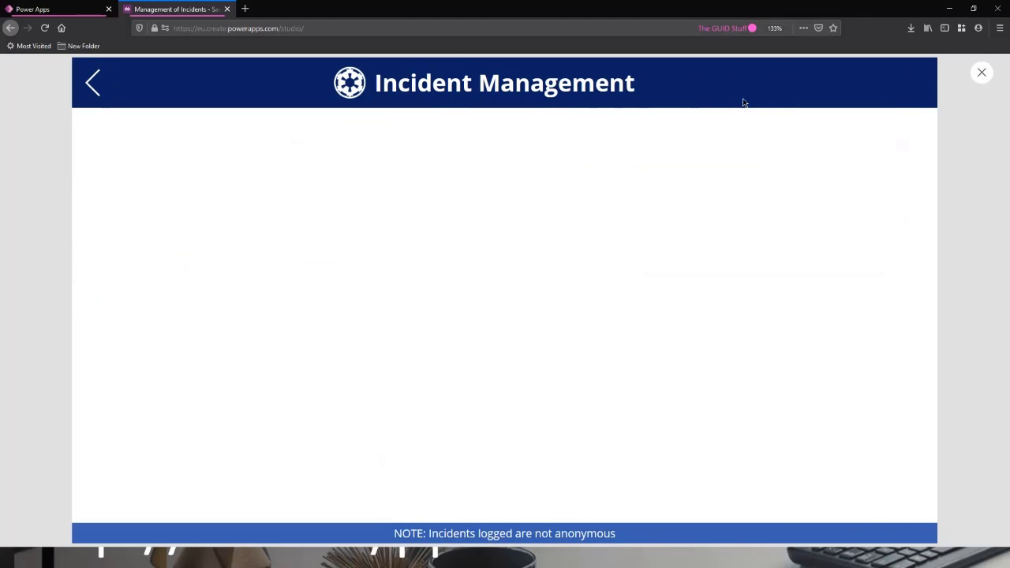
{"action": "left_click", "coordinate": [982, 76]}
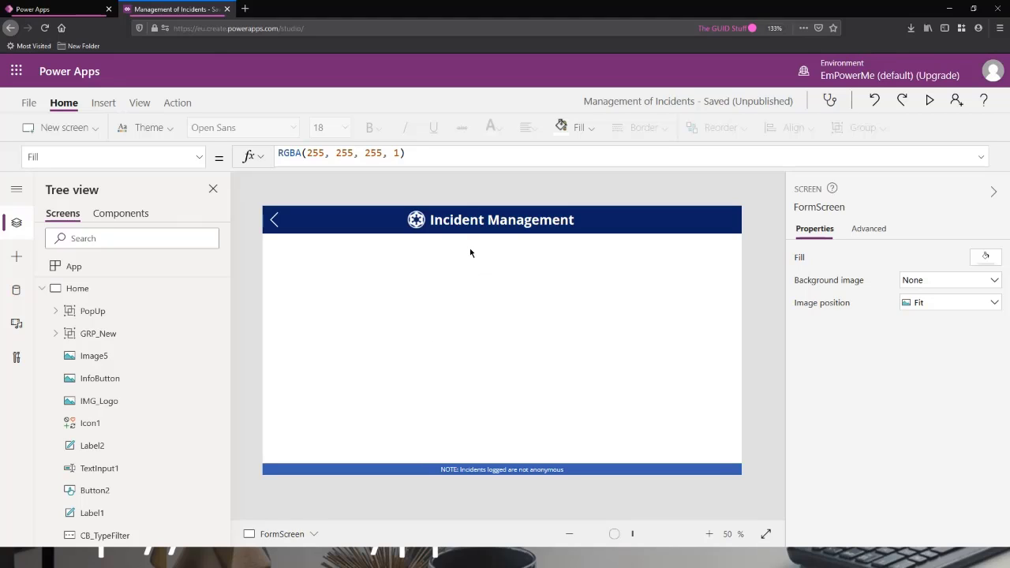
- Collapse the Home and FormScreen branches of the tree and look over the text and input controls available to insert
{"action": "left_click", "coordinate": [41, 289]}
{"action": "left_click", "coordinate": [42, 313]}
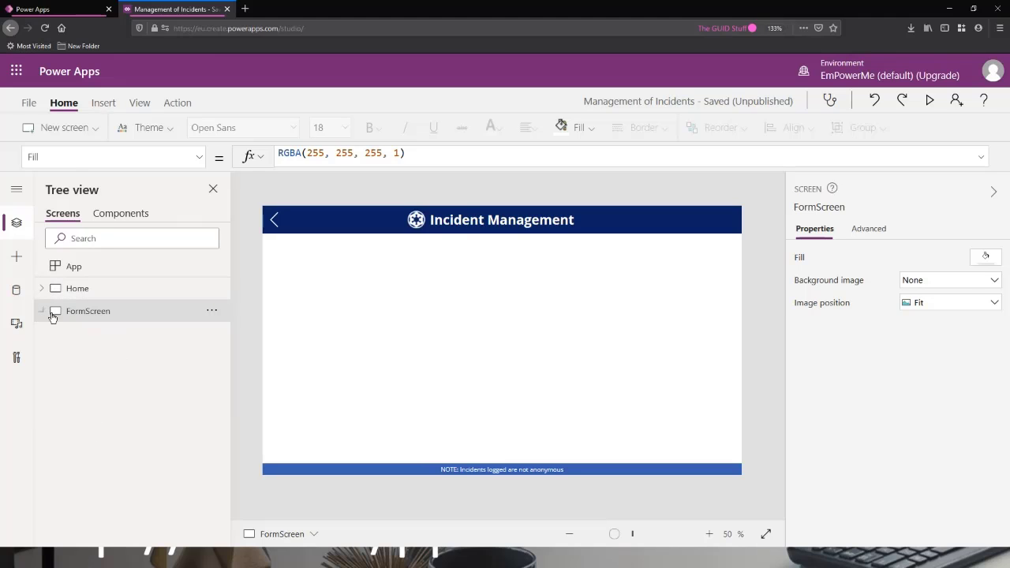
{"action": "left_click", "coordinate": [103, 103]}
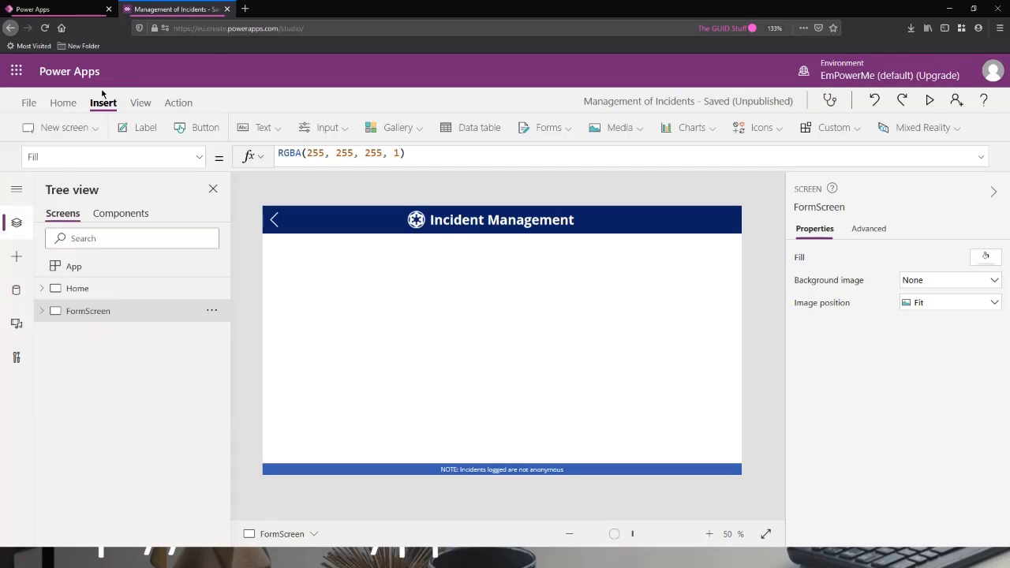
{"action": "left_click", "coordinate": [269, 126]}
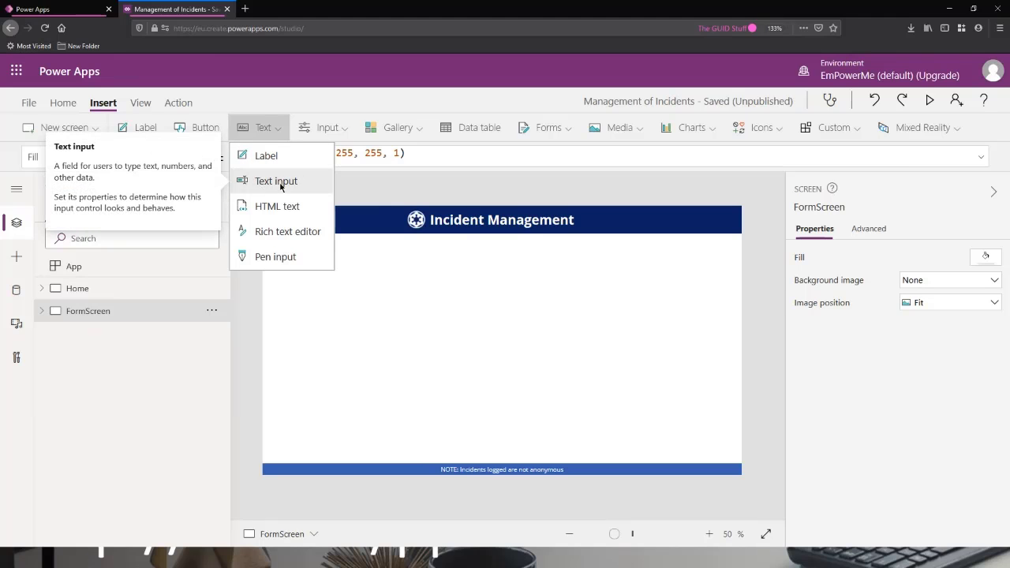
{"action": "left_click", "coordinate": [328, 127]}
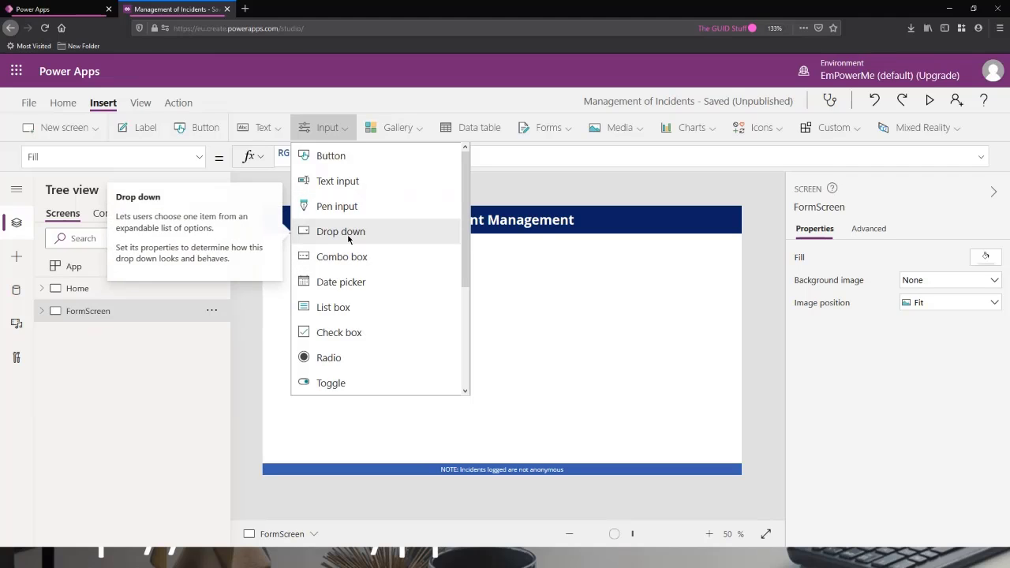
{"action": "left_click", "coordinate": [252, 404]}
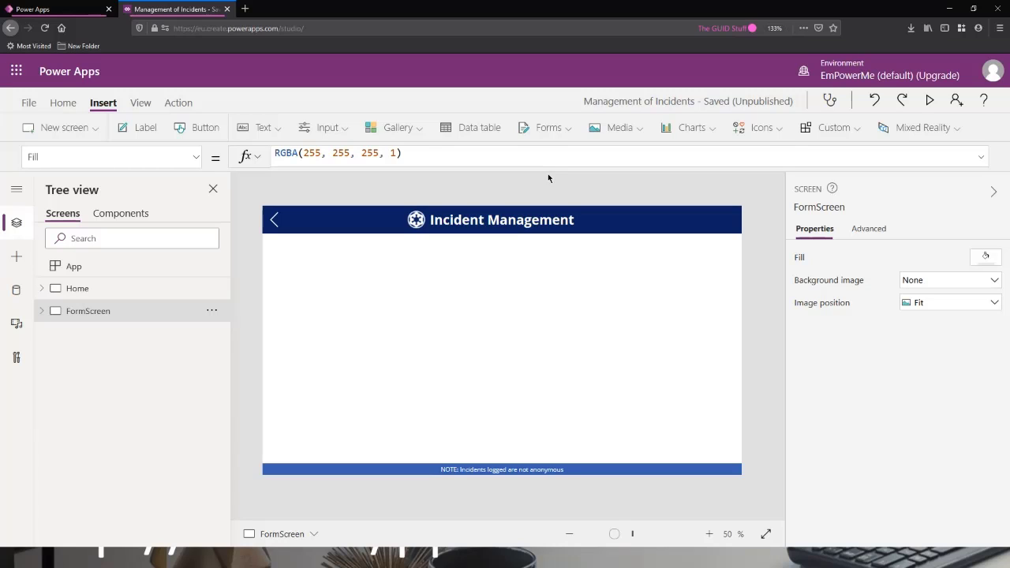
- Insert an Edit form on FormScreen and fit it between the header and footer banners, at X 0, Y 80, sized 1366 by 655
{"action": "left_click", "coordinate": [556, 131]}
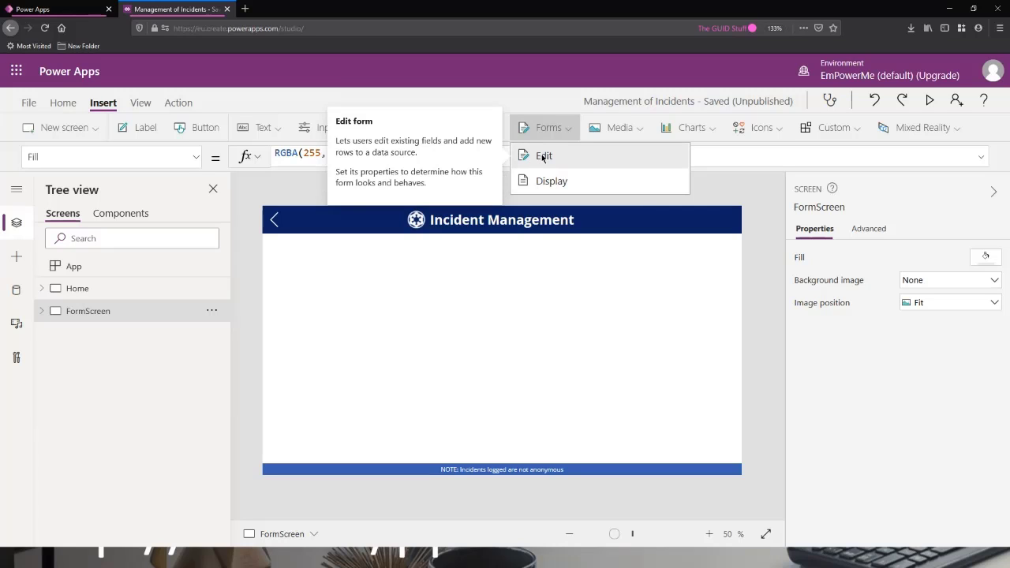
{"action": "left_click", "coordinate": [543, 156]}
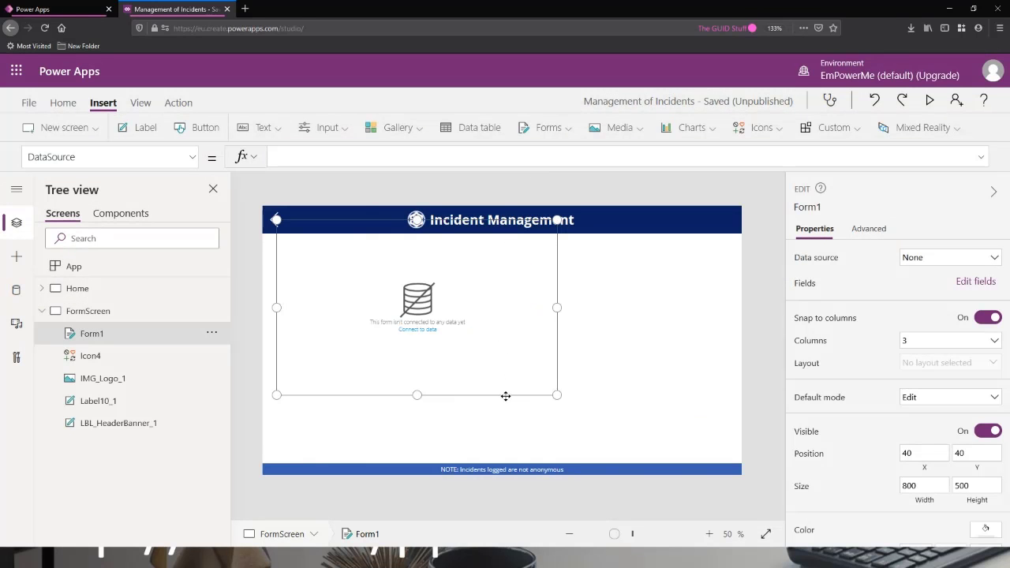
{"action": "left_click_drag", "start_coordinate": [505, 397], "coordinate": [491, 408]}
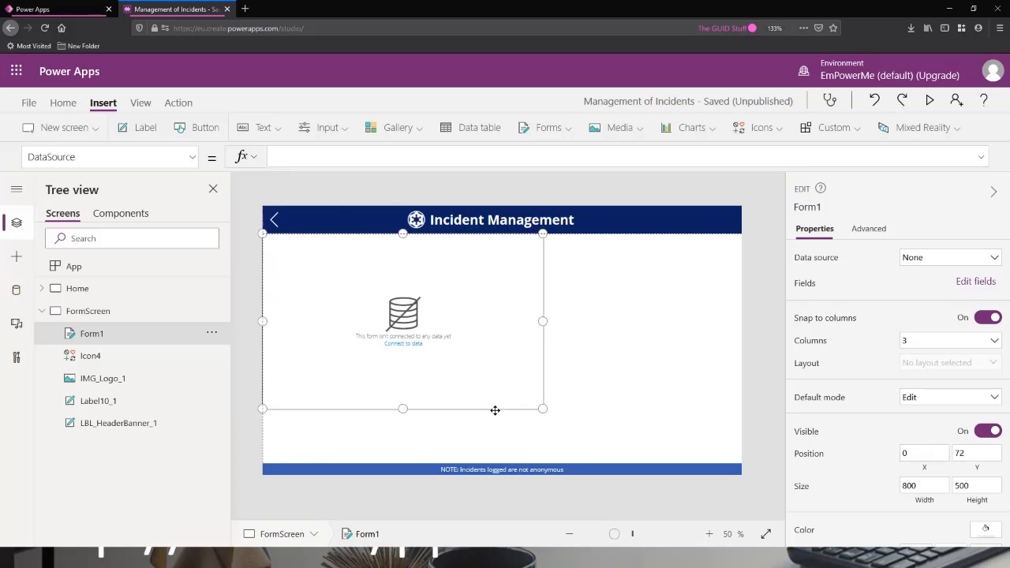
{"action": "left_click_drag", "start_coordinate": [543, 324], "coordinate": [743, 325]}
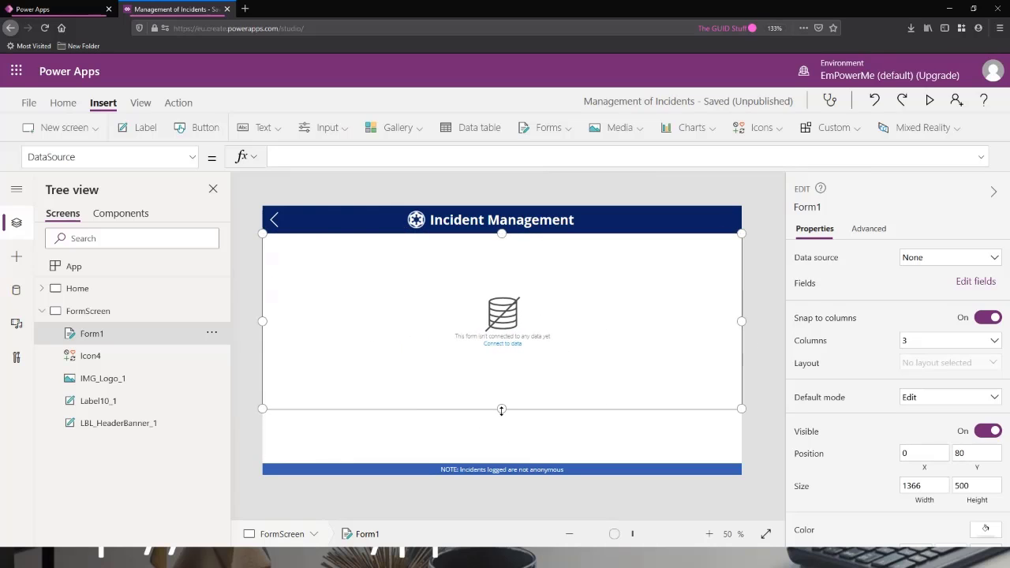
{"action": "left_click_drag", "start_coordinate": [502, 411], "coordinate": [503, 464]}
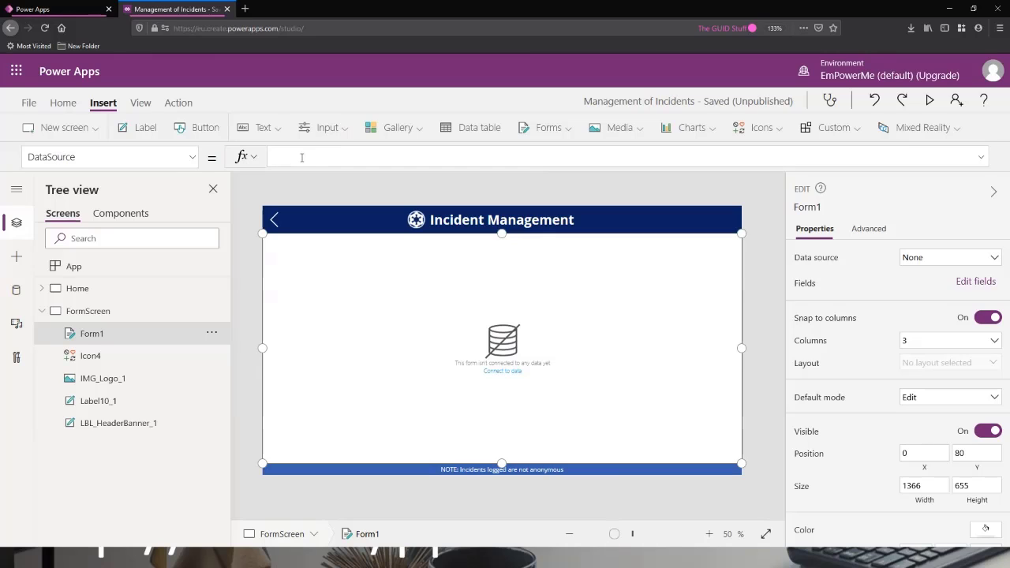
{"action": "left_click", "coordinate": [502, 372]}
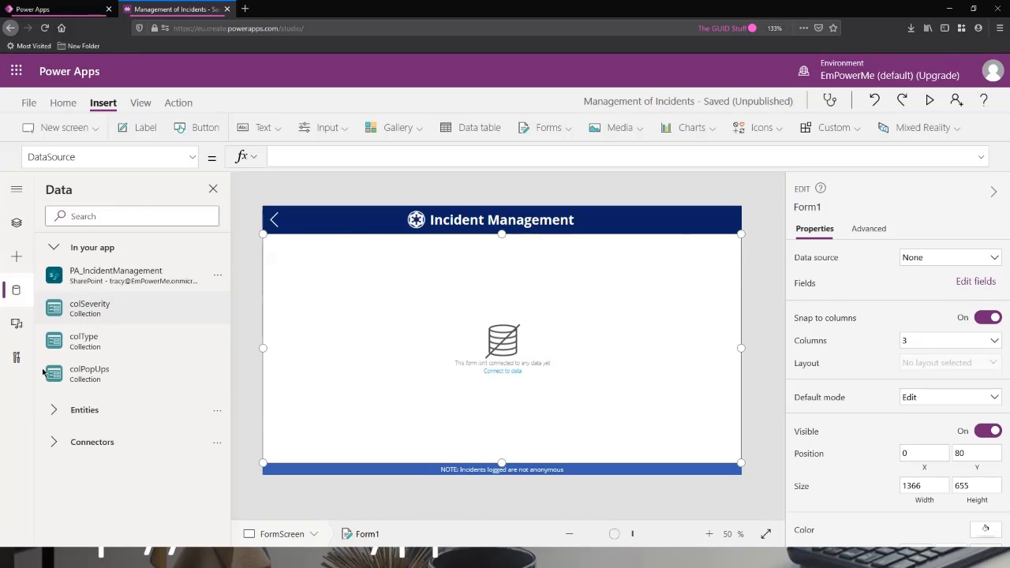
{"action": "mouse_move", "coordinate": [101, 280]}
{"action": "left_click", "coordinate": [922, 258]}
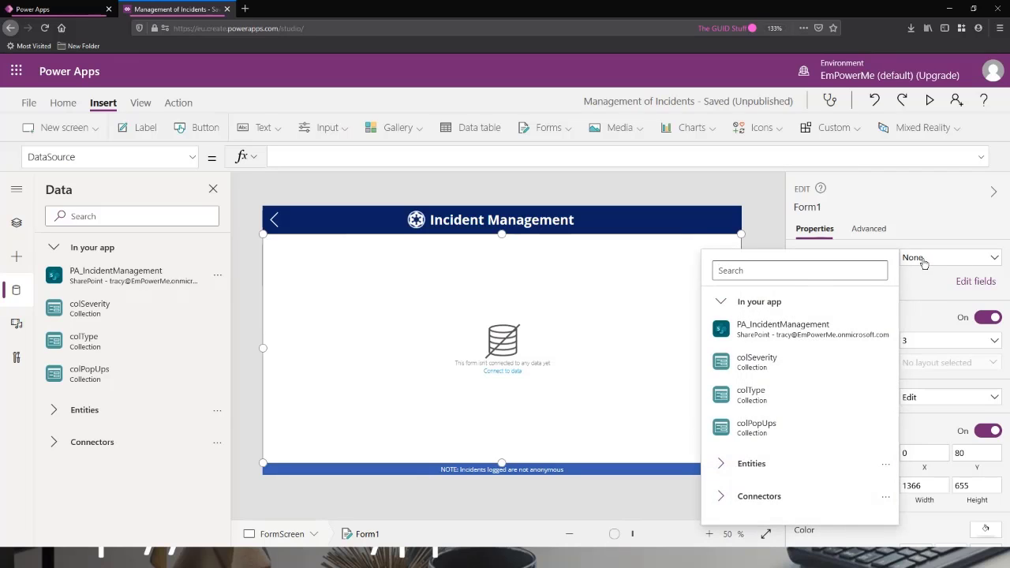
{"action": "left_click", "coordinate": [948, 256]}
{"action": "left_click", "coordinate": [926, 259]}
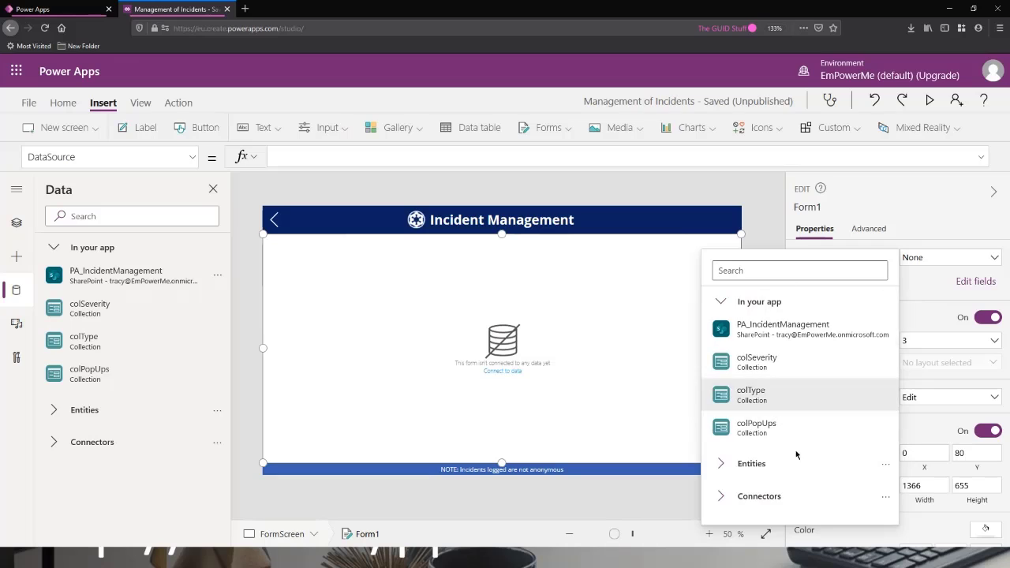
{"action": "left_click", "coordinate": [313, 156]}
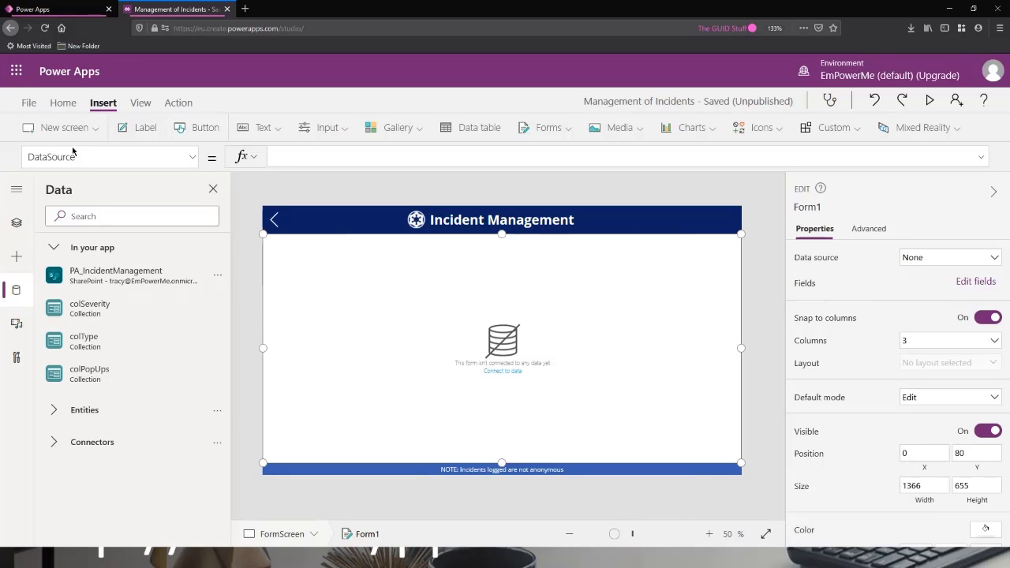
- Set the form's DataSource formula to PA_IncidentManagement
{"action": "left_click", "coordinate": [305, 157]}
{"action": "left_click", "coordinate": [297, 184]}
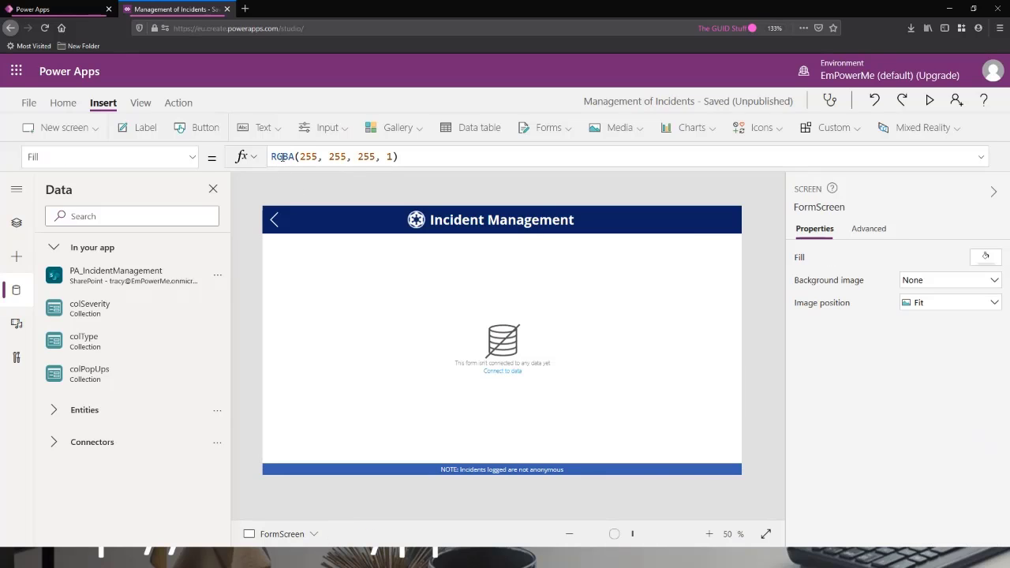
{"action": "left_click", "coordinate": [447, 383]}
{"action": "type", "text": "PA"}
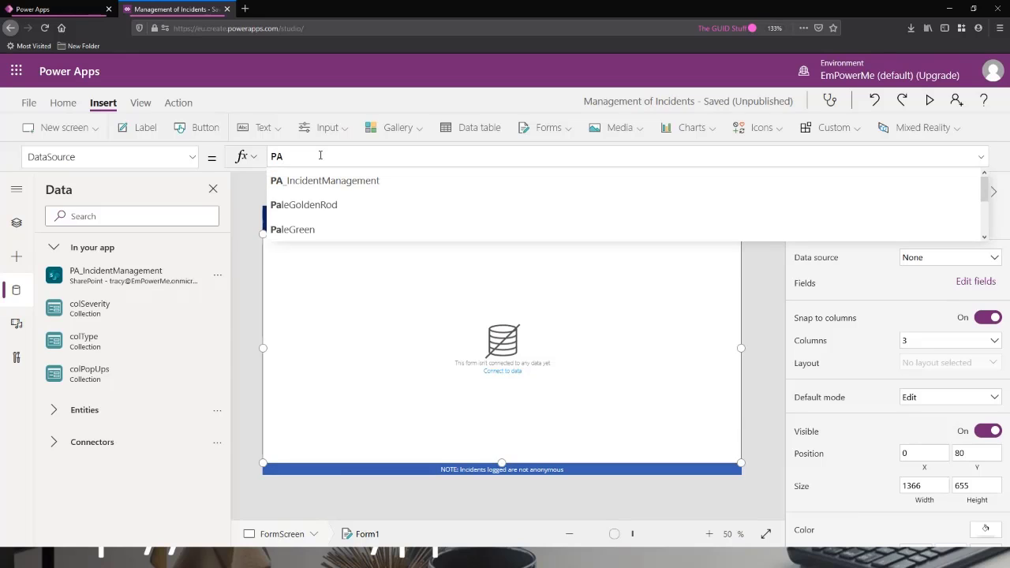
{"action": "left_click", "coordinate": [330, 181]}
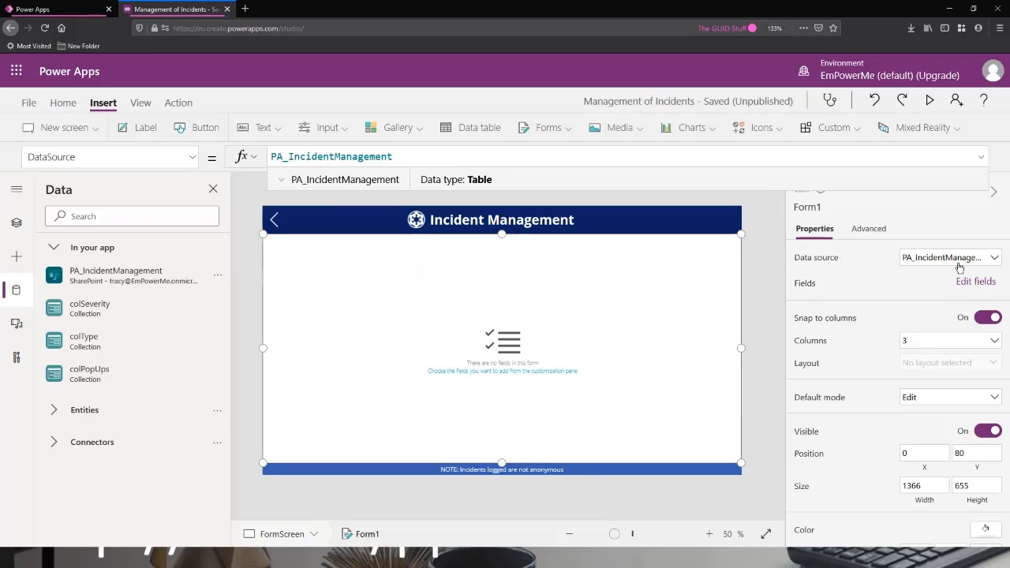
{"action": "left_click", "coordinate": [981, 157]}
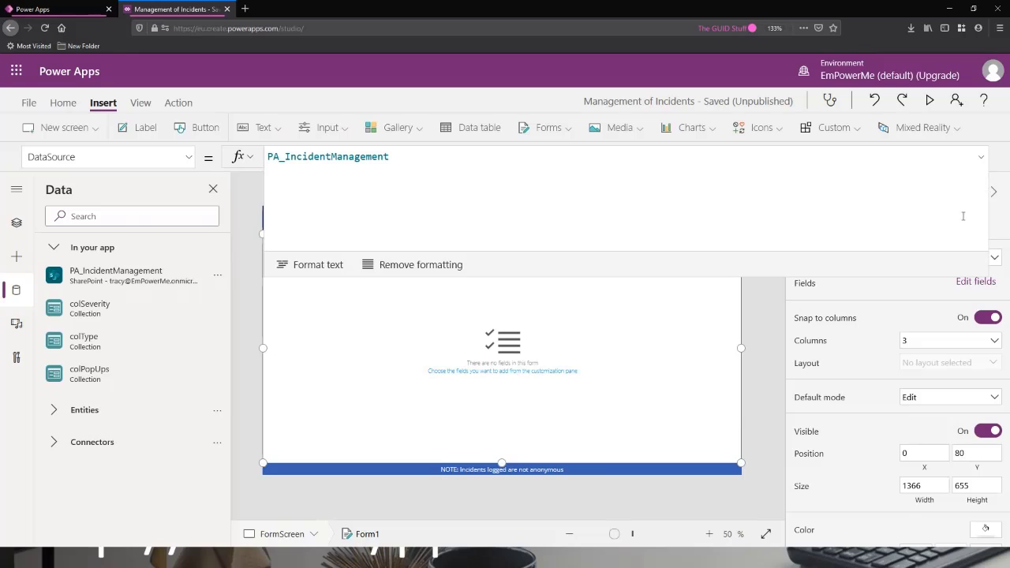
{"action": "left_click", "coordinate": [981, 157]}
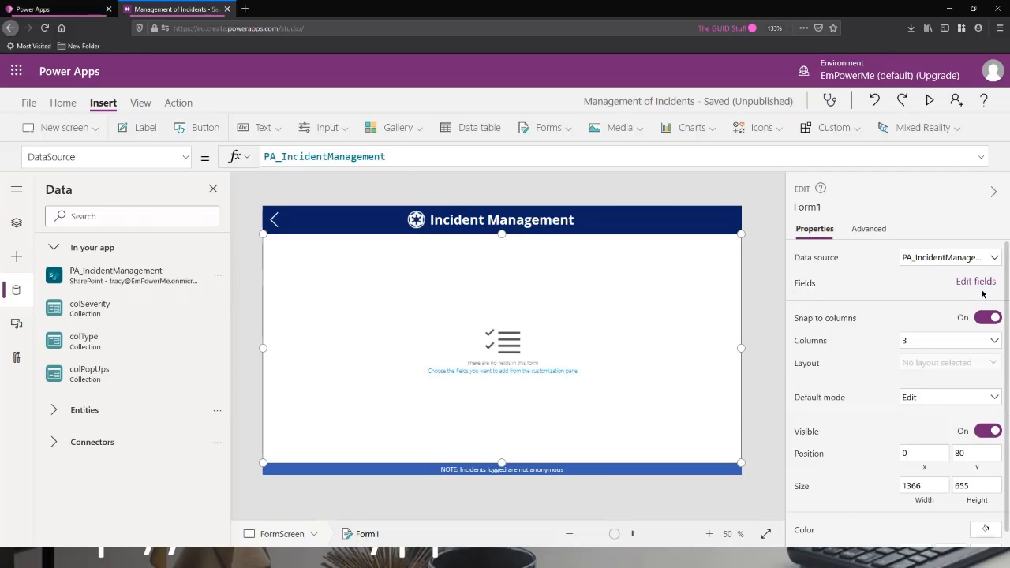
- Start adding fields to the form and select Title, Status, Severity, ResolutionDetails and Name
{"action": "left_click", "coordinate": [976, 281]}
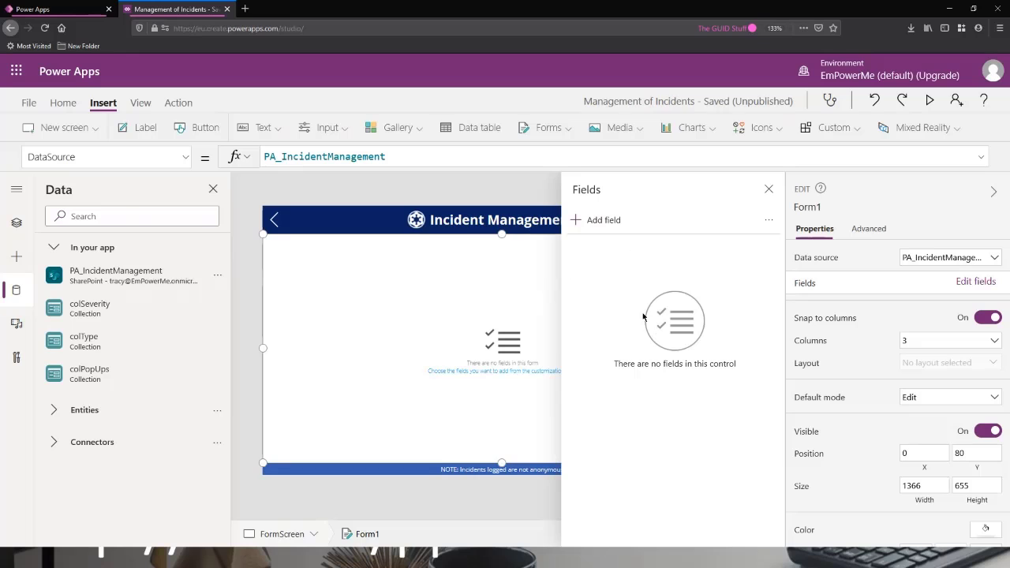
{"action": "left_click", "coordinate": [598, 220]}
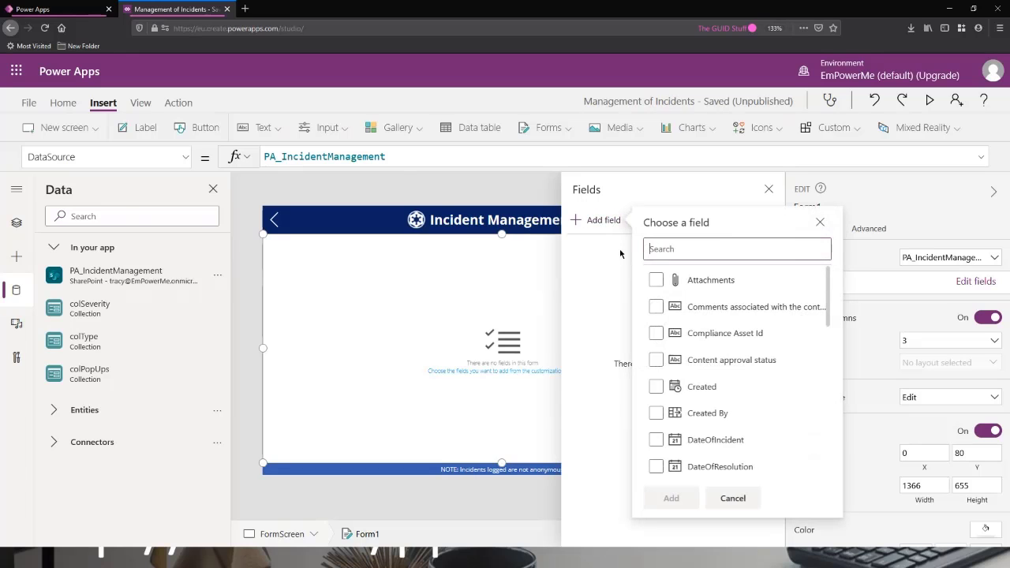
{"action": "scroll", "coordinate": [687, 298], "scroll_direction": "down", "scroll_amount": 4}
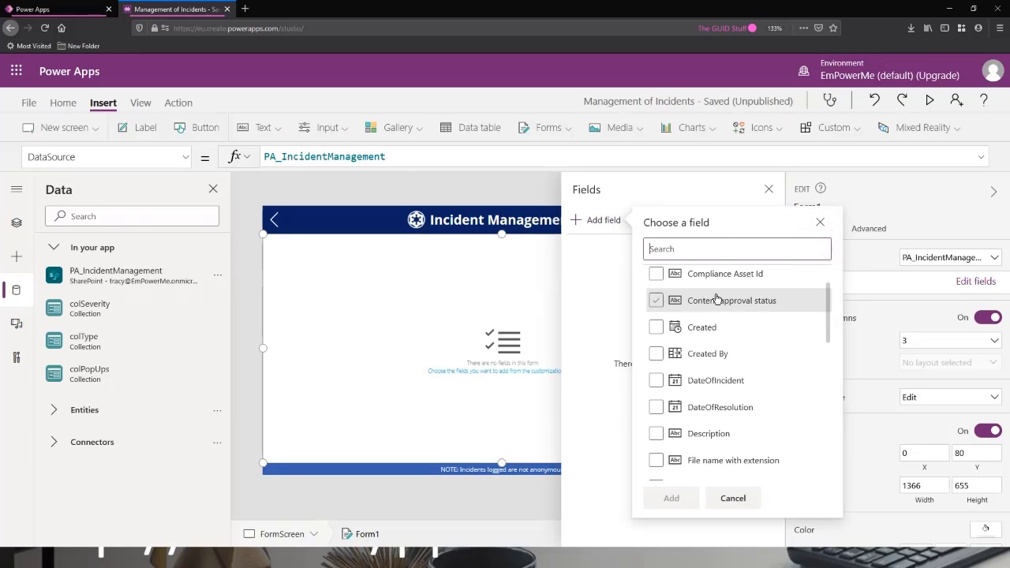
{"action": "scroll", "coordinate": [719, 304], "scroll_direction": "down", "scroll_amount": 8}
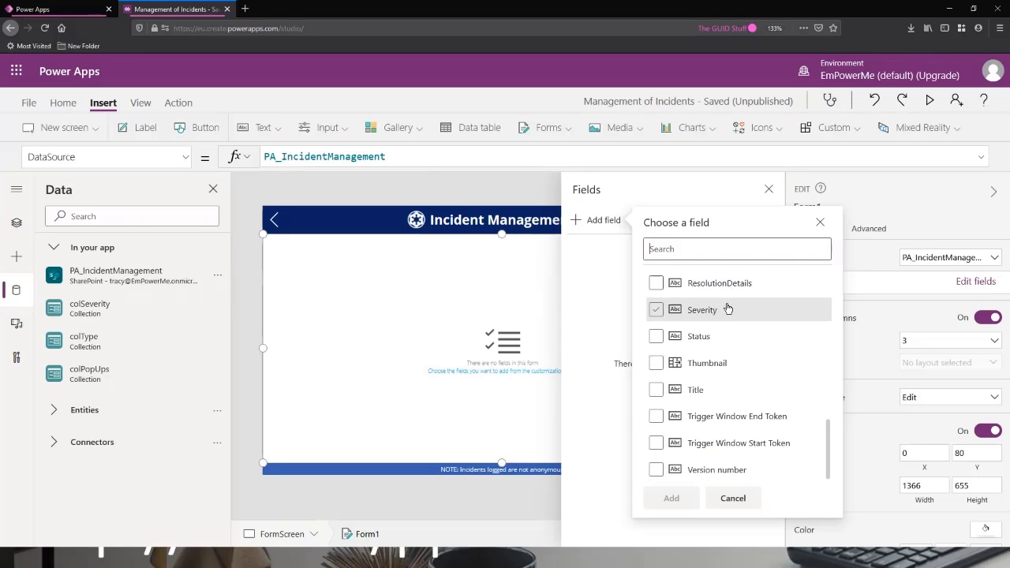
{"action": "left_click", "coordinate": [727, 330]}
{"action": "scroll", "coordinate": [729, 308], "scroll_direction": "up", "scroll_amount": 12}
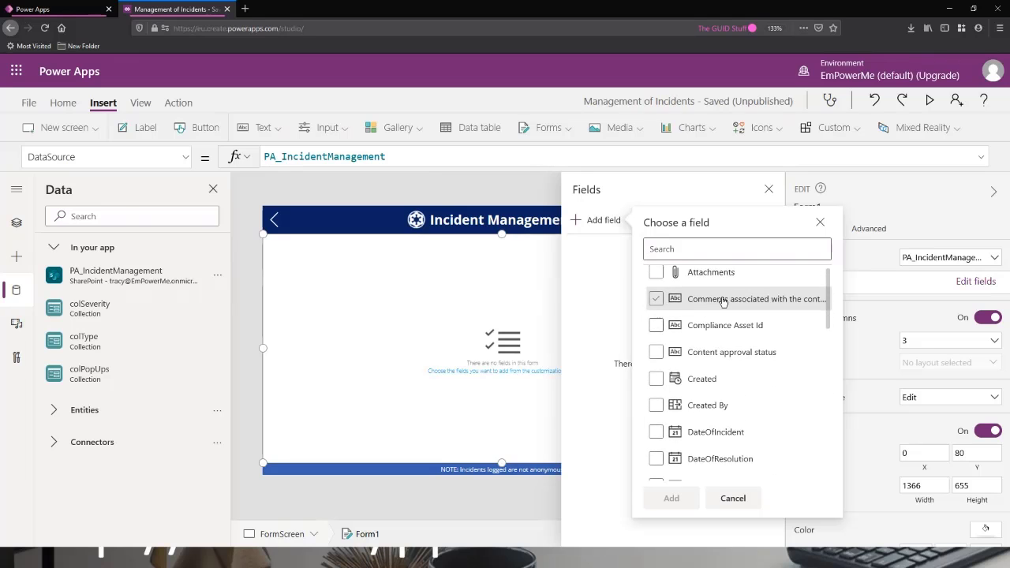
{"action": "scroll", "coordinate": [722, 308], "scroll_direction": "down", "scroll_amount": 12}
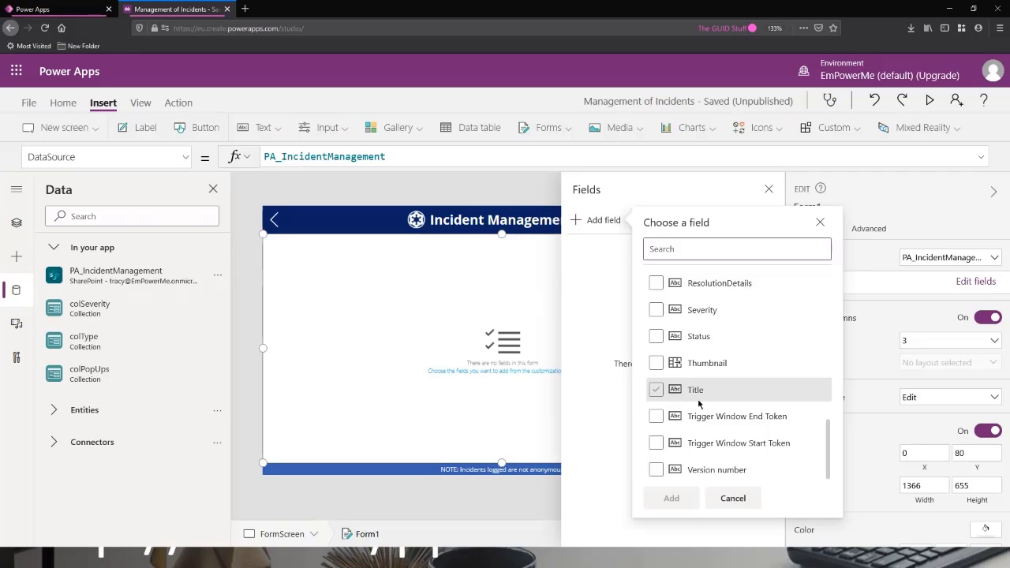
{"action": "left_click", "coordinate": [657, 392]}
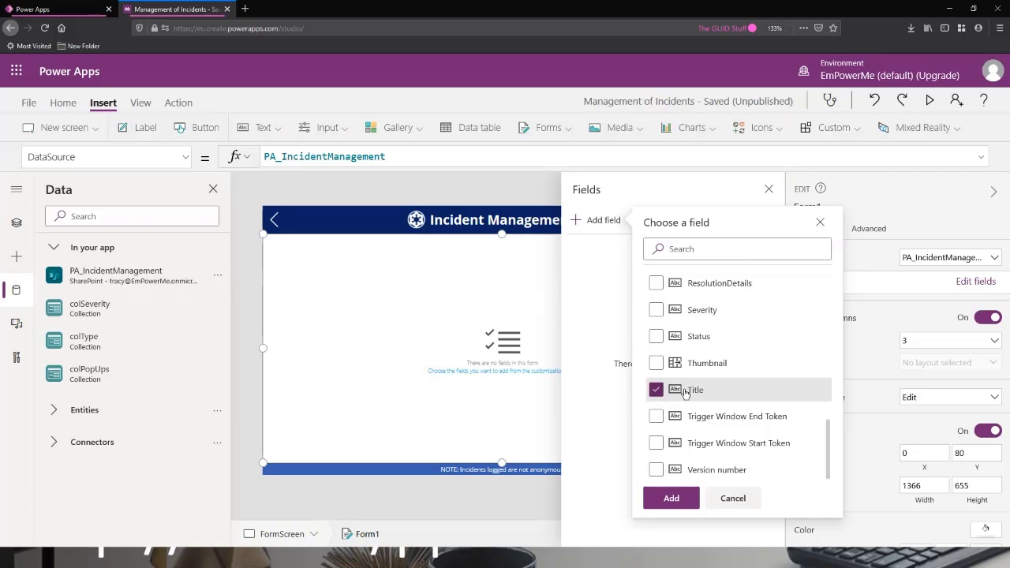
{"action": "left_click", "coordinate": [658, 338]}
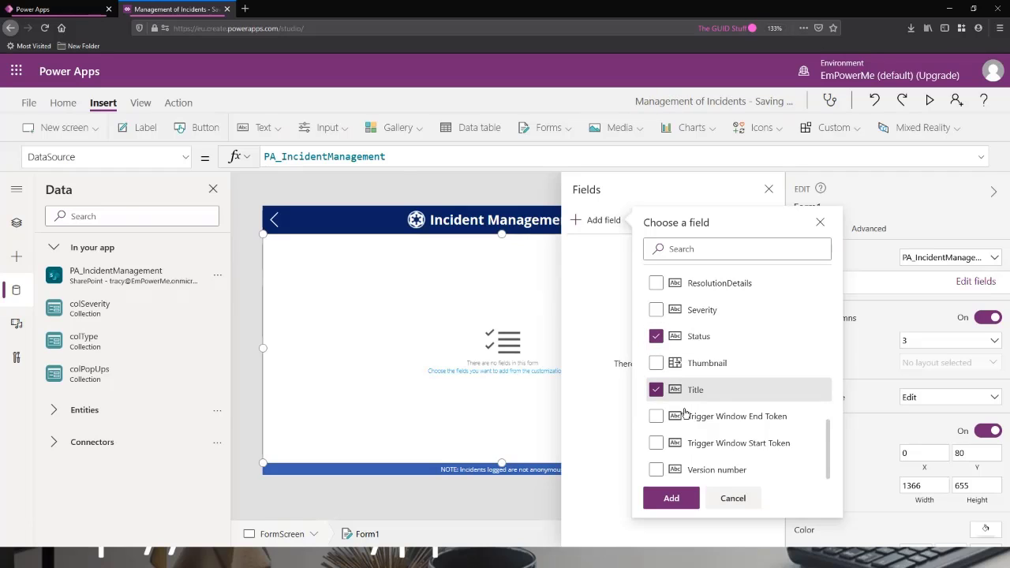
{"action": "scroll", "coordinate": [682, 395], "scroll_direction": "up", "scroll_amount": 1}
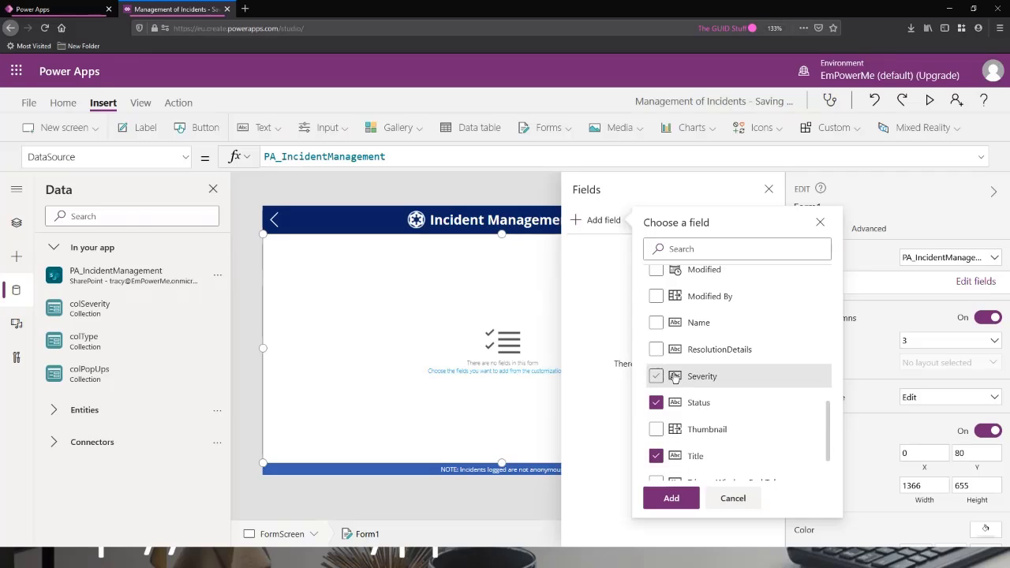
{"action": "left_click", "coordinate": [657, 377]}
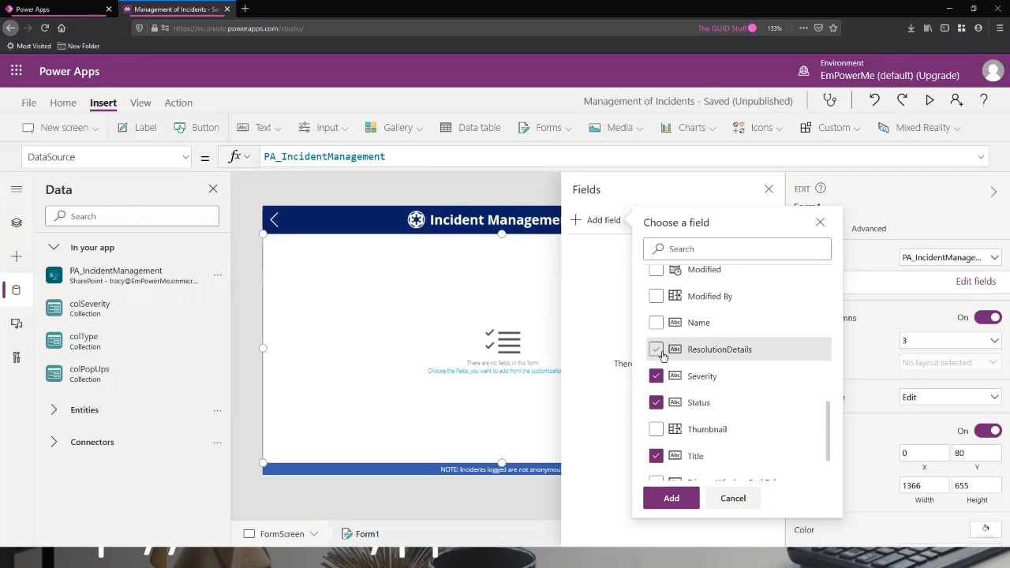
{"action": "left_click", "coordinate": [658, 350]}
{"action": "left_click", "coordinate": [657, 325]}
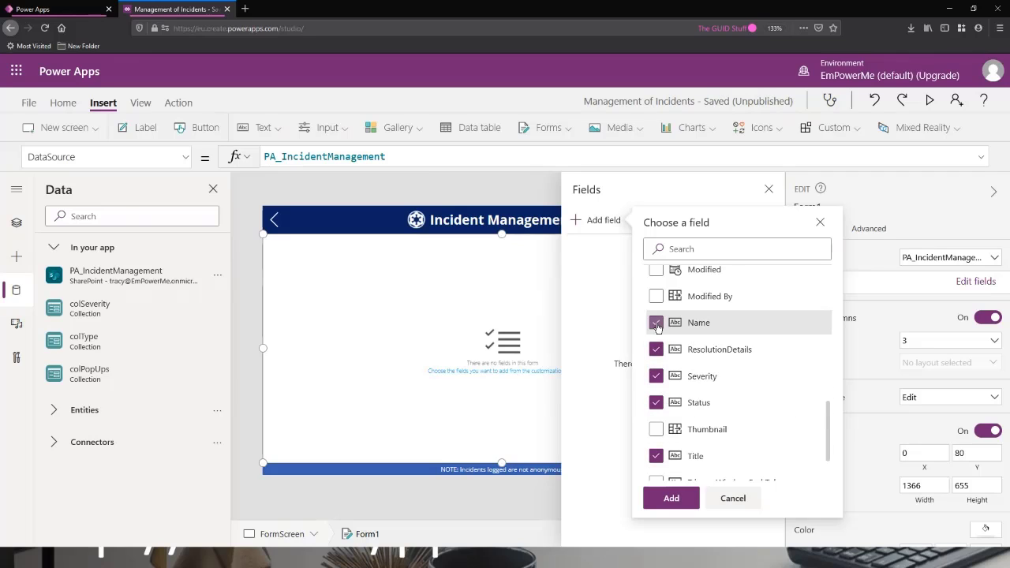
- Also select the IncidentType, Description, DateOfResolution, DateOfIncident and Attachments fields for the form
{"action": "scroll", "coordinate": [671, 348], "scroll_direction": "up", "scroll_amount": 3}
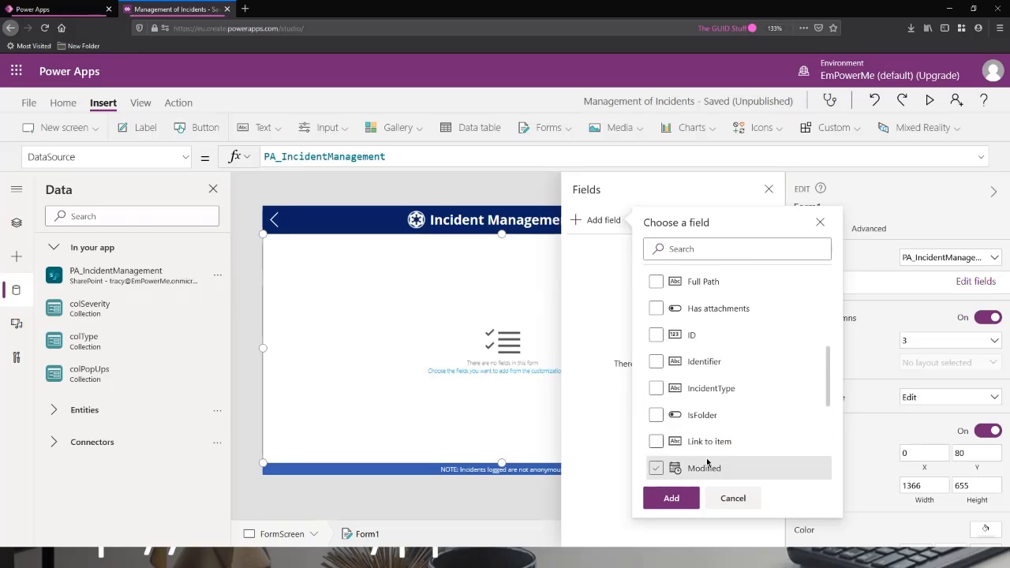
{"action": "left_click", "coordinate": [656, 390]}
{"action": "scroll", "coordinate": [702, 384], "scroll_direction": "up", "scroll_amount": 1}
{"action": "scroll", "coordinate": [659, 402], "scroll_direction": "up", "scroll_amount": 2}
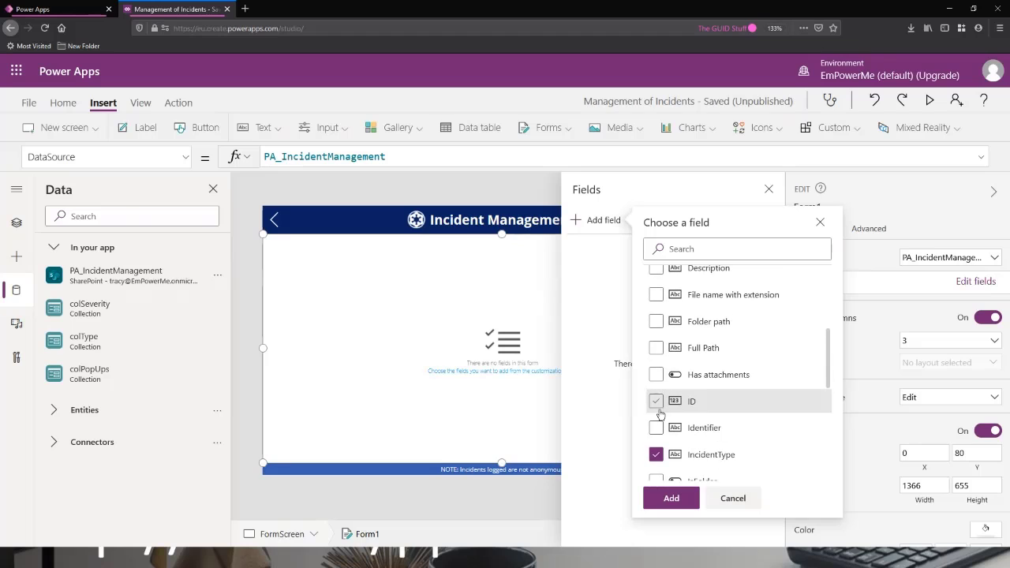
{"action": "scroll", "coordinate": [694, 386], "scroll_direction": "up", "scroll_amount": 1}
{"action": "scroll", "coordinate": [703, 392], "scroll_direction": "up", "scroll_amount": 3}
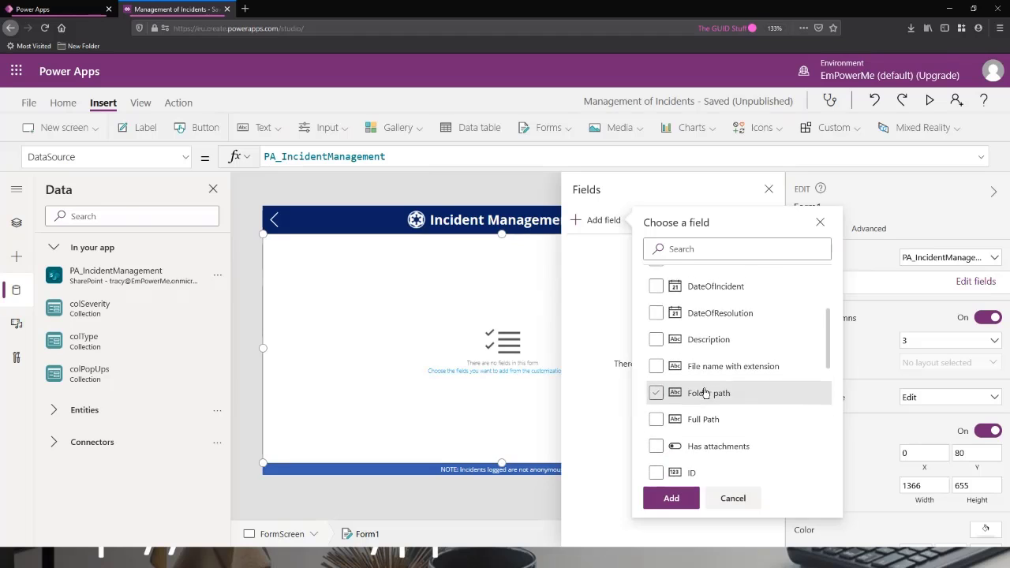
{"action": "left_click", "coordinate": [706, 402]}
{"action": "left_click", "coordinate": [656, 374]}
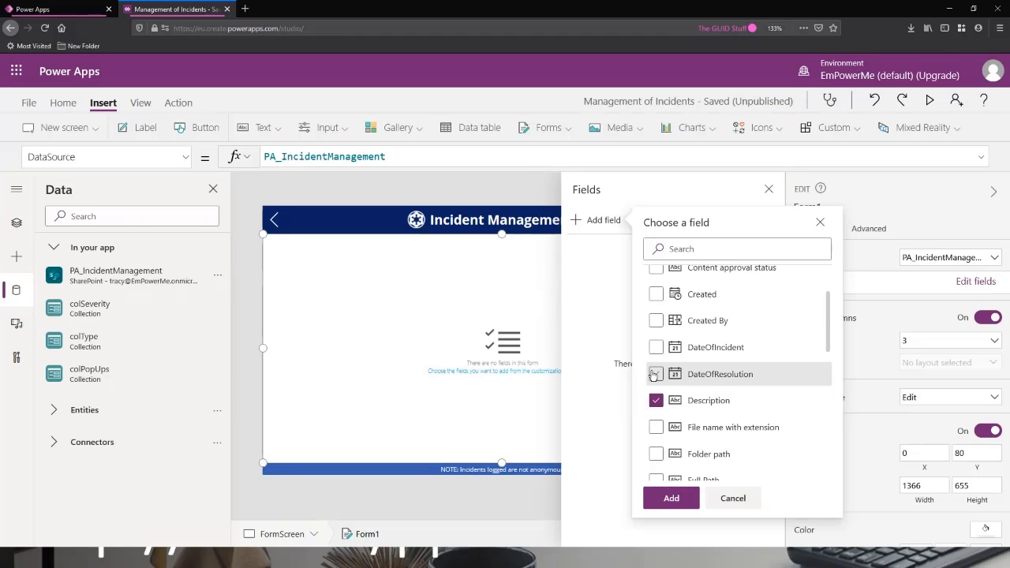
{"action": "left_click", "coordinate": [656, 349]}
{"action": "scroll", "coordinate": [697, 371], "scroll_direction": "up", "scroll_amount": 2}
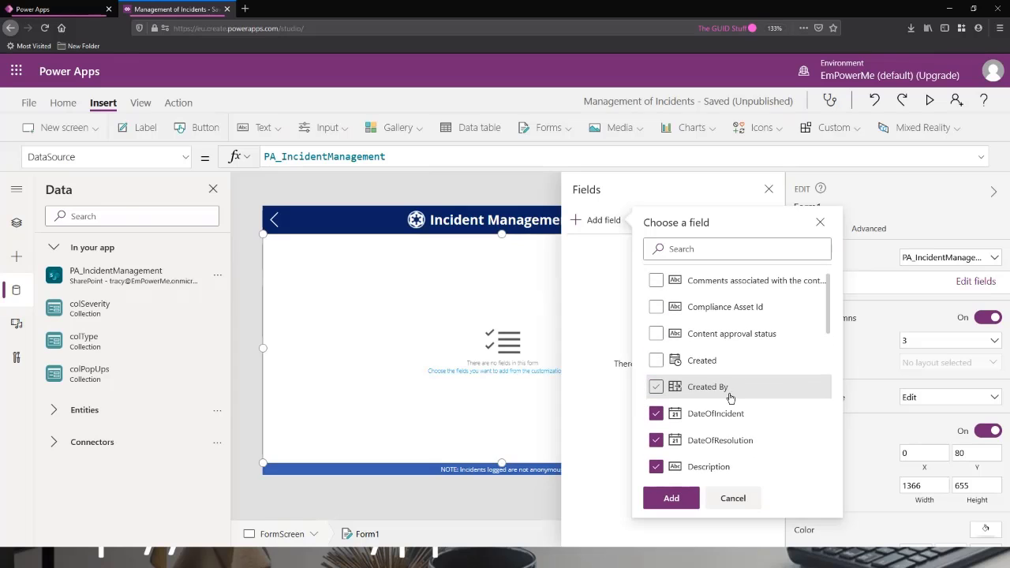
{"action": "scroll", "coordinate": [702, 375], "scroll_direction": "up", "scroll_amount": 1}
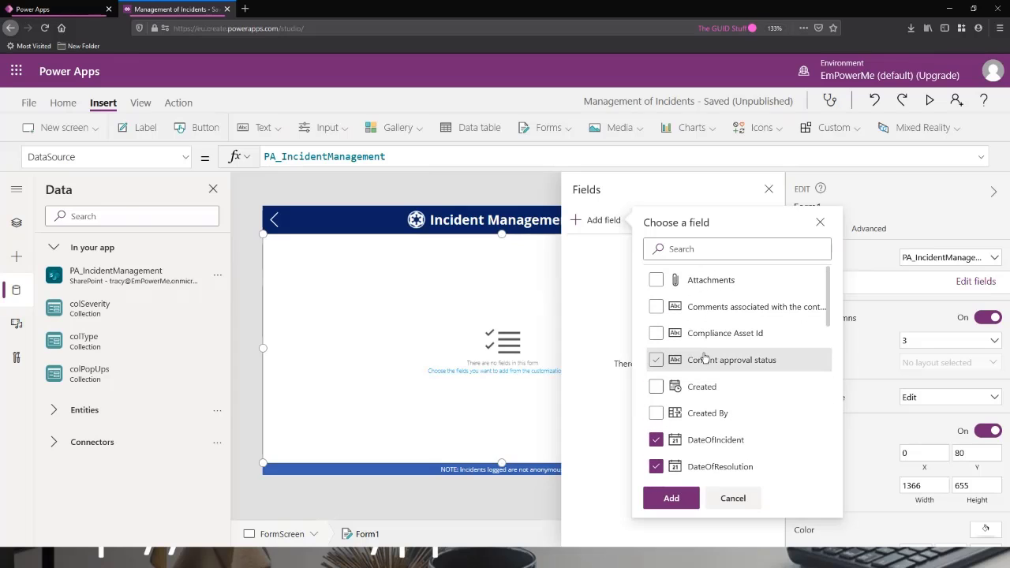
{"action": "left_click", "coordinate": [656, 283]}
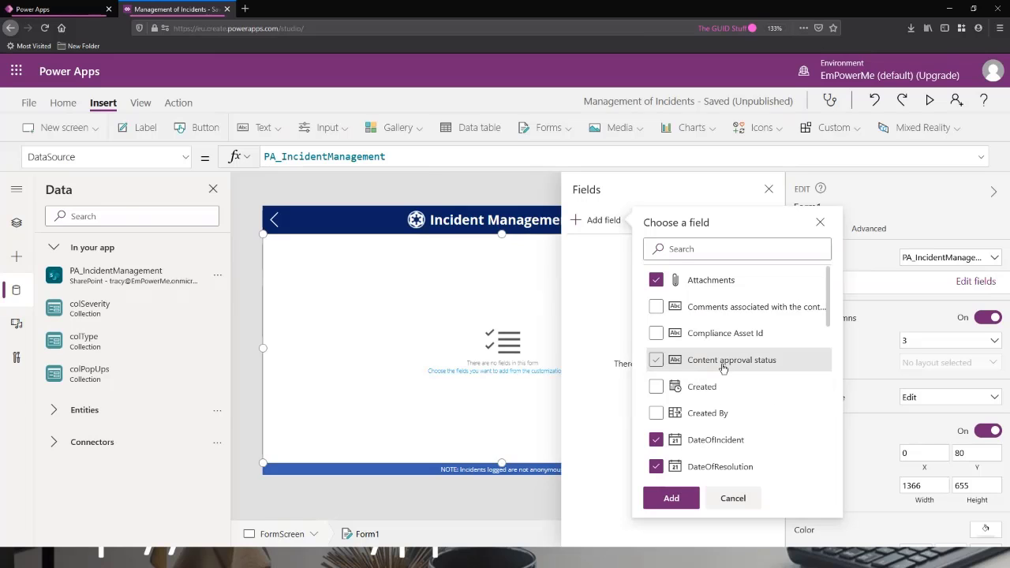
- Check the ticked fields in the list, add them to the form and close the field selection
{"action": "scroll", "coordinate": [721, 363], "scroll_direction": "down", "scroll_amount": 5}
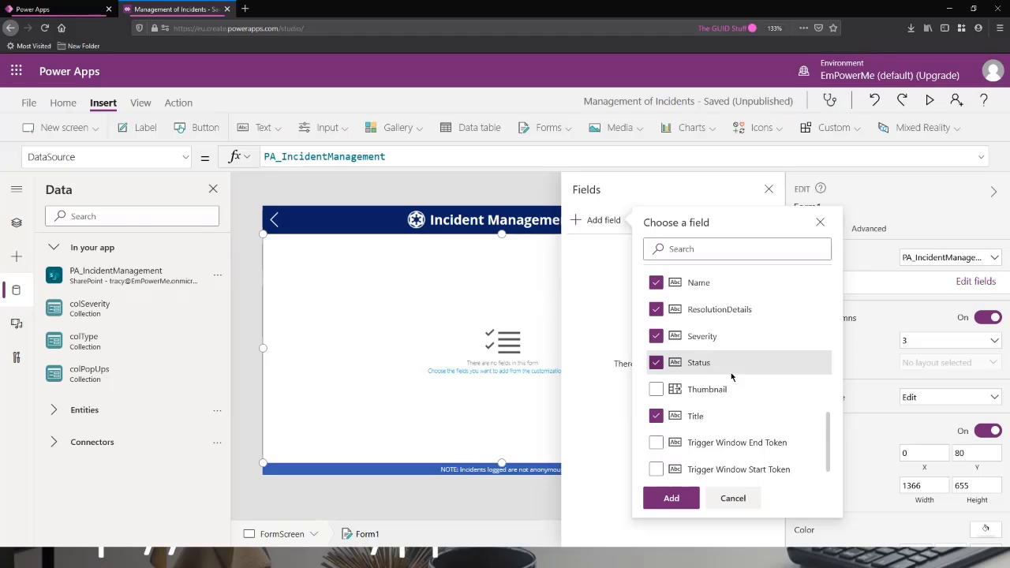
{"action": "scroll", "coordinate": [734, 375], "scroll_direction": "up", "scroll_amount": 3}
{"action": "scroll", "coordinate": [739, 385], "scroll_direction": "down", "scroll_amount": 4}
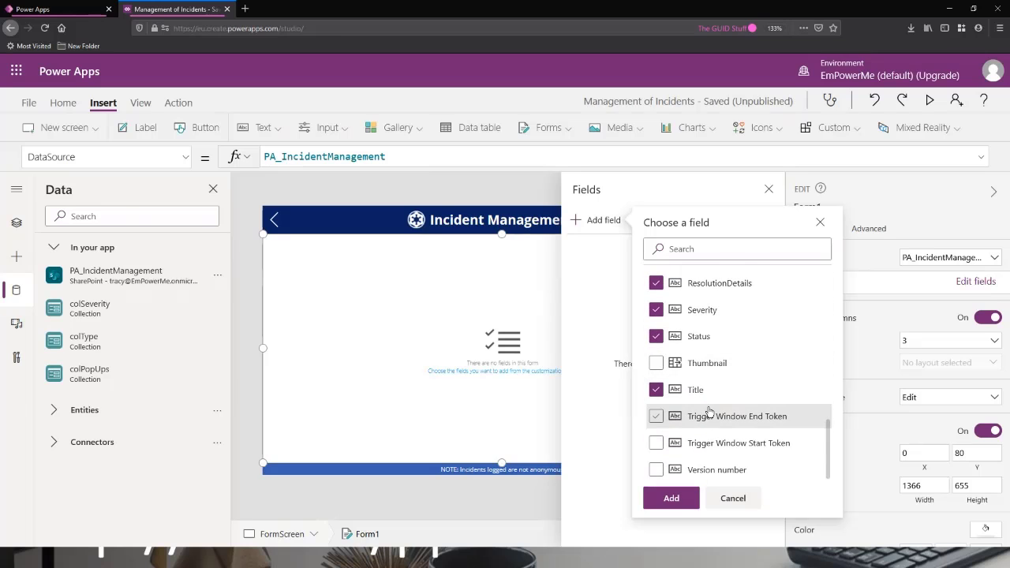
{"action": "scroll", "coordinate": [708, 410], "scroll_direction": "up", "scroll_amount": 1}
{"action": "scroll", "coordinate": [709, 410], "scroll_direction": "up", "scroll_amount": 2}
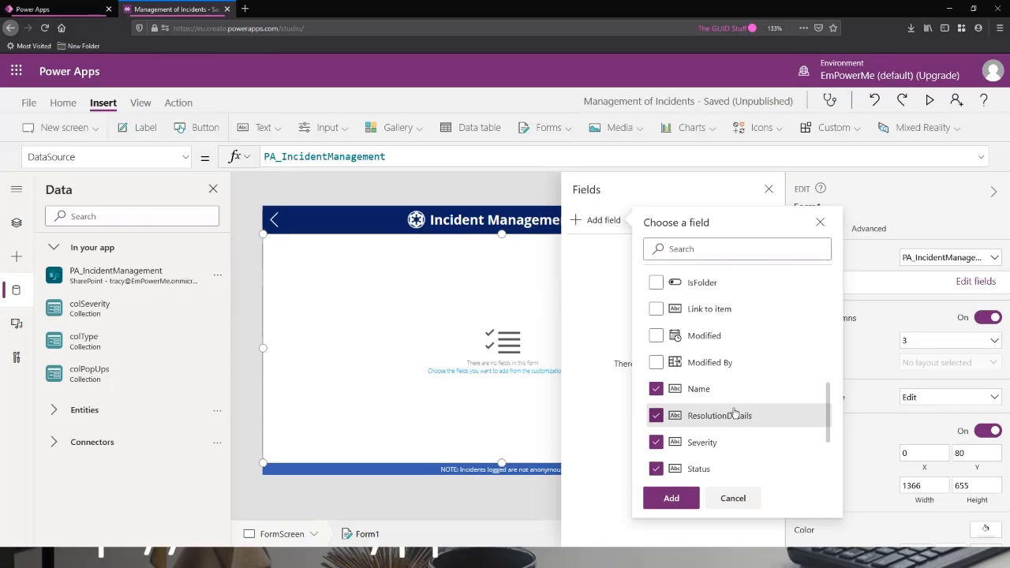
{"action": "scroll", "coordinate": [720, 423], "scroll_direction": "down", "scroll_amount": 2}
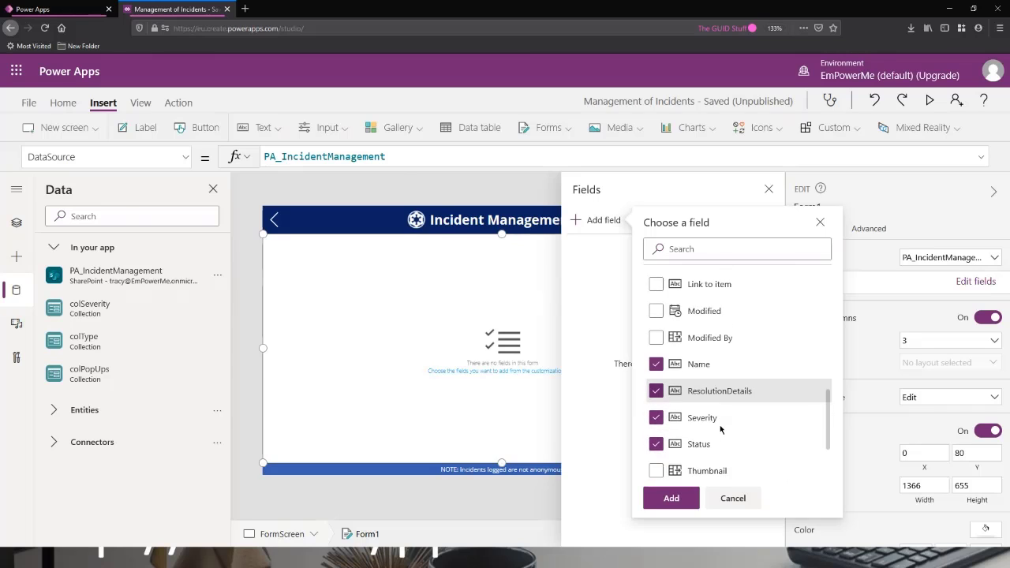
{"action": "scroll", "coordinate": [721, 422], "scroll_direction": "up", "scroll_amount": 3}
{"action": "scroll", "coordinate": [703, 442], "scroll_direction": "down", "scroll_amount": 2}
{"action": "scroll", "coordinate": [713, 442], "scroll_direction": "up", "scroll_amount": 3}
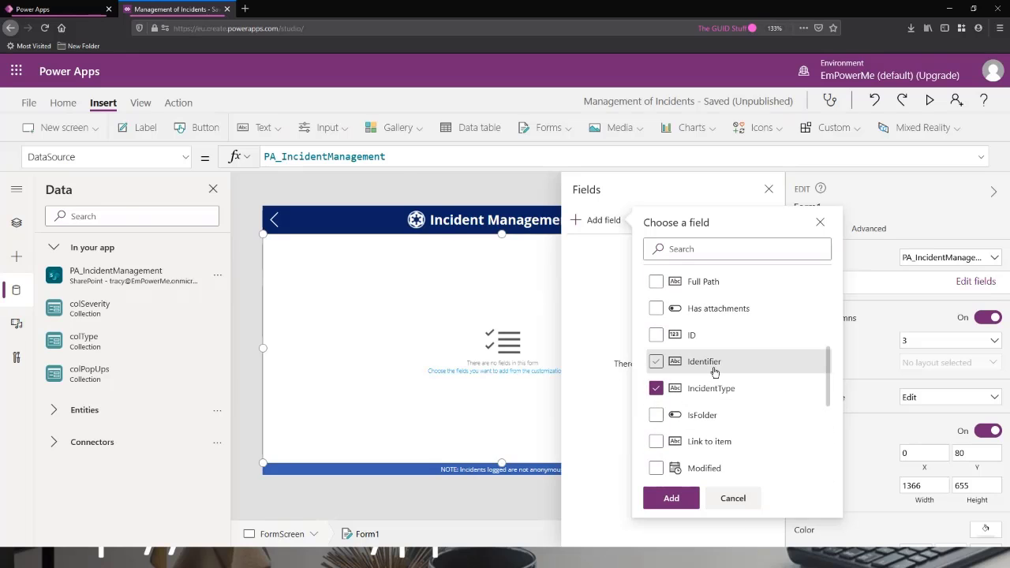
{"action": "scroll", "coordinate": [736, 391], "scroll_direction": "up", "scroll_amount": 1}
{"action": "scroll", "coordinate": [736, 391], "scroll_direction": "up", "scroll_amount": 4}
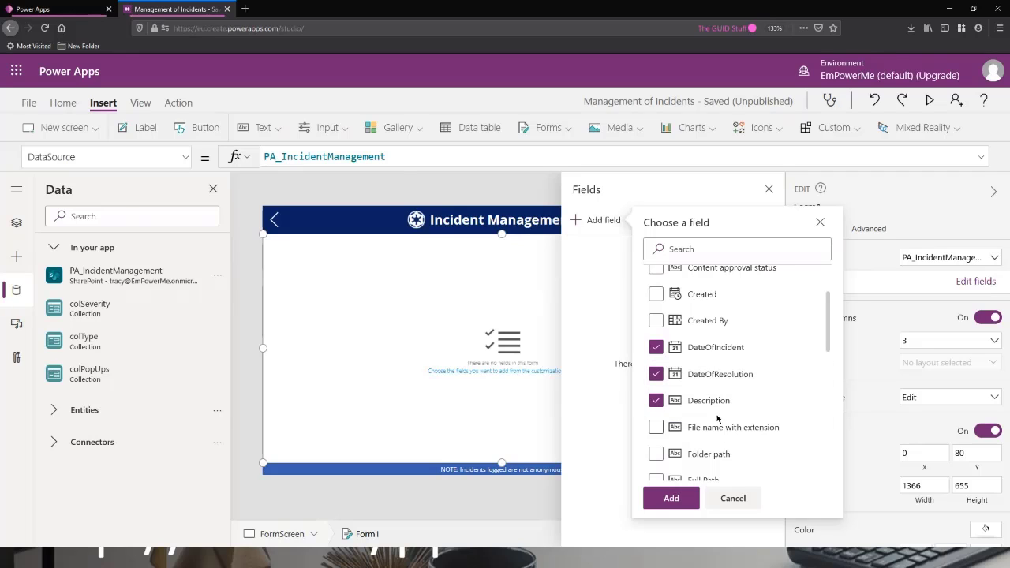
{"action": "left_click", "coordinate": [671, 499]}
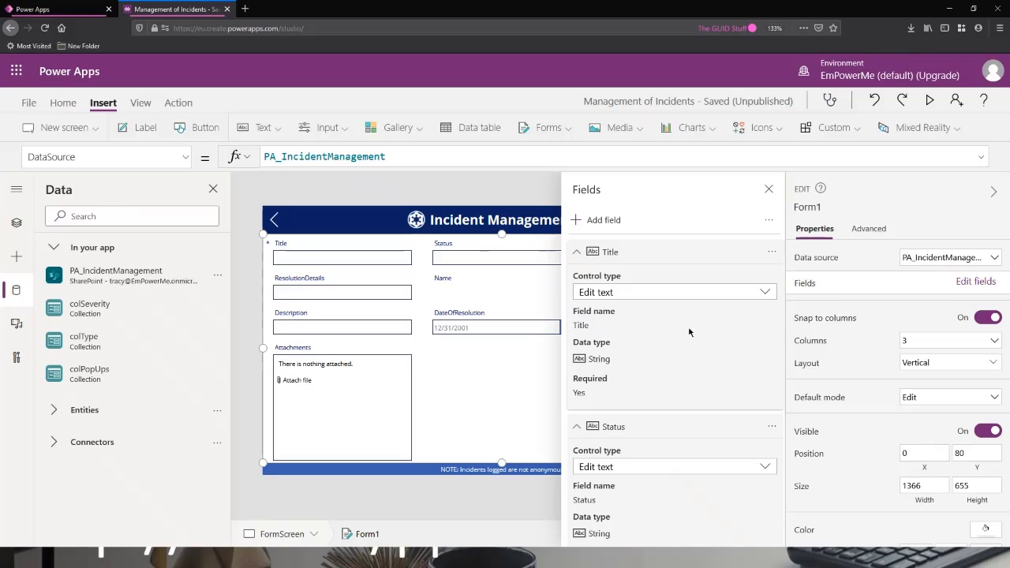
{"action": "left_click", "coordinate": [768, 191]}
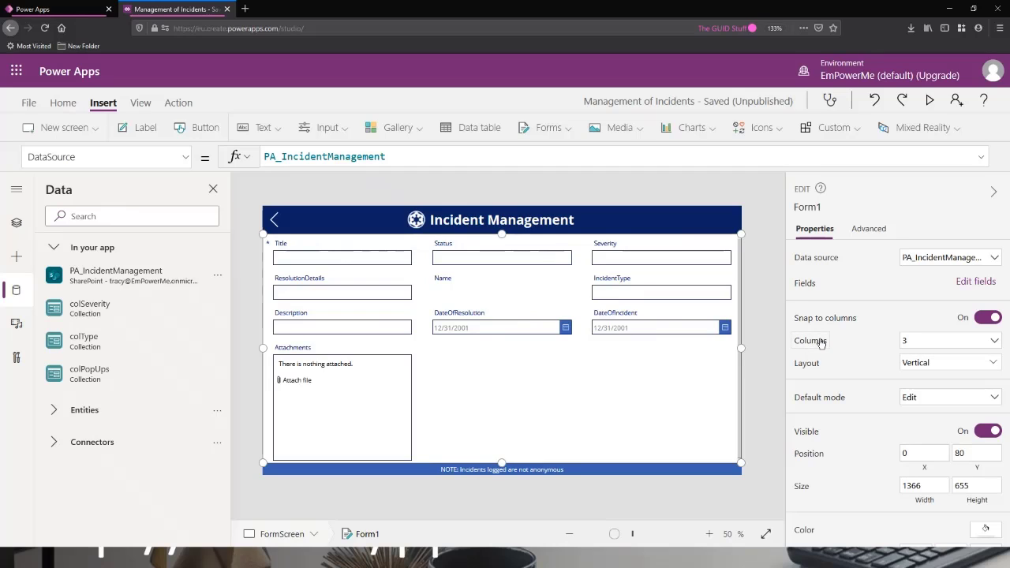
- Set the form to 1 column and look over the stacked fields
{"action": "left_click", "coordinate": [938, 345]}
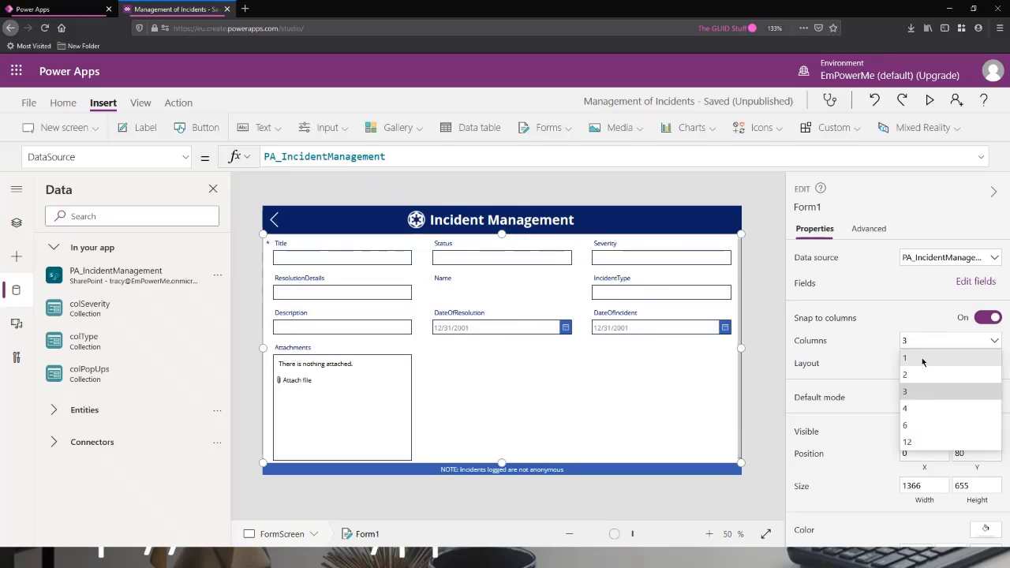
{"action": "left_click", "coordinate": [924, 358]}
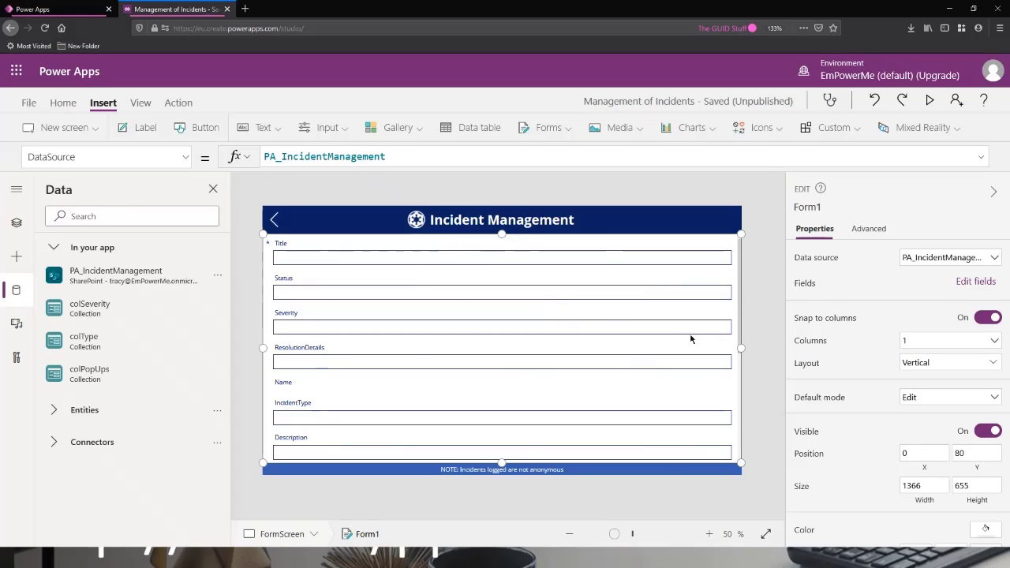
{"action": "scroll", "coordinate": [632, 337], "scroll_direction": "down", "scroll_amount": 1}
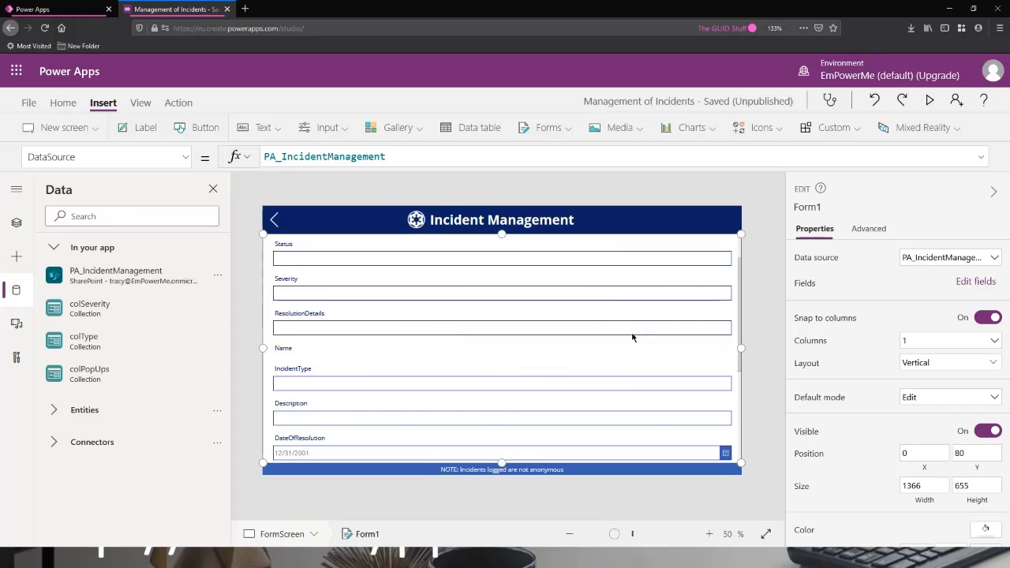
{"action": "scroll", "coordinate": [632, 337], "scroll_direction": "up", "scroll_amount": 1}
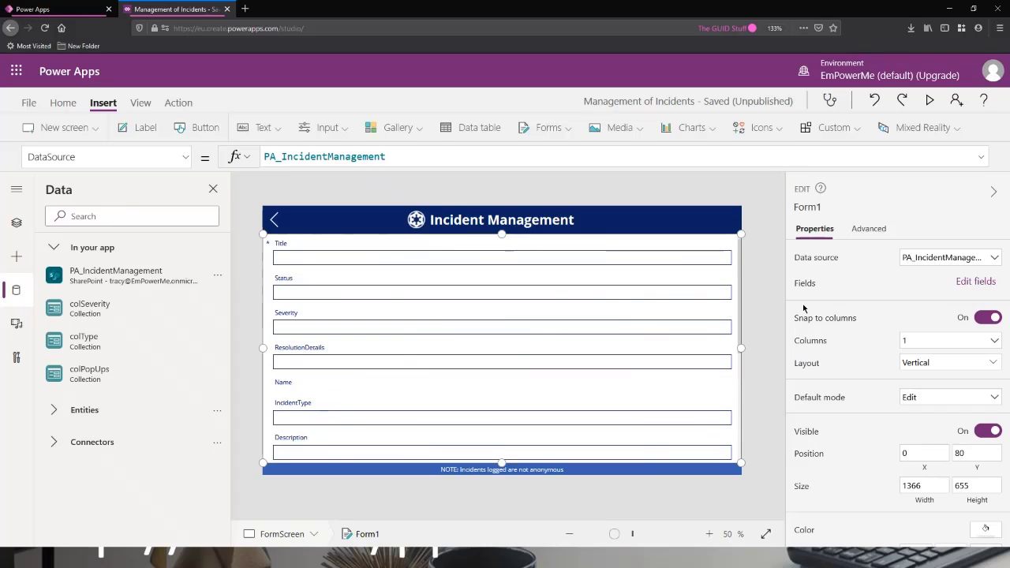
- Try the Horizontal layout on the form and return it to Vertical
{"action": "left_click", "coordinate": [925, 365]}
{"action": "left_click", "coordinate": [946, 462]}
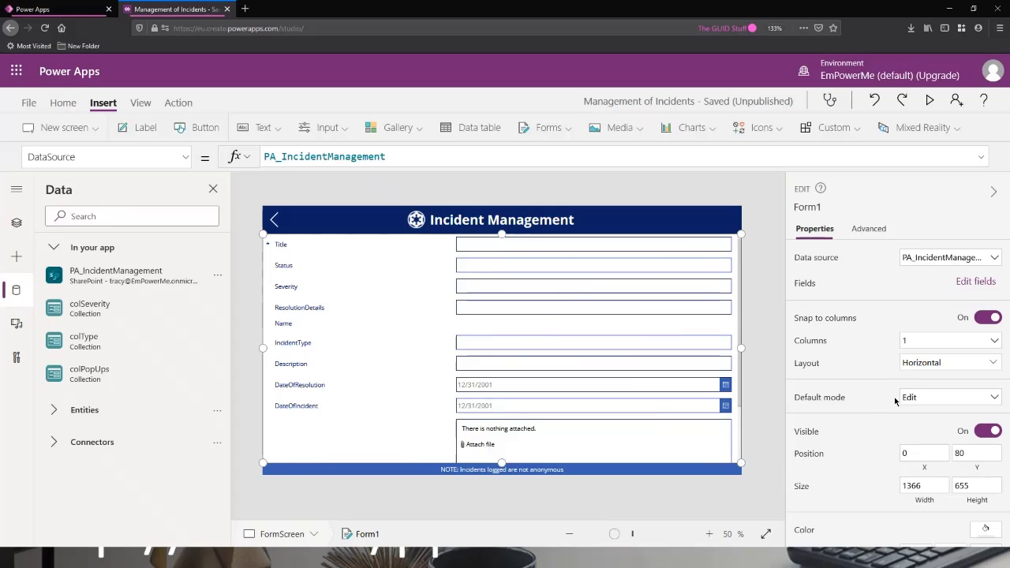
{"action": "left_click", "coordinate": [925, 363]}
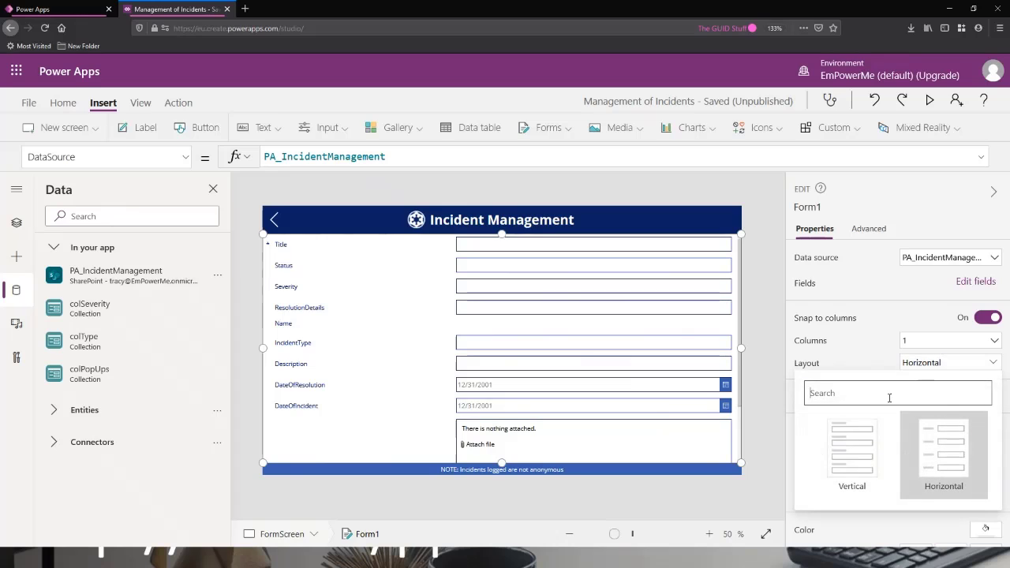
{"action": "left_click", "coordinate": [848, 449]}
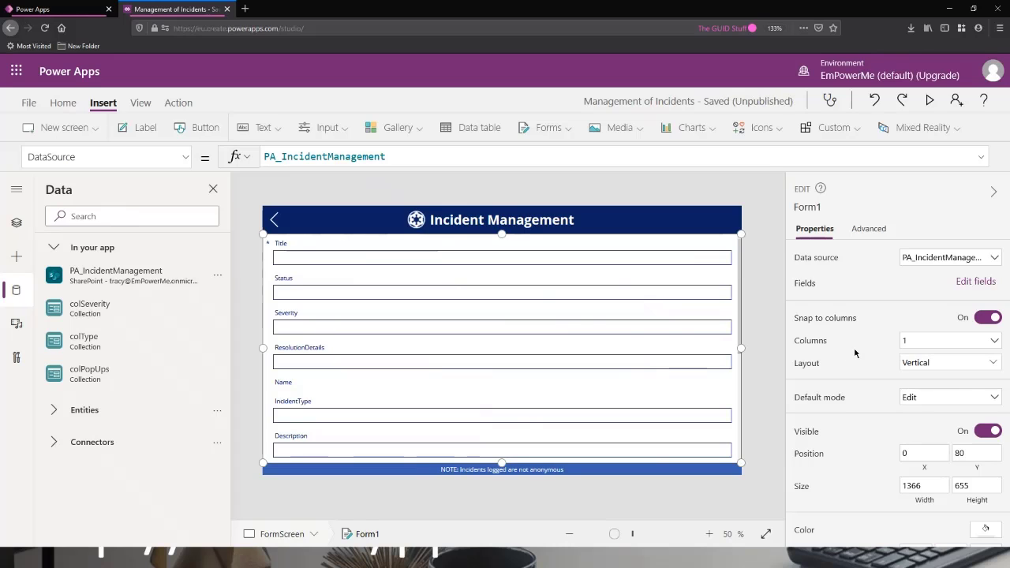
{"action": "scroll", "coordinate": [850, 349], "scroll_direction": "down", "scroll_amount": 2}
{"action": "scroll", "coordinate": [858, 357], "scroll_direction": "up", "scroll_amount": 2}
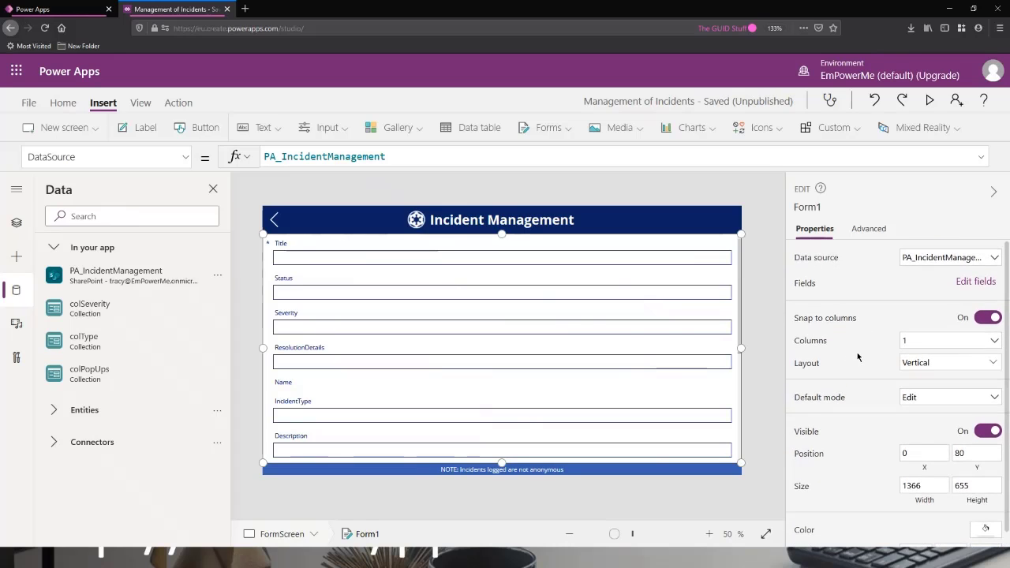
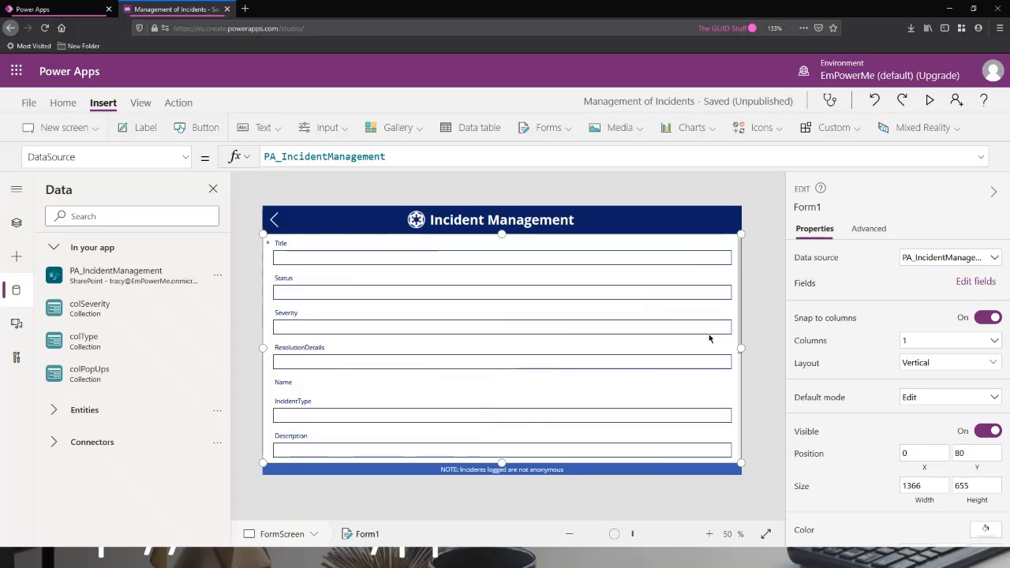
- Look over the form, locate the Title card in the tree view, collapse its branch and select Form1
{"action": "scroll", "coordinate": [494, 372], "scroll_direction": "down", "scroll_amount": 5}
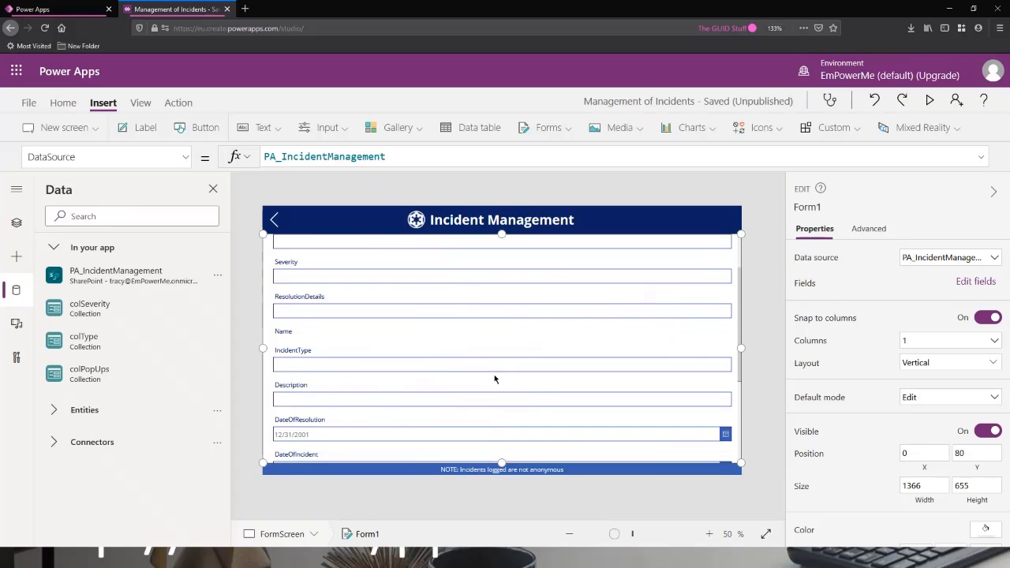
{"action": "scroll", "coordinate": [505, 378], "scroll_direction": "up", "scroll_amount": 5}
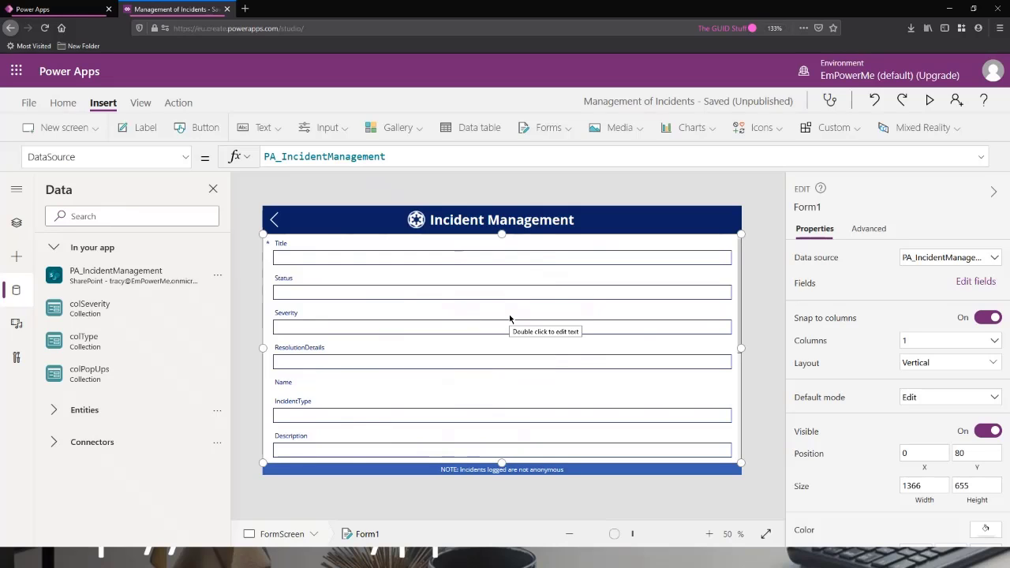
{"action": "left_click", "coordinate": [663, 245]}
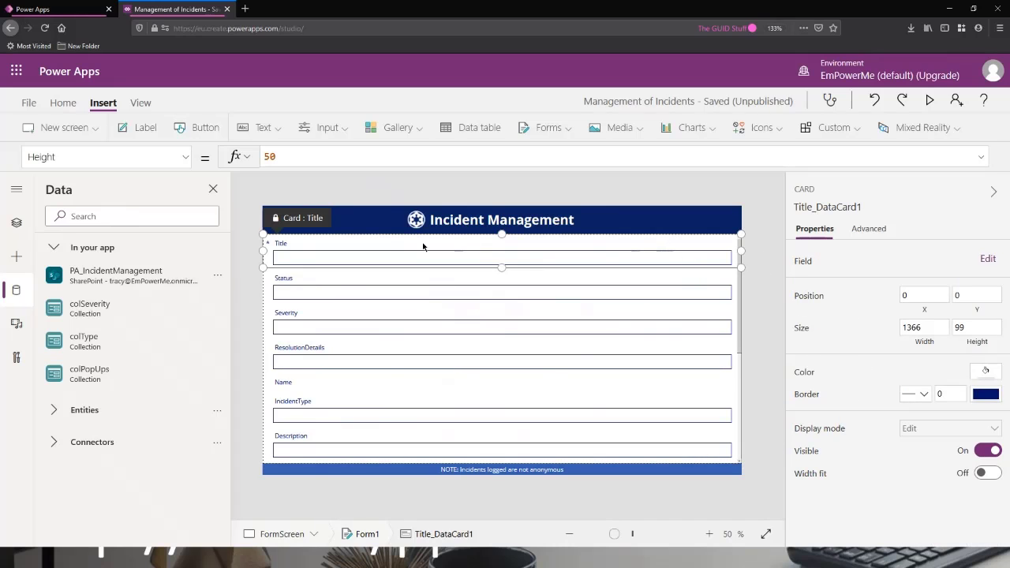
{"action": "left_click", "coordinate": [15, 223]}
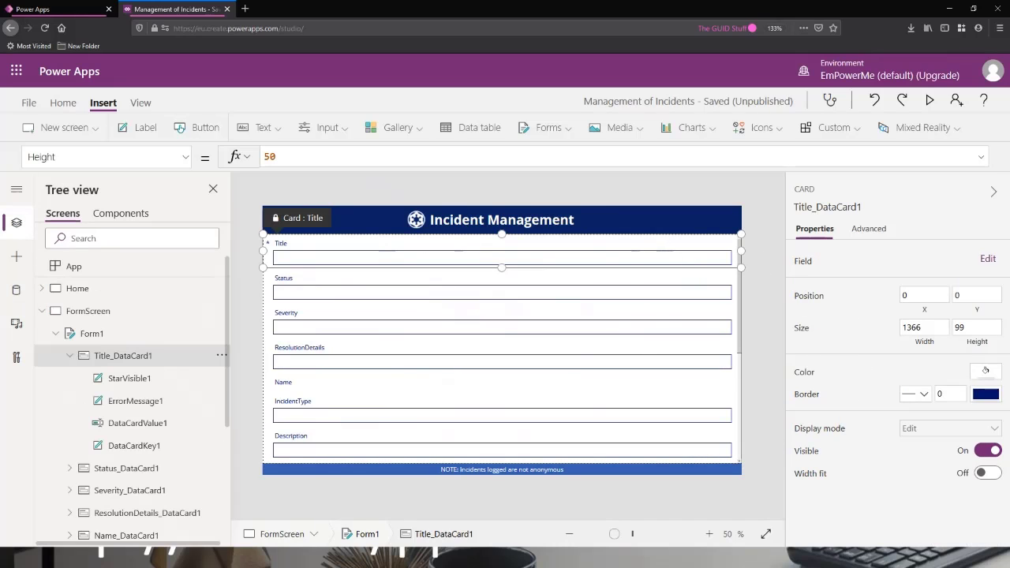
{"action": "left_click", "coordinate": [70, 356]}
{"action": "left_click", "coordinate": [121, 337]}
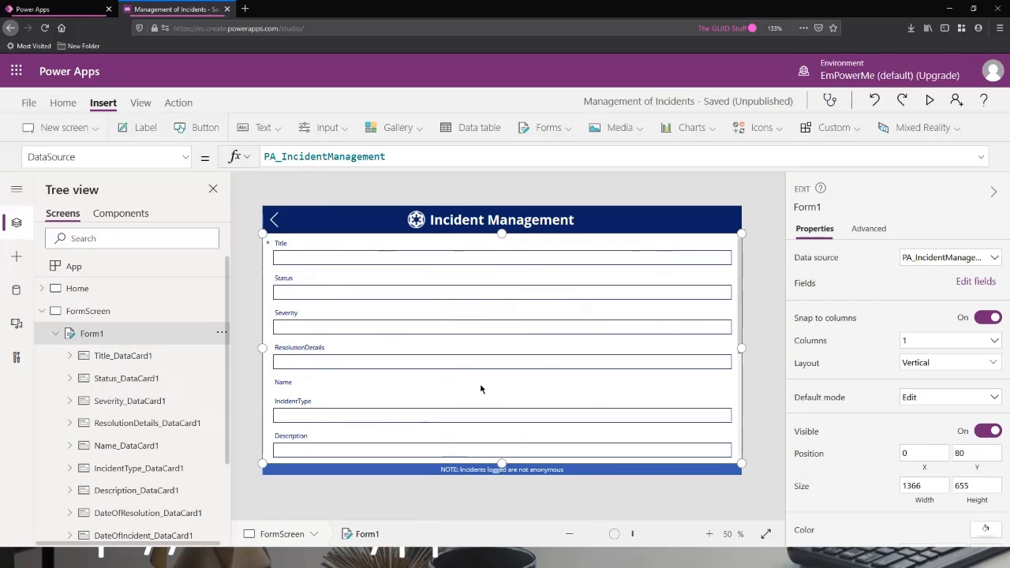
- Examine the data cards listed under Form1 and expand Title_DataCard1 to view its controls
{"action": "scroll", "coordinate": [135, 366], "scroll_direction": "down", "scroll_amount": 3}
{"action": "scroll", "coordinate": [135, 366], "scroll_direction": "up", "scroll_amount": 3}
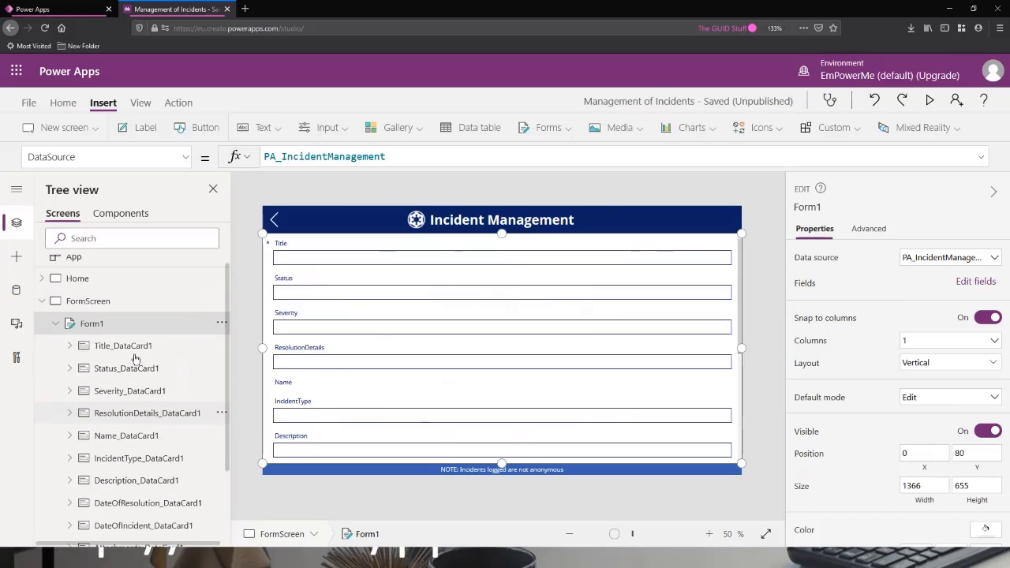
{"action": "scroll", "coordinate": [126, 347], "scroll_direction": "up", "scroll_amount": 1}
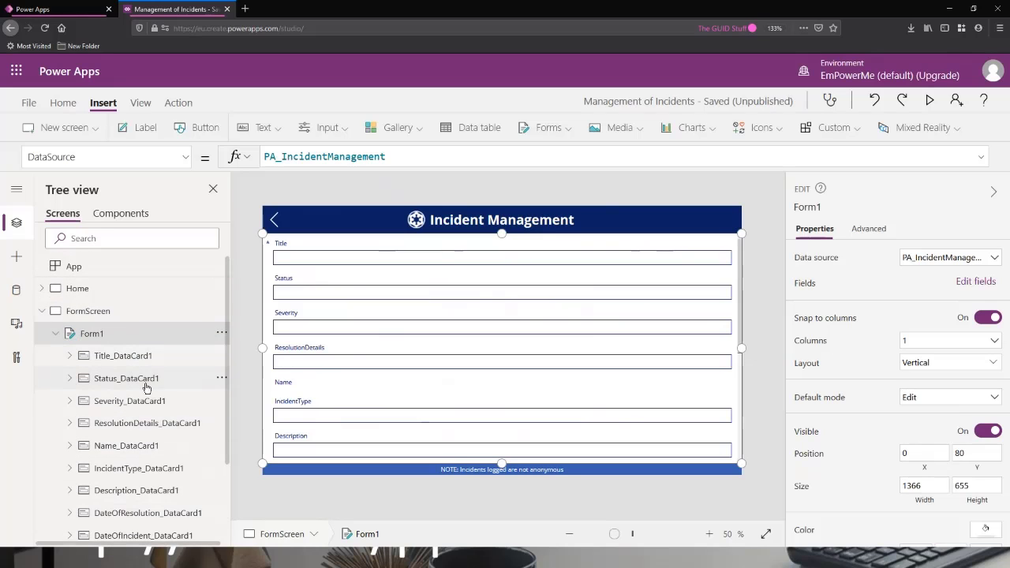
{"action": "scroll", "coordinate": [139, 333], "scroll_direction": "down", "scroll_amount": 2}
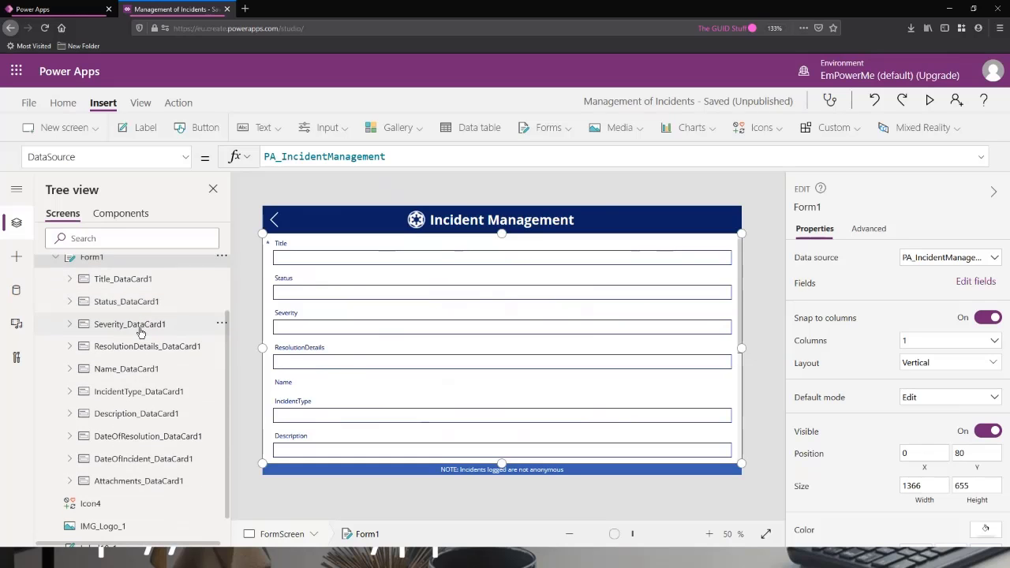
{"action": "scroll", "coordinate": [143, 331], "scroll_direction": "up", "scroll_amount": 2}
{"action": "scroll", "coordinate": [119, 354], "scroll_direction": "down", "scroll_amount": 2}
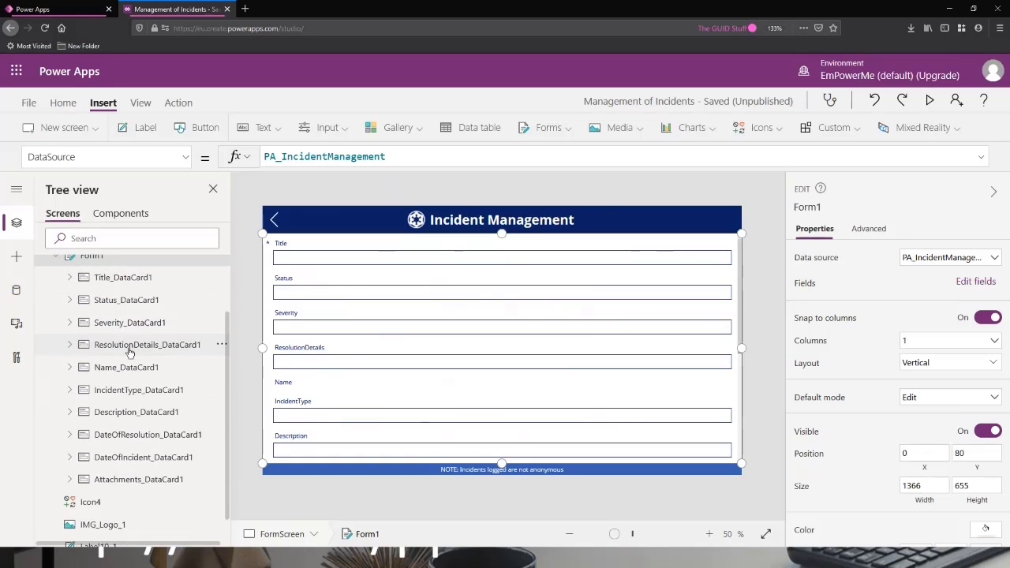
{"action": "scroll", "coordinate": [111, 371], "scroll_direction": "up", "scroll_amount": 2}
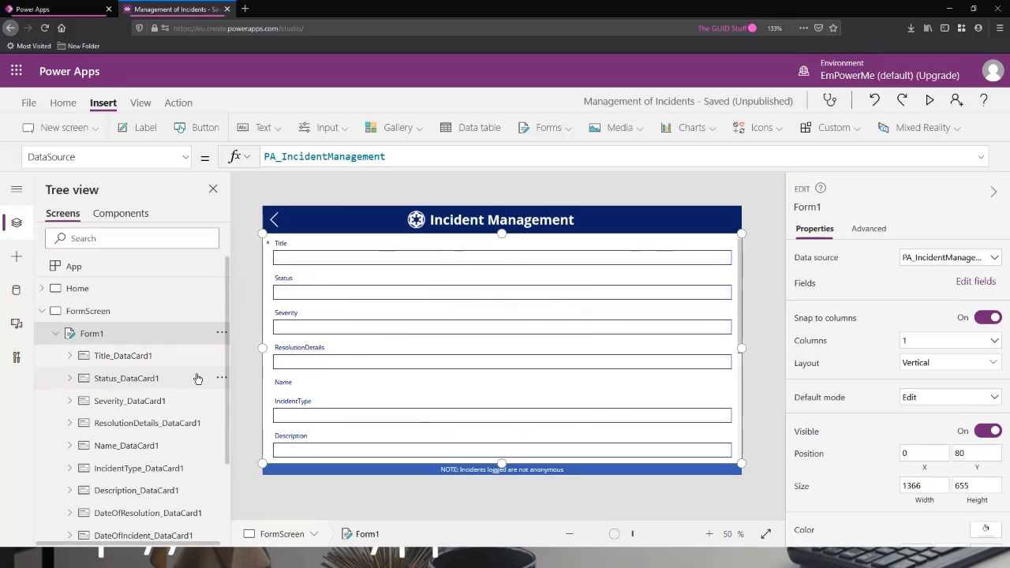
{"action": "left_click", "coordinate": [71, 356]}
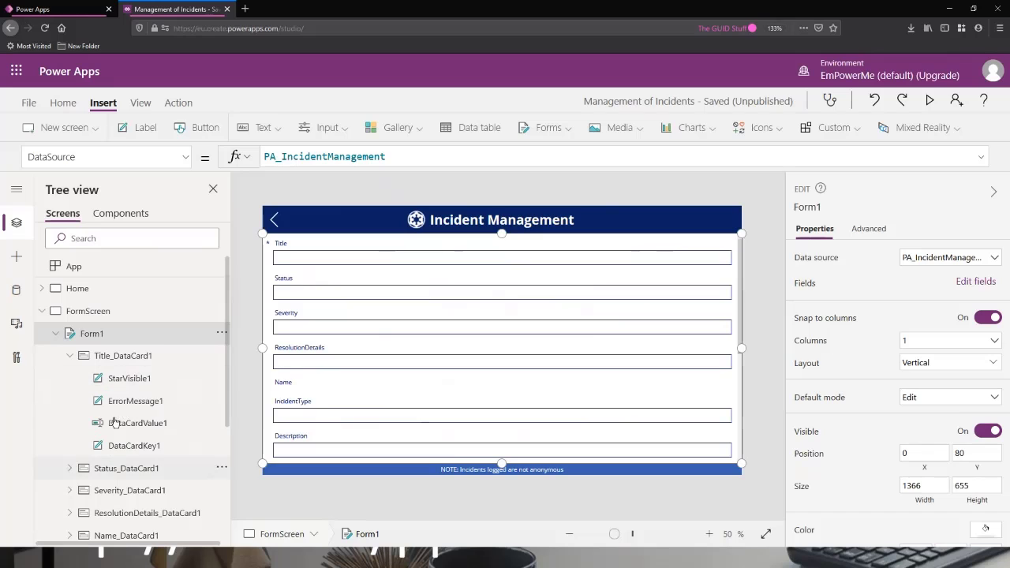
- Examine each control inside Title_DataCard1, view the advanced properties of its DataCardKey1 label, and compare the Form1 and card levels
{"action": "left_click", "coordinate": [128, 379]}
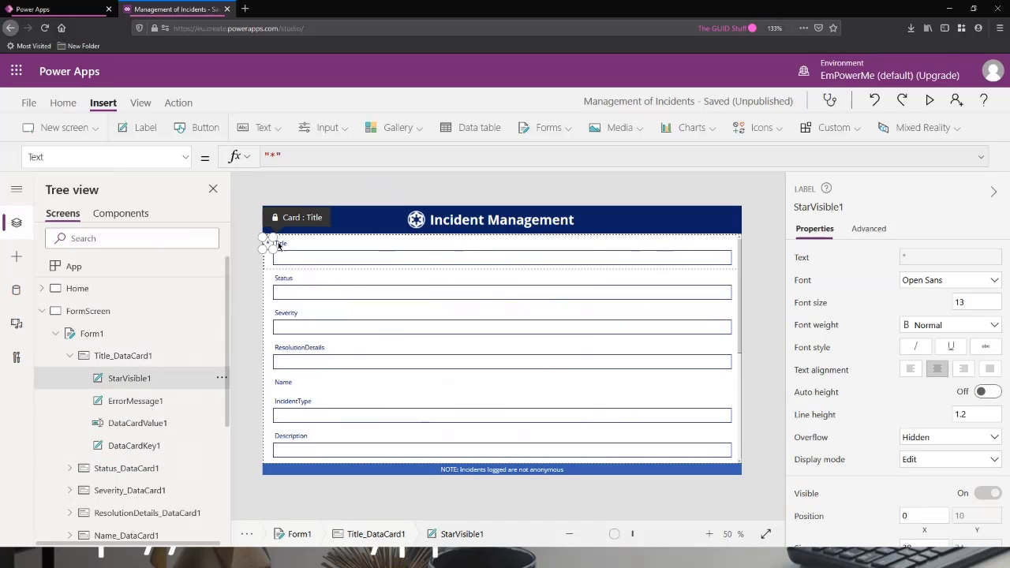
{"action": "left_click", "coordinate": [131, 401]}
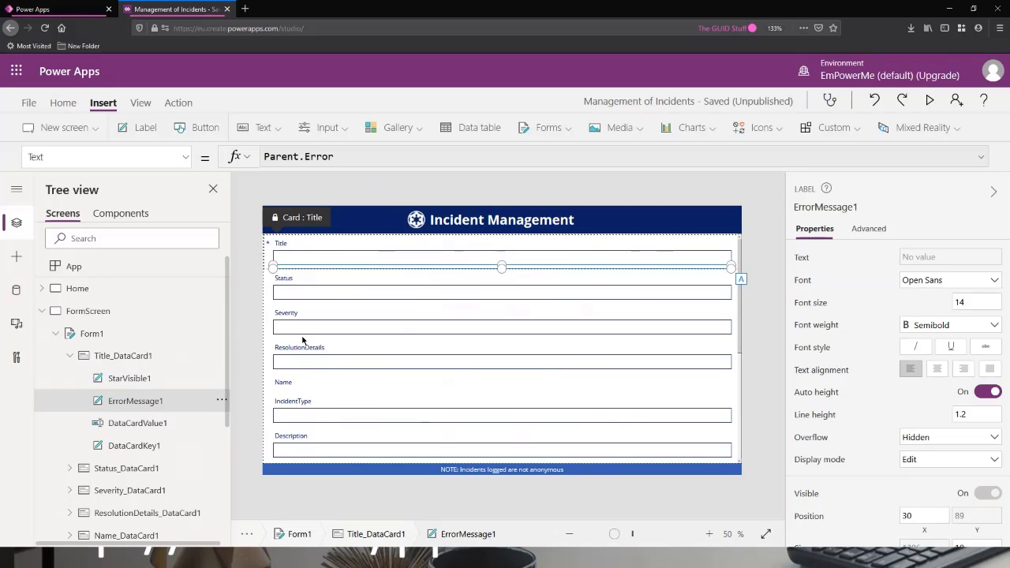
{"action": "left_click", "coordinate": [155, 425]}
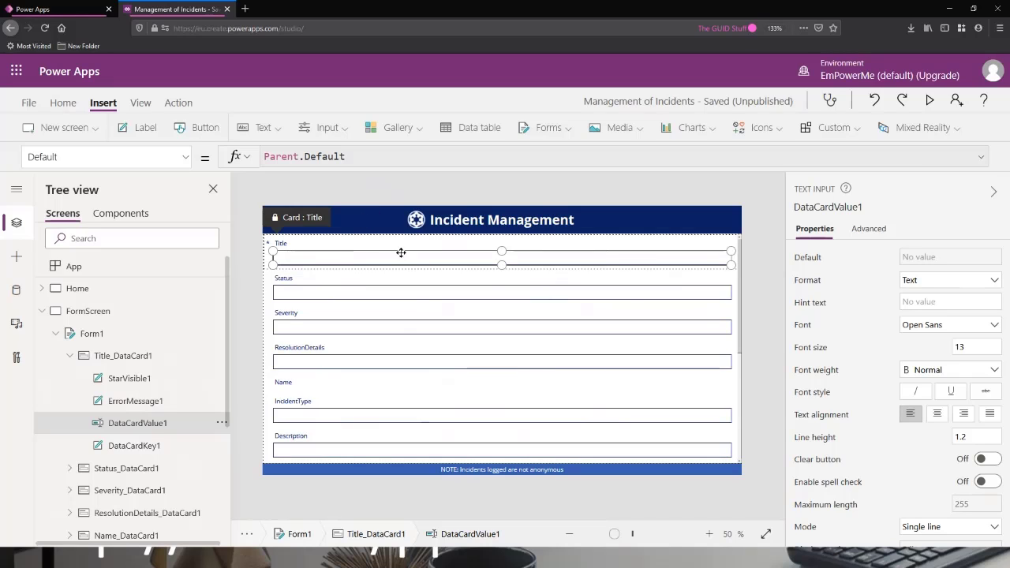
{"action": "left_click", "coordinate": [146, 447]}
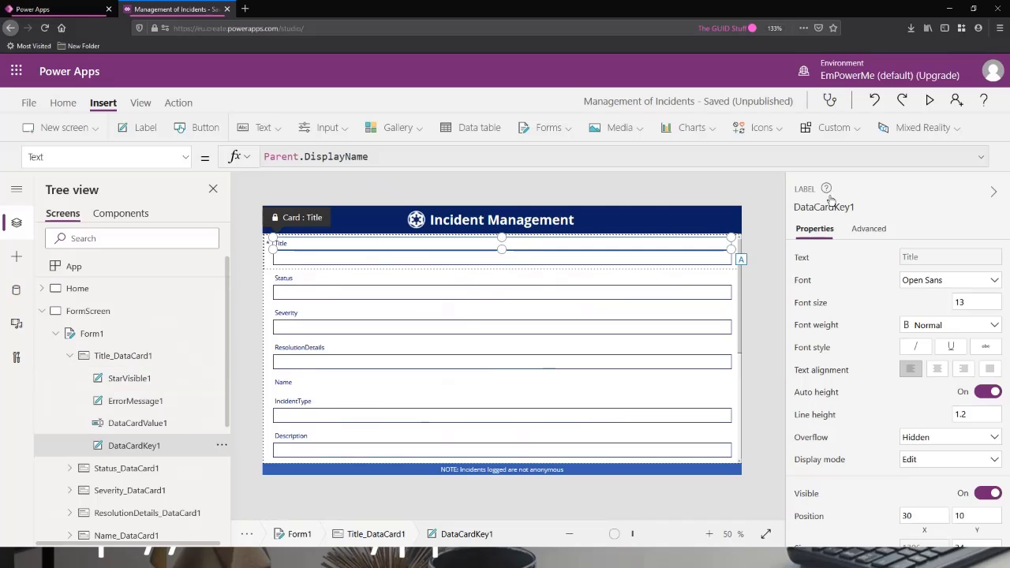
{"action": "left_click", "coordinate": [868, 229]}
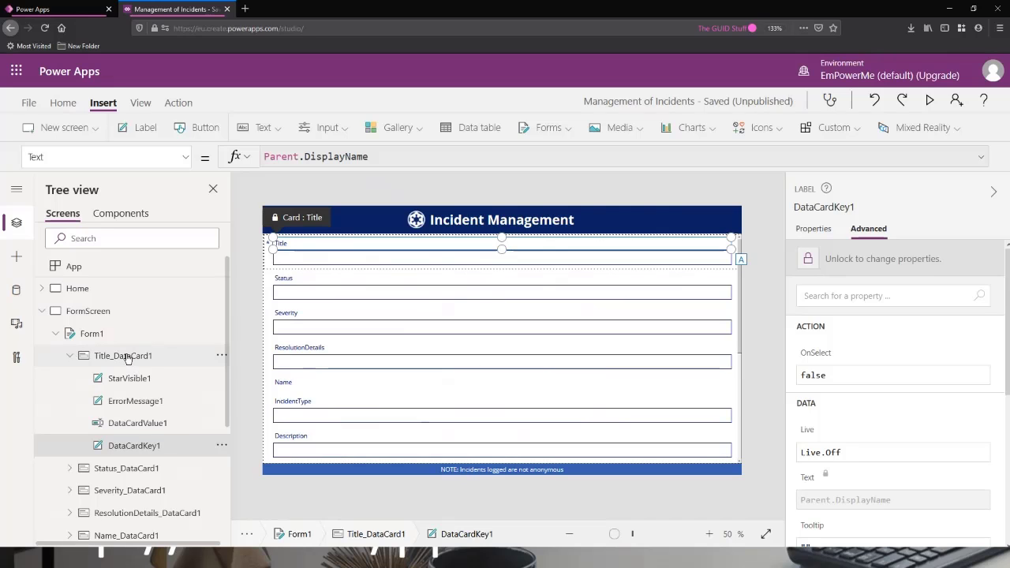
{"action": "left_click", "coordinate": [92, 338]}
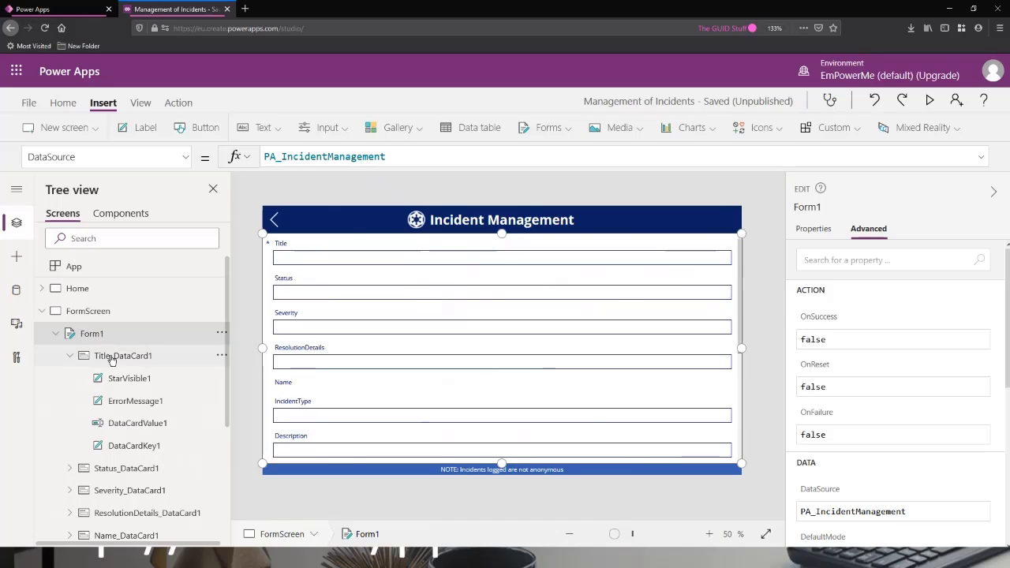
{"action": "left_click", "coordinate": [111, 357]}
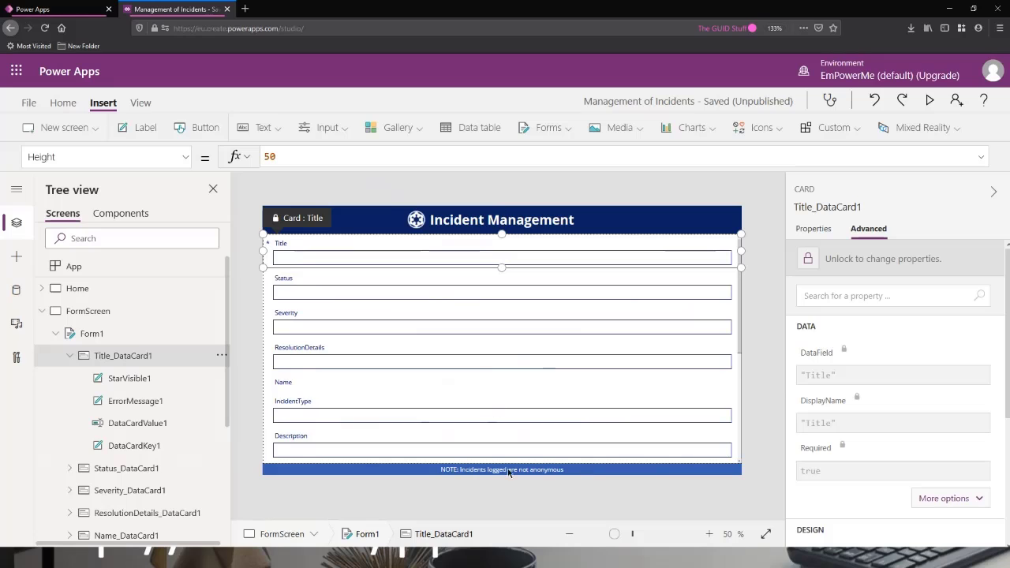
- Turn off Snap to columns for Form1 and narrow the form from both sides to 834 wide at X 340
{"action": "left_click", "coordinate": [101, 334]}
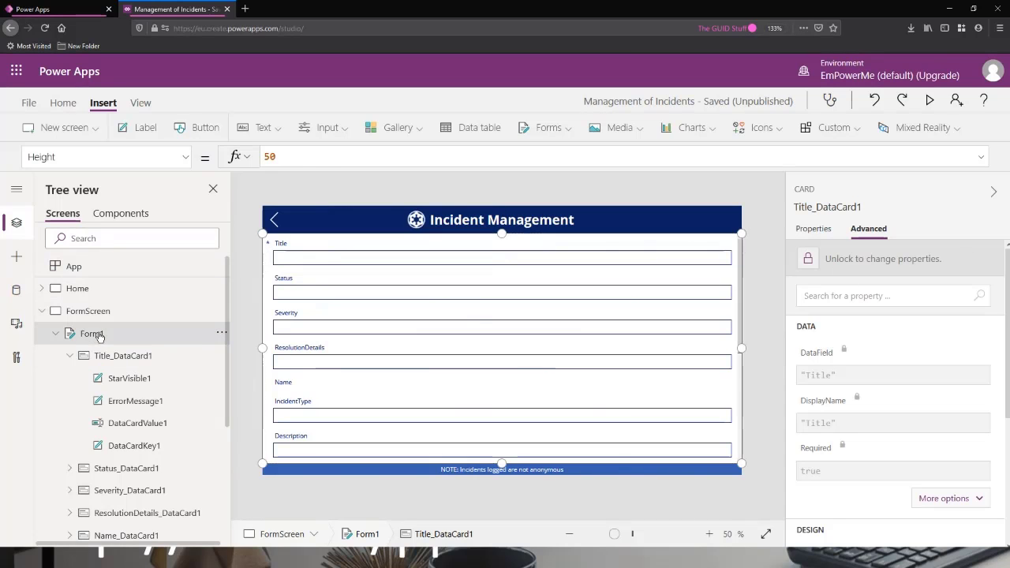
{"action": "left_click", "coordinate": [821, 230]}
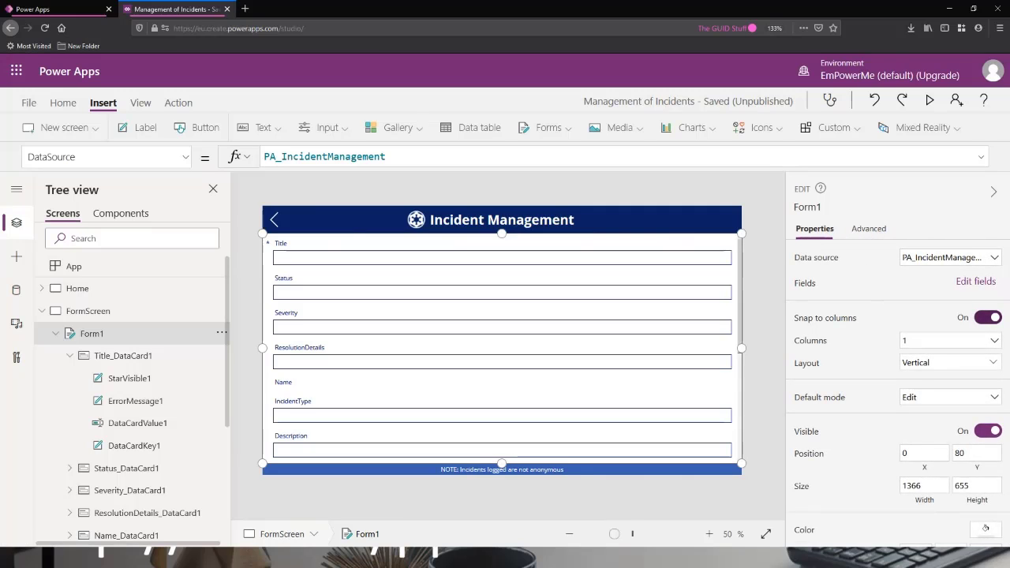
{"action": "left_click", "coordinate": [978, 319]}
{"action": "left_click_drag", "start_coordinate": [741, 347], "coordinate": [674, 347]}
{"action": "left_click_drag", "start_coordinate": [261, 348], "coordinate": [394, 356]}
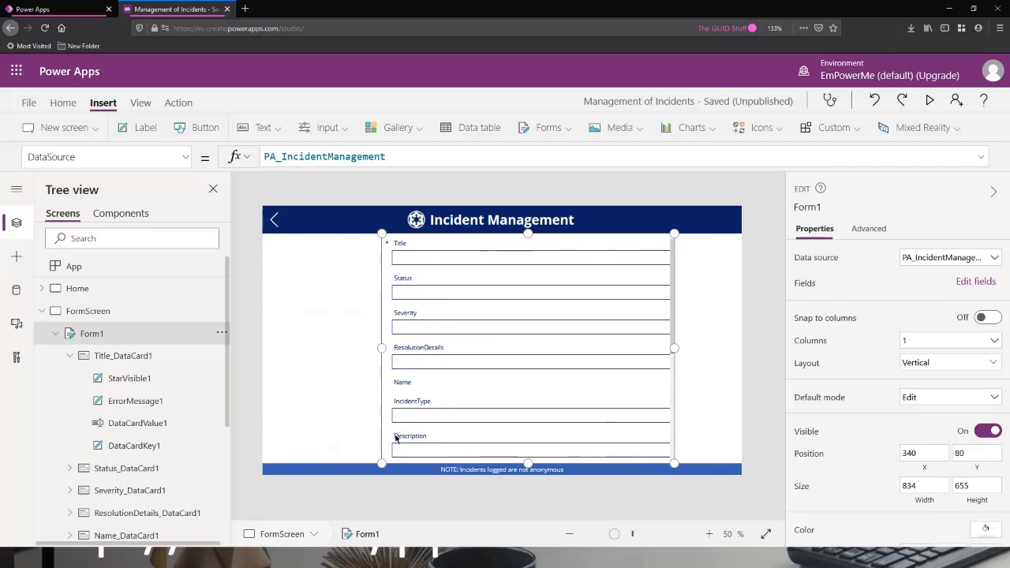
- Preview FormScreen with the narrowed form and return to editing
{"action": "left_click", "coordinate": [929, 100]}
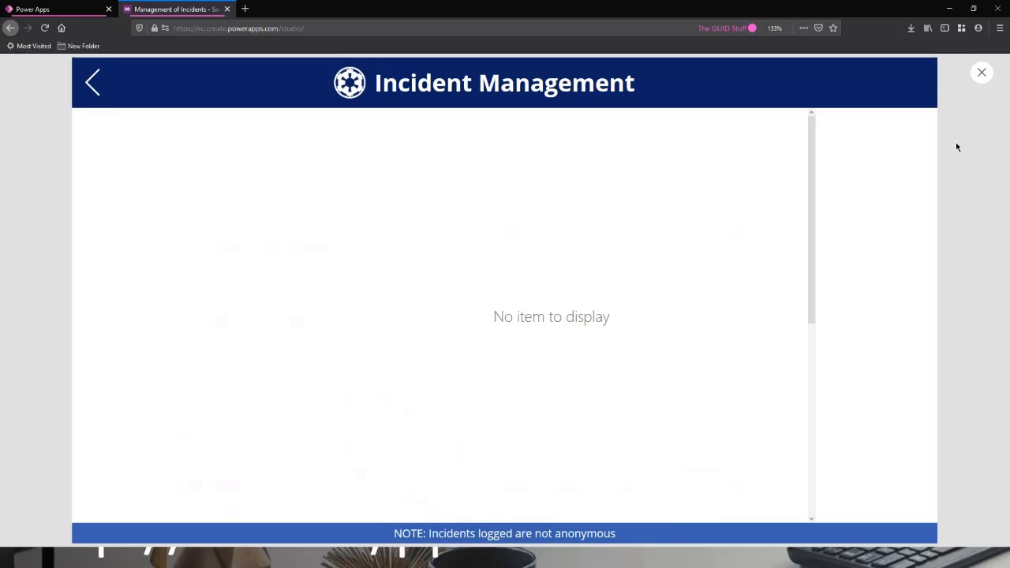
{"action": "left_click", "coordinate": [981, 73]}
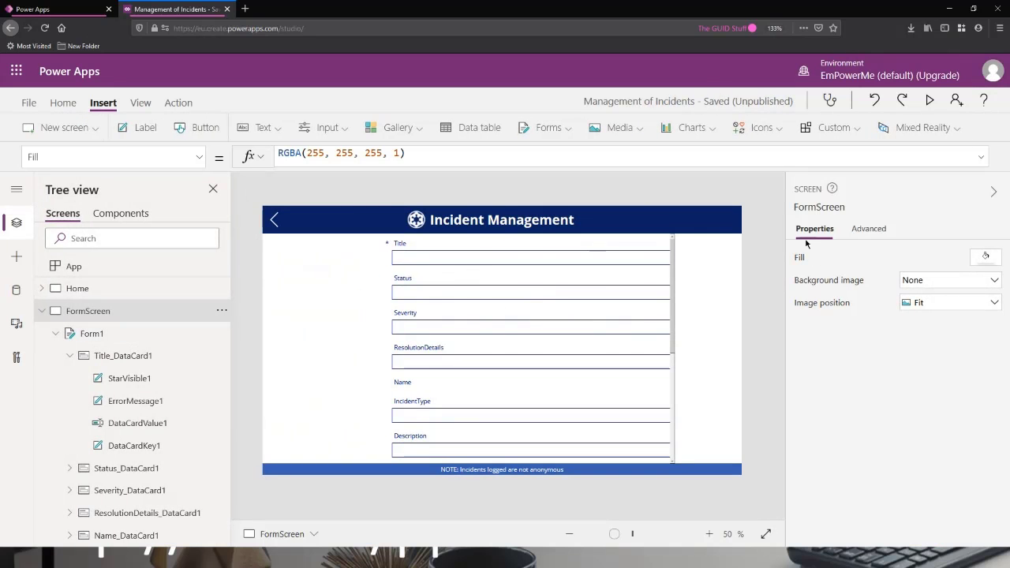
- Enter FormMode.Edit as the DefaultMode formula of Form1 and preview the screen
{"action": "left_click", "coordinate": [104, 333]}
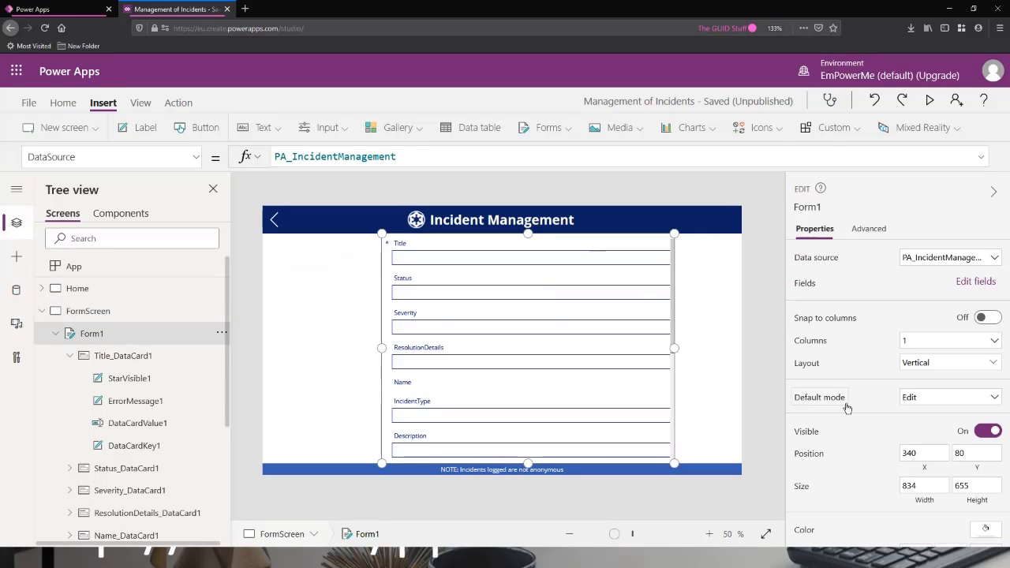
{"action": "left_click", "coordinate": [82, 158]}
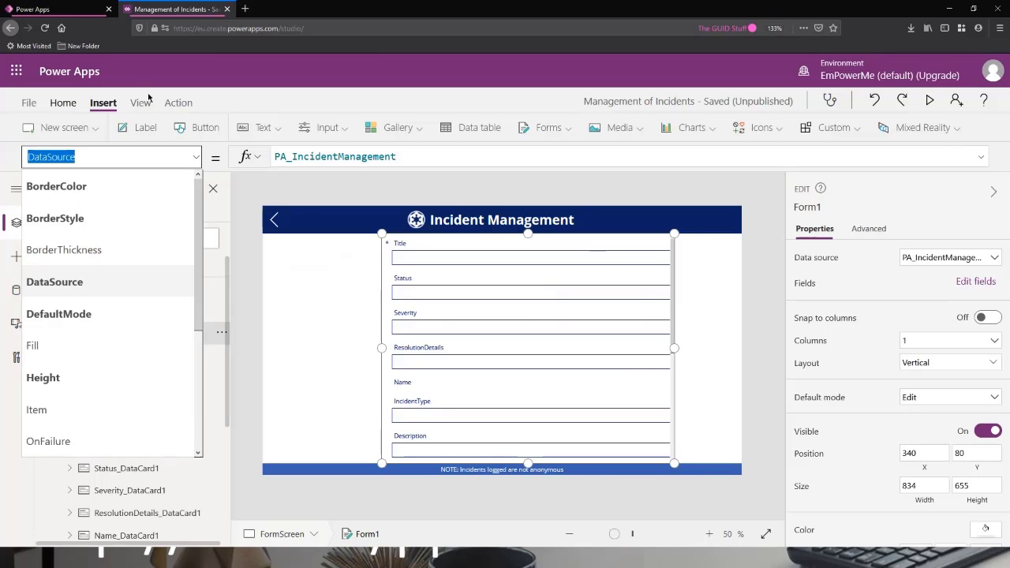
{"action": "left_click", "coordinate": [145, 312]}
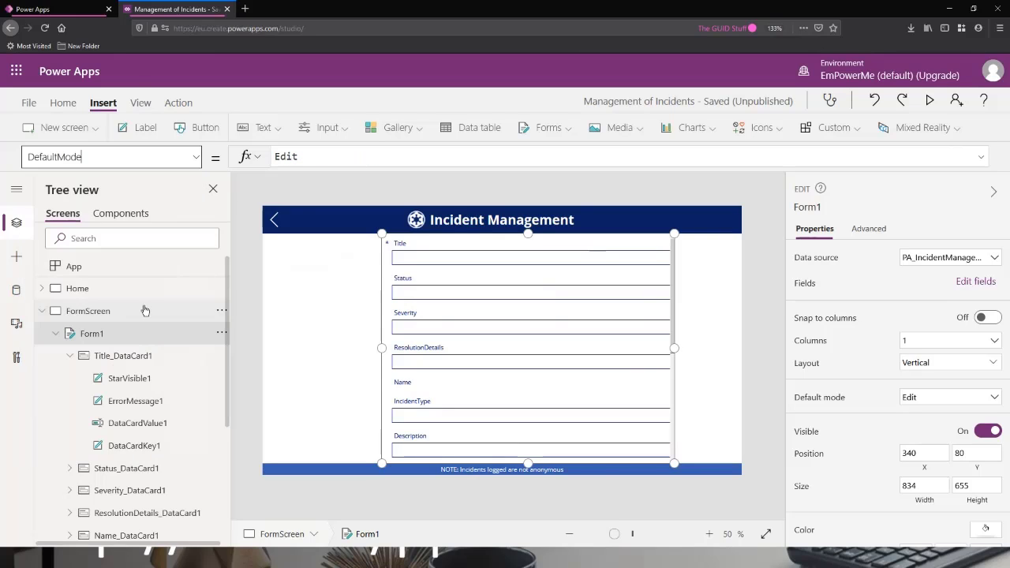
{"action": "left_click", "coordinate": [312, 158]}
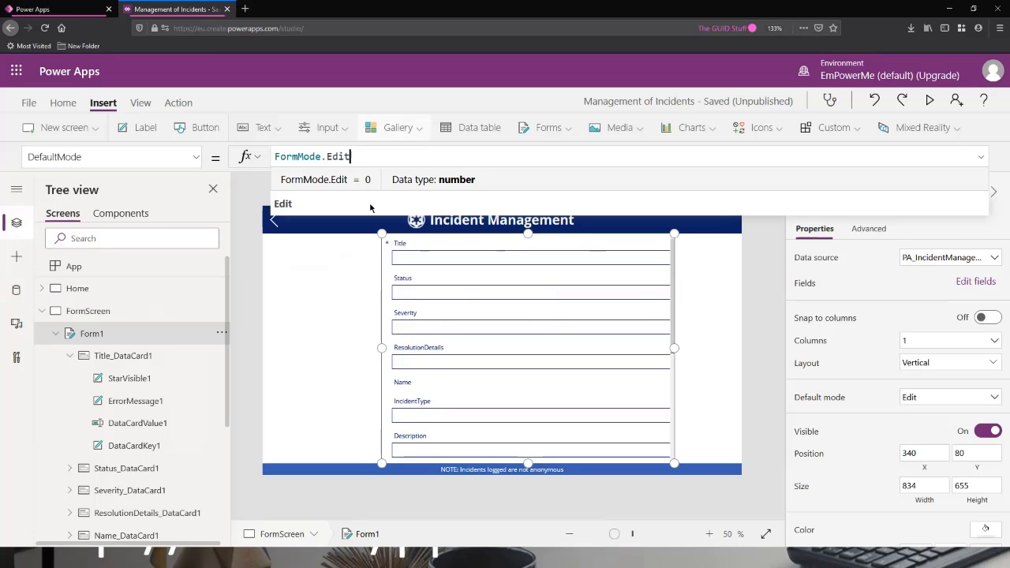
{"action": "left_click", "coordinate": [929, 100]}
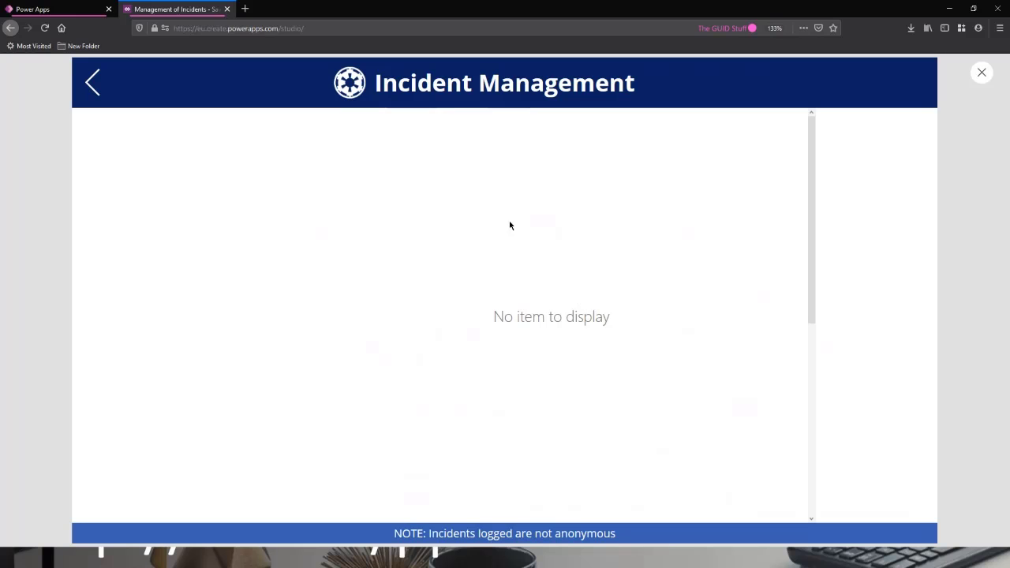
{"action": "left_click", "coordinate": [981, 74]}
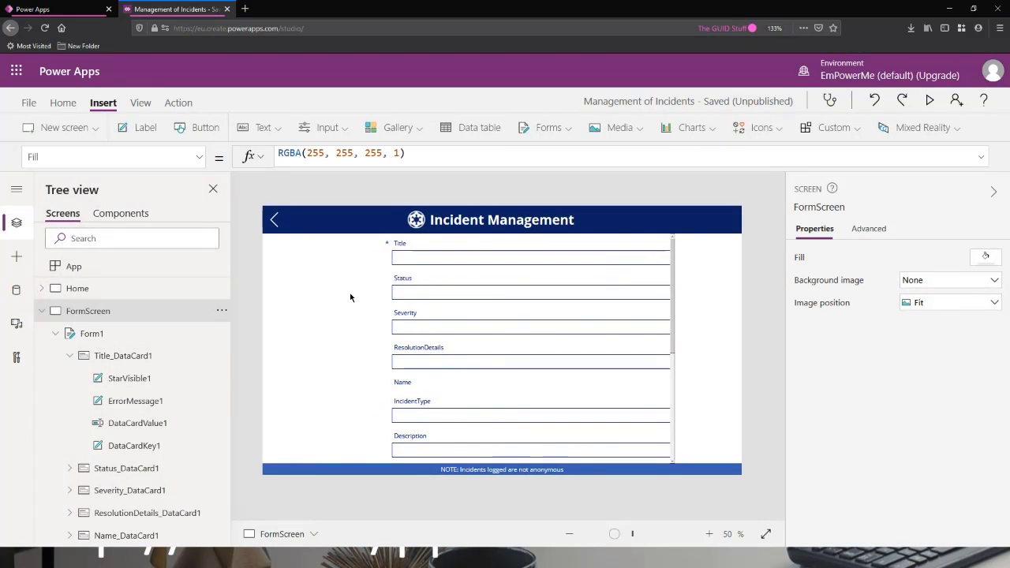
- Change the DefaultMode formula of Form1 to FormMode.New
{"action": "left_click", "coordinate": [110, 334]}
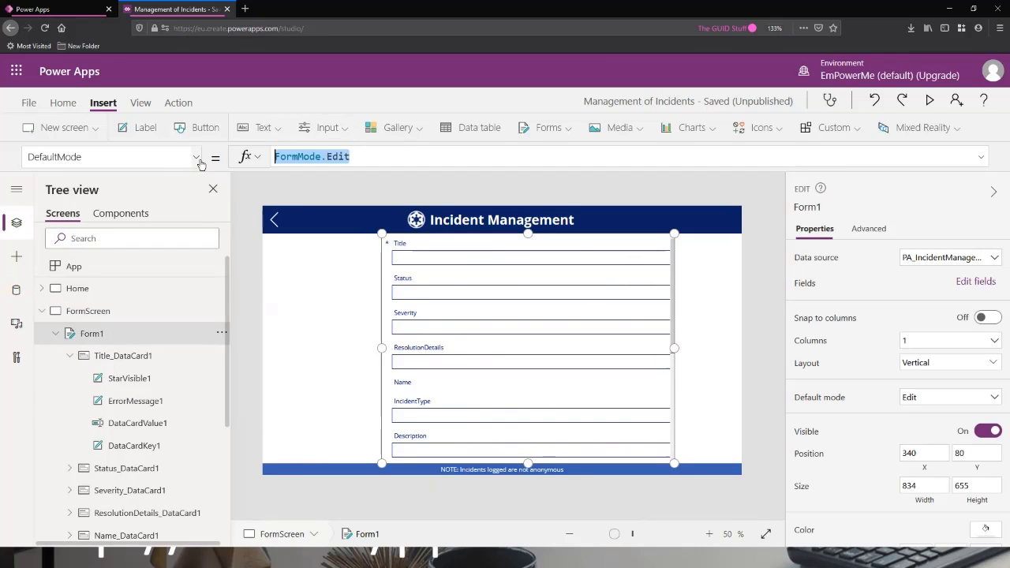
{"action": "left_click", "coordinate": [362, 156]}
{"action": "double_click", "coordinate": [333, 156]}
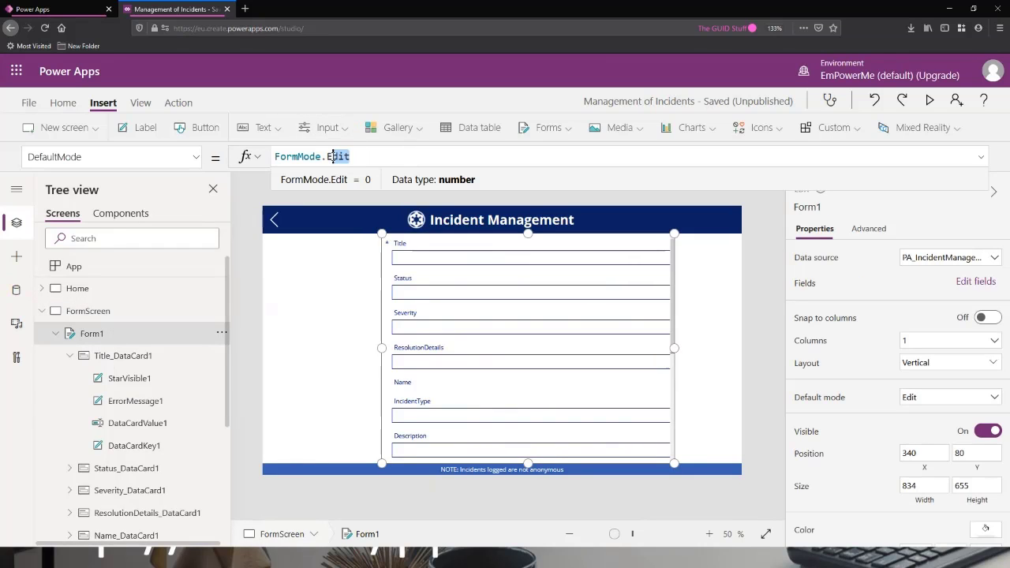
{"action": "type", "text": "New"}
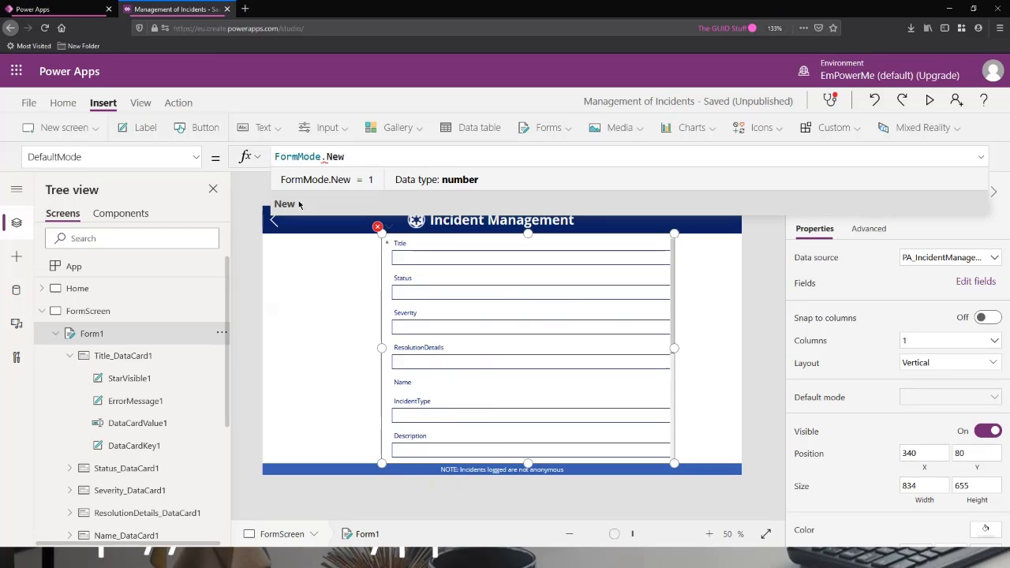
{"action": "left_click", "coordinate": [300, 203]}
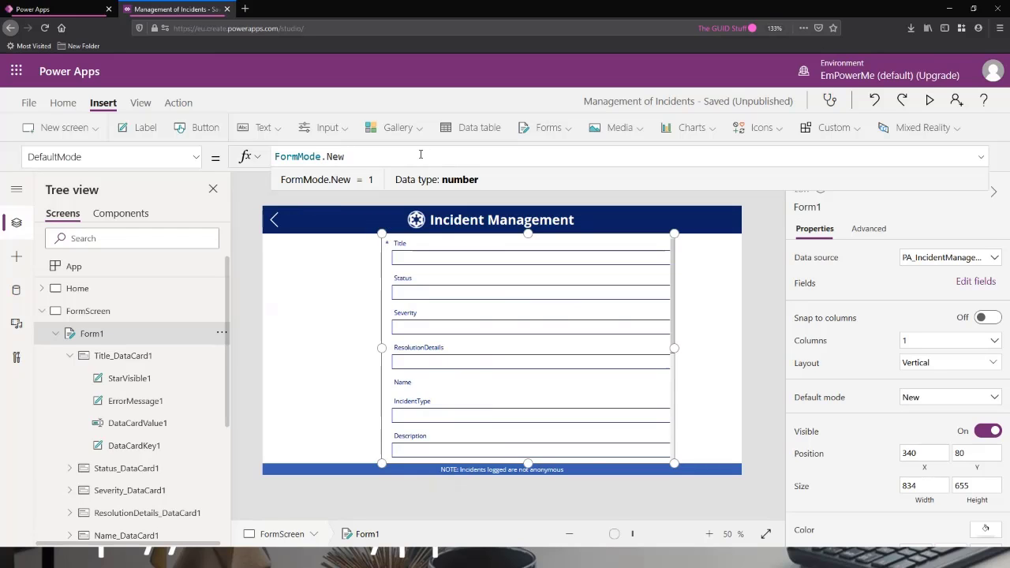
- Preview FormScreen, look through all form fields down to Attachments, and close the preview
{"action": "left_click", "coordinate": [930, 100]}
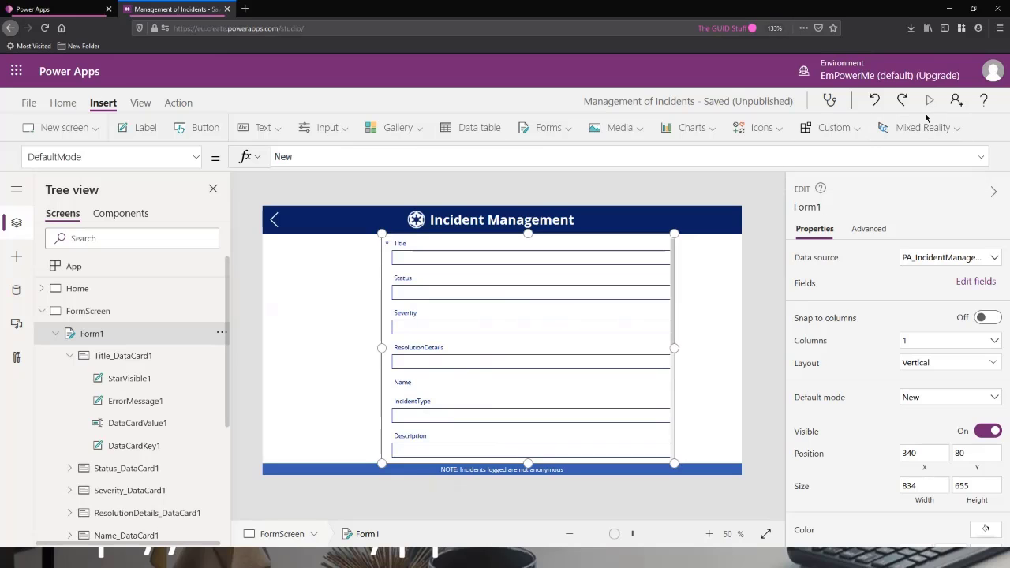
{"action": "scroll", "coordinate": [613, 243], "scroll_direction": "down", "scroll_amount": 5}
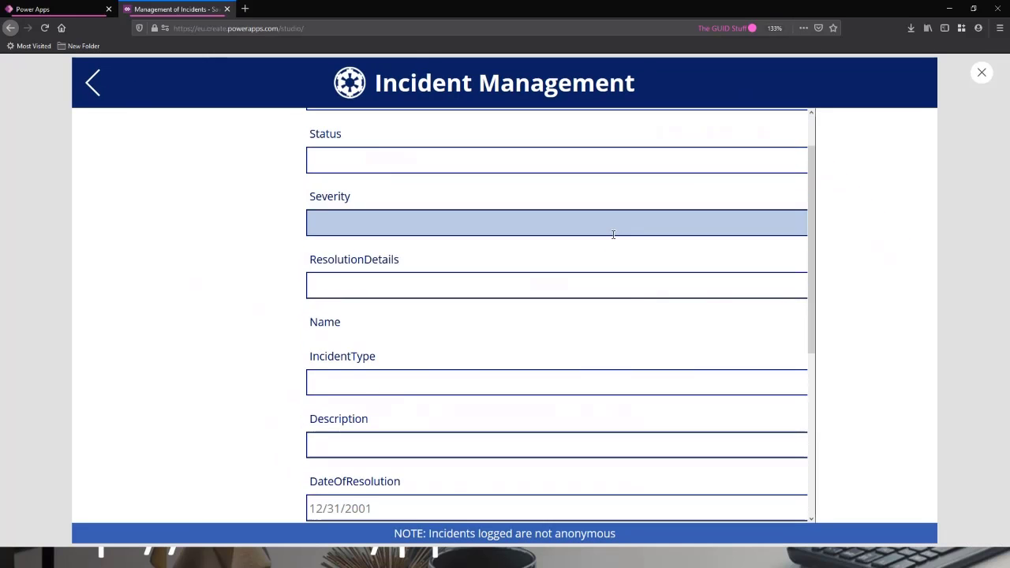
{"action": "scroll", "coordinate": [710, 268], "scroll_direction": "up", "scroll_amount": 5}
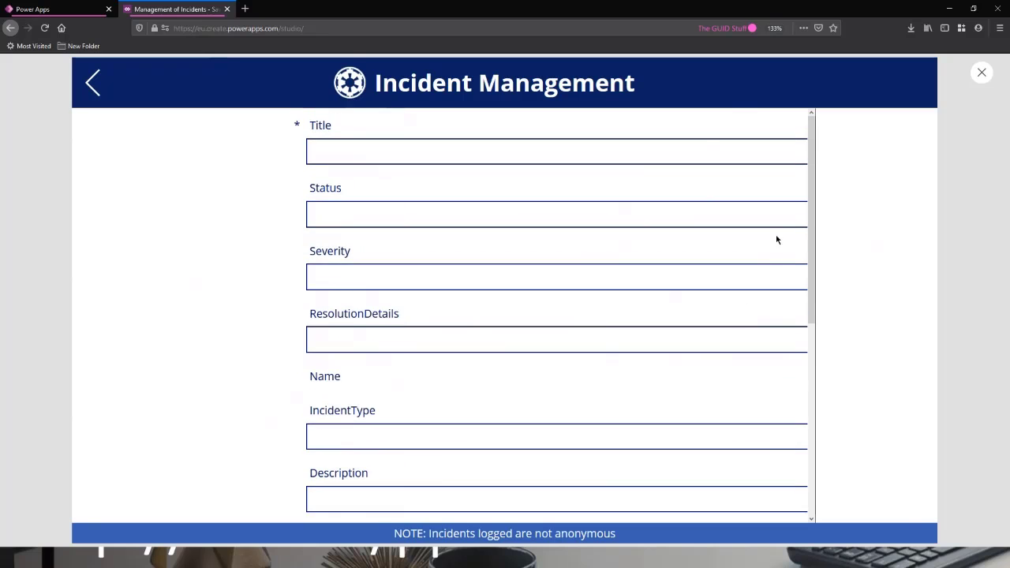
{"action": "scroll", "coordinate": [757, 223], "scroll_direction": "down", "scroll_amount": 5}
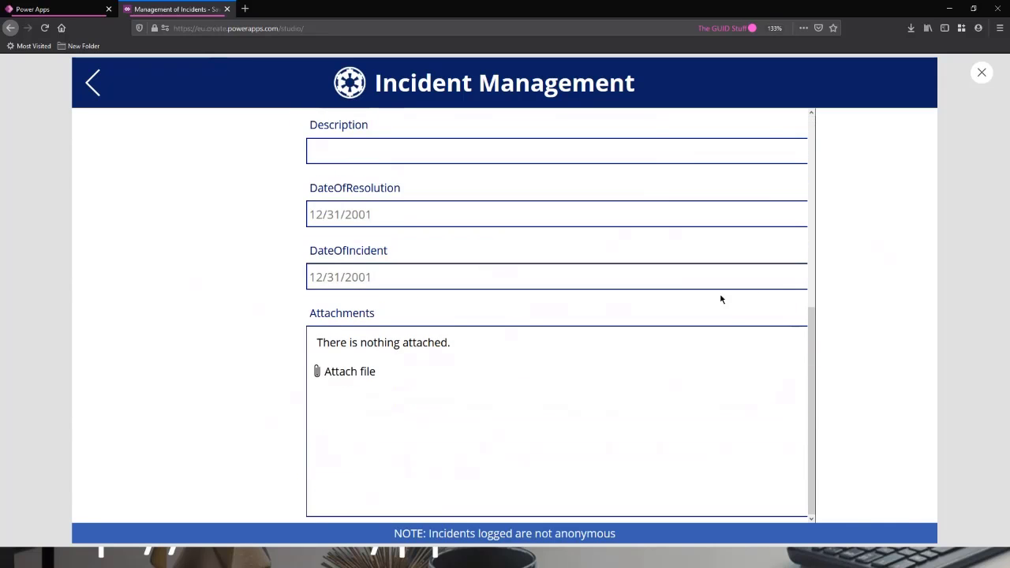
{"action": "scroll", "coordinate": [728, 337], "scroll_direction": "up", "scroll_amount": 5}
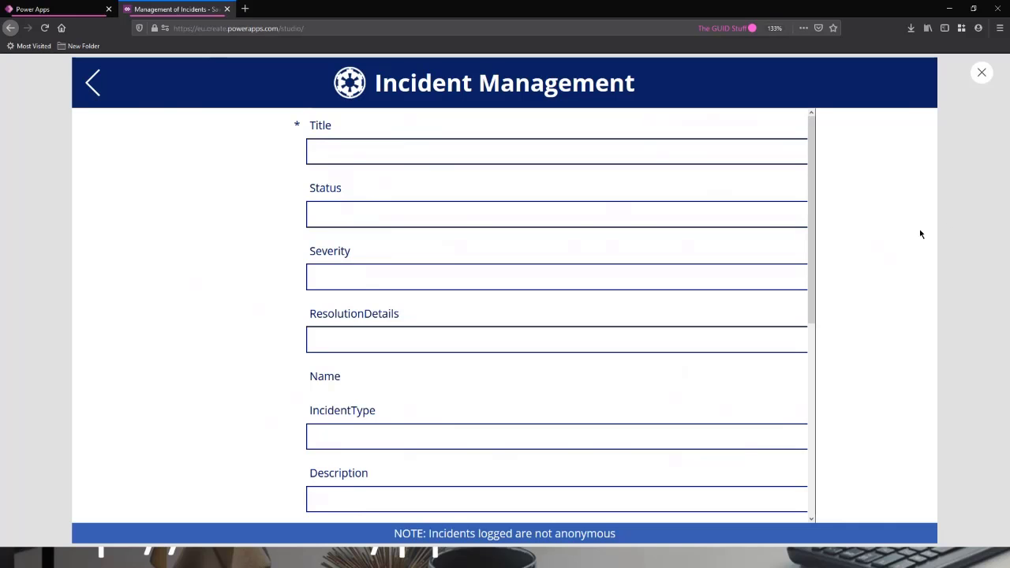
{"action": "left_click", "coordinate": [983, 75]}
- Widen Form1 to the full screen width of 1366, starting at X 0
{"action": "left_click", "coordinate": [622, 293]}
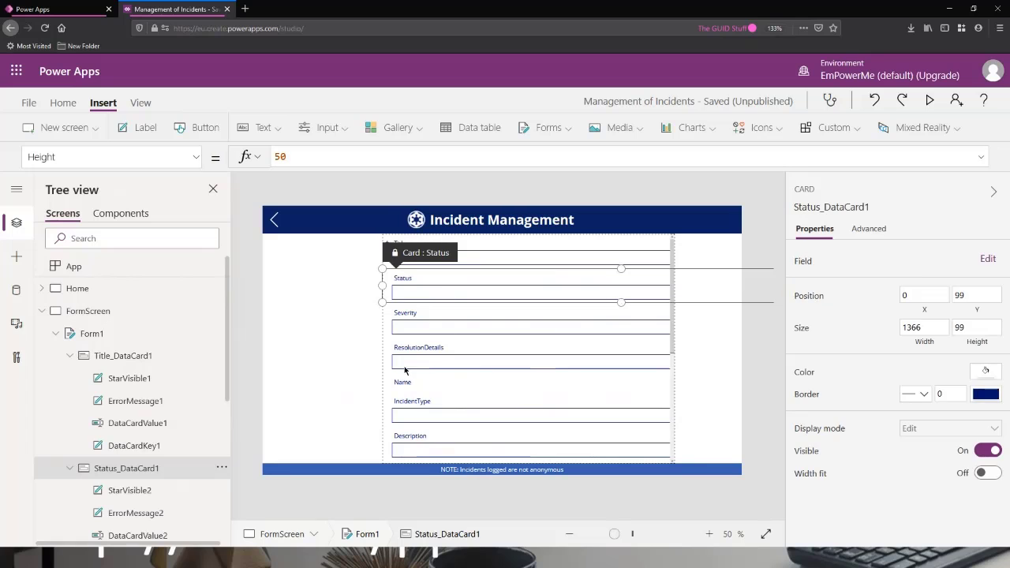
{"action": "left_click", "coordinate": [88, 334]}
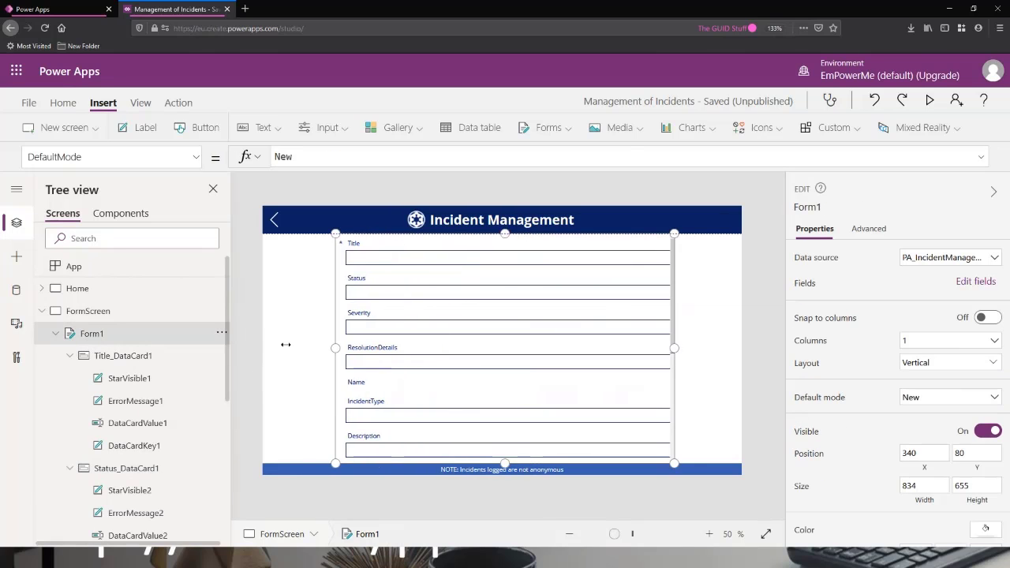
{"action": "left_click_drag", "start_coordinate": [286, 345], "coordinate": [263, 348]}
{"action": "left_click_drag", "start_coordinate": [674, 348], "coordinate": [759, 362]}
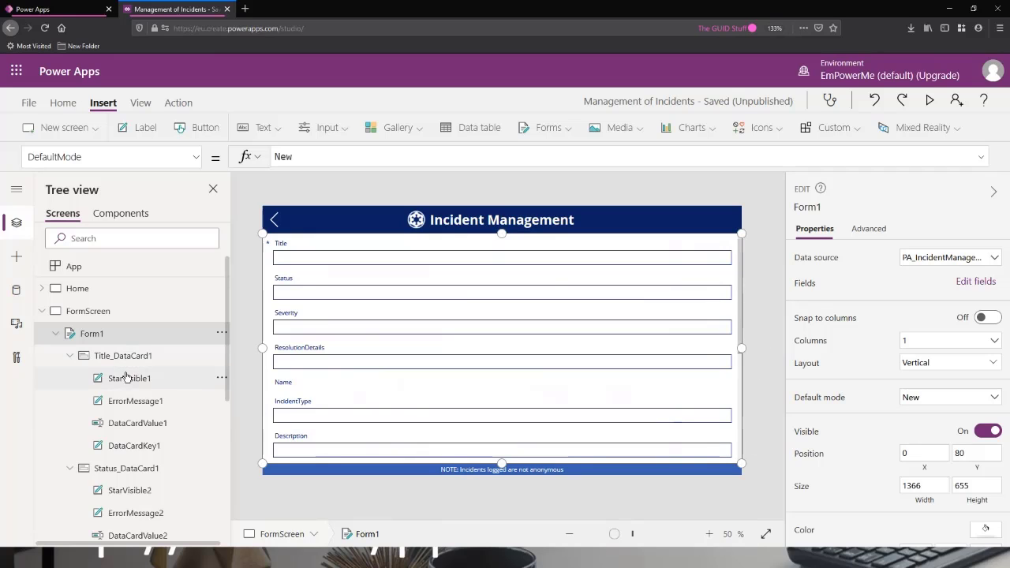
- Collapse the Title and Status data cards under Form1 and try selecting several cards together, starting with Title
{"action": "left_click", "coordinate": [69, 356]}
{"action": "left_click", "coordinate": [69, 378]}
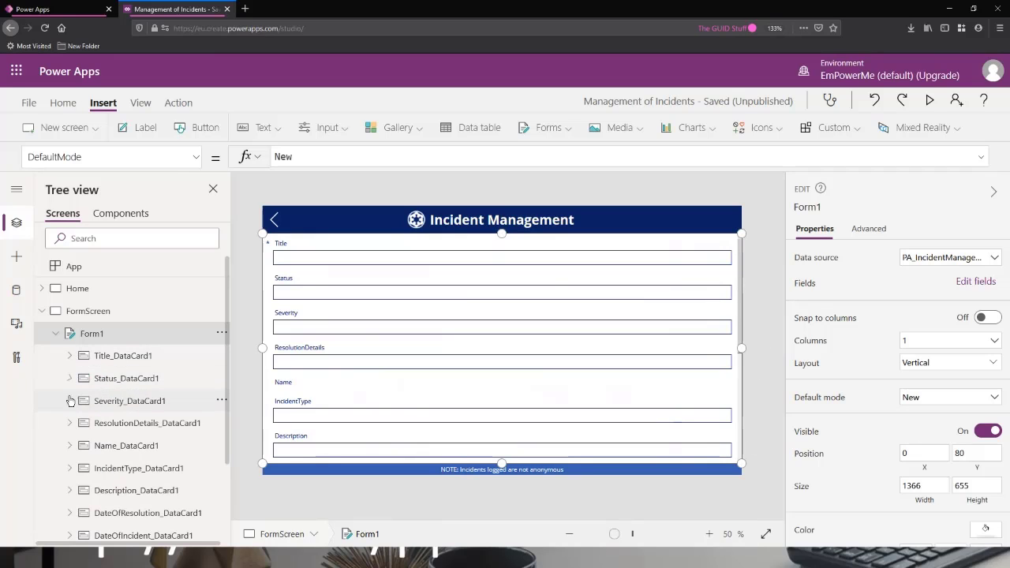
{"action": "left_click", "coordinate": [102, 356]}
{"action": "left_click", "coordinate": [131, 385]}
{"action": "left_click", "coordinate": [135, 405], "text": "ctrl"}
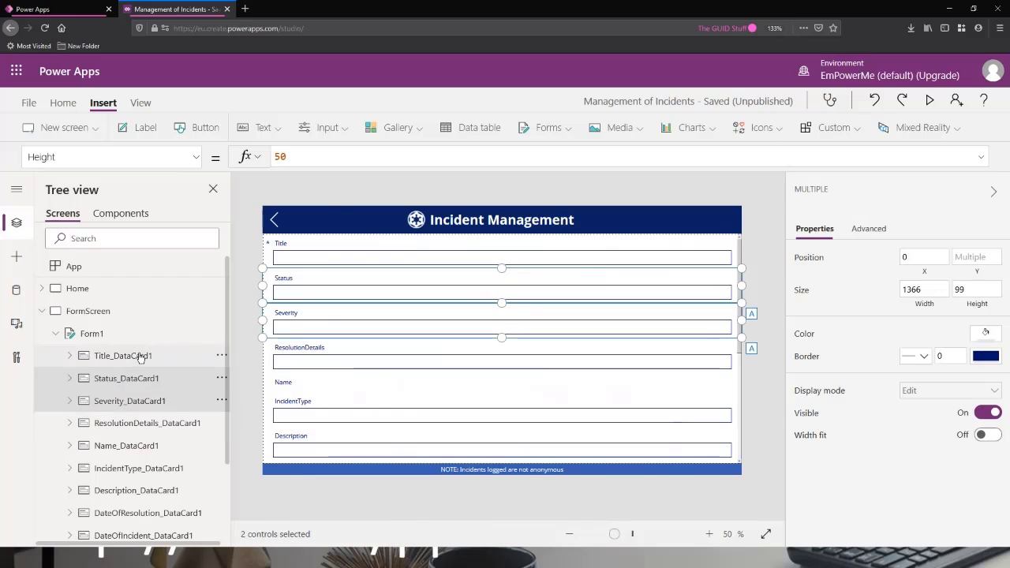
{"action": "left_click", "coordinate": [140, 362]}
{"action": "left_click", "coordinate": [139, 381]}
{"action": "left_click", "coordinate": [137, 403], "text": "ctrl"}
{"action": "left_click", "coordinate": [144, 364]}
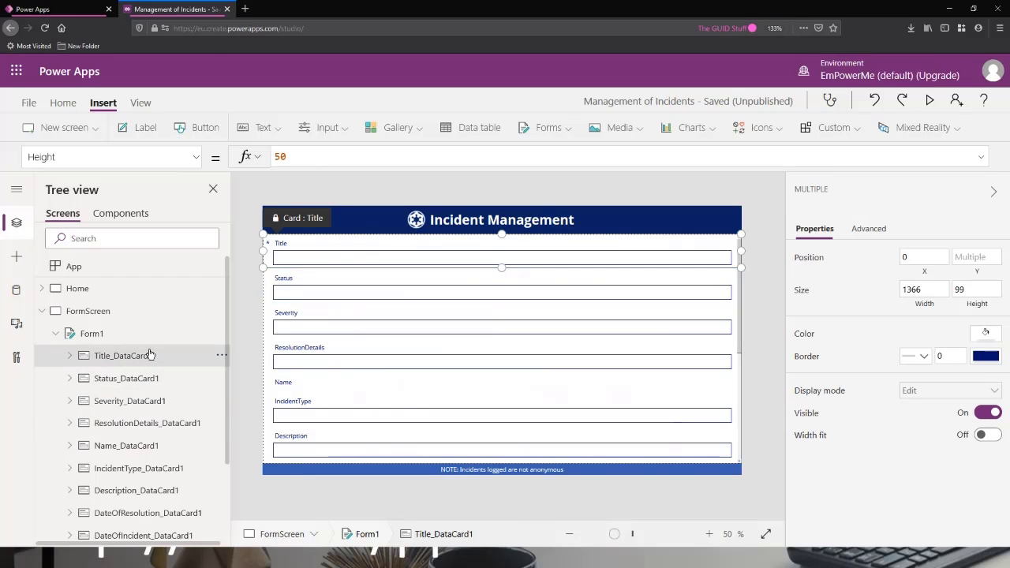
{"action": "left_click", "coordinate": [153, 379]}
{"action": "left_click", "coordinate": [154, 359]}
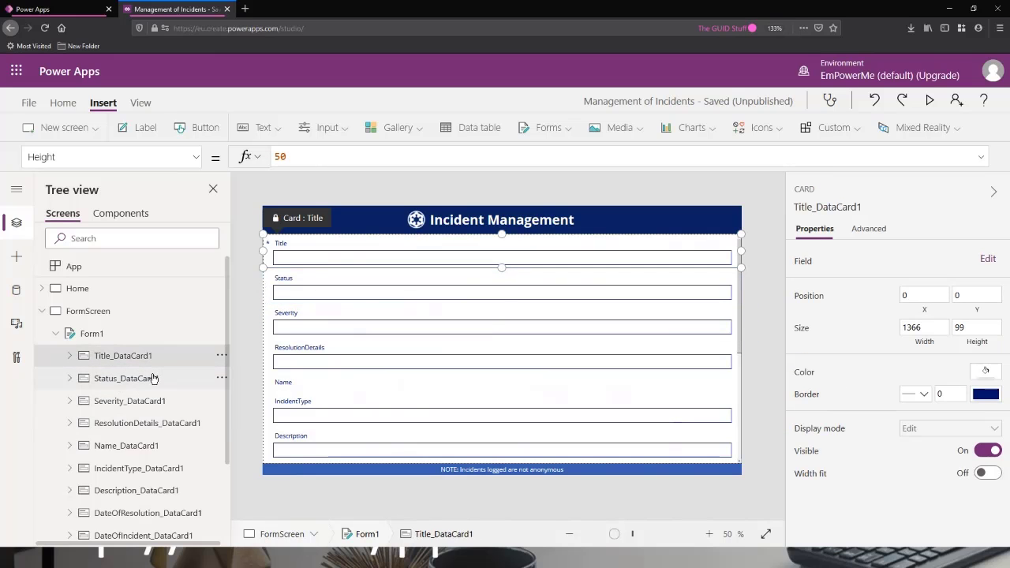
{"action": "left_click", "coordinate": [154, 379]}
{"action": "left_click", "coordinate": [155, 360]}
- Select all data cards from Status through Attachments together and narrow them to a width of about 986
{"action": "left_click", "coordinate": [150, 382]}
{"action": "left_click", "coordinate": [150, 401], "text": "ctrl"}
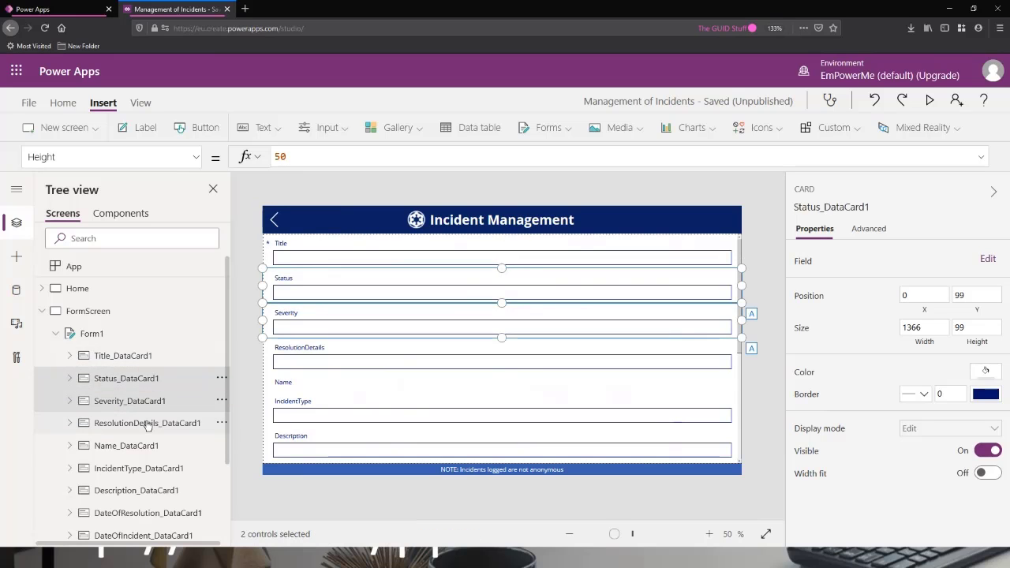
{"action": "left_click", "coordinate": [151, 423], "text": "ctrl"}
{"action": "left_click", "coordinate": [152, 446], "text": "ctrl"}
{"action": "scroll", "coordinate": [155, 412], "scroll_direction": "down", "scroll_amount": 1}
{"action": "scroll", "coordinate": [155, 412], "scroll_direction": "down", "scroll_amount": 1}
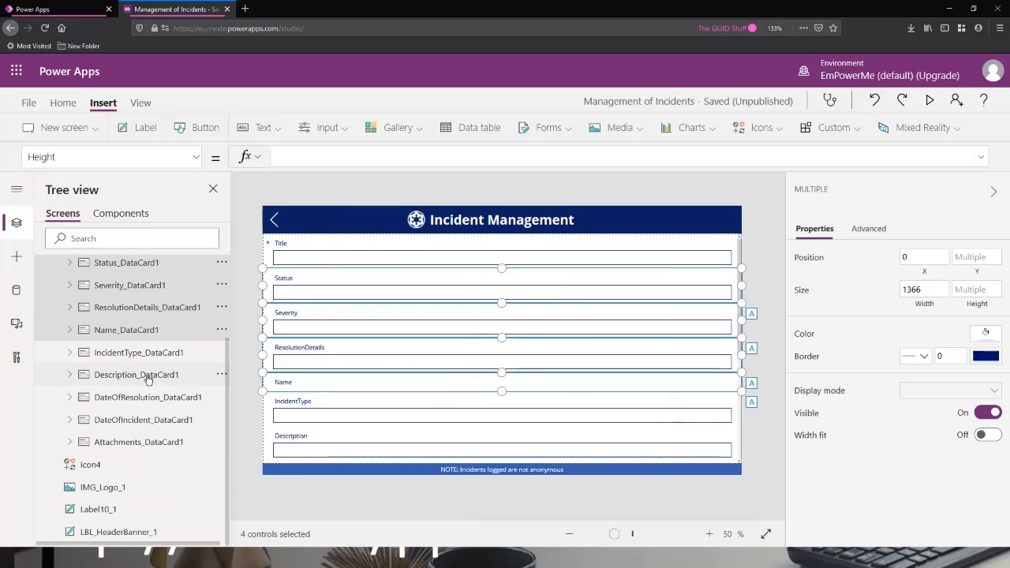
{"action": "left_click", "coordinate": [144, 353], "text": "ctrl"}
{"action": "left_click", "coordinate": [143, 375], "text": "ctrl"}
{"action": "left_click", "coordinate": [139, 421], "text": "ctrl"}
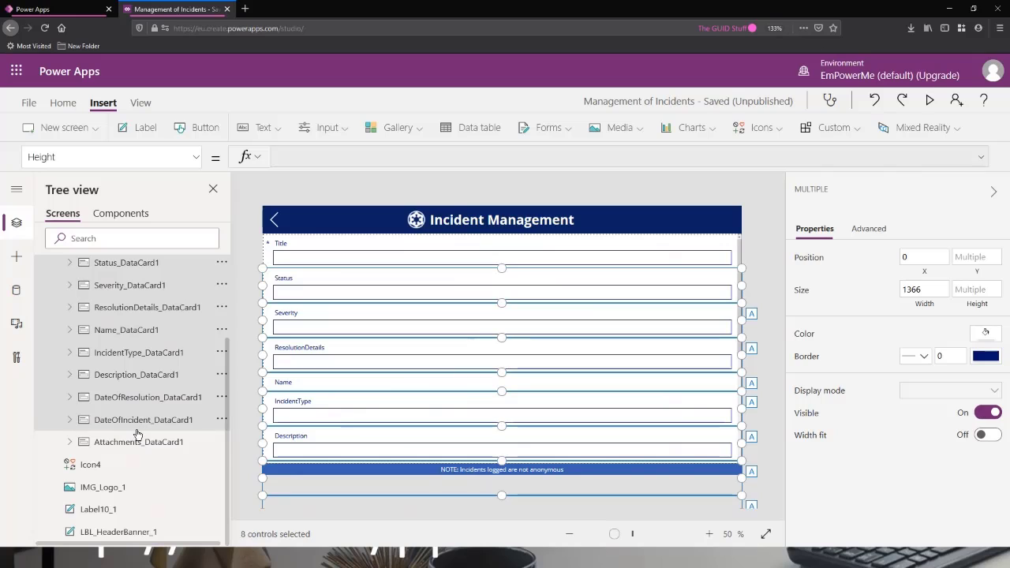
{"action": "left_click", "coordinate": [136, 442], "text": "ctrl"}
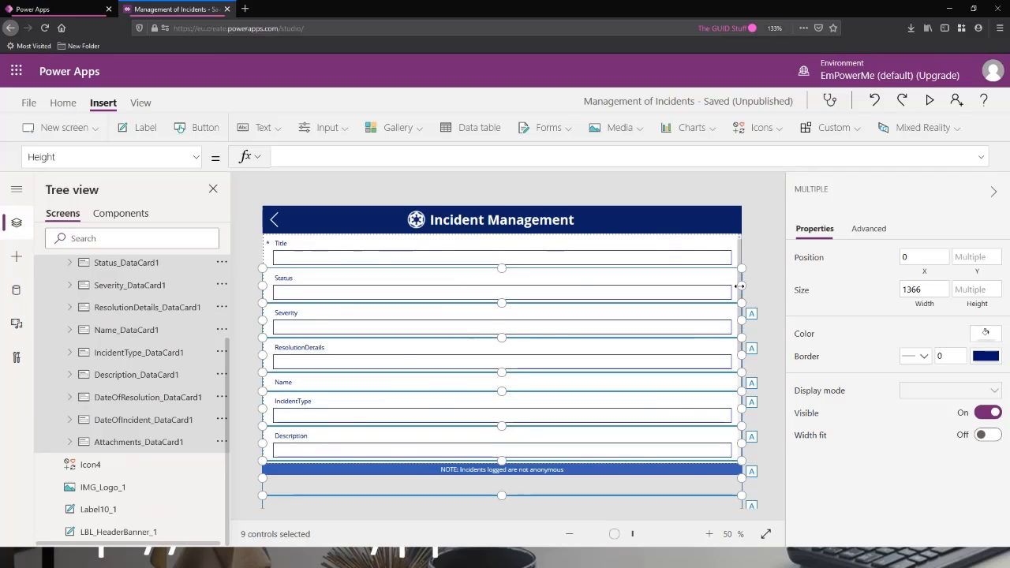
{"action": "left_click_drag", "start_coordinate": [740, 285], "coordinate": [668, 287]}
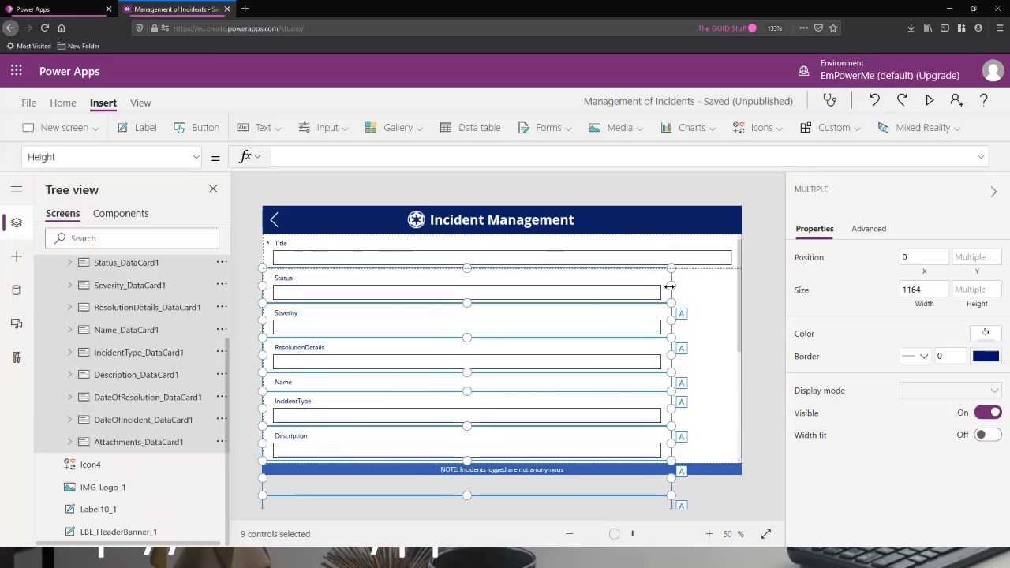
{"action": "left_click_drag", "start_coordinate": [262, 285], "coordinate": [323, 293]}
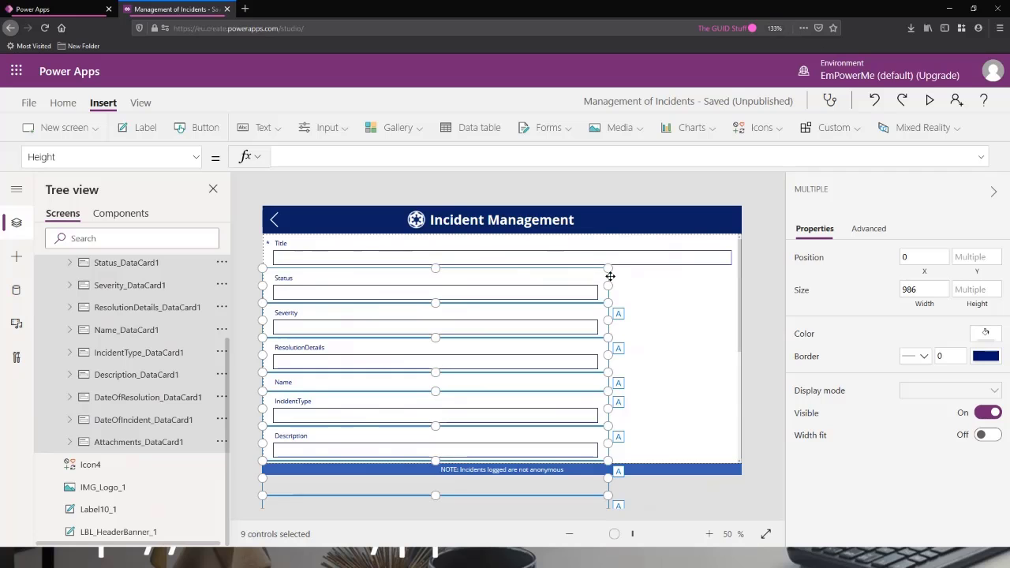
{"action": "left_click", "coordinate": [577, 284]}
{"action": "left_click", "coordinate": [631, 342]}
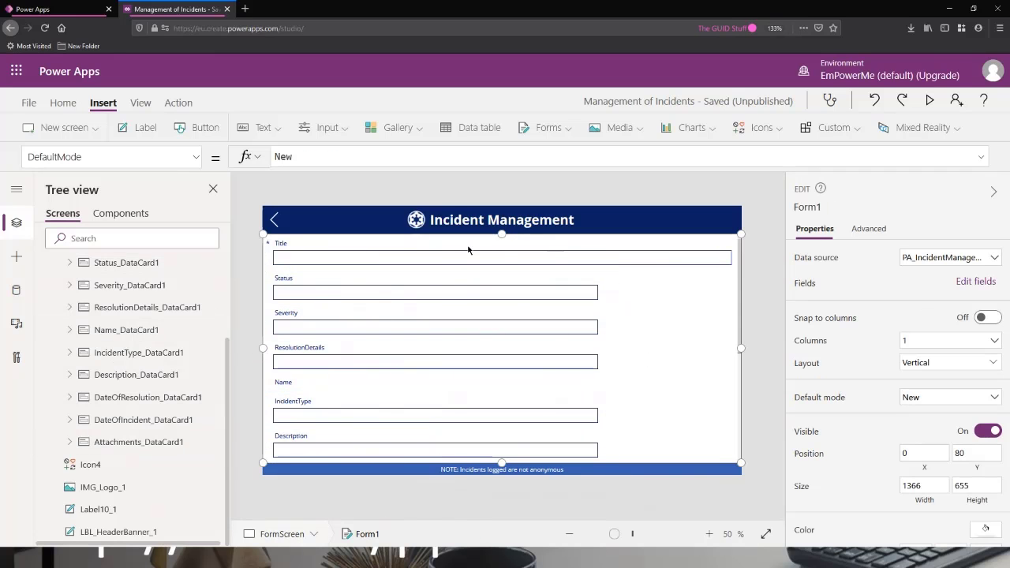
- Set the Title data card's width to 986 to match the Status card
{"action": "left_click", "coordinate": [712, 261]}
{"action": "left_click_drag", "start_coordinate": [742, 251], "coordinate": [589, 281]}
{"action": "left_click", "coordinate": [585, 285]}
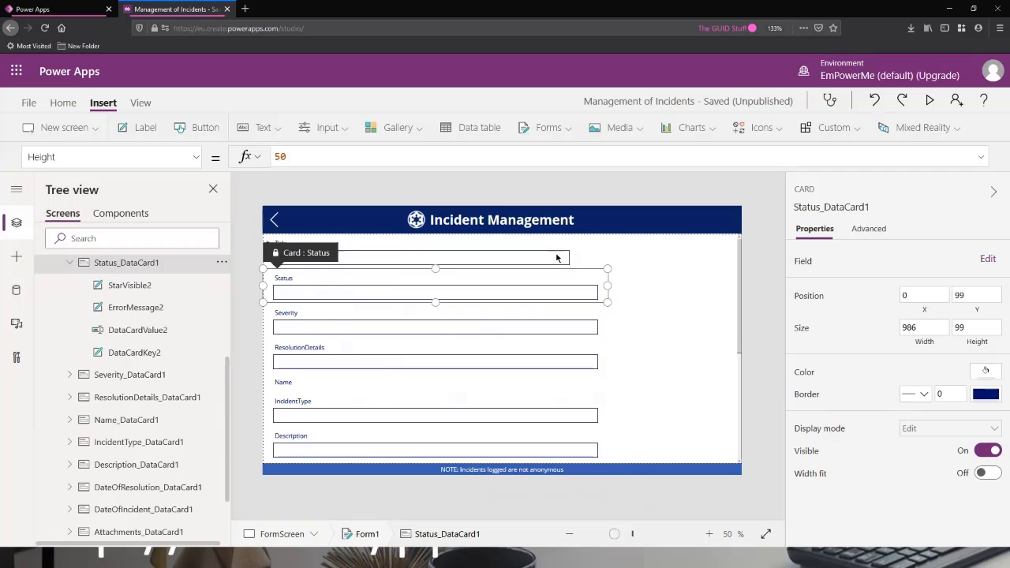
{"action": "left_click", "coordinate": [929, 328]}
{"action": "left_click", "coordinate": [542, 249]}
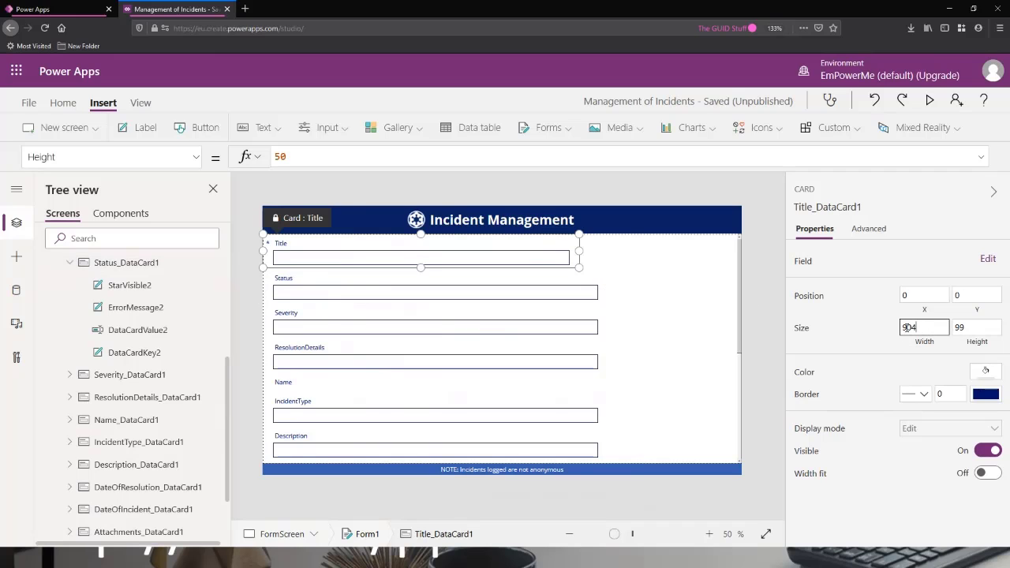
{"action": "type", "text": "986"}
{"action": "left_click", "coordinate": [987, 328]}
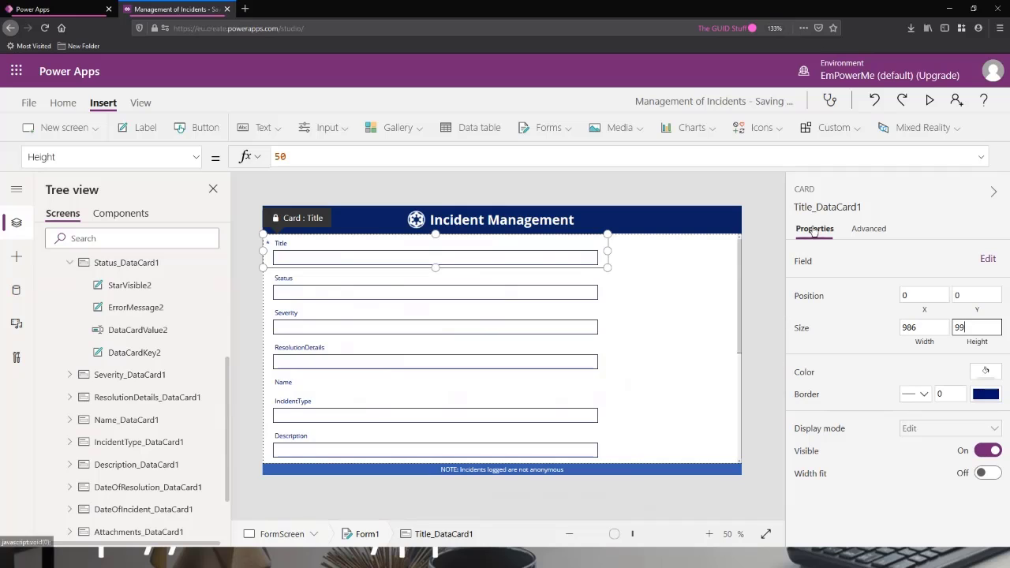
- Move Form1's left edge inward to about X 212, making the form about 1154 wide, to centre the fields
{"action": "scroll", "coordinate": [118, 316], "scroll_direction": "up", "scroll_amount": 4}
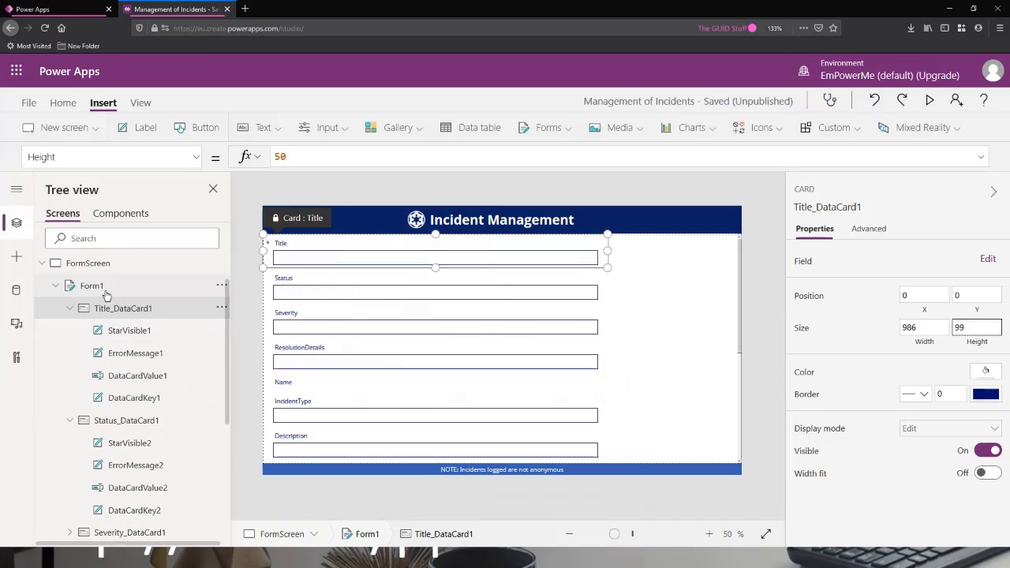
{"action": "left_click", "coordinate": [109, 289]}
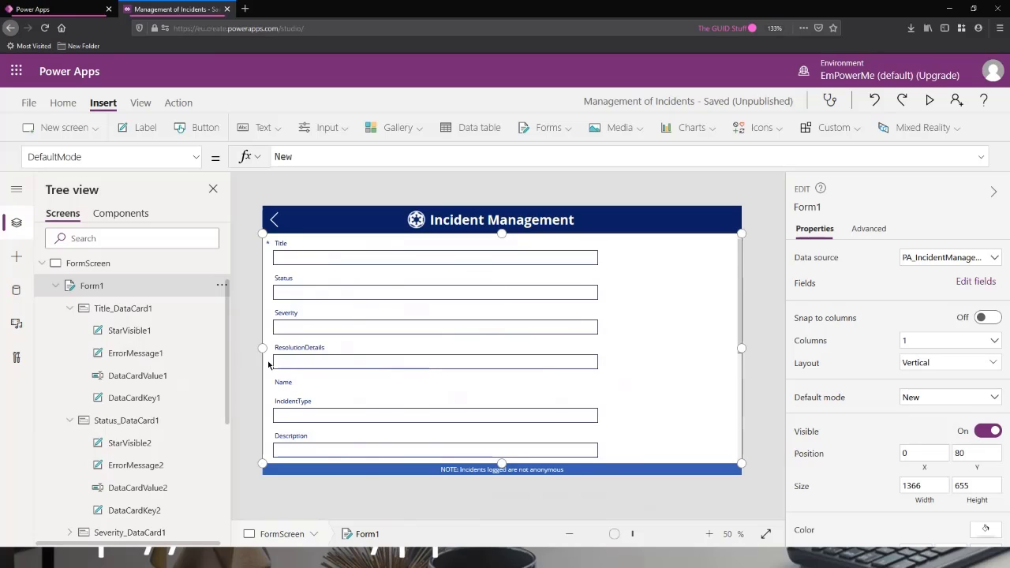
{"action": "left_click_drag", "start_coordinate": [263, 349], "coordinate": [337, 349]}
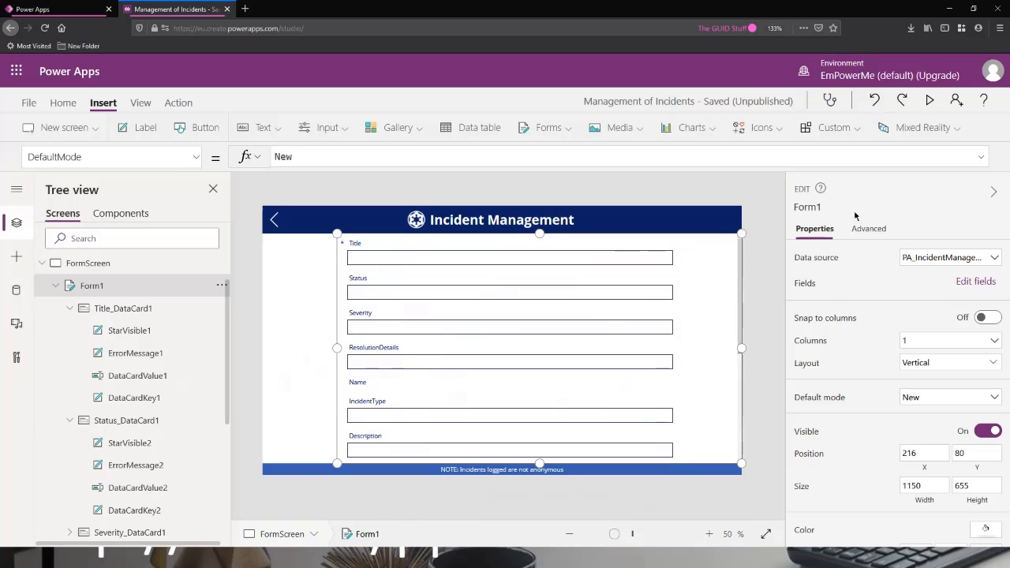
- Preview FormScreen, look through the repositioned form fields, and close the preview
{"action": "left_click", "coordinate": [929, 101]}
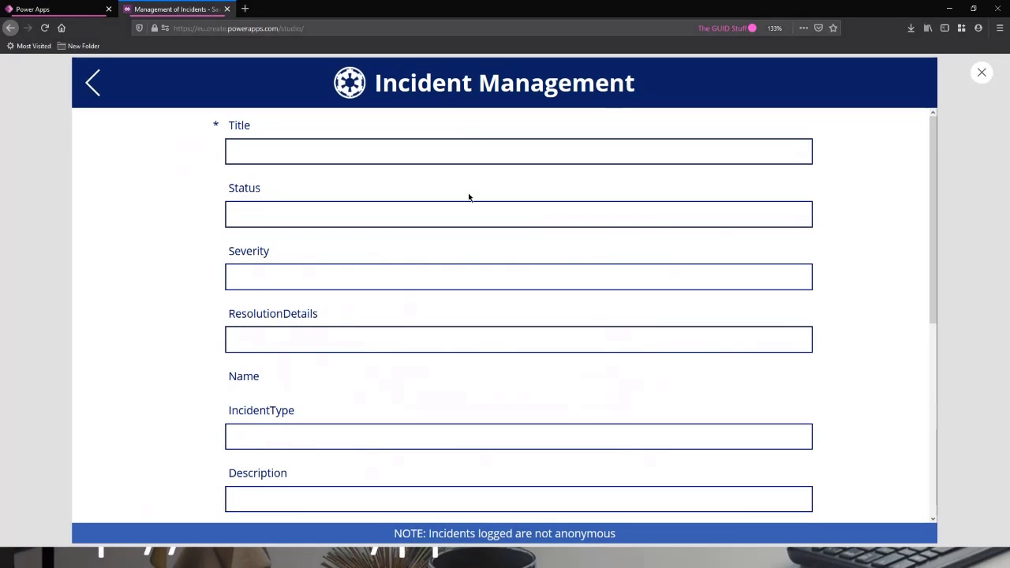
{"action": "scroll", "coordinate": [499, 340], "scroll_direction": "down", "scroll_amount": 3}
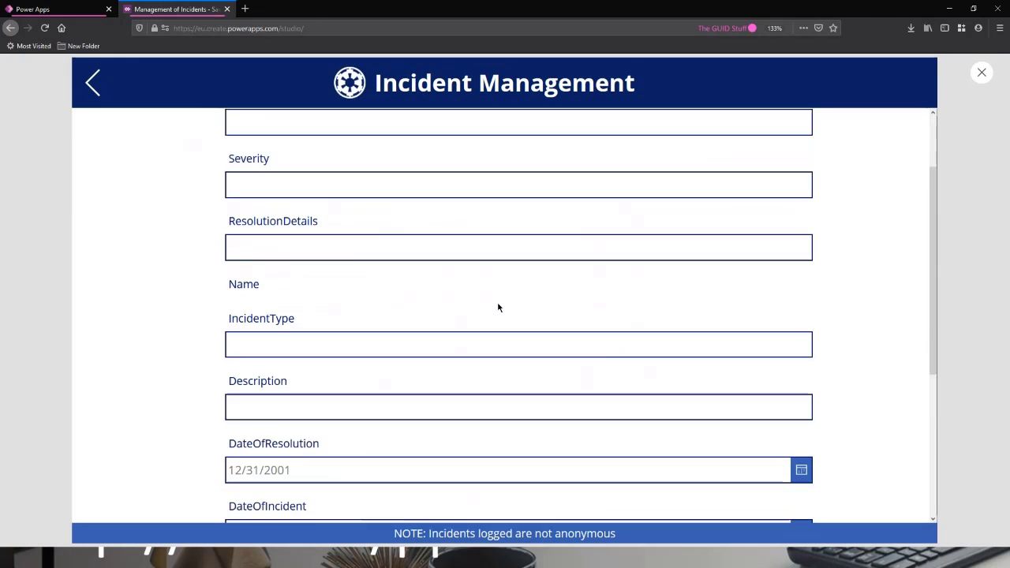
{"action": "scroll", "coordinate": [500, 306], "scroll_direction": "down", "scroll_amount": 3}
{"action": "scroll", "coordinate": [517, 368], "scroll_direction": "up", "scroll_amount": 5}
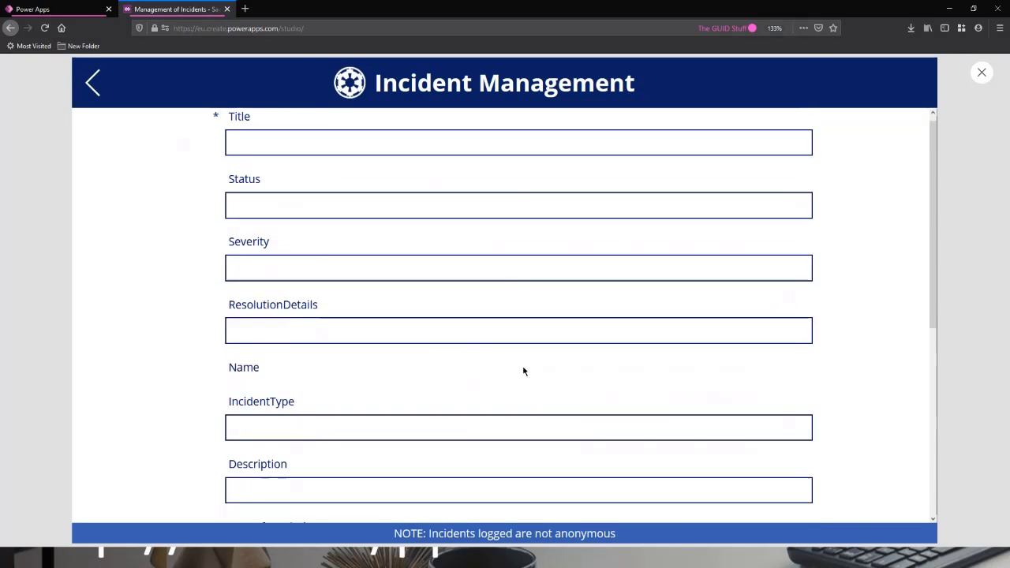
{"action": "left_click", "coordinate": [983, 75]}
- Open the field list of Form1 for editing and collapse the details of every field from Title to Attachments
{"action": "left_click", "coordinate": [90, 285]}
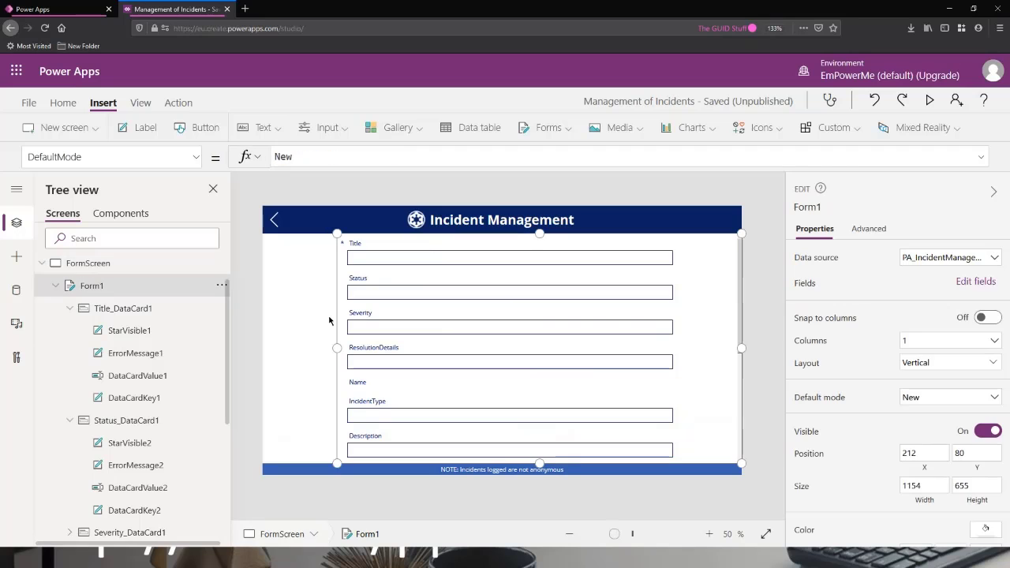
{"action": "left_click", "coordinate": [976, 282]}
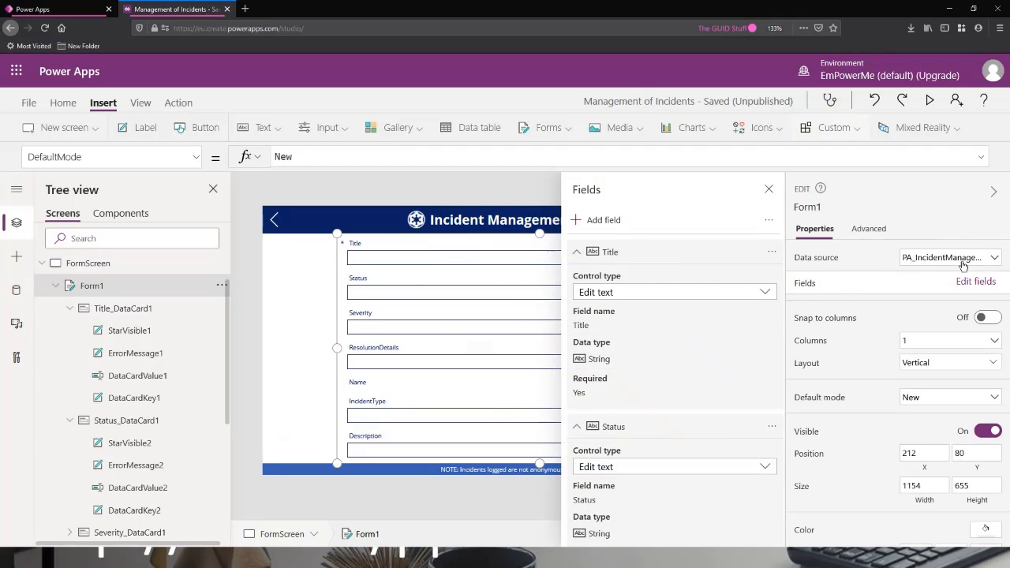
{"action": "left_click", "coordinate": [578, 252]}
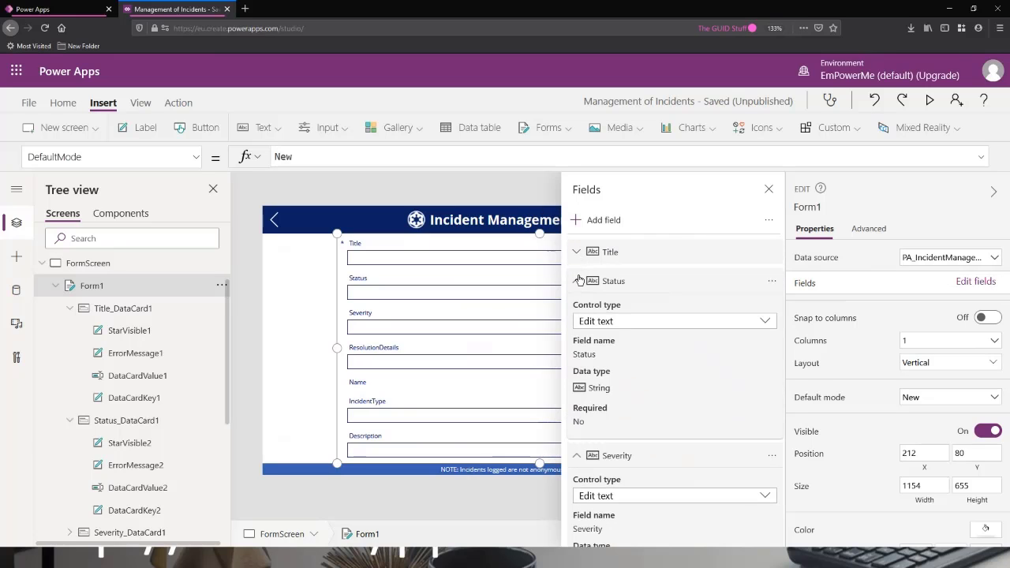
{"action": "left_click", "coordinate": [577, 281]}
{"action": "left_click", "coordinate": [576, 308]}
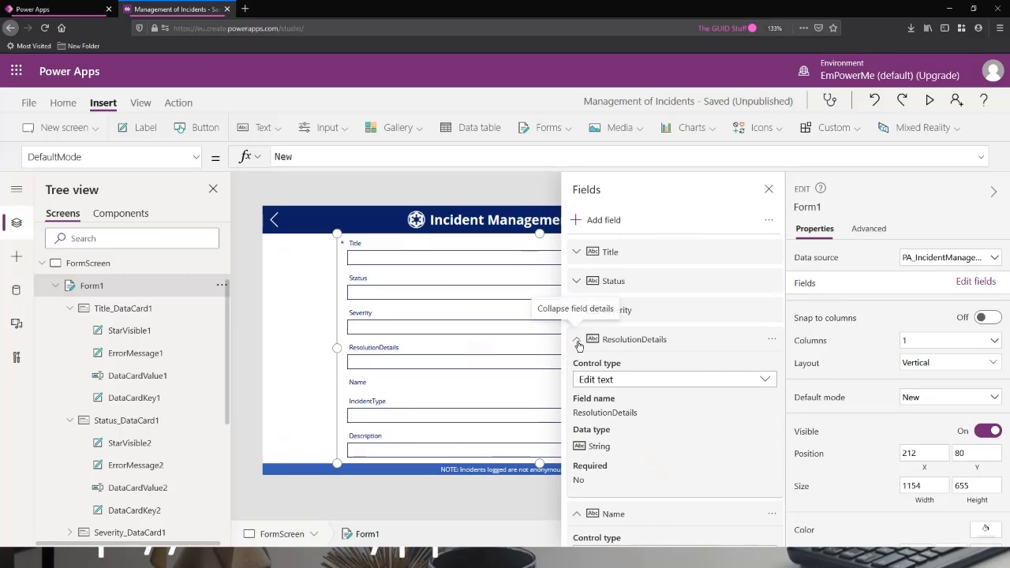
{"action": "left_click", "coordinate": [576, 339]}
{"action": "left_click", "coordinate": [580, 372]}
{"action": "scroll", "coordinate": [614, 379], "scroll_direction": "down", "scroll_amount": 3}
{"action": "left_click", "coordinate": [577, 265]}
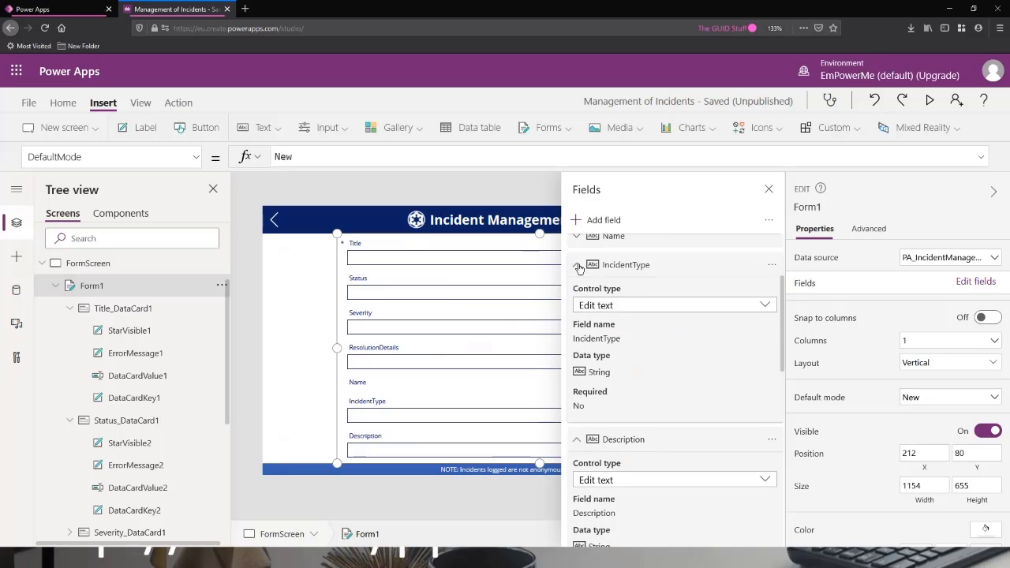
{"action": "scroll", "coordinate": [577, 269], "scroll_direction": "down", "scroll_amount": 1}
{"action": "left_click", "coordinate": [577, 295]}
{"action": "left_click", "coordinate": [577, 323]}
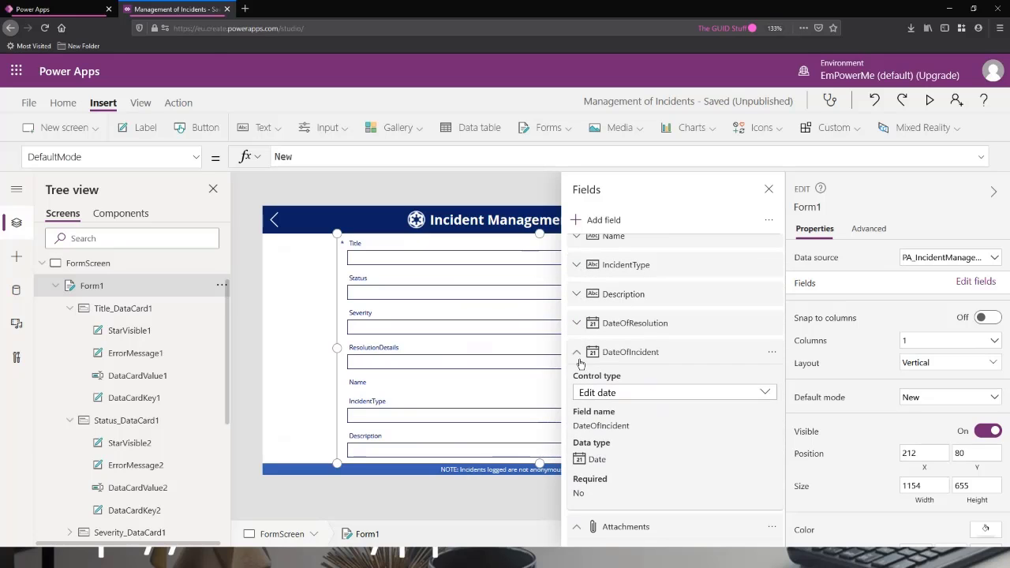
{"action": "left_click", "coordinate": [577, 352]}
{"action": "left_click", "coordinate": [582, 392]}
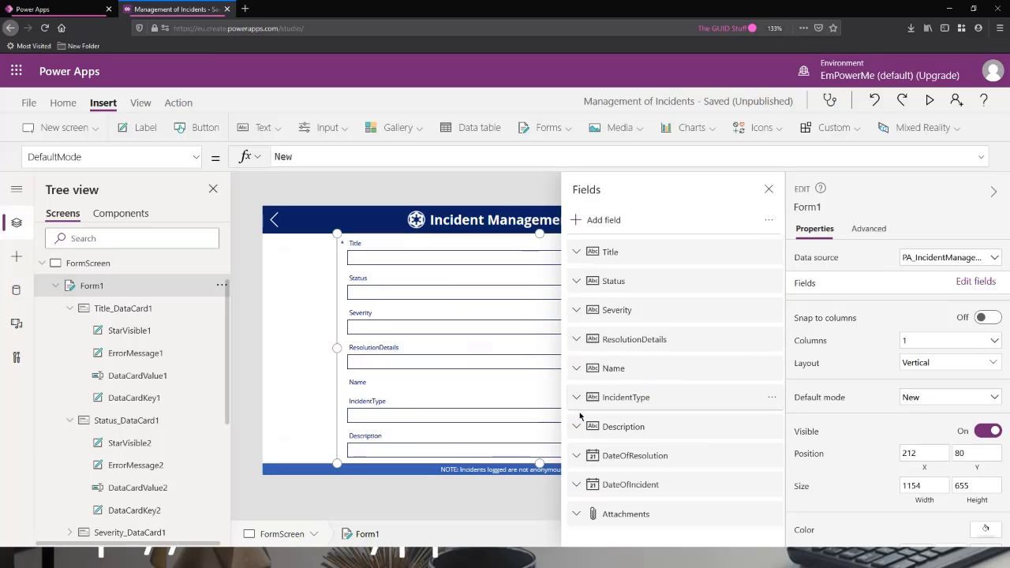
- Remove the Name field from Form1 and check the fields available to add without adding any
{"action": "left_click", "coordinate": [777, 369]}
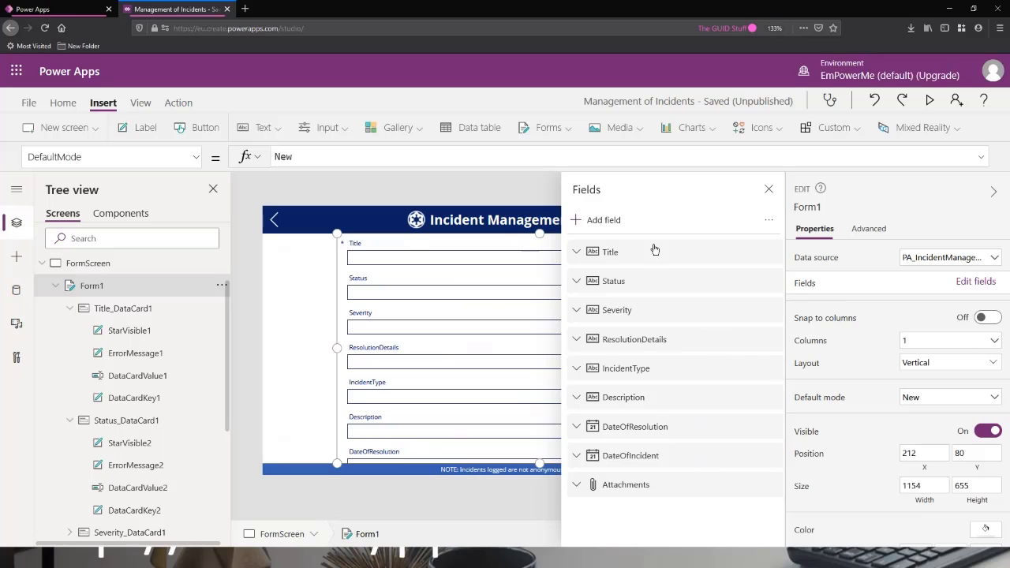
{"action": "left_click", "coordinate": [604, 221]}
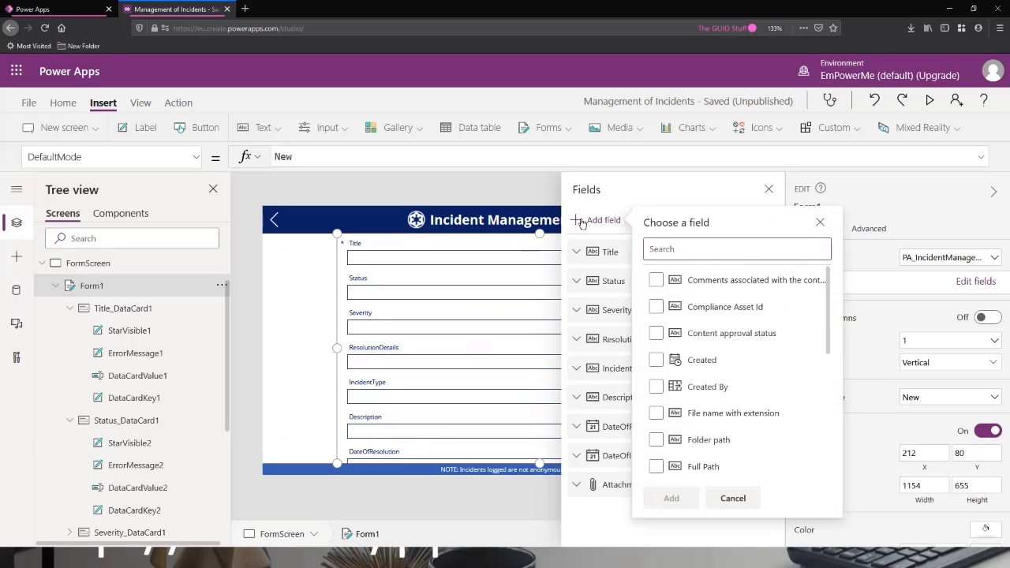
{"action": "left_click_drag", "start_coordinate": [828, 300], "coordinate": [828, 277]}
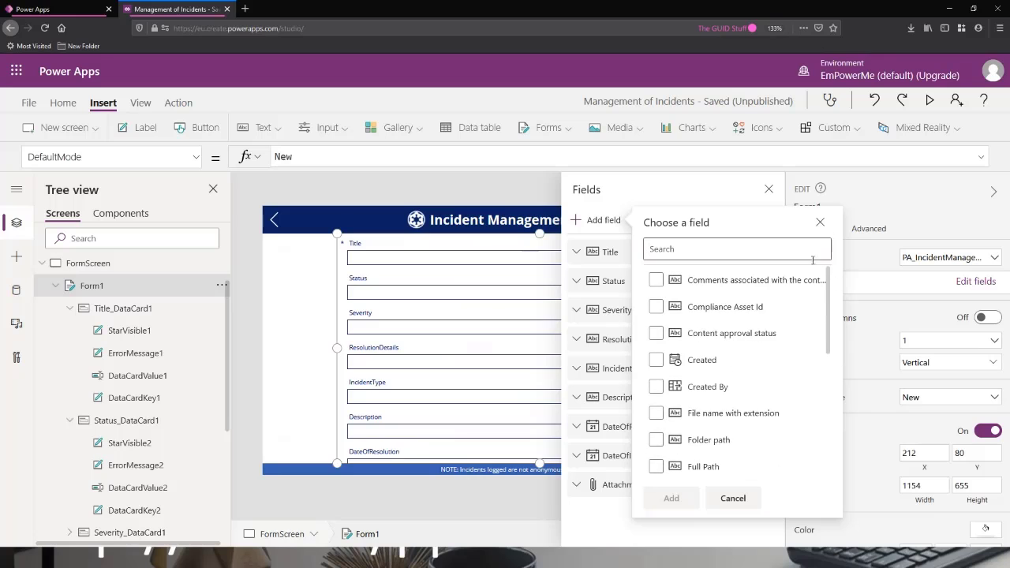
{"action": "left_click", "coordinate": [744, 497]}
- Add a custom card to Form1 and select it in the tree, below the Attachments card
{"action": "left_click", "coordinate": [772, 221]}
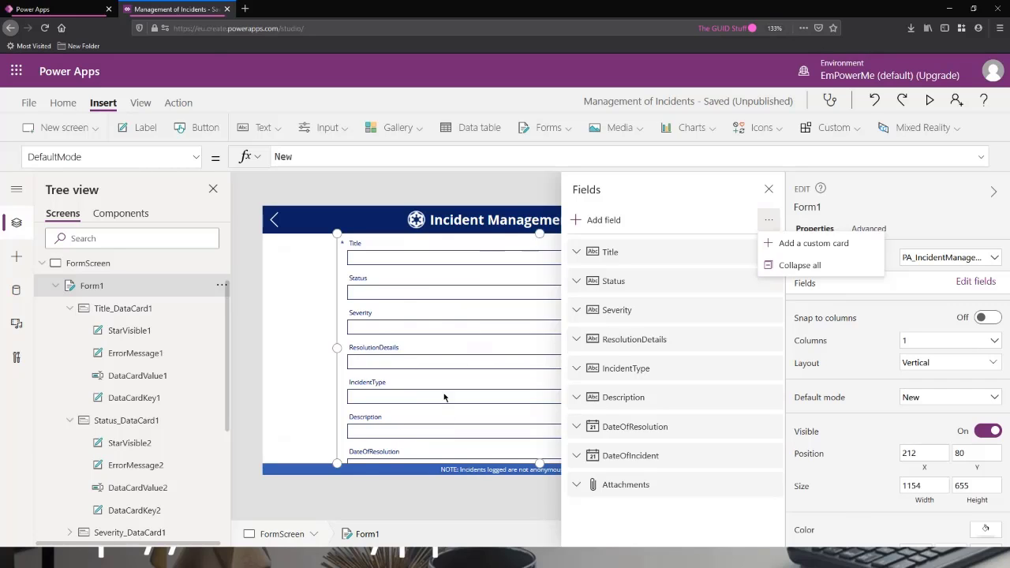
{"action": "left_click", "coordinate": [787, 250]}
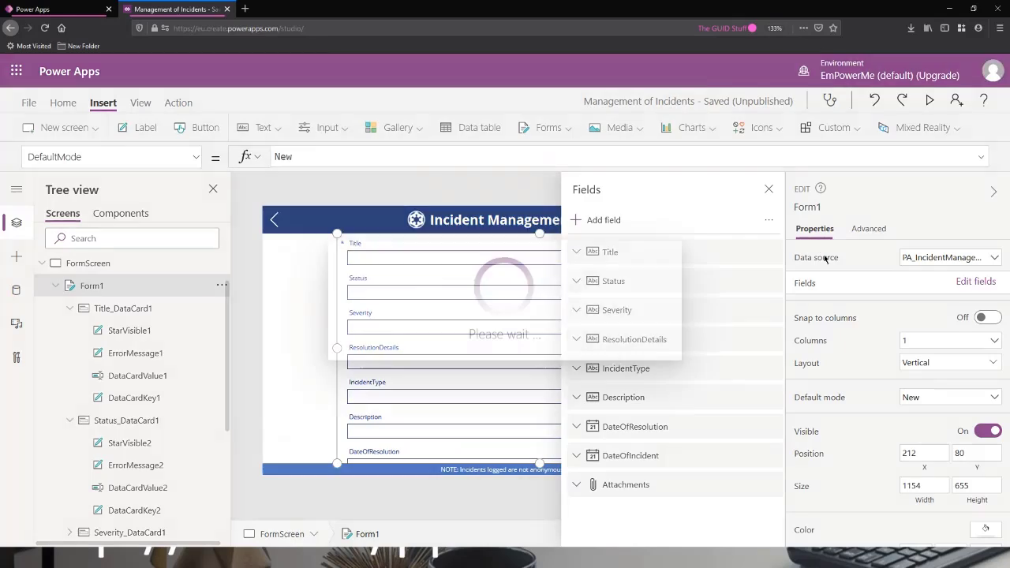
{"action": "left_click", "coordinate": [69, 310]}
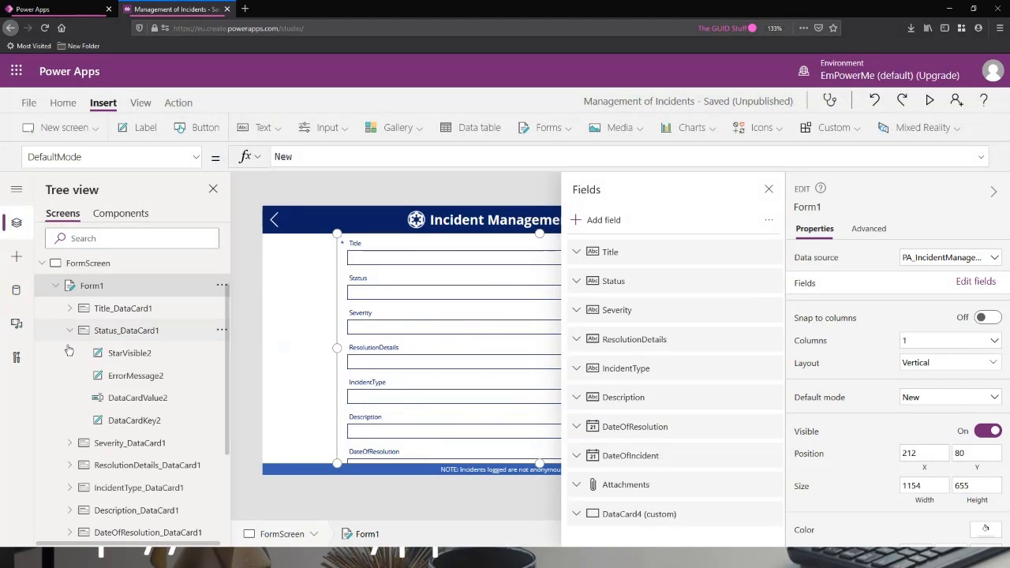
{"action": "left_click", "coordinate": [69, 331]}
{"action": "left_click", "coordinate": [116, 515]}
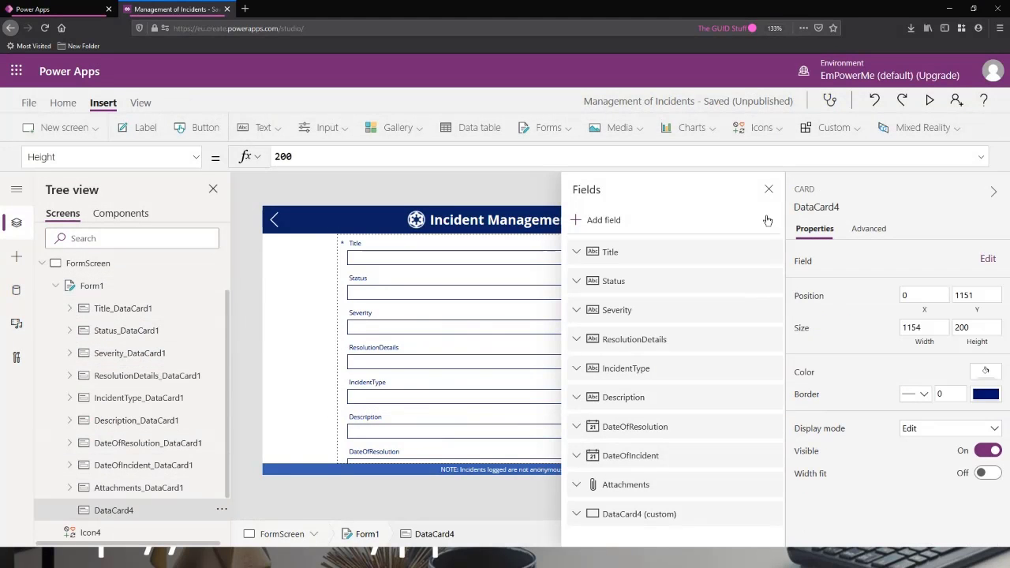
{"action": "left_click", "coordinate": [769, 189]}
{"action": "scroll", "coordinate": [573, 336], "scroll_direction": "down", "scroll_amount": 2}
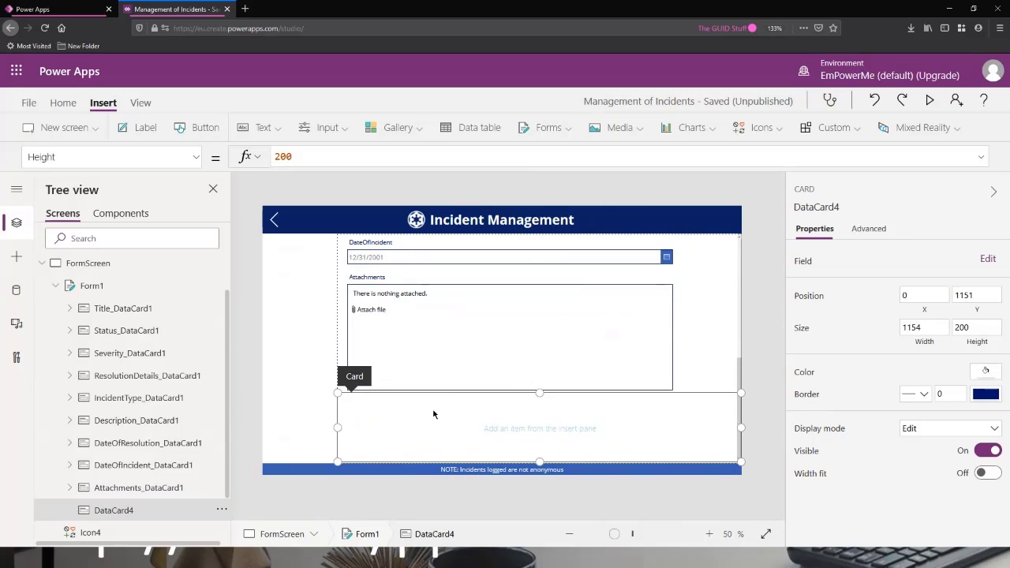
- Delete the empty custom card below the Attachments card from Form1
{"action": "left_click", "coordinate": [221, 511]}
{"action": "left_click", "coordinate": [244, 465]}
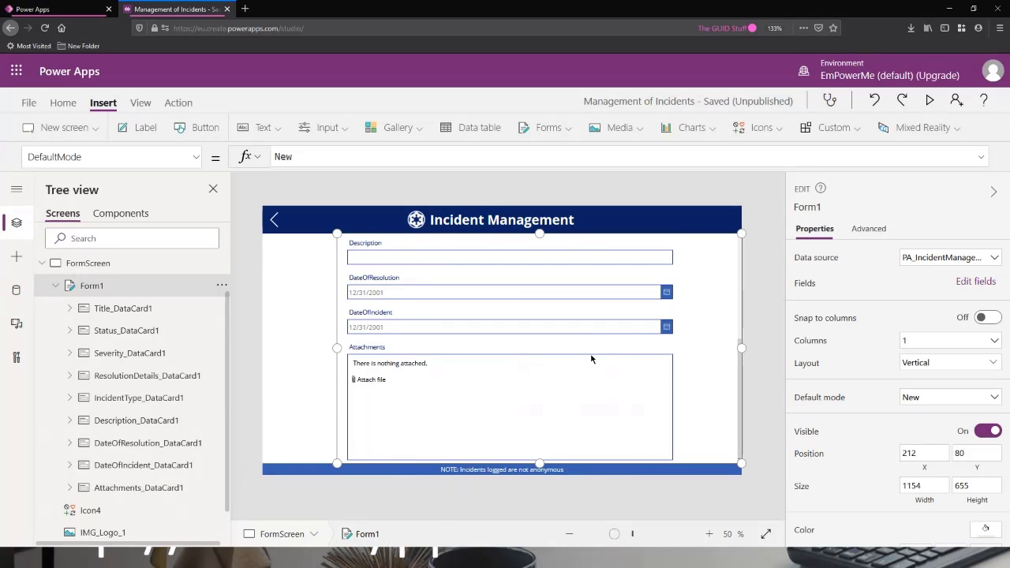
{"action": "scroll", "coordinate": [591, 359], "scroll_direction": "up", "scroll_amount": 5}
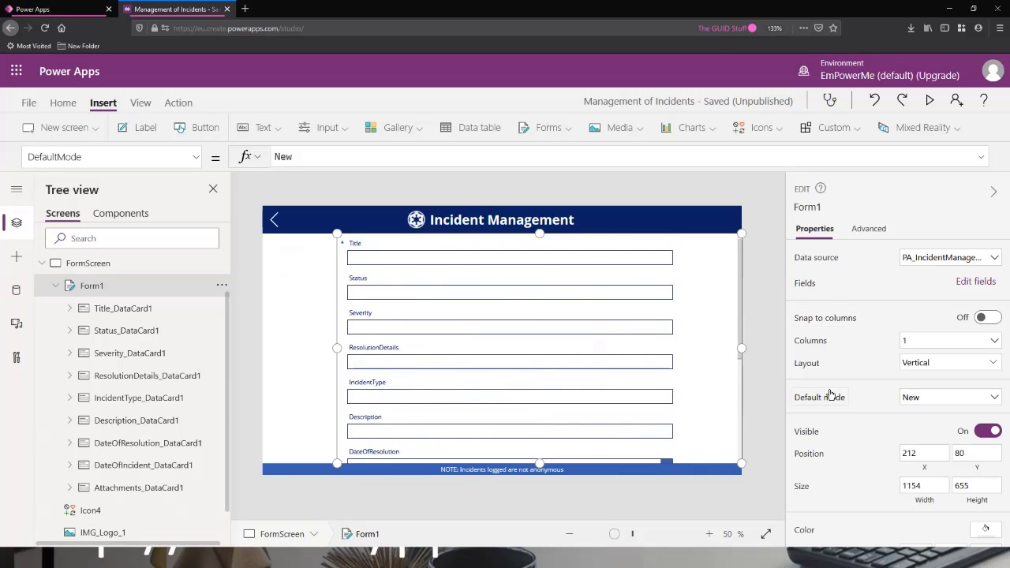
- Preview FormScreen, look through the form fields from Title to Attachments, and close the preview
{"action": "left_click", "coordinate": [930, 100]}
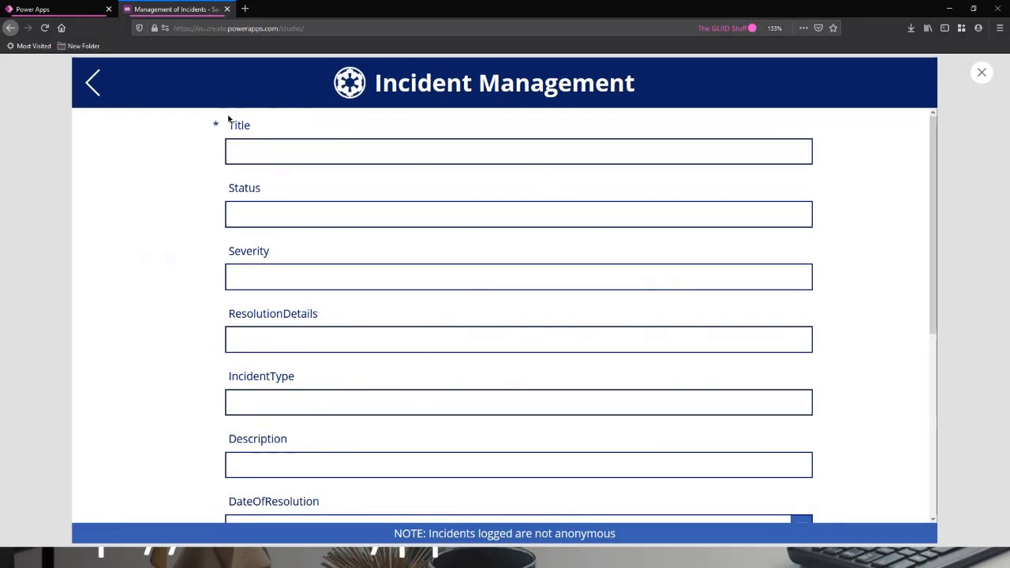
{"action": "scroll", "coordinate": [280, 205], "scroll_direction": "down", "scroll_amount": 1}
{"action": "scroll", "coordinate": [277, 210], "scroll_direction": "down", "scroll_amount": 4}
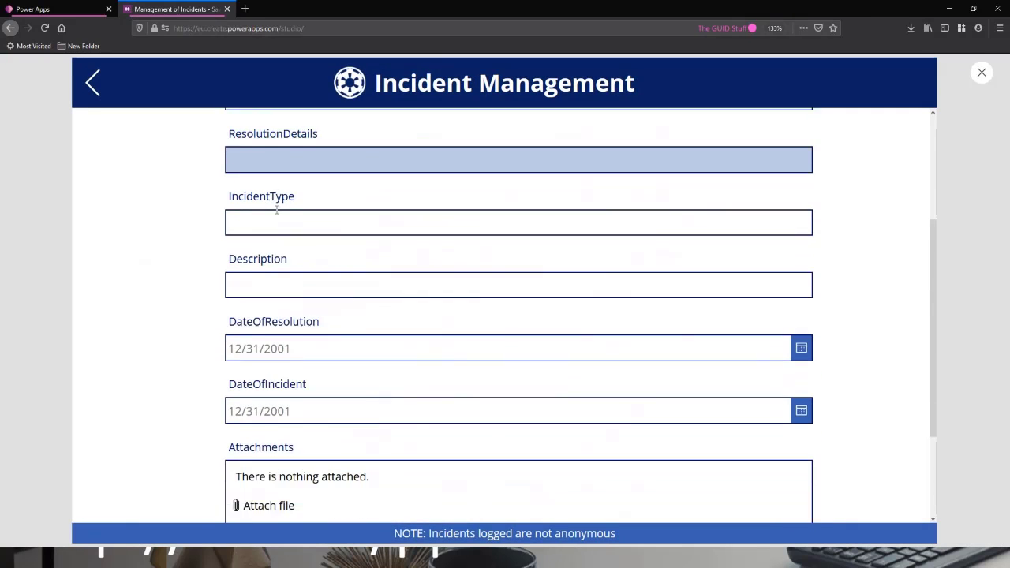
{"action": "scroll", "coordinate": [321, 324], "scroll_direction": "up", "scroll_amount": 2}
{"action": "scroll", "coordinate": [328, 292], "scroll_direction": "up", "scroll_amount": 3}
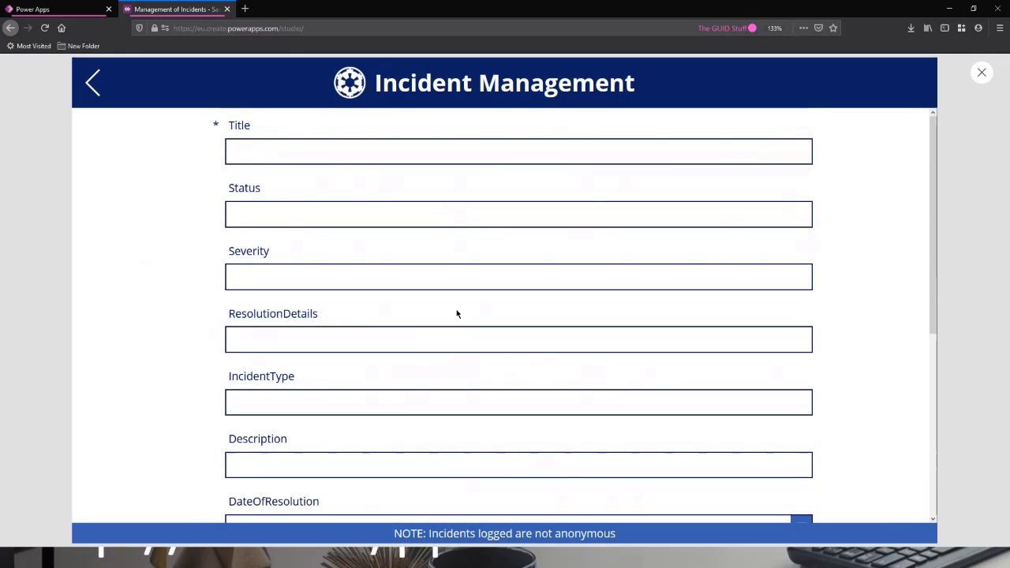
{"action": "left_click", "coordinate": [982, 73]}
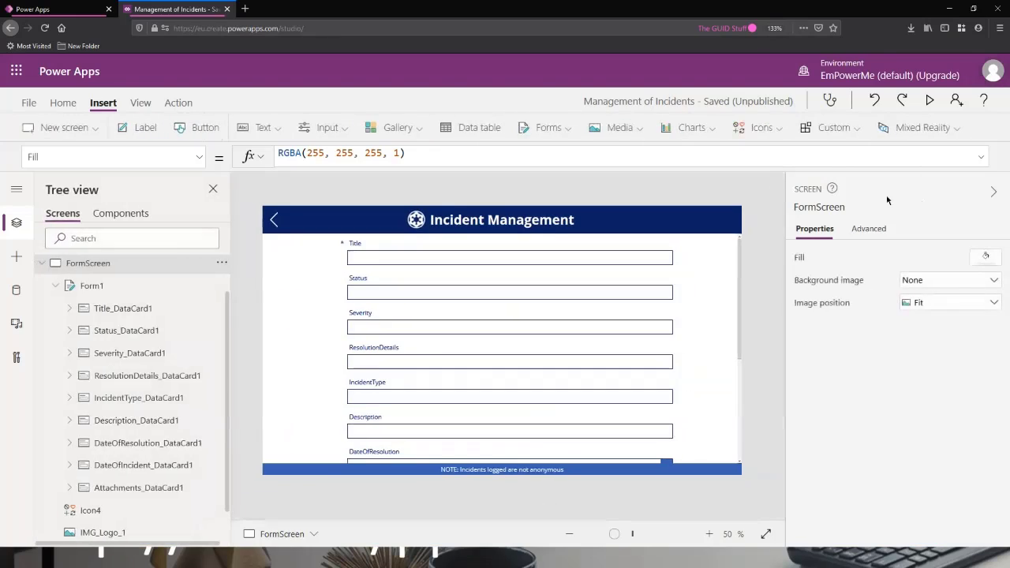
- Select Form1 again and open its list of fields for editing
{"action": "left_click", "coordinate": [99, 286]}
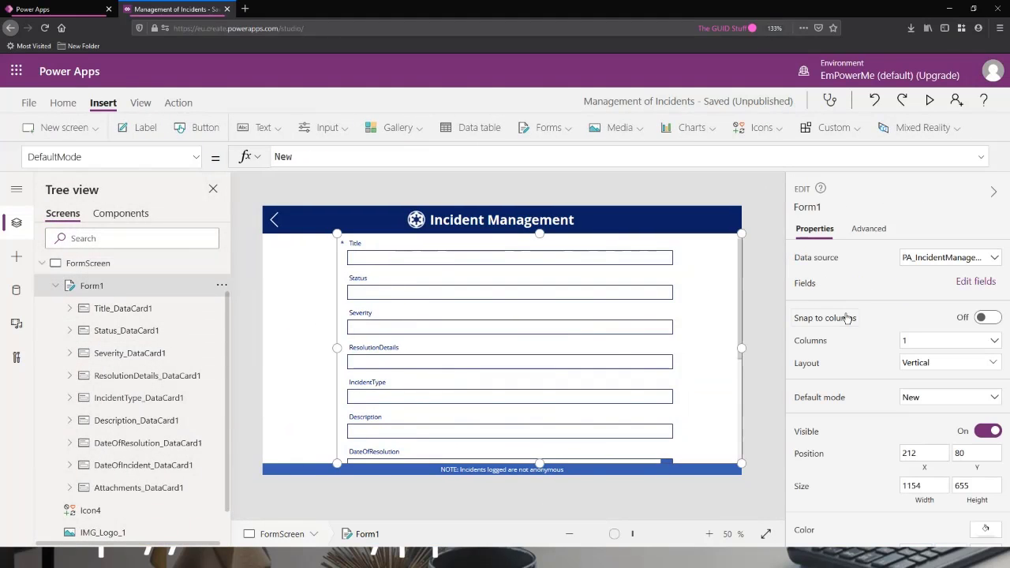
{"action": "left_click", "coordinate": [222, 331]}
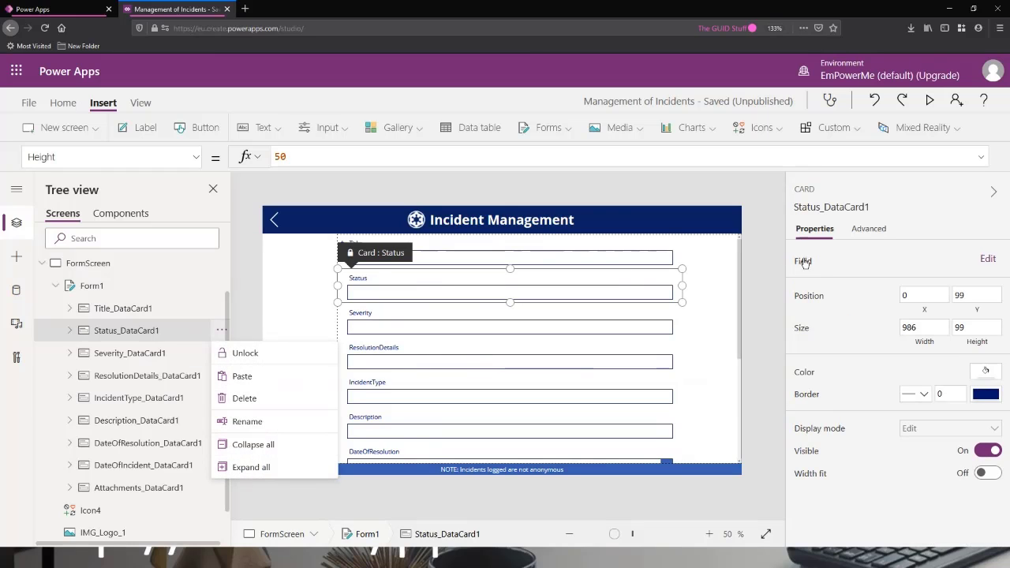
{"action": "left_click", "coordinate": [103, 308]}
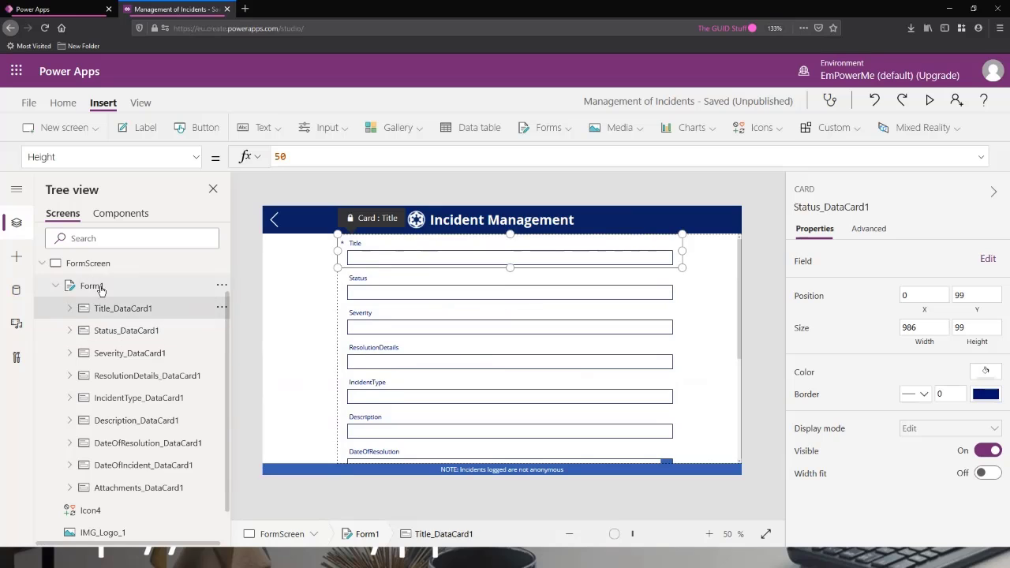
{"action": "left_click", "coordinate": [99, 286]}
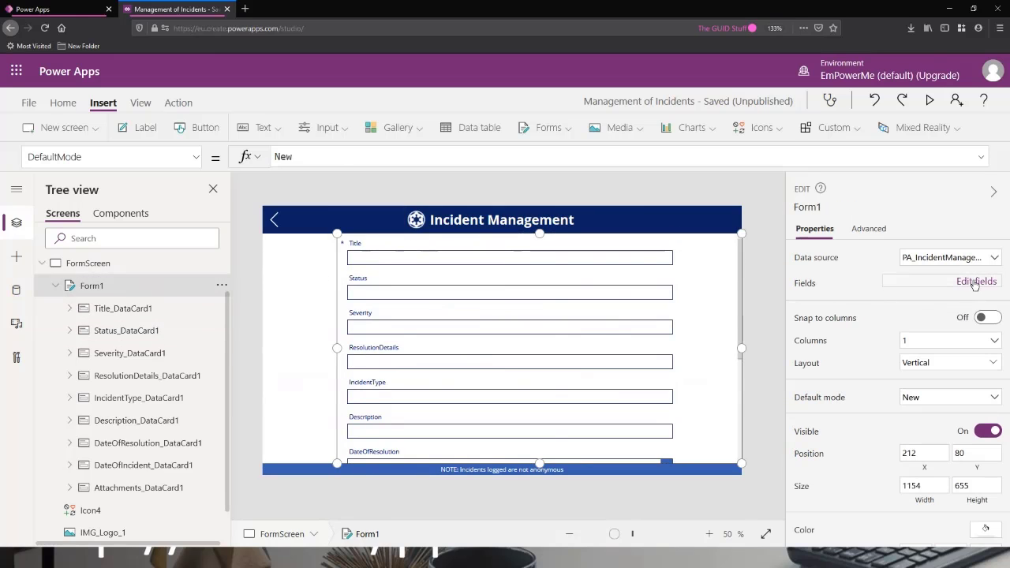
{"action": "left_click", "coordinate": [975, 282]}
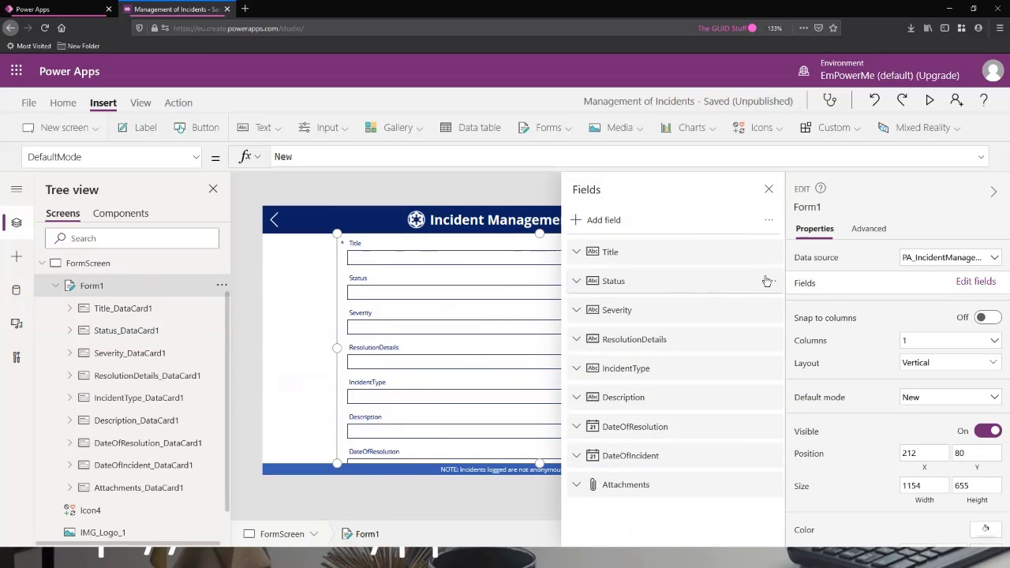
- Move Status below ResolutionDetails and Description below Title in Form1's field order, and turn on Snap to columns
{"action": "left_click_drag", "start_coordinate": [713, 282], "coordinate": [706, 357]}
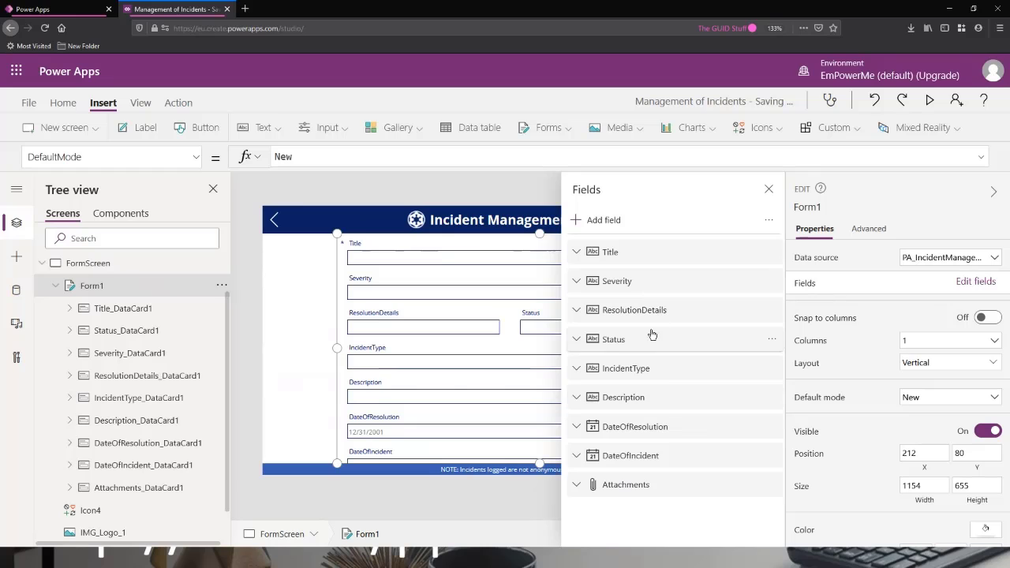
{"action": "left_click_drag", "start_coordinate": [632, 397], "coordinate": [673, 286]}
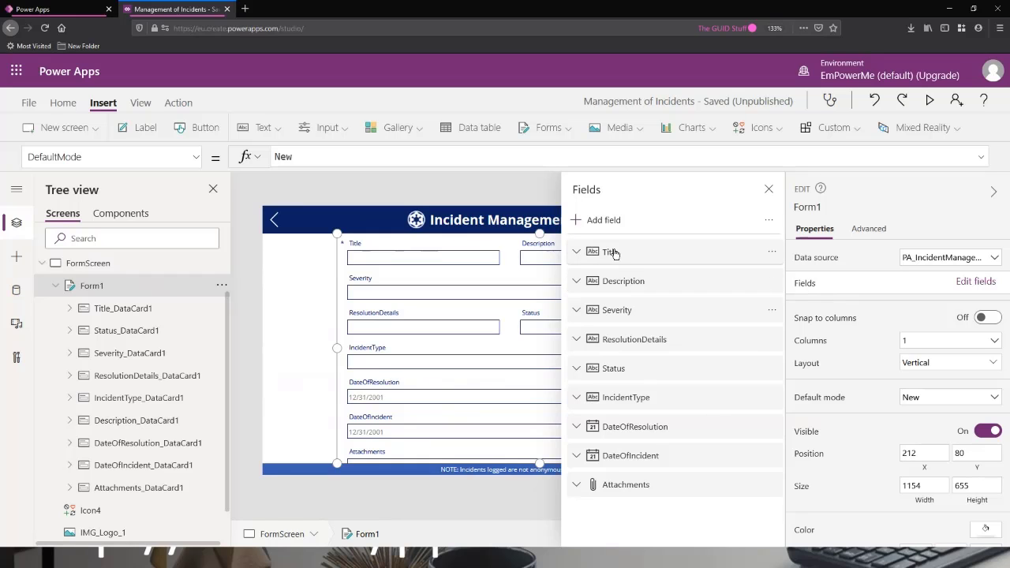
{"action": "left_click", "coordinate": [987, 318]}
{"action": "left_click", "coordinate": [535, 344]}
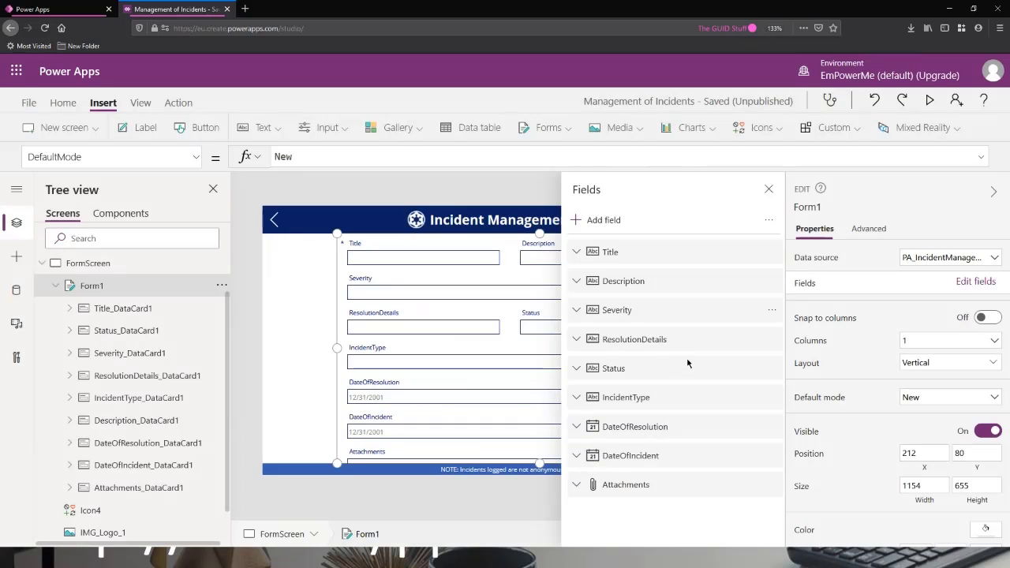
{"action": "left_click", "coordinate": [768, 189]}
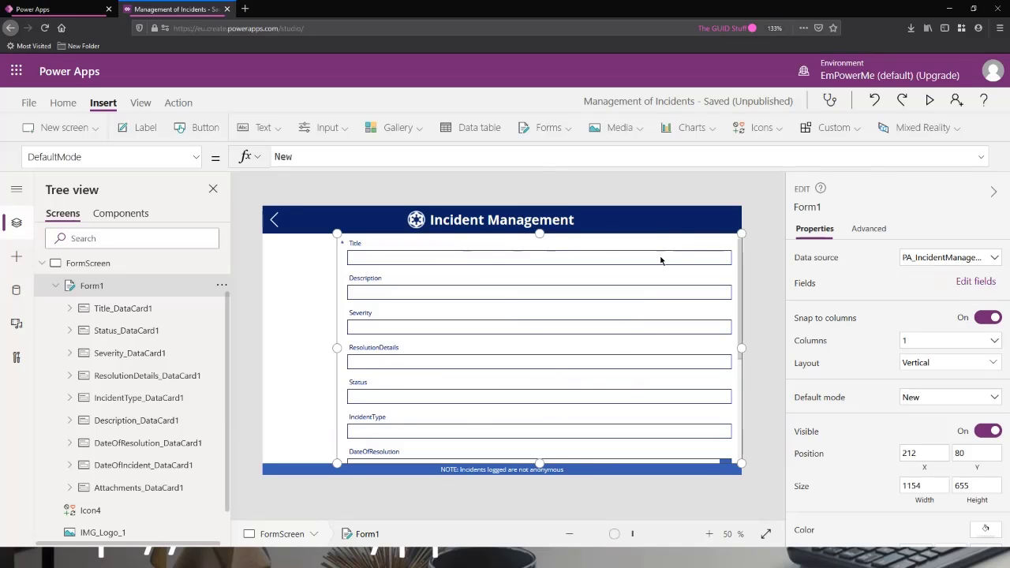
- Reorder Form1's fields, moving Status above ResolutionDetails, Description directly below Title, and DateOfIncident directly below Description
{"action": "left_click", "coordinate": [361, 288]}
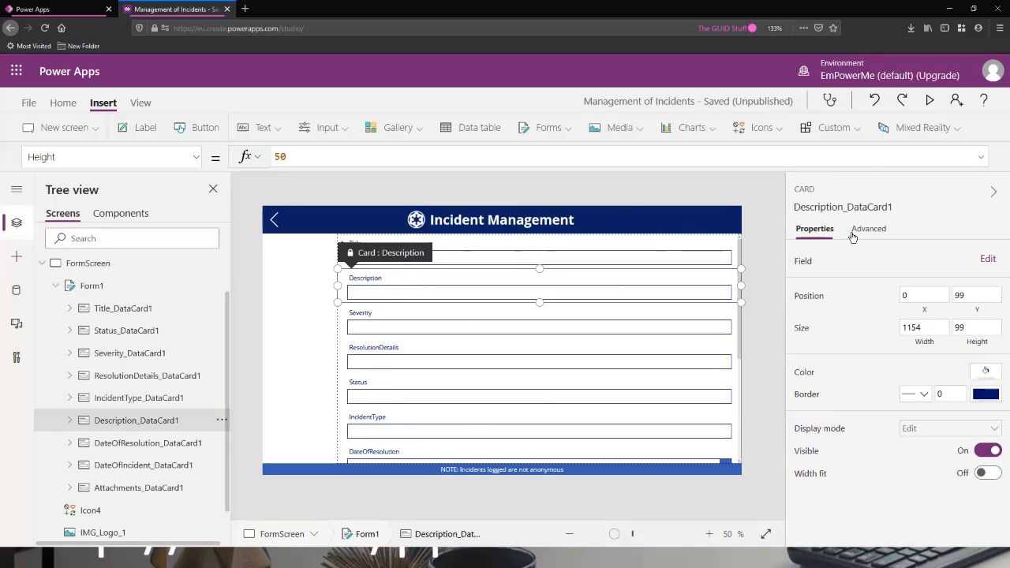
{"action": "left_click", "coordinate": [93, 287]}
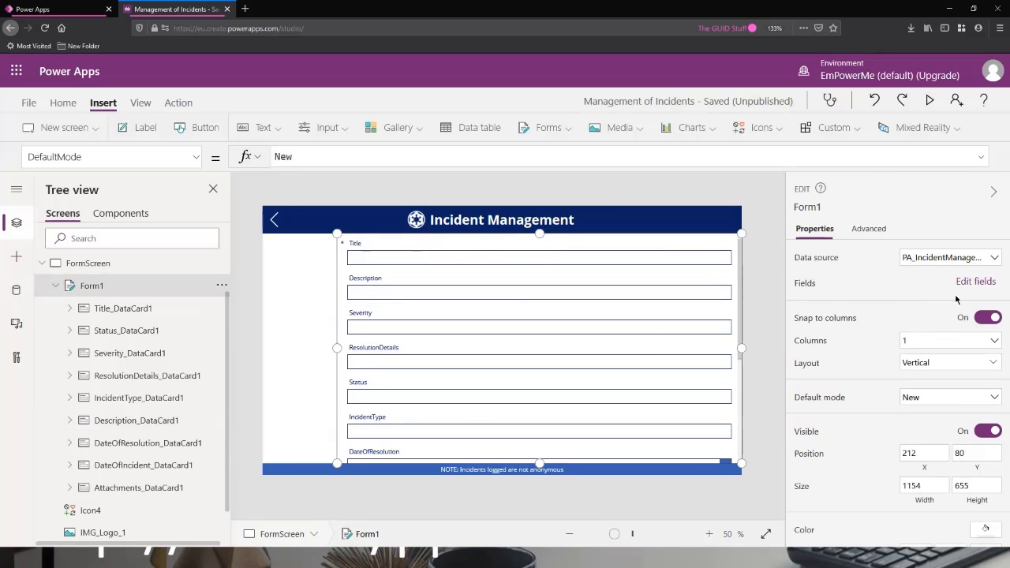
{"action": "left_click", "coordinate": [967, 282]}
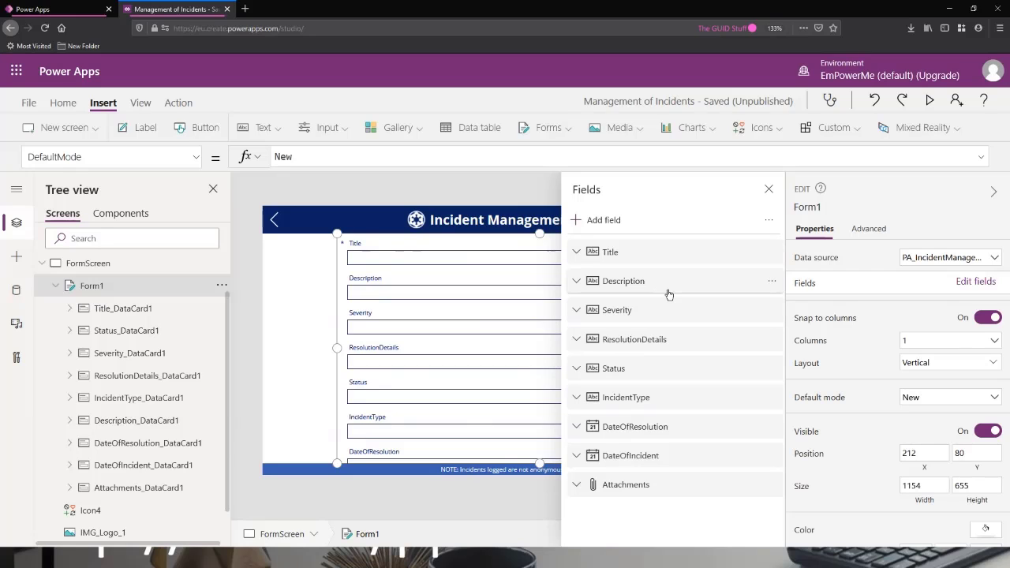
{"action": "left_click_drag", "start_coordinate": [623, 371], "coordinate": [650, 330]}
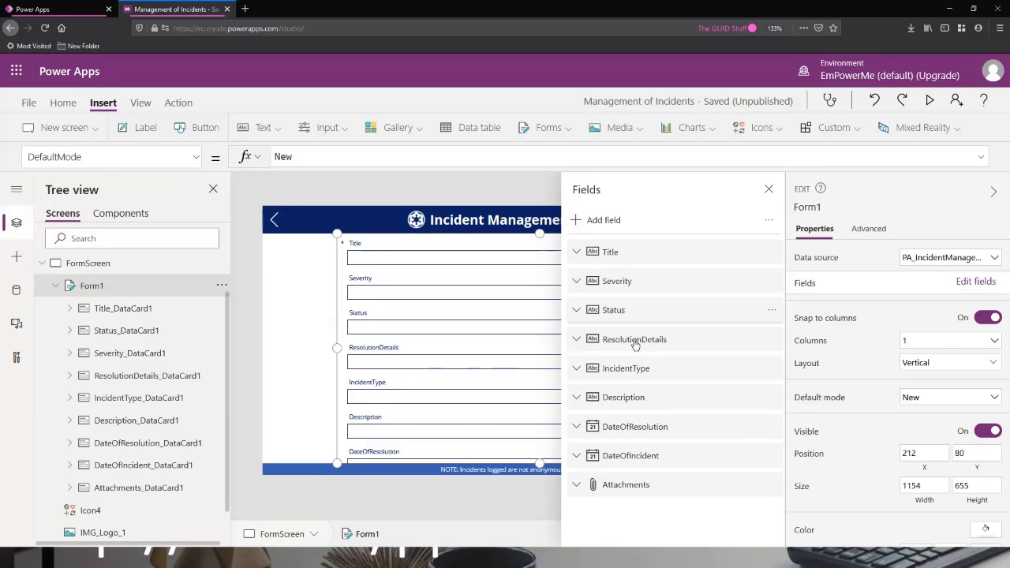
{"action": "left_click_drag", "start_coordinate": [631, 397], "coordinate": [643, 274]}
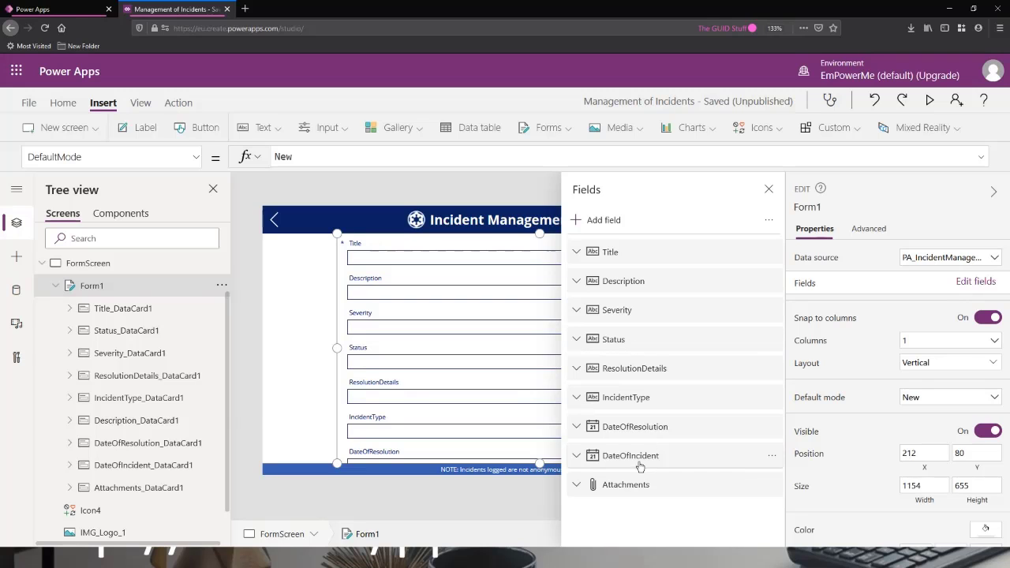
{"action": "left_click_drag", "start_coordinate": [638, 464], "coordinate": [642, 305]}
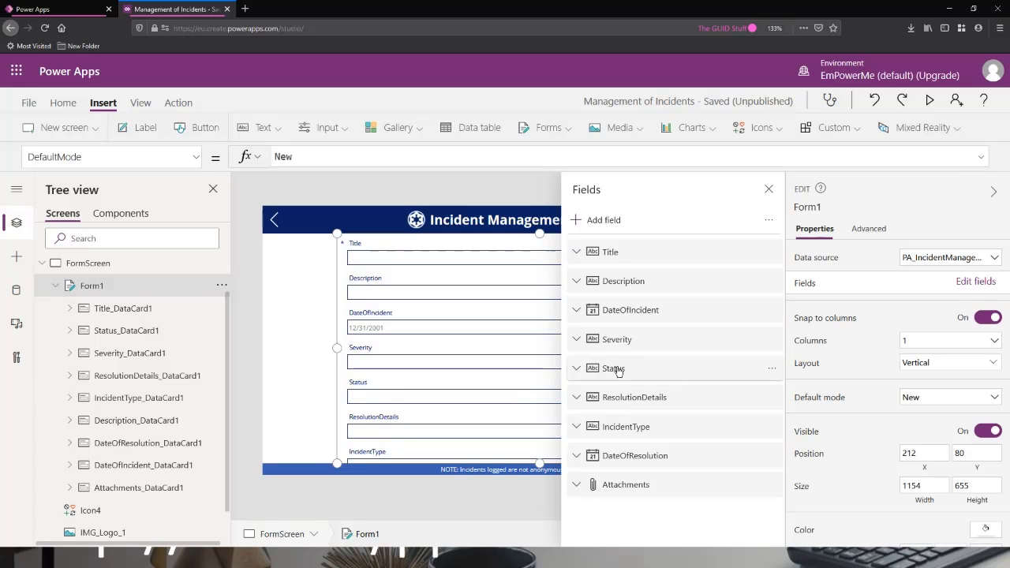
- Place IncidentType directly below Description and Severity directly above DateOfIncident in the form's field order, keeping Status below DateOfIncident
{"action": "left_click_drag", "start_coordinate": [619, 371], "coordinate": [628, 332]}
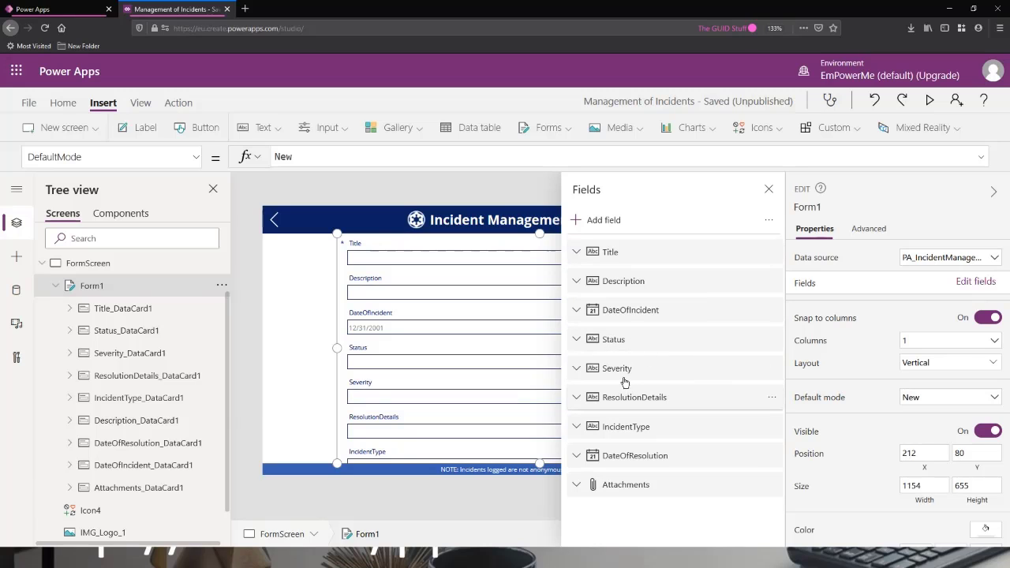
{"action": "left_click_drag", "start_coordinate": [626, 375], "coordinate": [633, 326]}
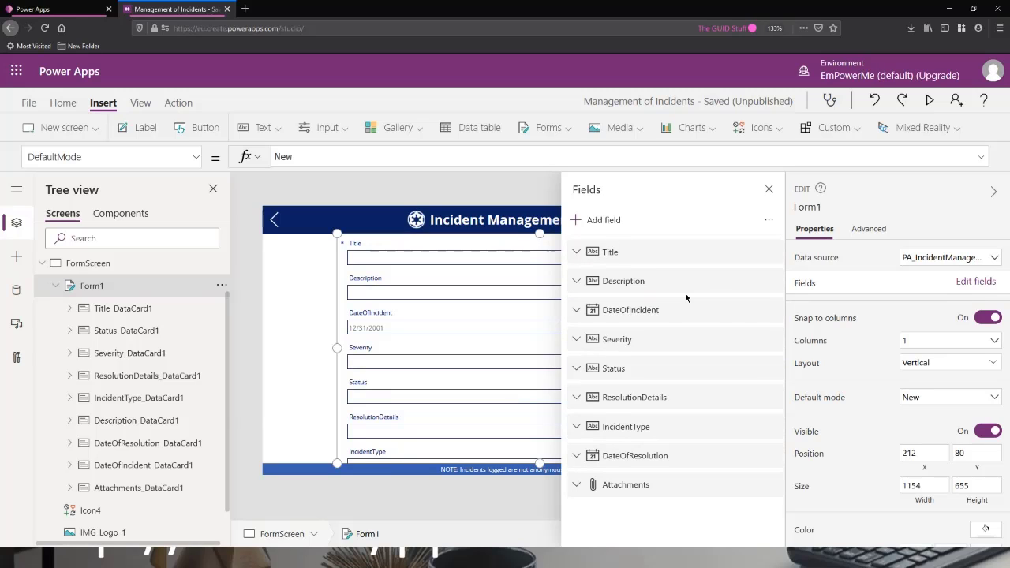
{"action": "left_click_drag", "start_coordinate": [638, 427], "coordinate": [647, 305]}
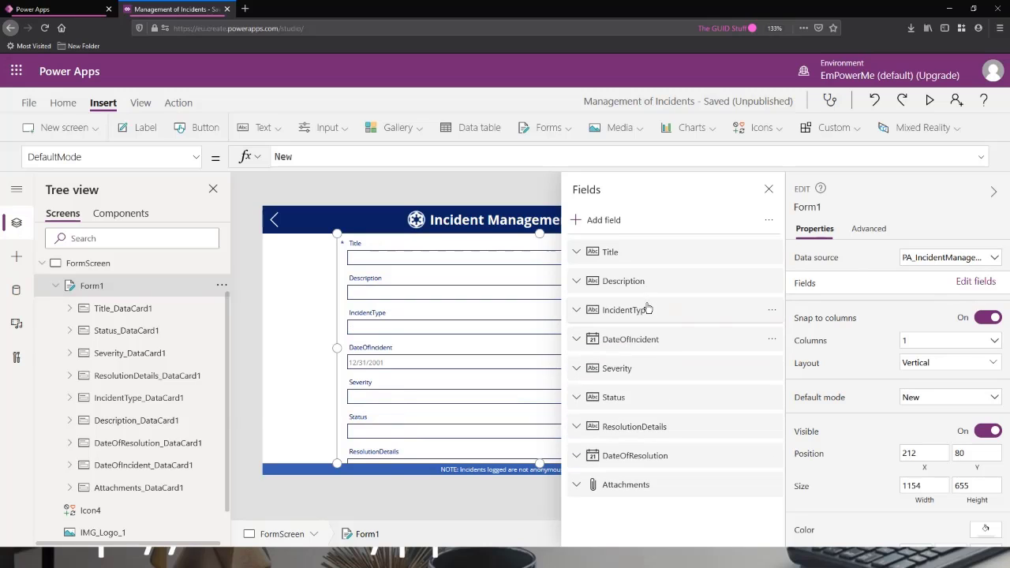
{"action": "left_click_drag", "start_coordinate": [631, 373], "coordinate": [630, 325]}
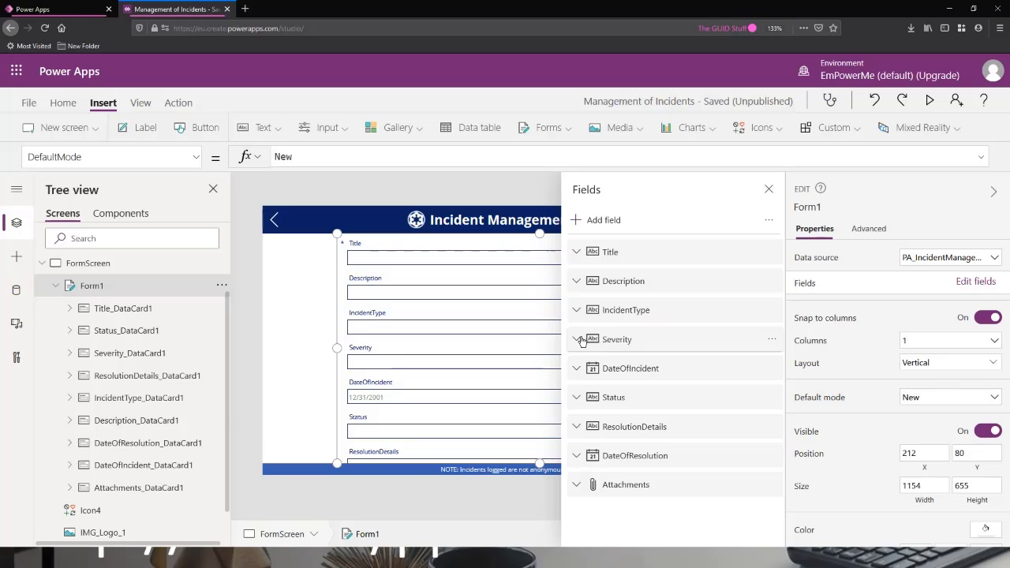
- Review the Title field's details and set the Description field's control type to Edit multi-line text
{"action": "left_click", "coordinate": [577, 252]}
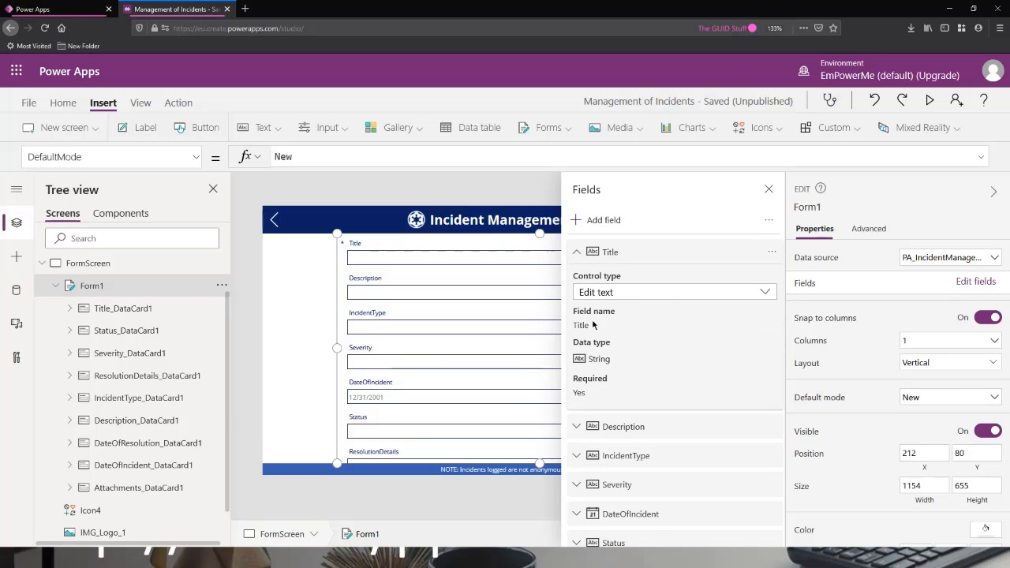
{"action": "left_click", "coordinate": [577, 252]}
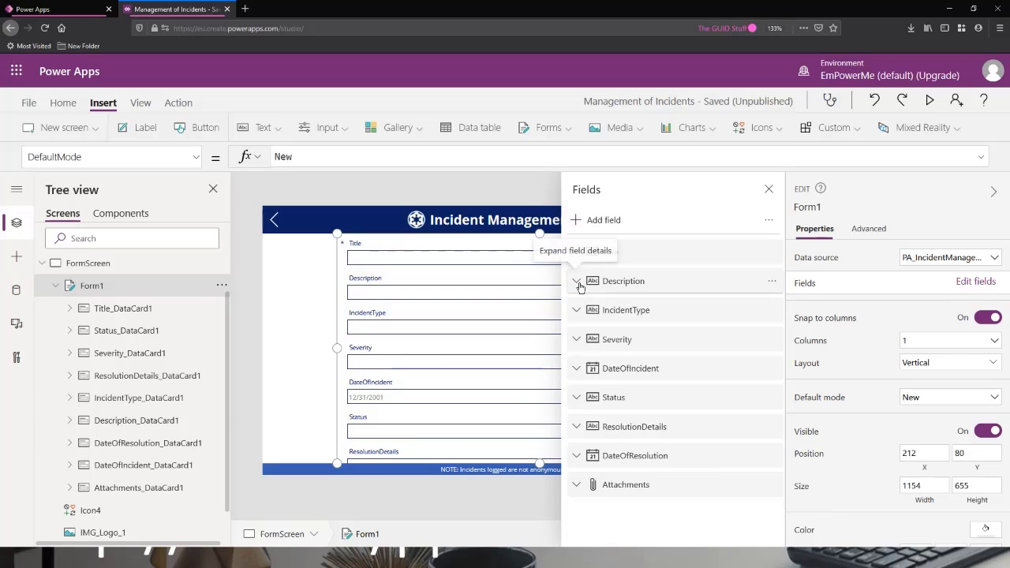
{"action": "left_click", "coordinate": [577, 282]}
{"action": "left_click", "coordinate": [629, 322]}
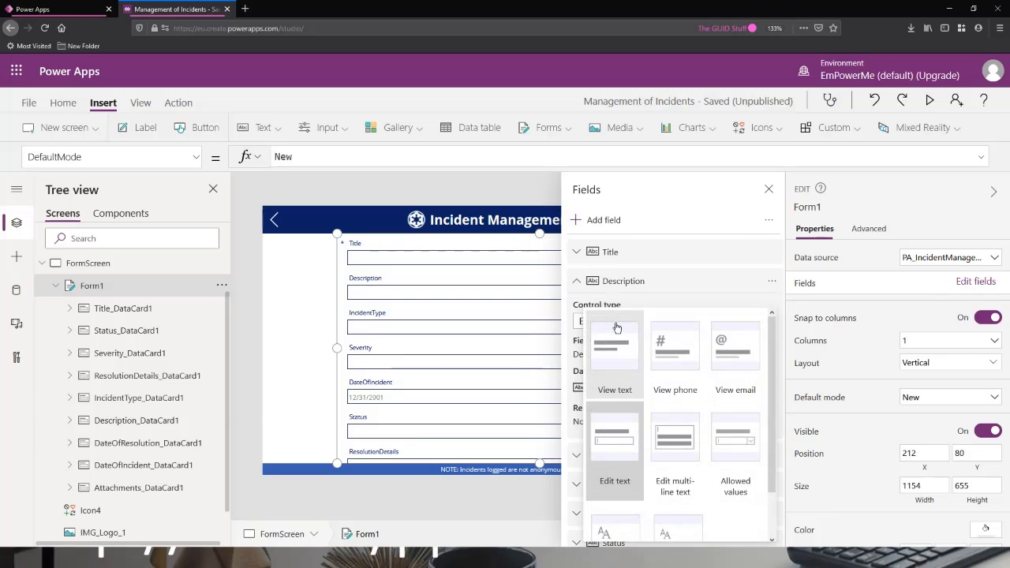
{"action": "left_click", "coordinate": [677, 442]}
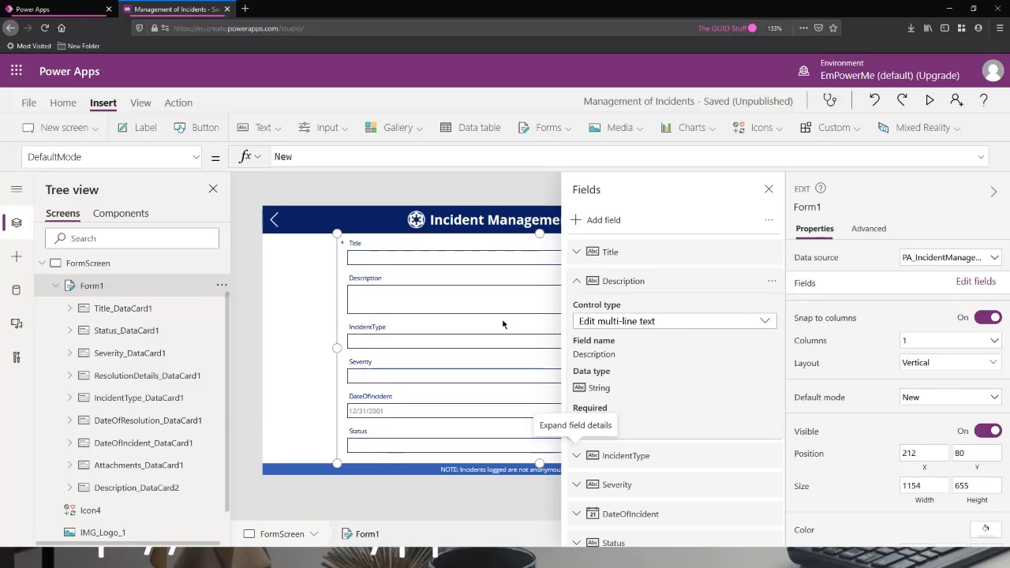
{"action": "left_click", "coordinate": [578, 282]}
- Set the IncidentType field's control type to Allowed values and close the field list
{"action": "left_click", "coordinate": [576, 310]}
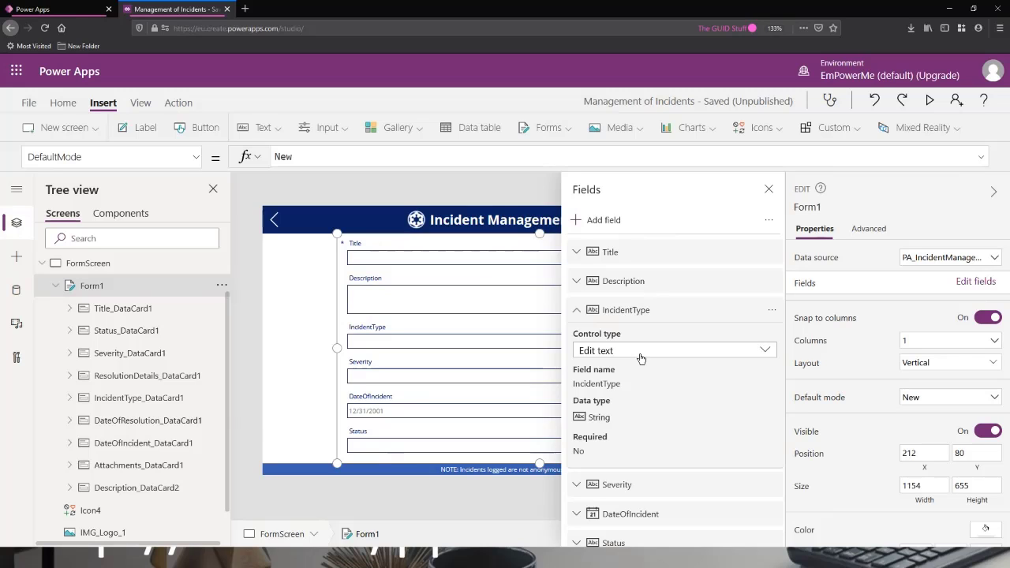
{"action": "left_click", "coordinate": [641, 355]}
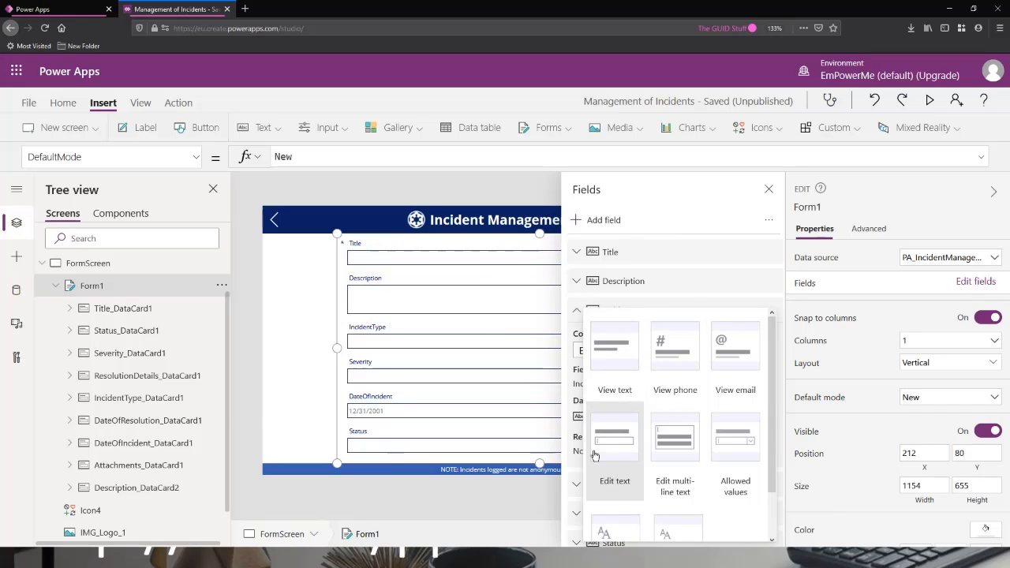
{"action": "left_click", "coordinate": [738, 445]}
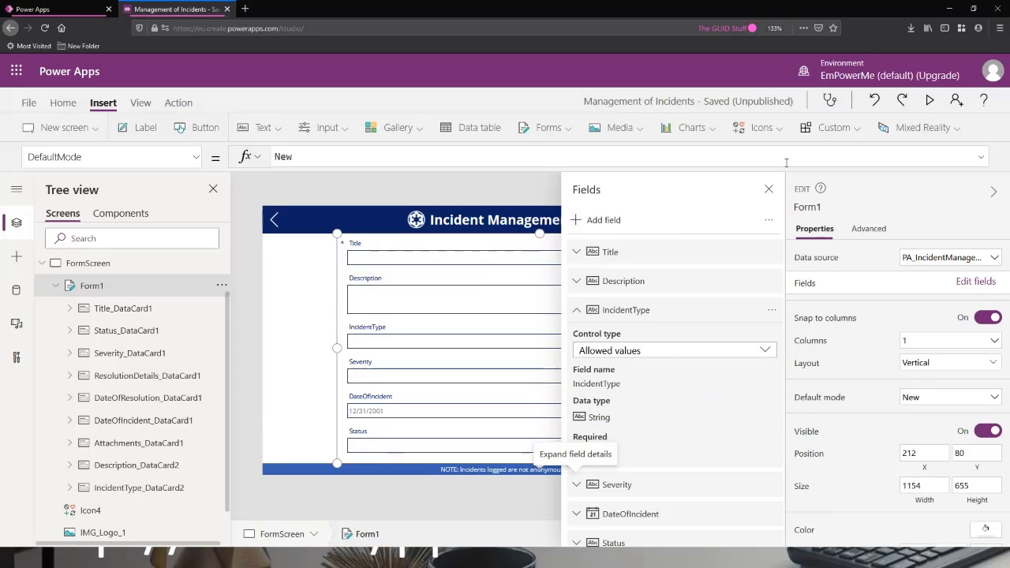
{"action": "left_click", "coordinate": [770, 189]}
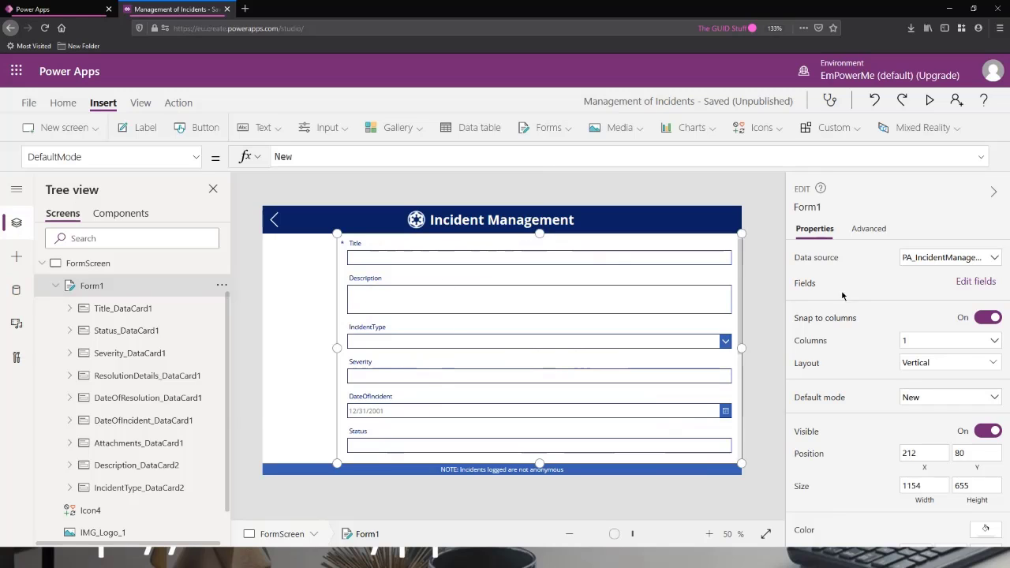
- Reopen Form1's field list and set the Severity field's control type to Allowed values
{"action": "left_click", "coordinate": [978, 282]}
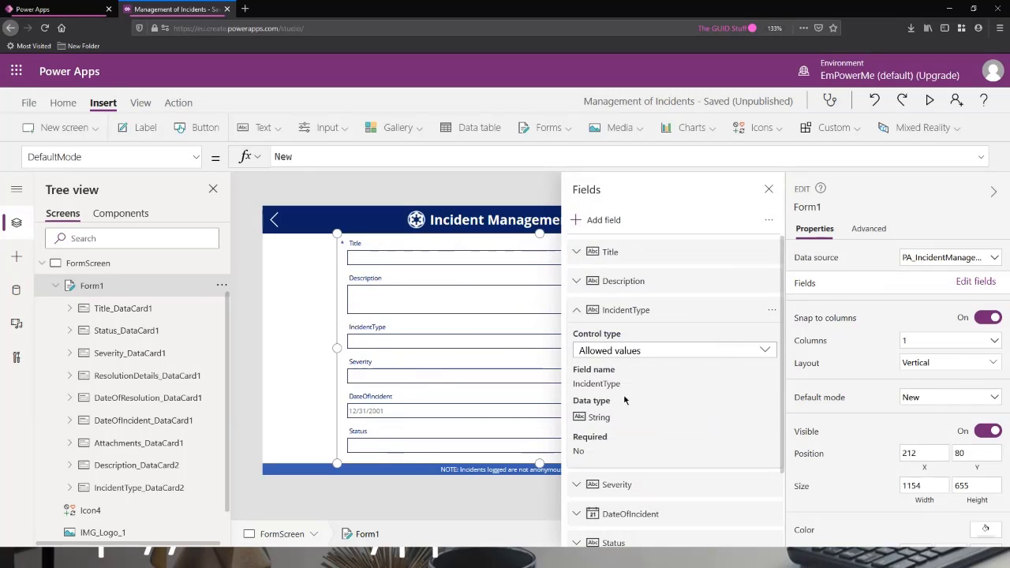
{"action": "scroll", "coordinate": [645, 379], "scroll_direction": "down", "scroll_amount": 1}
{"action": "left_click", "coordinate": [575, 280]}
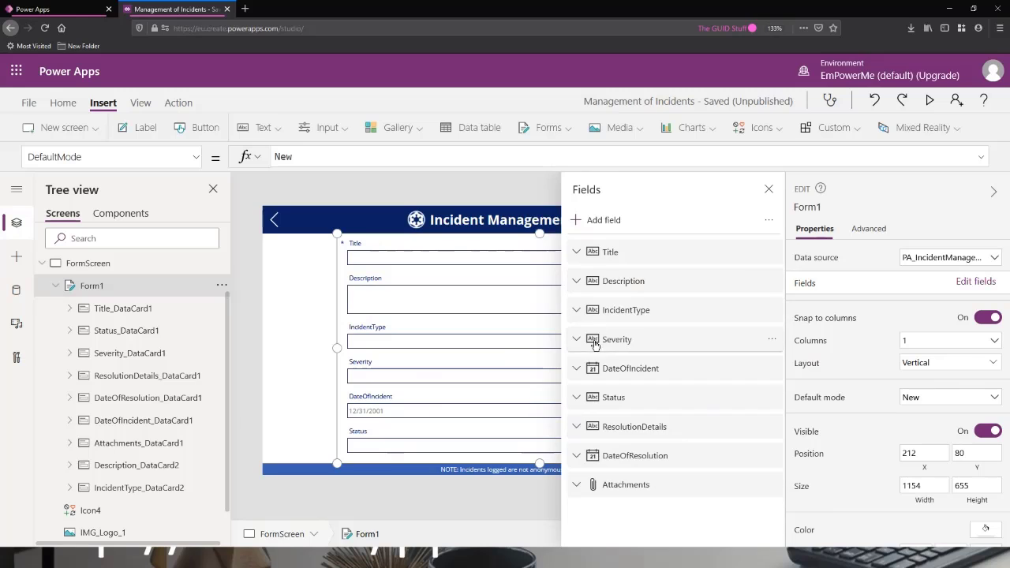
{"action": "left_click", "coordinate": [579, 340]}
{"action": "scroll", "coordinate": [683, 351], "scroll_direction": "down", "scroll_amount": 2}
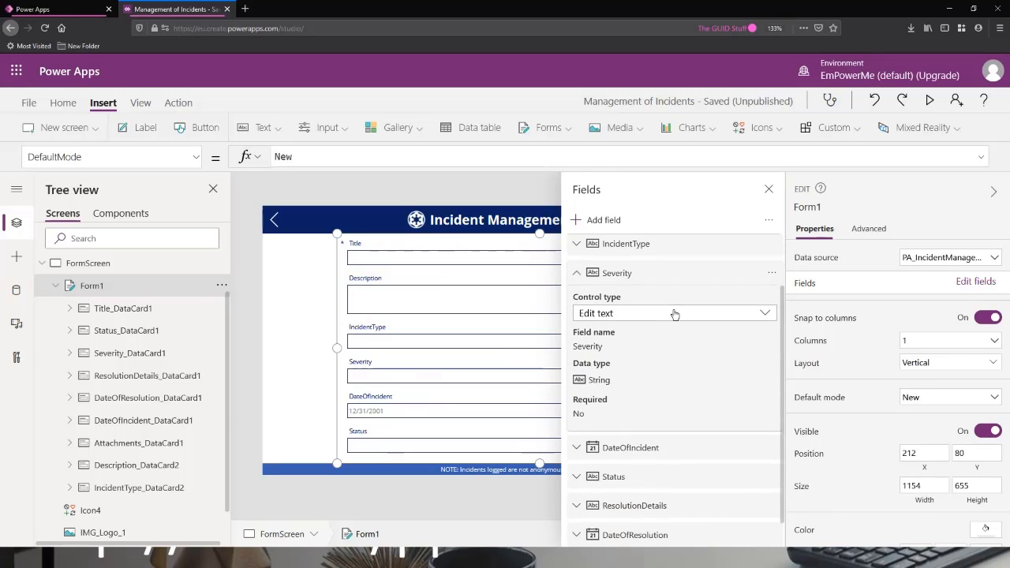
{"action": "left_click", "coordinate": [675, 314]}
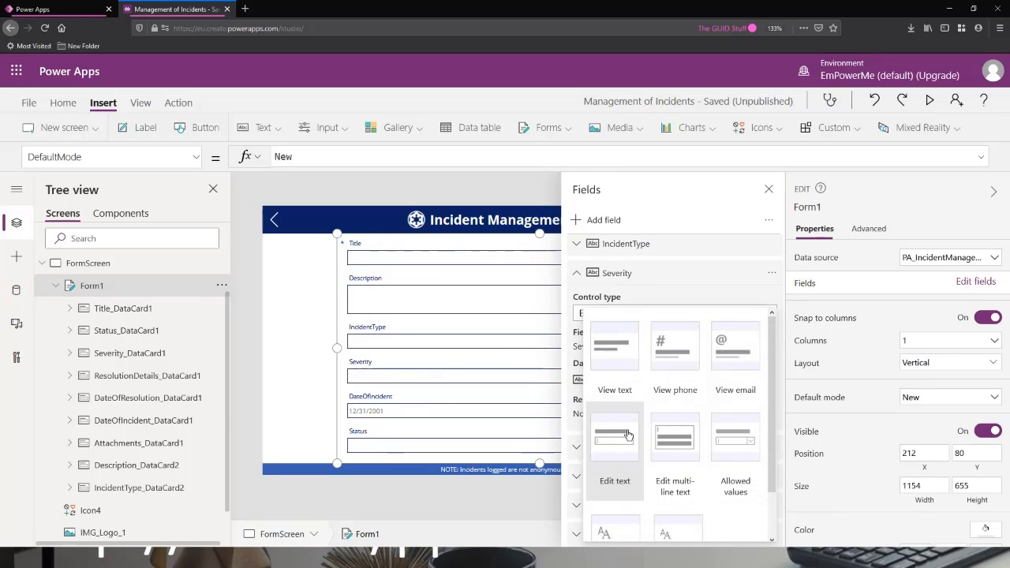
{"action": "left_click", "coordinate": [738, 440]}
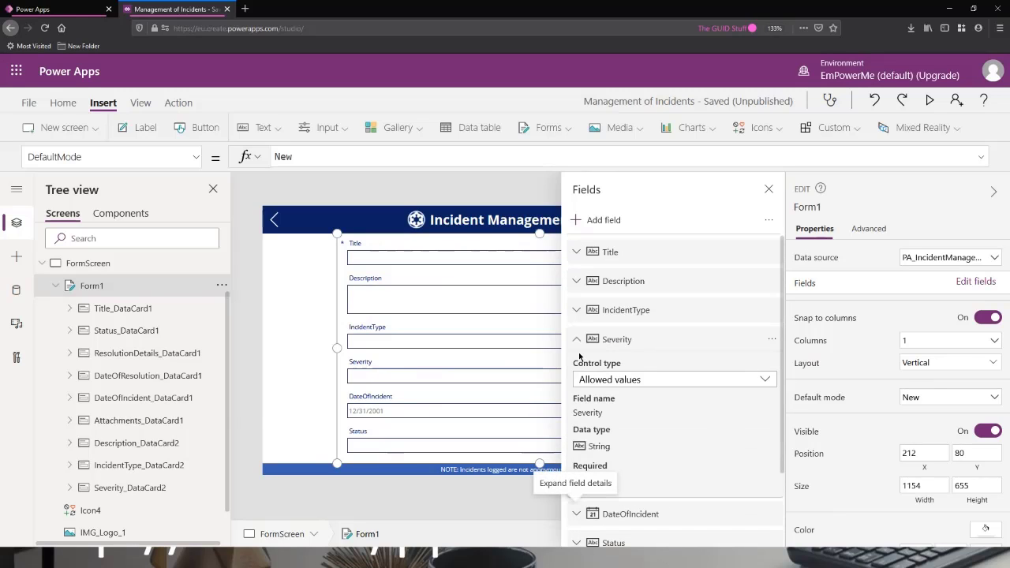
{"action": "left_click", "coordinate": [577, 339]}
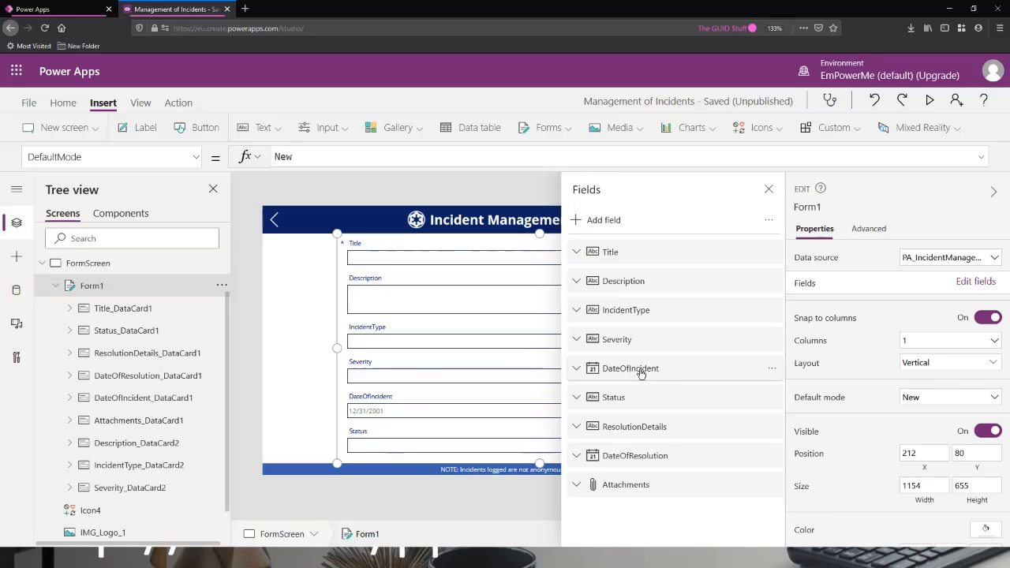
- Check the control type options for the DateOfIncident field, keeping Edit date selected
{"action": "left_click", "coordinate": [577, 369]}
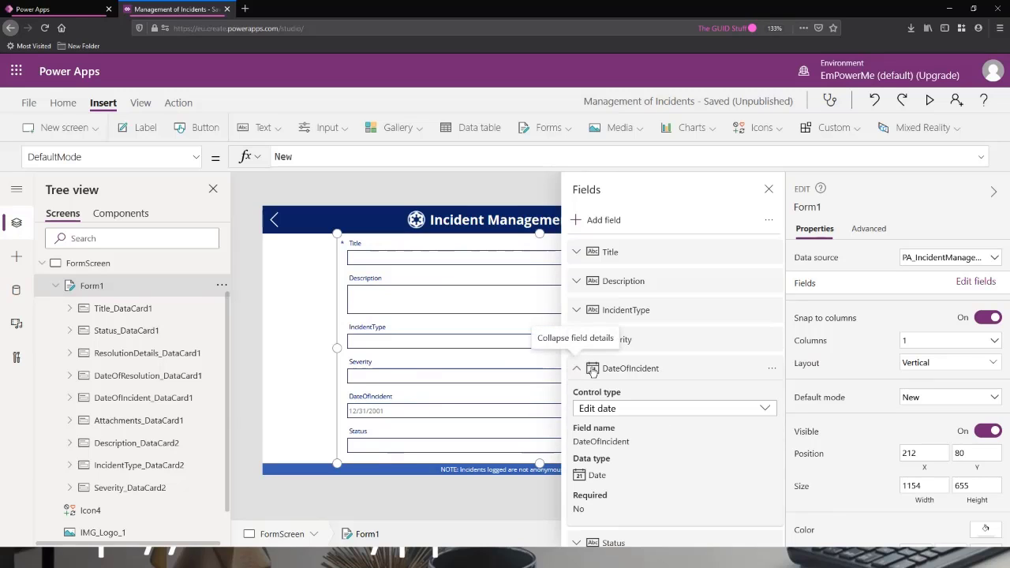
{"action": "left_click", "coordinate": [620, 409]}
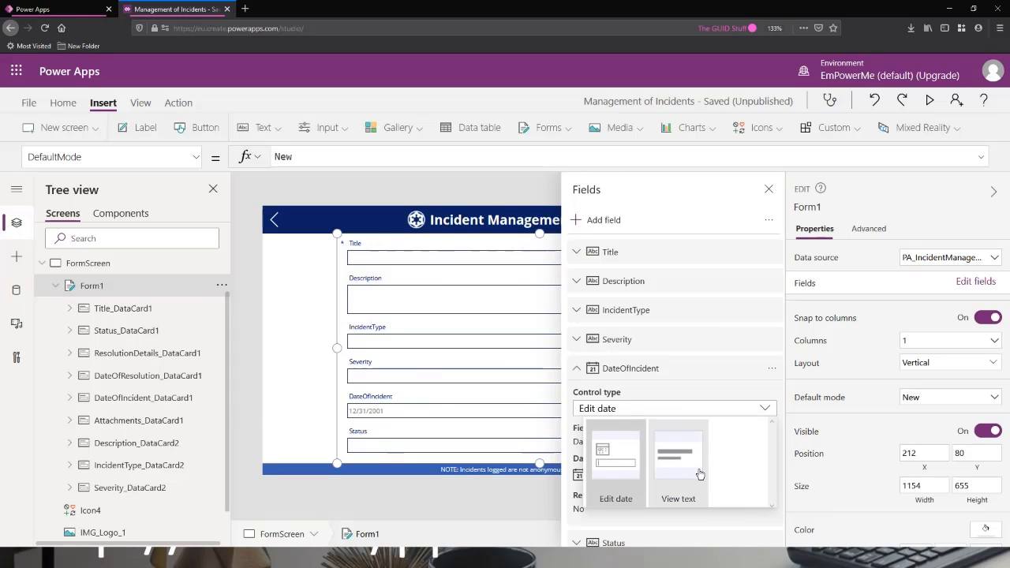
{"action": "left_click", "coordinate": [621, 464]}
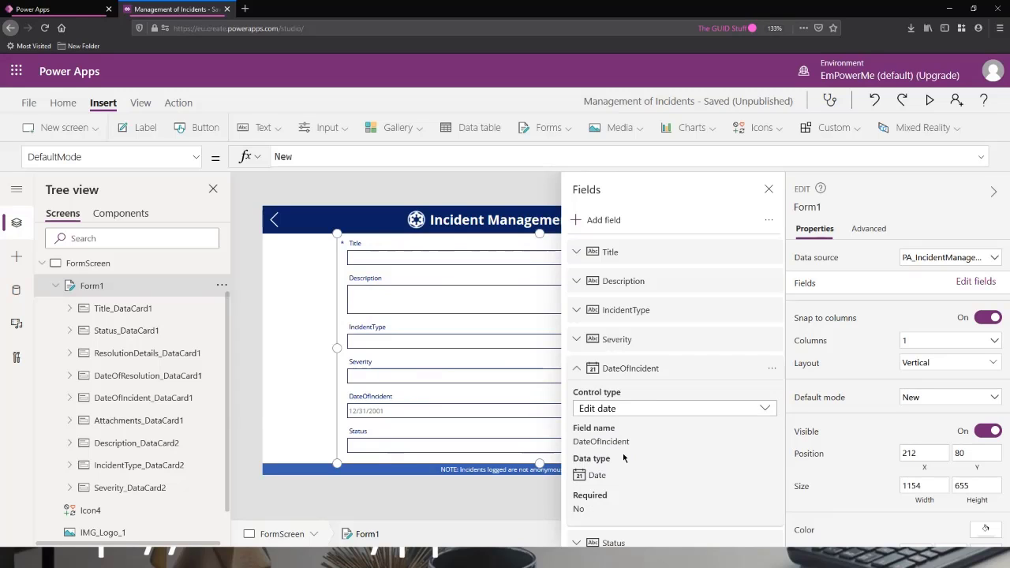
{"action": "left_click", "coordinate": [577, 368]}
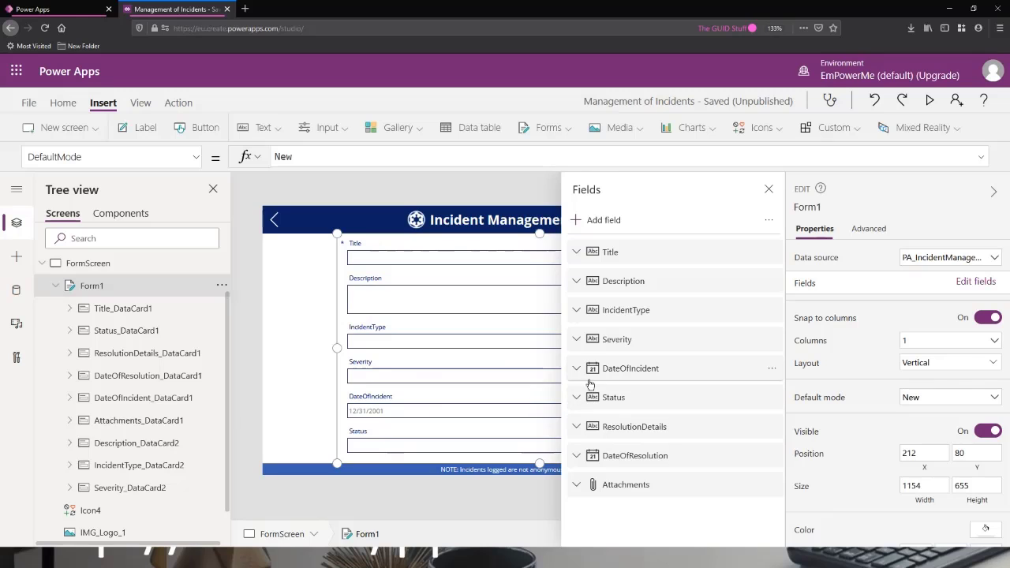
- Set the Status field's control type to Allowed values and collapse its details
{"action": "left_click", "coordinate": [577, 401]}
{"action": "scroll", "coordinate": [623, 379], "scroll_direction": "down", "scroll_amount": 2}
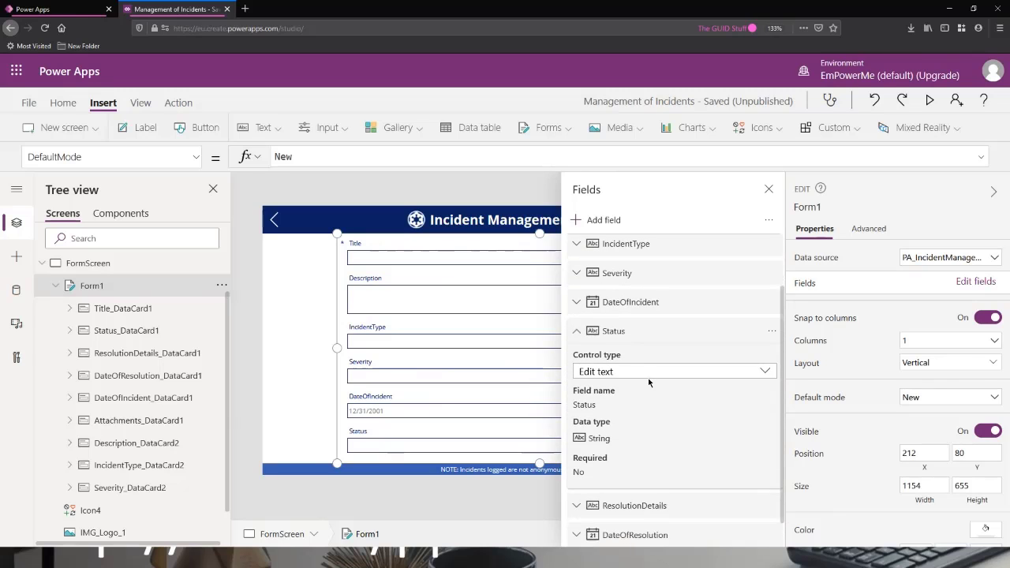
{"action": "left_click", "coordinate": [649, 371]}
{"action": "left_click", "coordinate": [740, 456]}
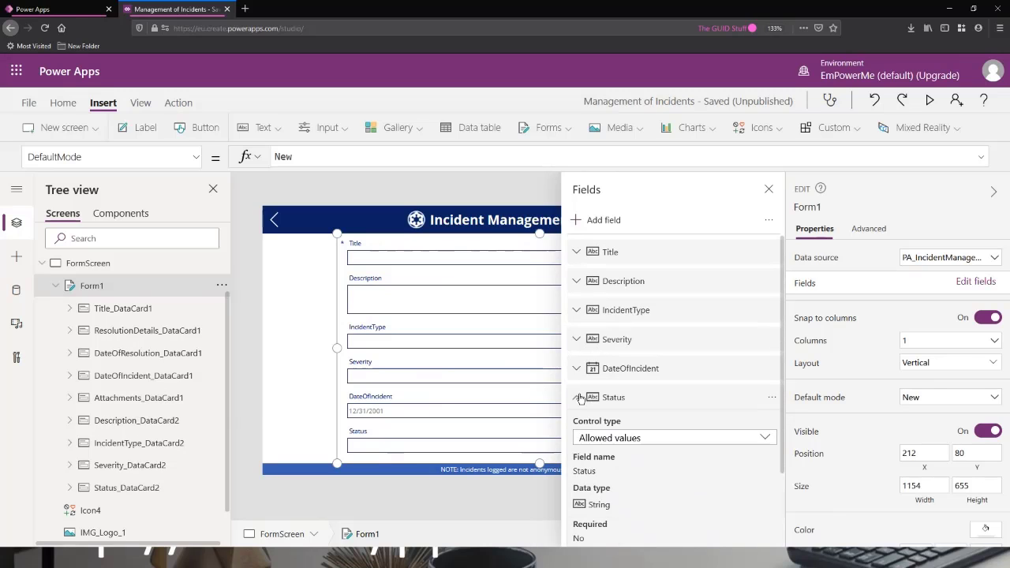
{"action": "left_click", "coordinate": [577, 397]}
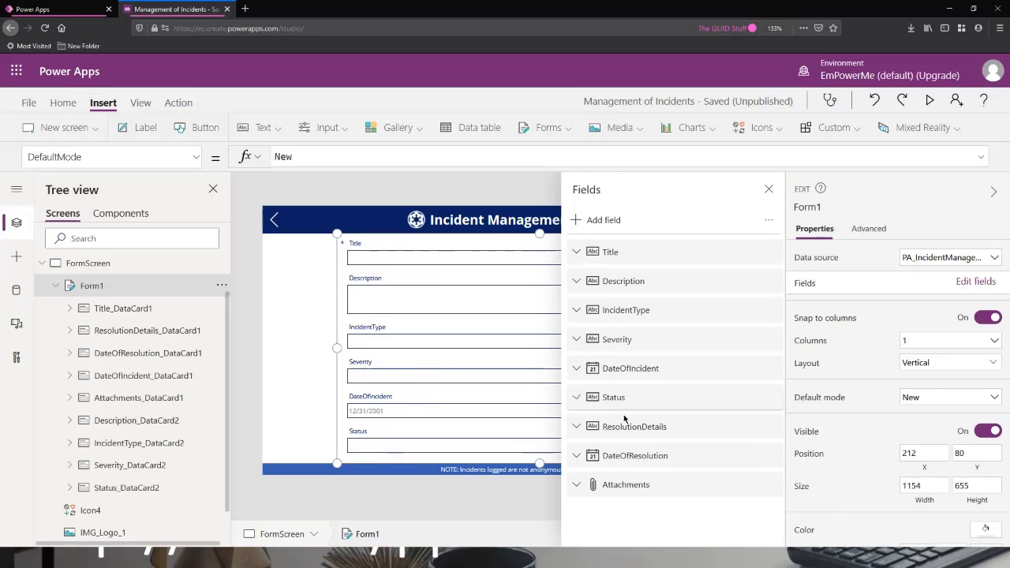
- Set the ResolutionDetails field's control type to Edit multi-line text and collapse its details
{"action": "left_click", "coordinate": [577, 427]}
{"action": "left_click", "coordinate": [637, 471]}
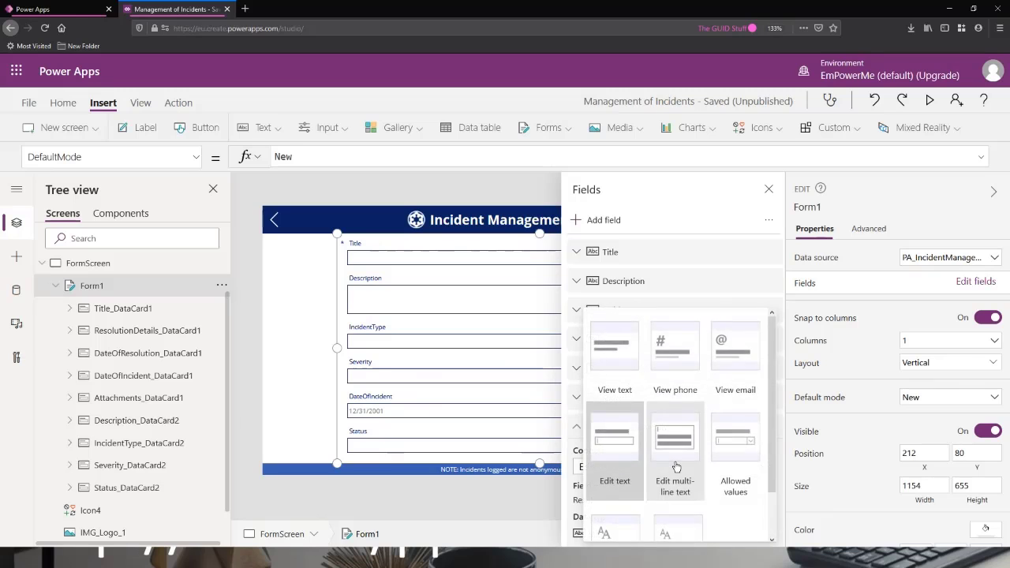
{"action": "scroll", "coordinate": [676, 464], "scroll_direction": "down", "scroll_amount": 1}
{"action": "left_click", "coordinate": [672, 404]}
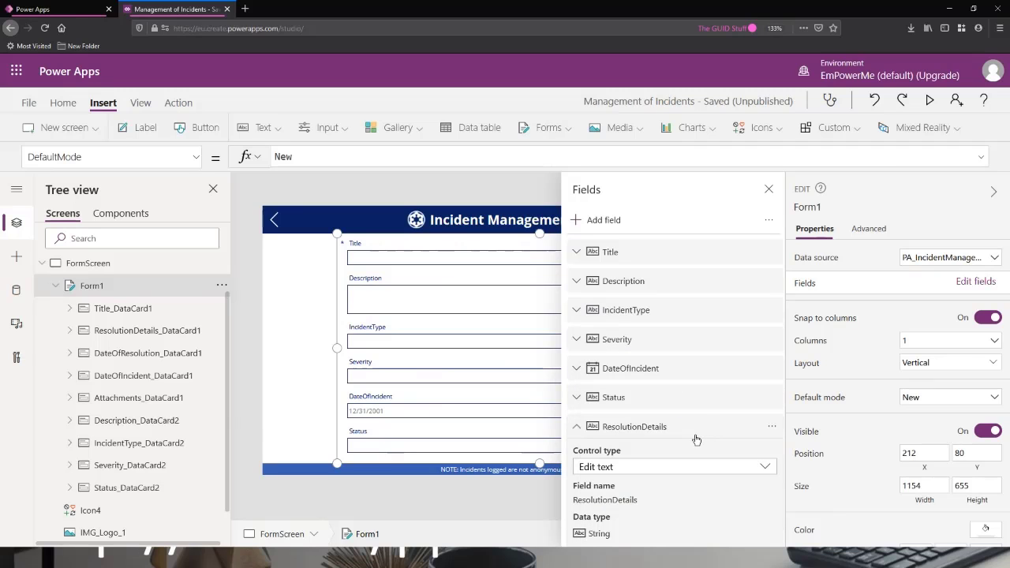
{"action": "scroll", "coordinate": [679, 411], "scroll_direction": "down", "scroll_amount": 3}
{"action": "left_click", "coordinate": [577, 332]}
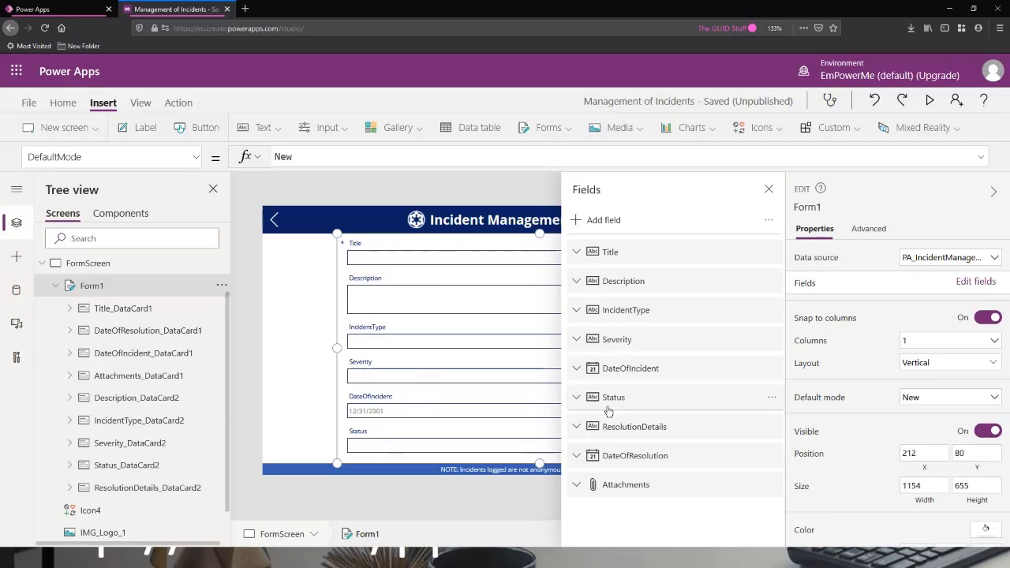
- Check the DateOfResolution field's control type and close the field list
{"action": "left_click", "coordinate": [577, 456]}
{"action": "scroll", "coordinate": [625, 401], "scroll_direction": "down", "scroll_amount": 3}
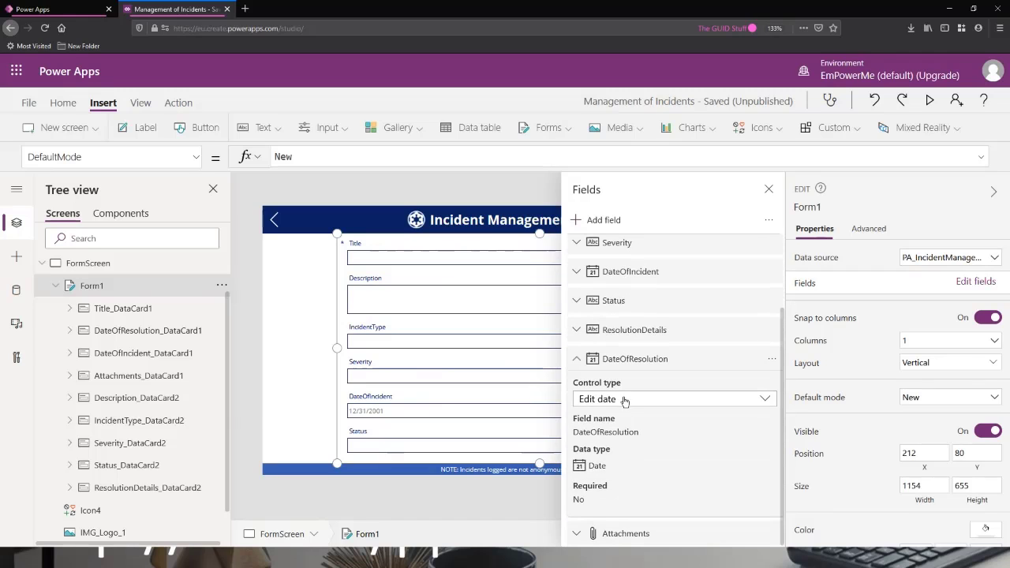
{"action": "left_click", "coordinate": [577, 360]}
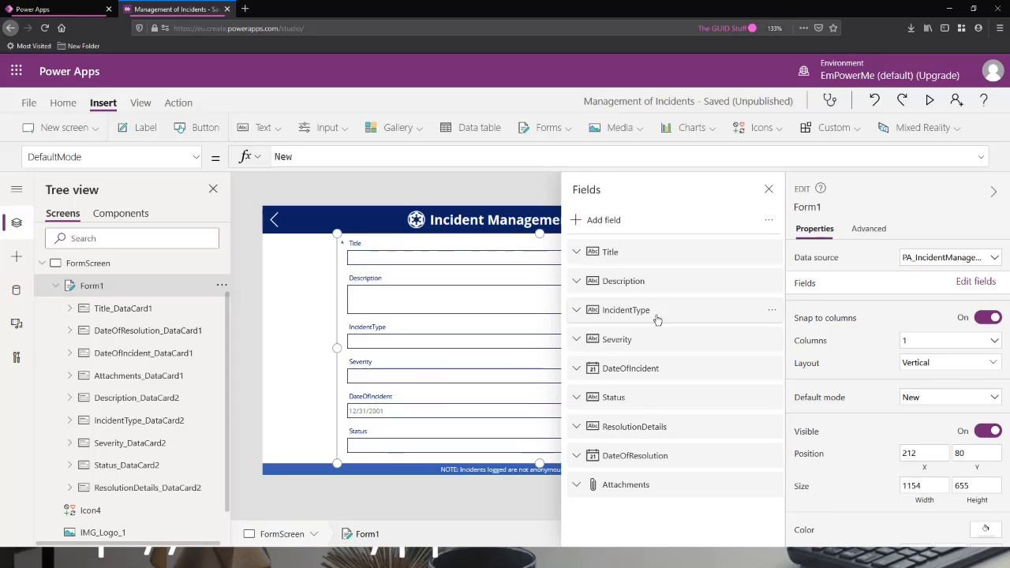
{"action": "left_click", "coordinate": [770, 191]}
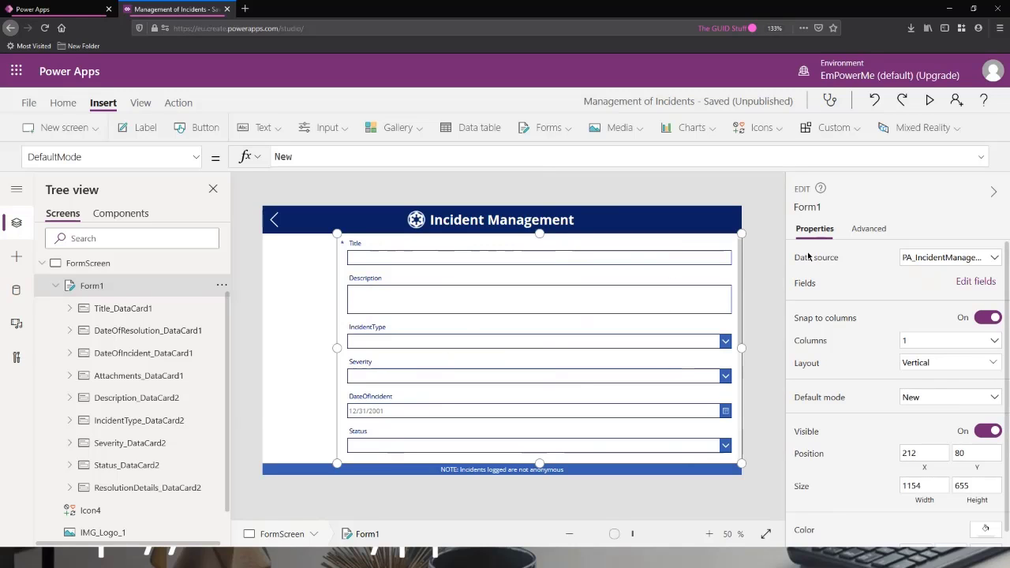
- Select the Title and Description cards on the form in turn, and collapse their nodes in the control tree
{"action": "left_click", "coordinate": [643, 251]}
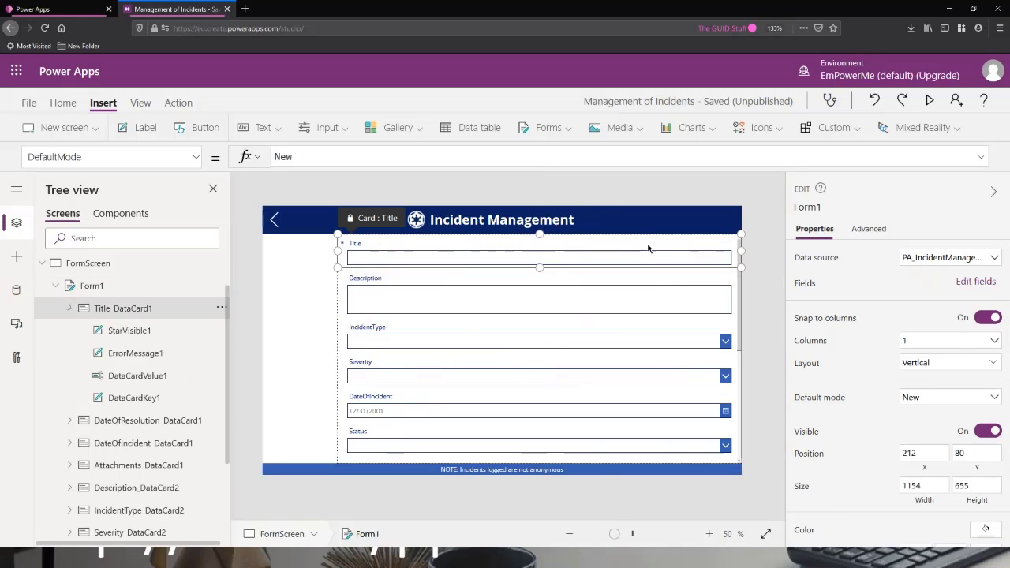
{"action": "left_click", "coordinate": [648, 281]}
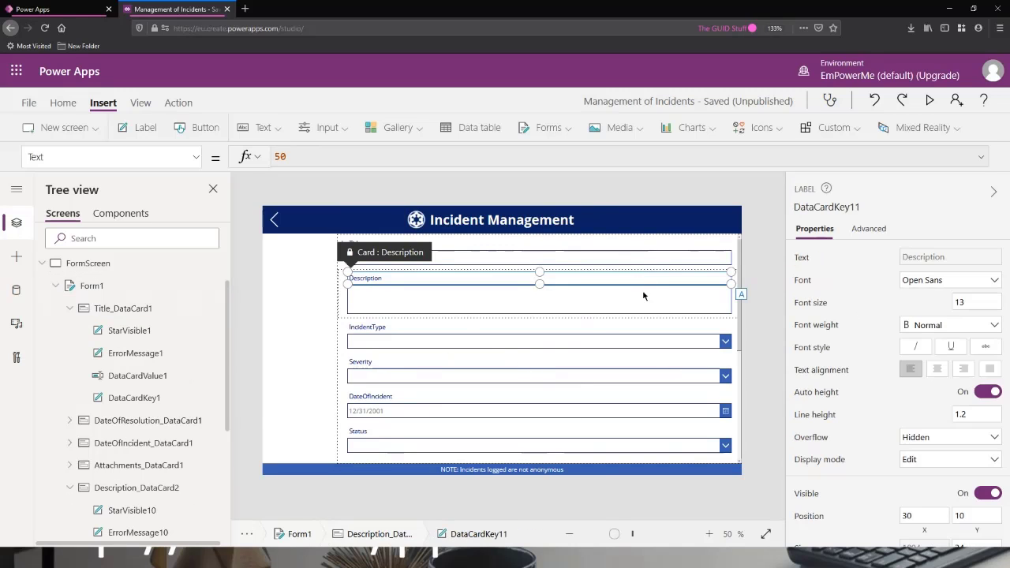
{"action": "left_click", "coordinate": [69, 308]}
{"action": "left_click", "coordinate": [70, 398]}
- Select all of Form1's data cards except Title and narrow them together to a width of about 906
{"action": "left_click", "coordinate": [135, 352]}
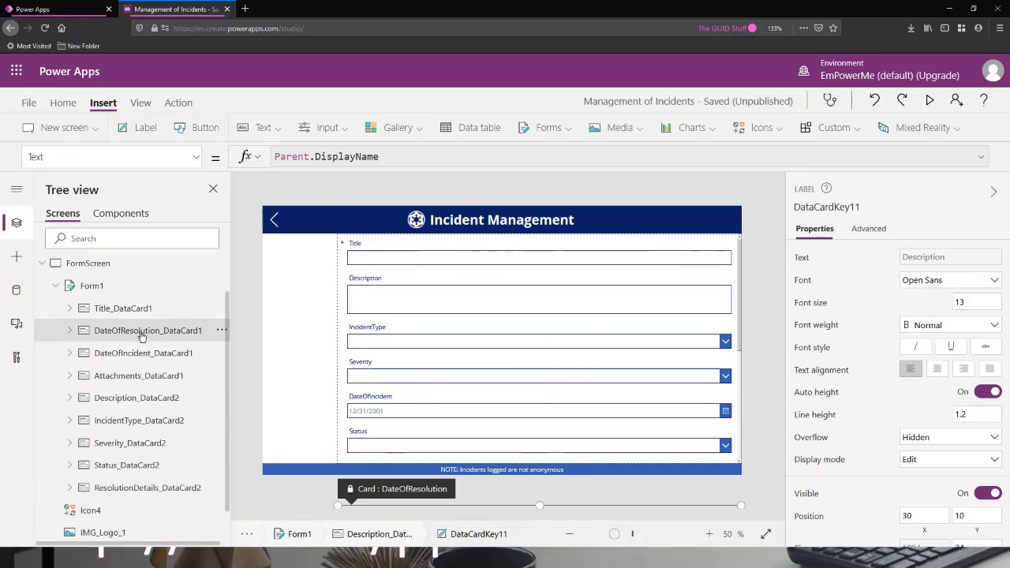
{"action": "left_click", "coordinate": [151, 333]}
{"action": "left_click", "coordinate": [148, 308]}
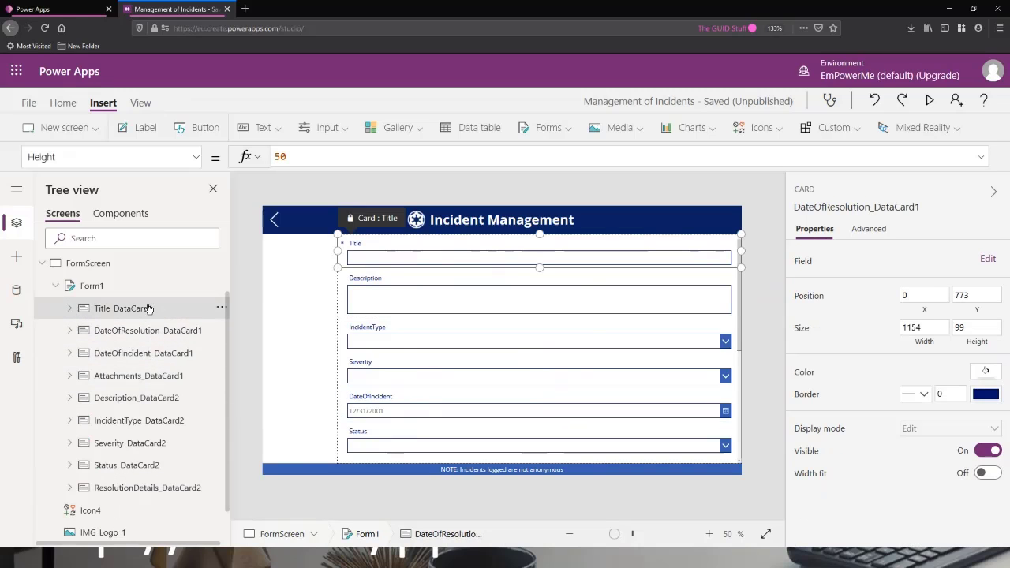
{"action": "left_click", "coordinate": [153, 332]}
{"action": "left_click", "coordinate": [156, 354], "text": "ctrl"}
{"action": "left_click", "coordinate": [154, 376], "text": "ctrl"}
{"action": "left_click", "coordinate": [151, 398], "text": "ctrl"}
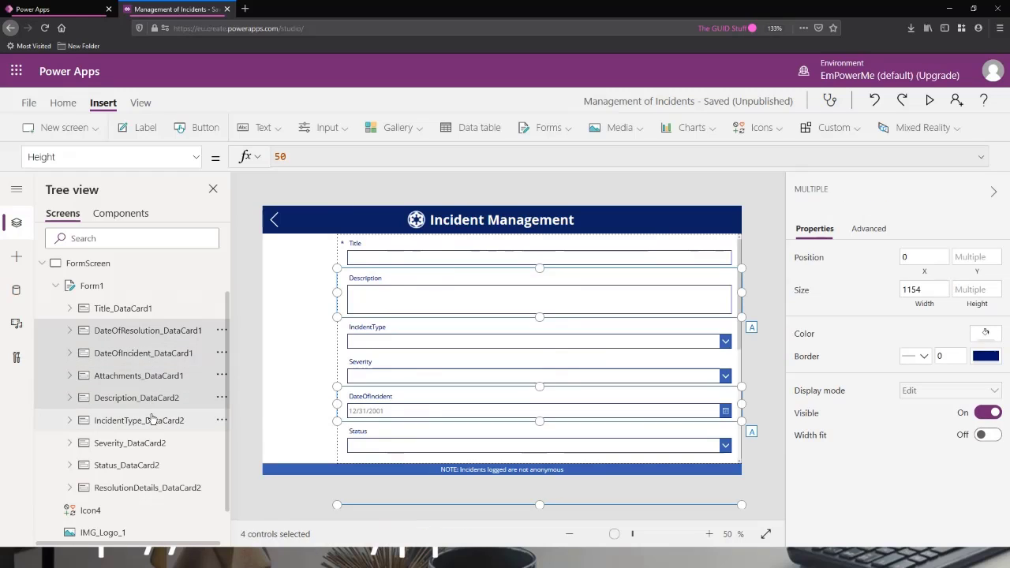
{"action": "left_click", "coordinate": [151, 420], "text": "ctrl"}
{"action": "left_click", "coordinate": [148, 443], "text": "ctrl"}
{"action": "left_click", "coordinate": [149, 466], "text": "ctrl"}
{"action": "left_click", "coordinate": [147, 487], "text": "ctrl"}
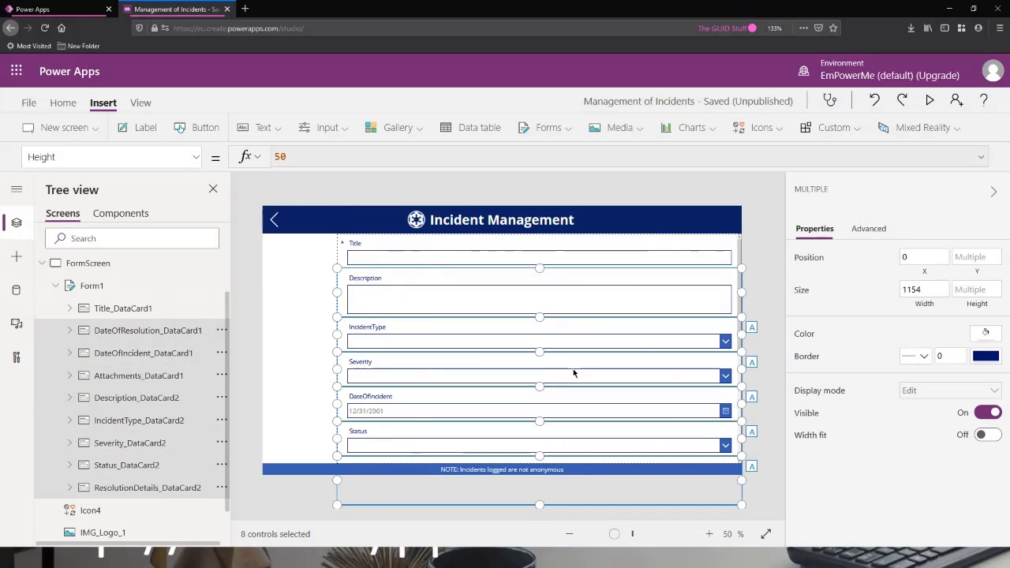
{"action": "left_click_drag", "start_coordinate": [742, 335], "coordinate": [656, 328]}
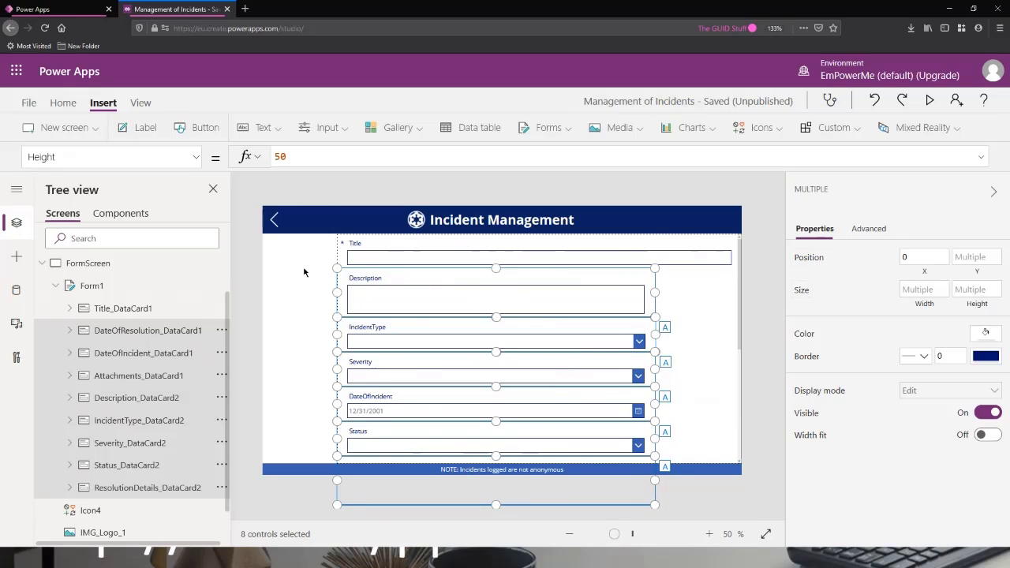
- Match the Title card to the other cards by setting its width to 906, with a height of 99
{"action": "left_click", "coordinate": [128, 338]}
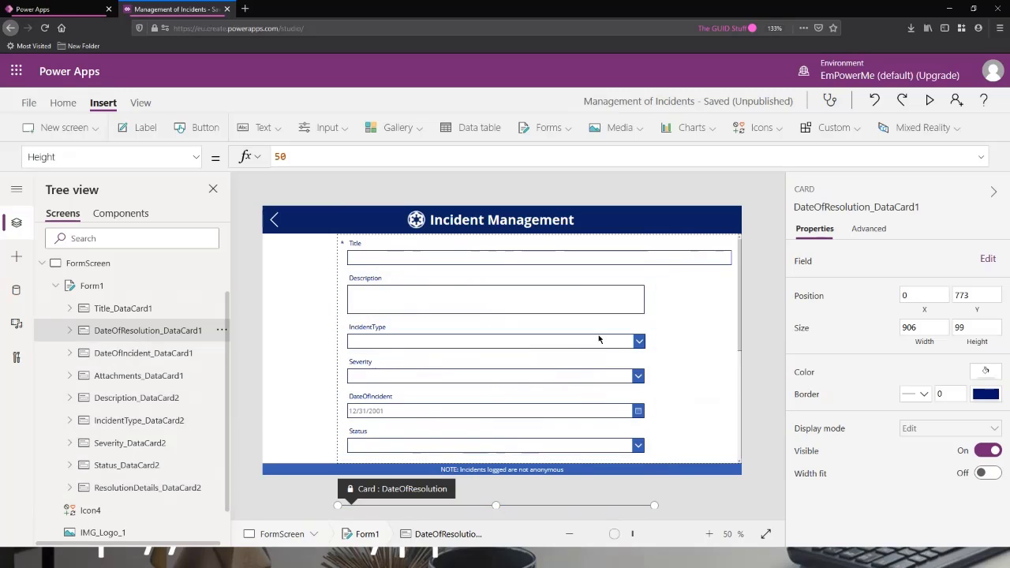
{"action": "left_click", "coordinate": [601, 273]}
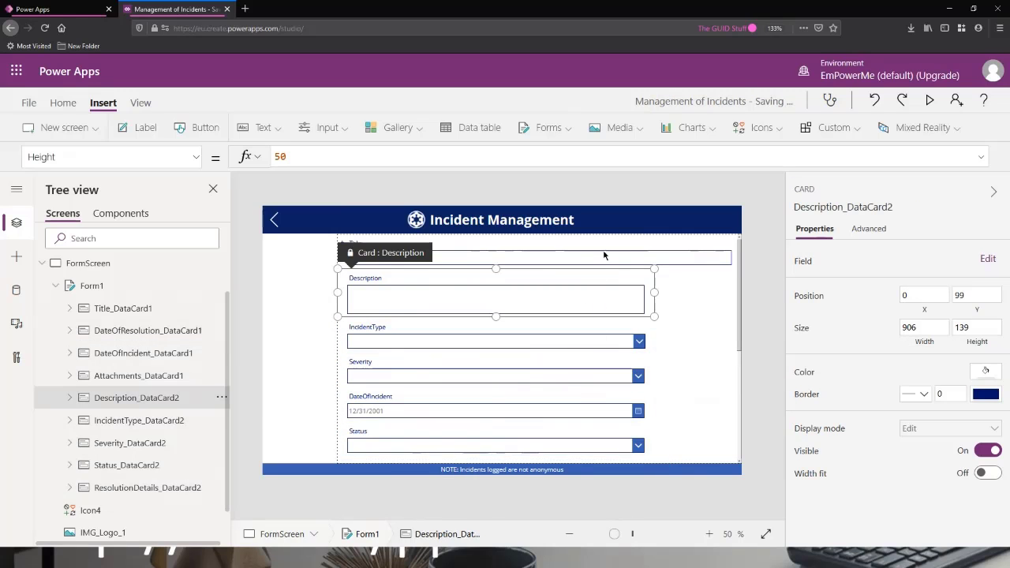
{"action": "left_click", "coordinate": [611, 254]}
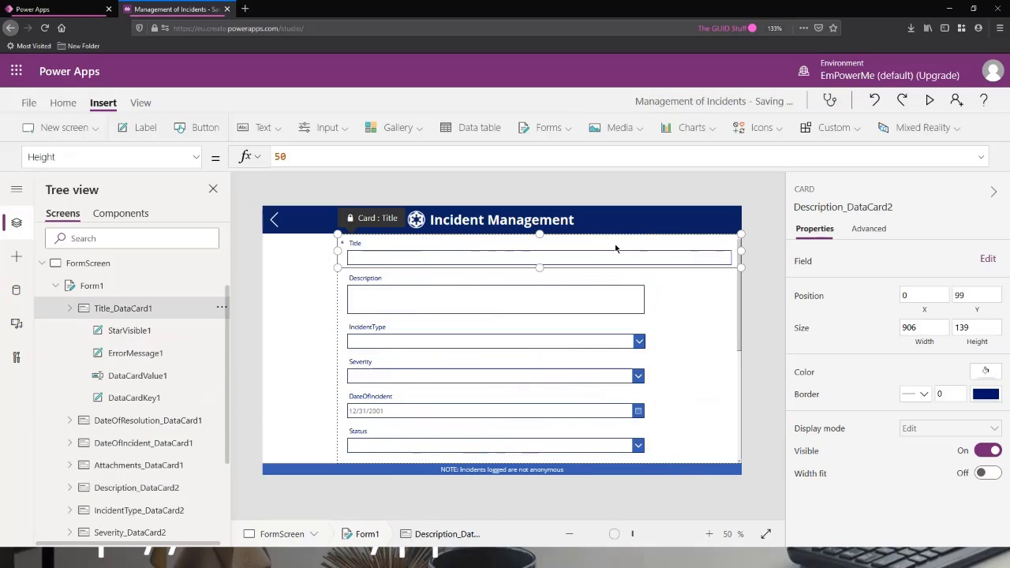
{"action": "left_click", "coordinate": [930, 328]}
{"action": "type", "text": "9"}
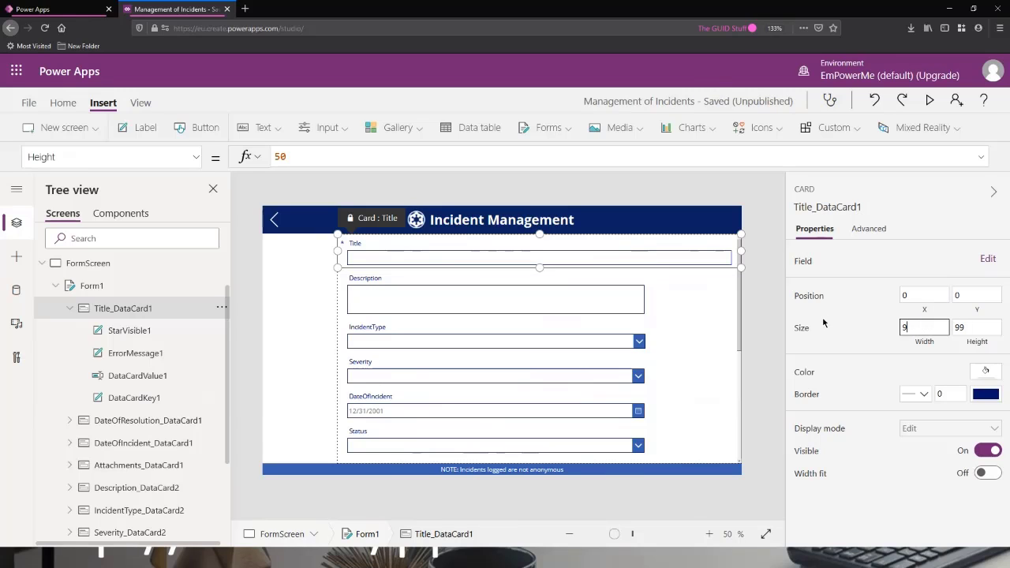
{"action": "type", "text": "06"}
{"action": "left_click", "coordinate": [963, 327]}
{"action": "type", "text": "99"}
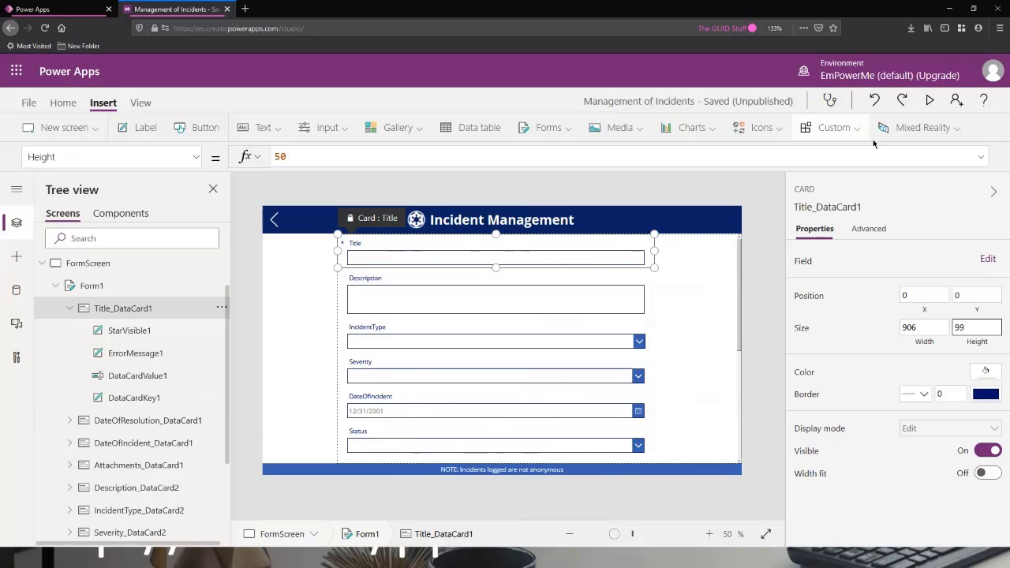
- Preview the app and check the form's layout and its Severity and Status dropdowns
{"action": "left_click", "coordinate": [930, 100]}
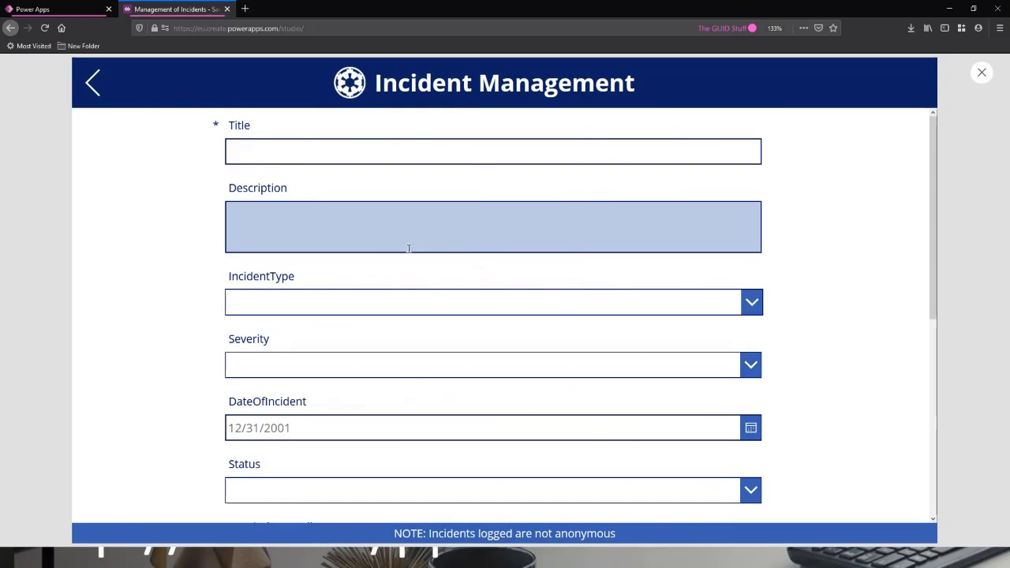
{"action": "scroll", "coordinate": [433, 237], "scroll_direction": "down", "scroll_amount": 1}
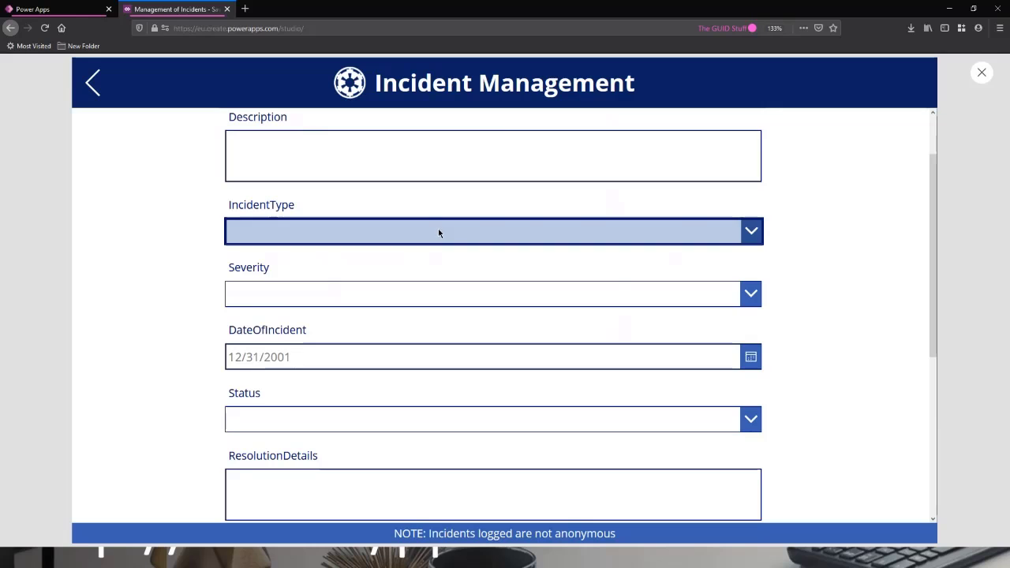
{"action": "left_click", "coordinate": [755, 303]}
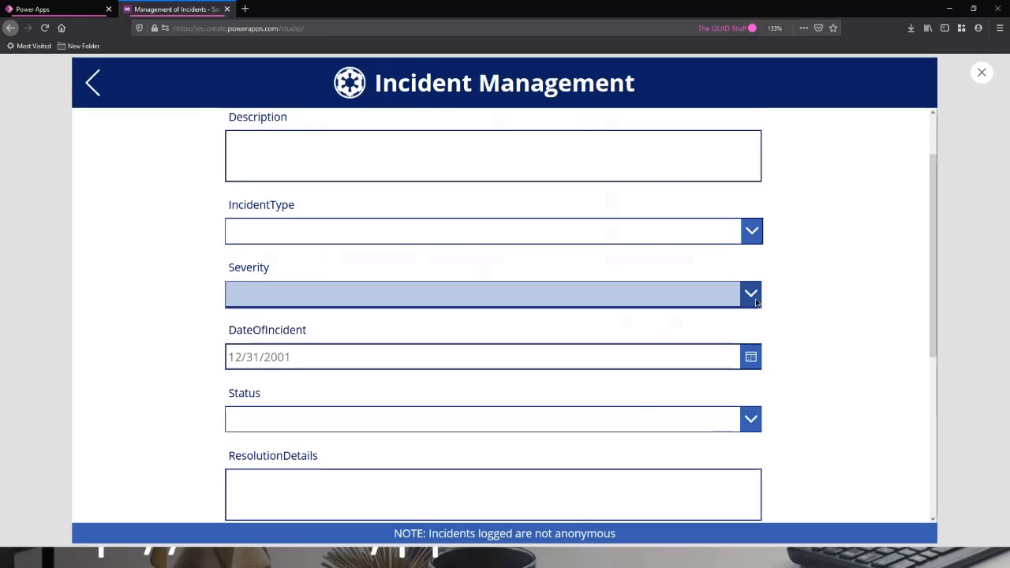
{"action": "scroll", "coordinate": [786, 271], "scroll_direction": "down", "scroll_amount": 1}
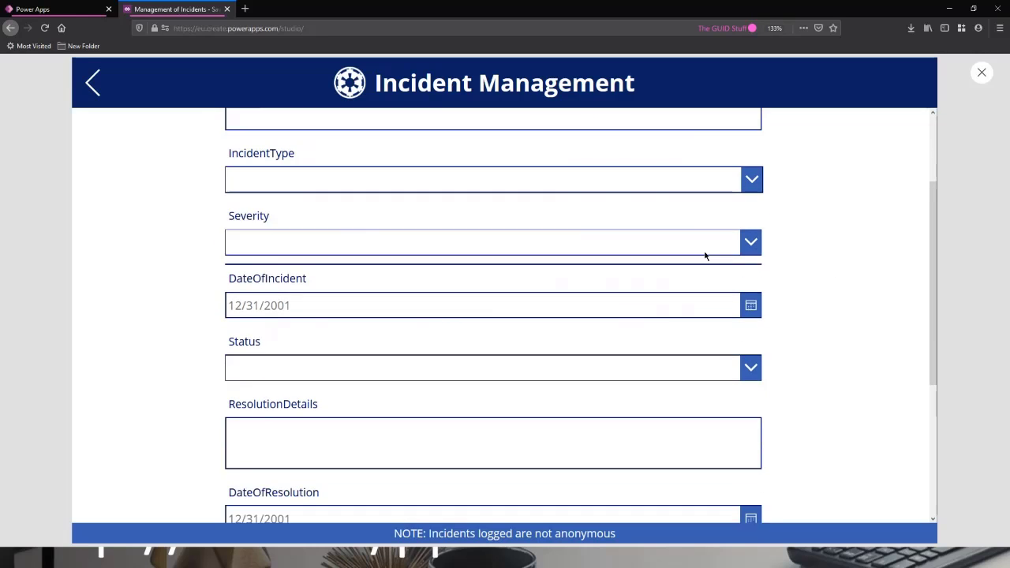
{"action": "left_click", "coordinate": [753, 349]}
{"action": "scroll", "coordinate": [442, 199], "scroll_direction": "up", "scroll_amount": 2}
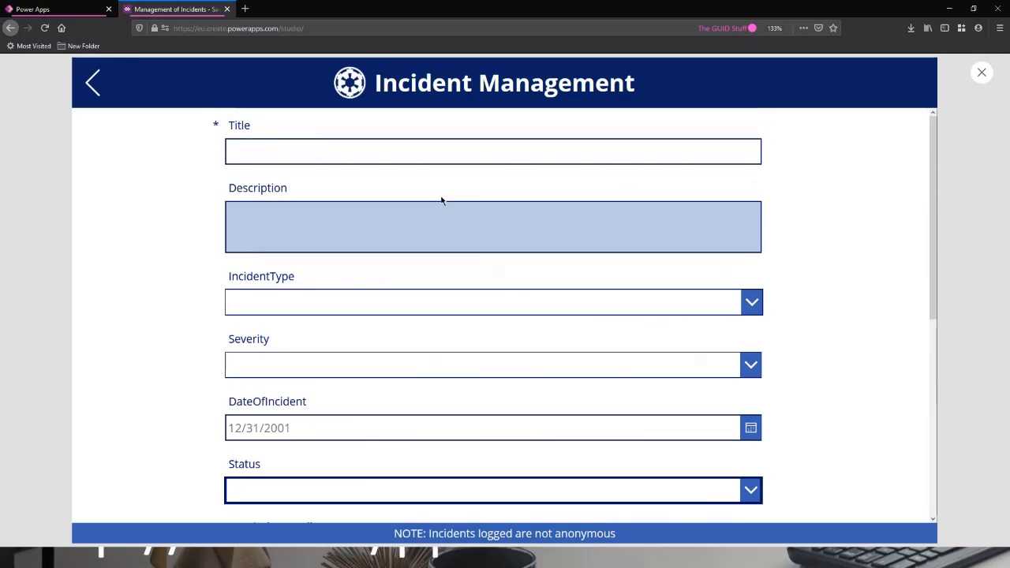
- Test the Description field by entering "asdasd" and clear the text again
{"action": "left_click", "coordinate": [451, 219]}
{"action": "type", "text": "asdasd"}
{"action": "left_click_drag", "start_coordinate": [450, 232], "coordinate": [110, 196]}
{"action": "key", "text": "BackSpace"}
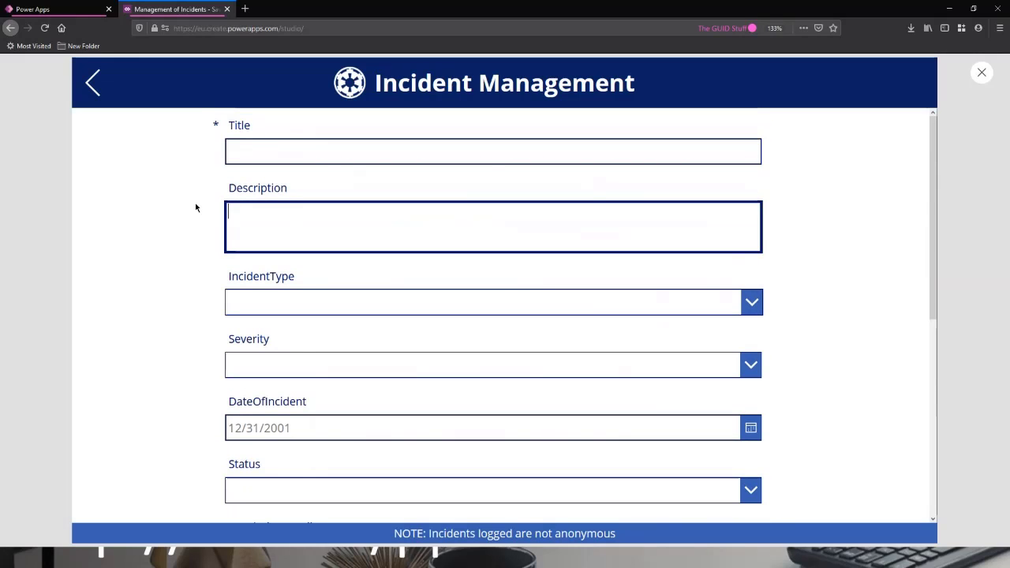
- Examine the DateOfIncident date picker and the remaining form fields in the preview, cancelling without choosing a date
{"action": "left_click", "coordinate": [336, 161]}
{"action": "scroll", "coordinate": [562, 268], "scroll_direction": "down", "scroll_amount": 1}
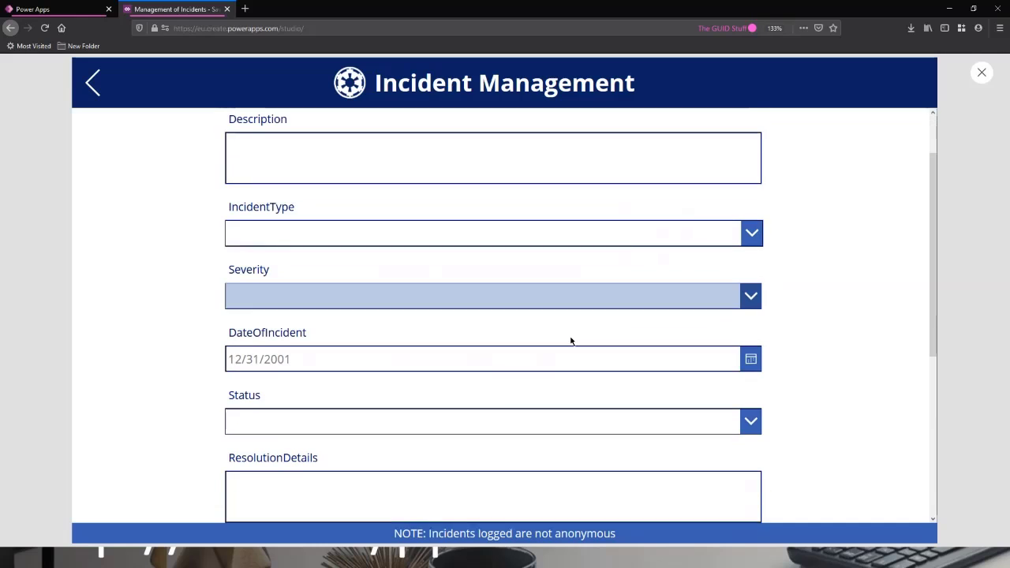
{"action": "left_click", "coordinate": [751, 356]}
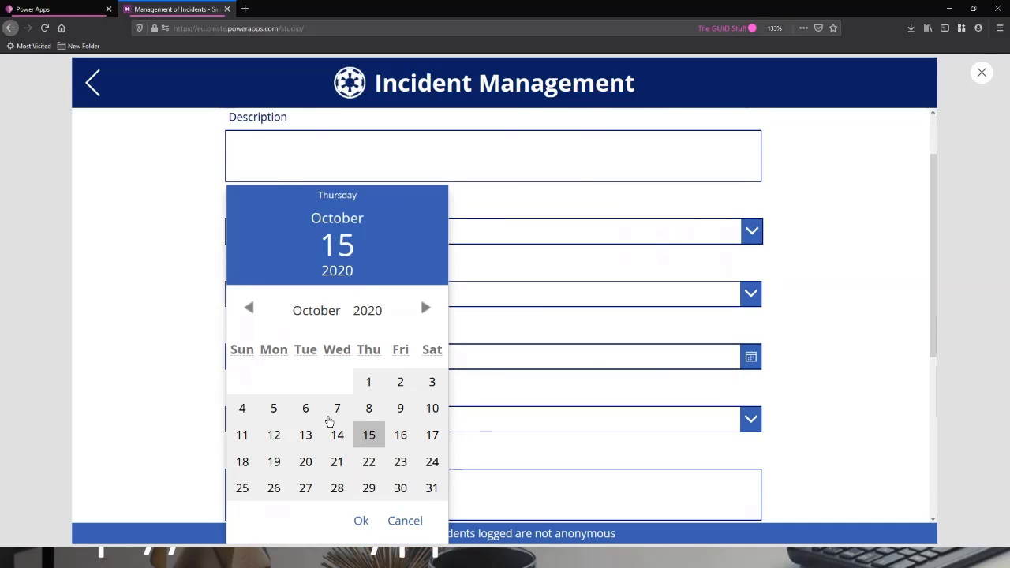
{"action": "left_click", "coordinate": [420, 524]}
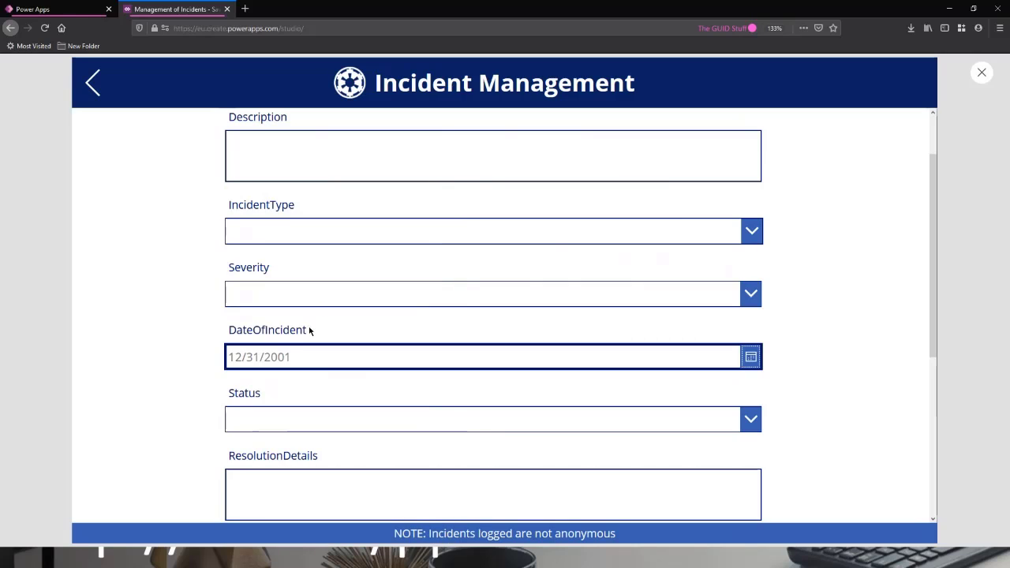
{"action": "left_click", "coordinate": [354, 332]}
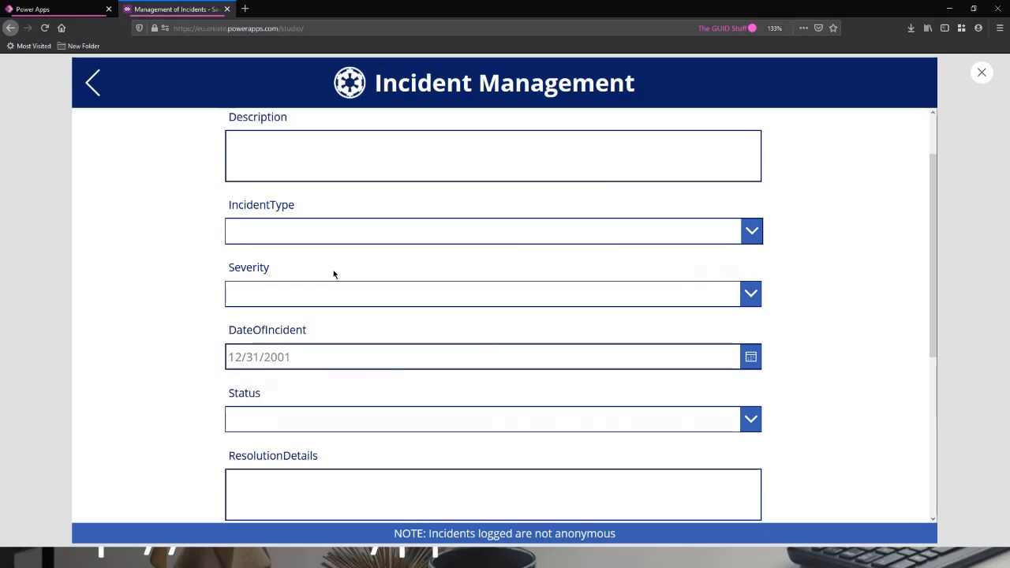
{"action": "scroll", "coordinate": [396, 344], "scroll_direction": "down", "scroll_amount": 1}
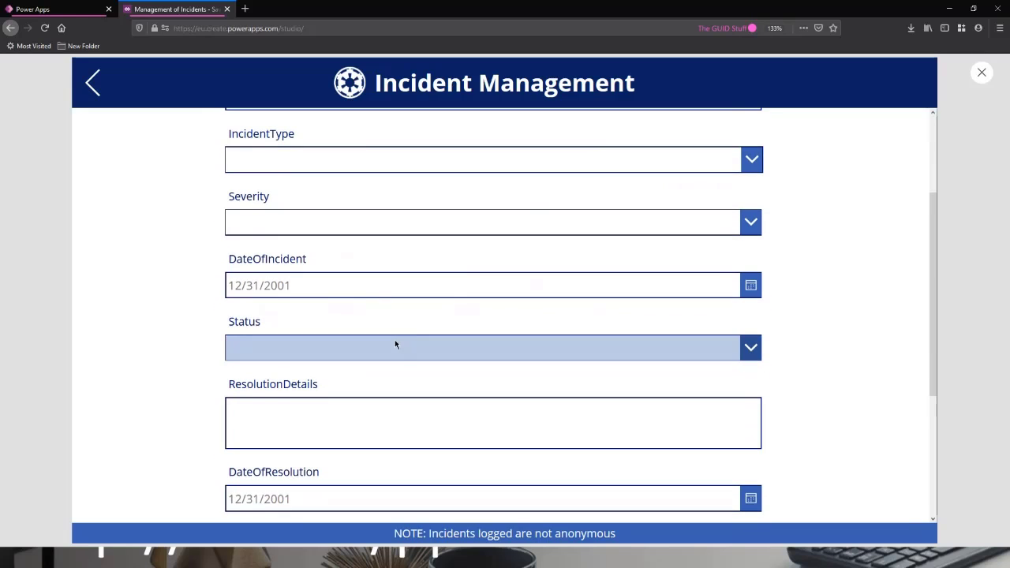
{"action": "scroll", "coordinate": [408, 350], "scroll_direction": "up", "scroll_amount": 2}
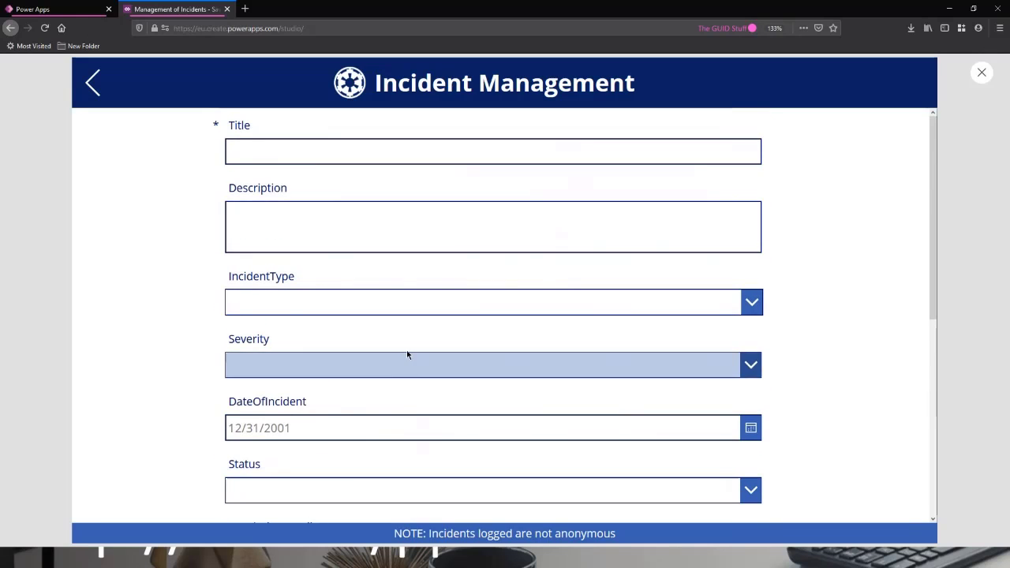
{"action": "left_click", "coordinate": [752, 428]}
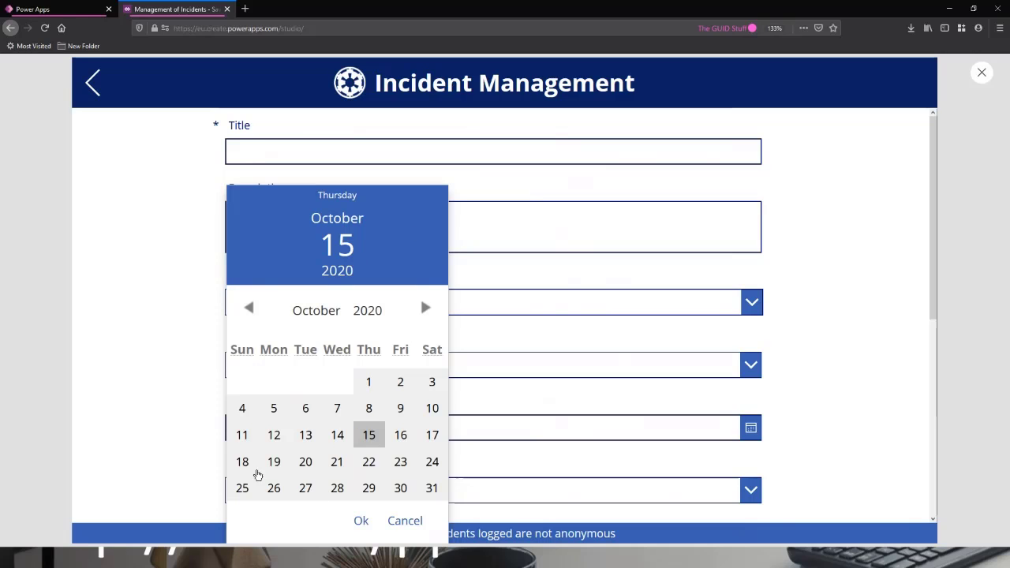
{"action": "left_click", "coordinate": [409, 525]}
{"action": "right_click", "coordinate": [410, 525]}
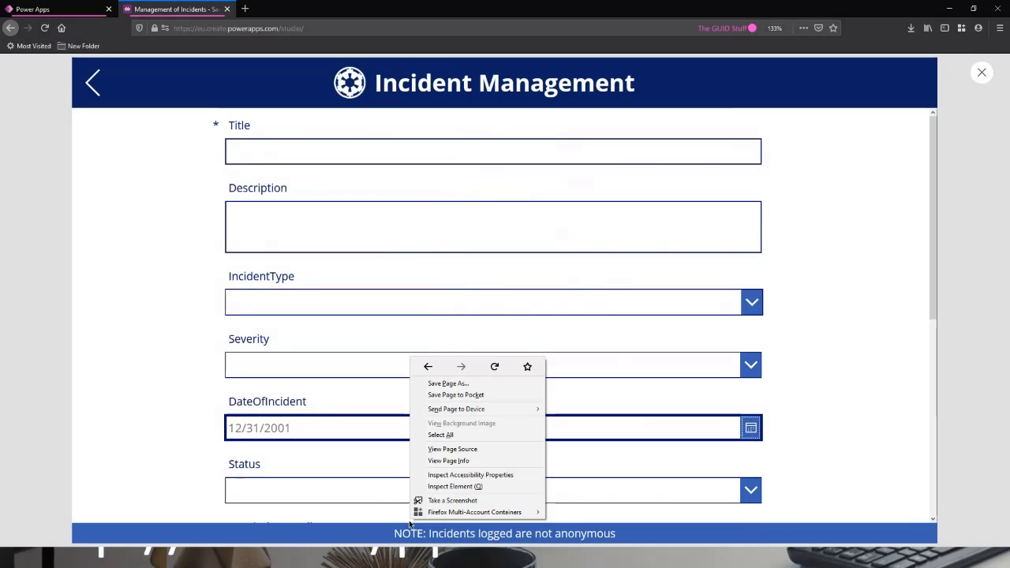
{"action": "left_click", "coordinate": [174, 359]}
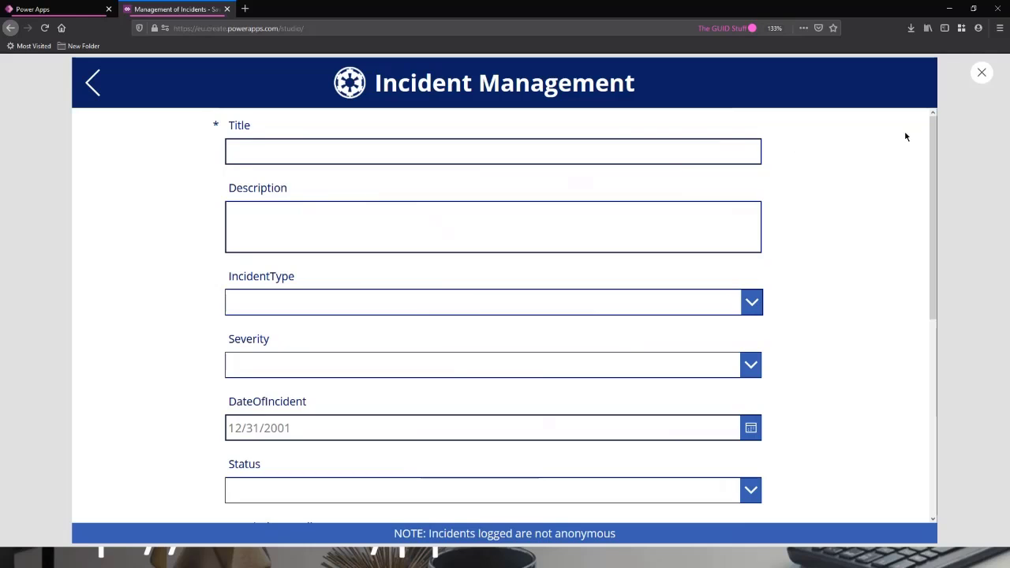
- Exit the preview and collapse the Title card's node in the control tree
{"action": "left_click", "coordinate": [983, 74]}
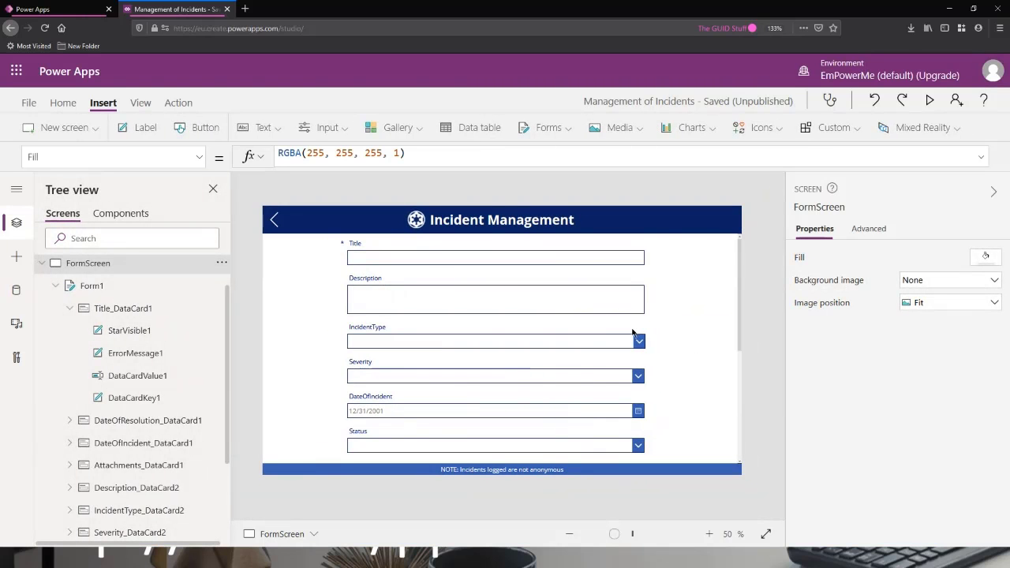
{"action": "left_click", "coordinate": [70, 308]}
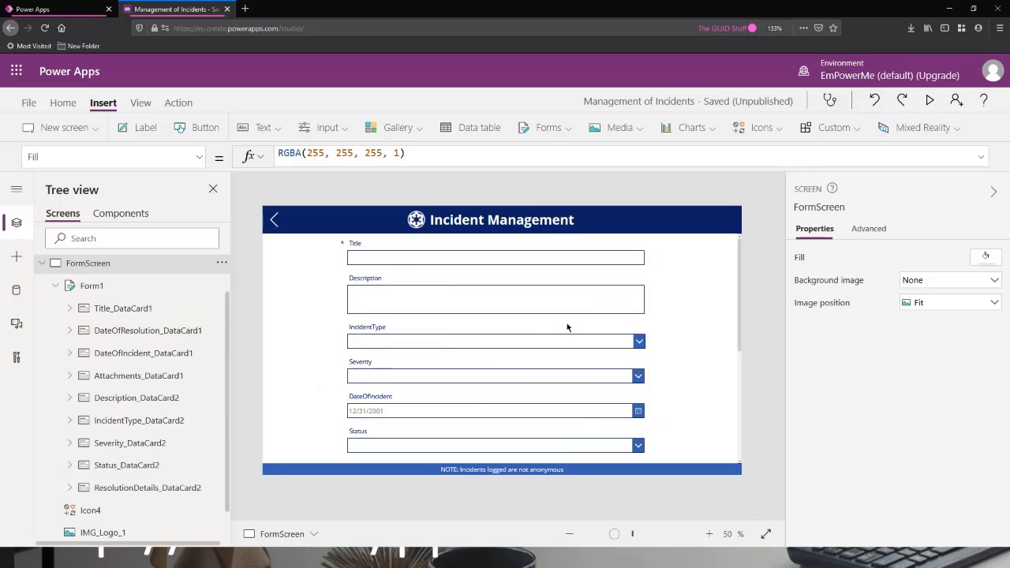
- Look through the IncidentType card's available properties, deselect the card and collapse its node in the control tree
{"action": "left_click", "coordinate": [416, 332]}
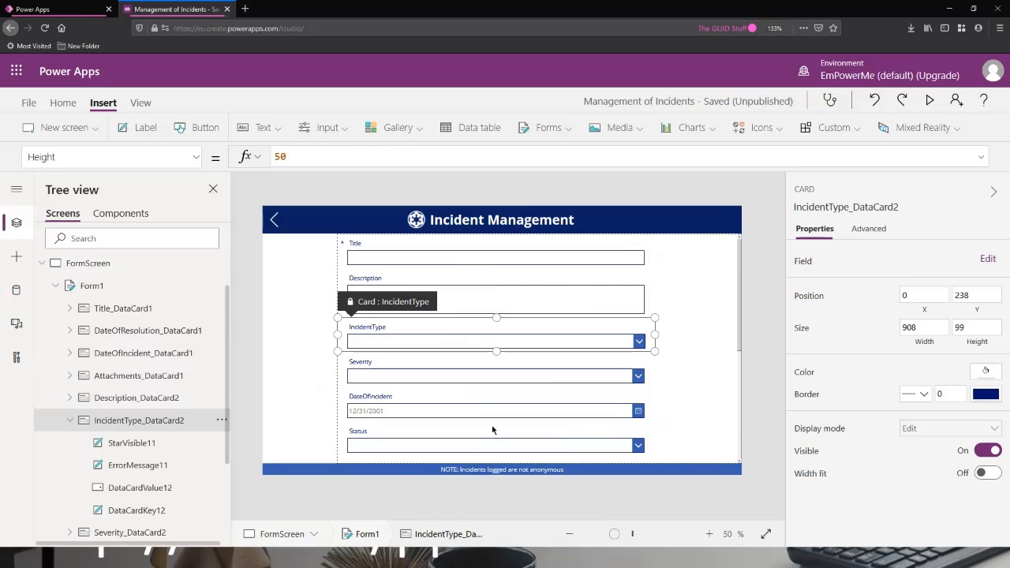
{"action": "left_click", "coordinate": [198, 157]}
{"action": "scroll", "coordinate": [133, 203], "scroll_direction": "up", "scroll_amount": 1}
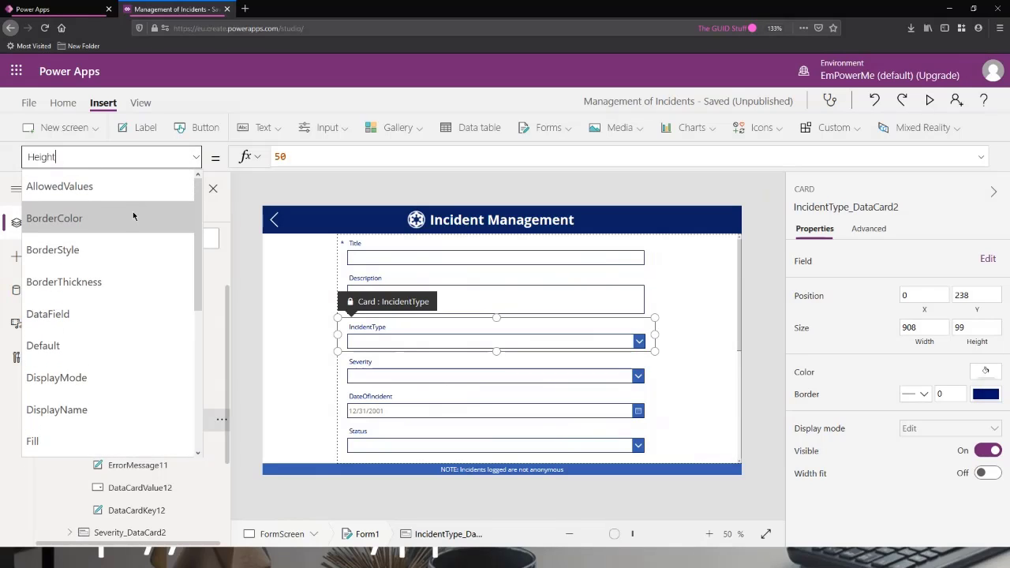
{"action": "scroll", "coordinate": [122, 240], "scroll_direction": "down", "scroll_amount": 1}
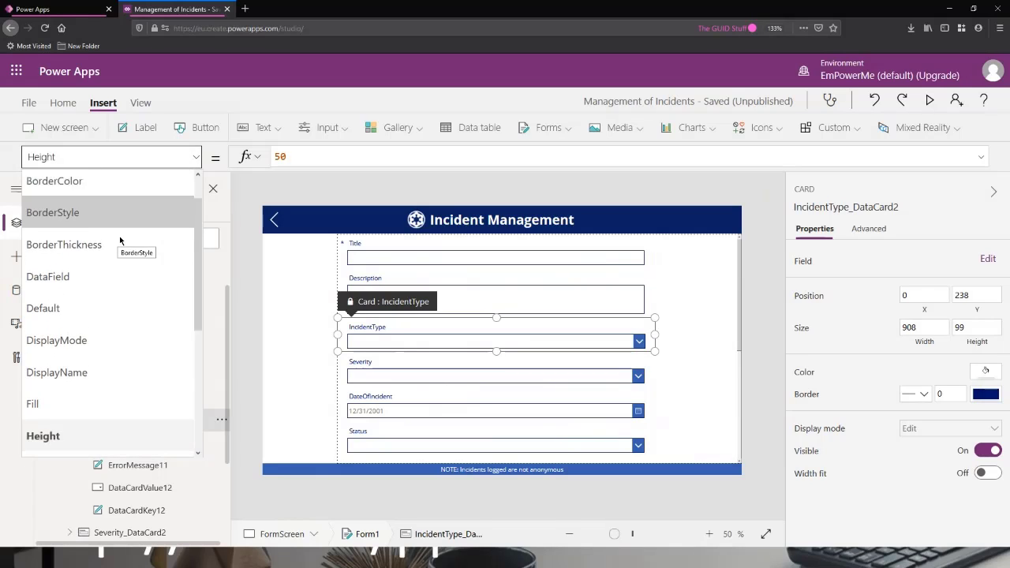
{"action": "scroll", "coordinate": [130, 229], "scroll_direction": "up", "scroll_amount": 1}
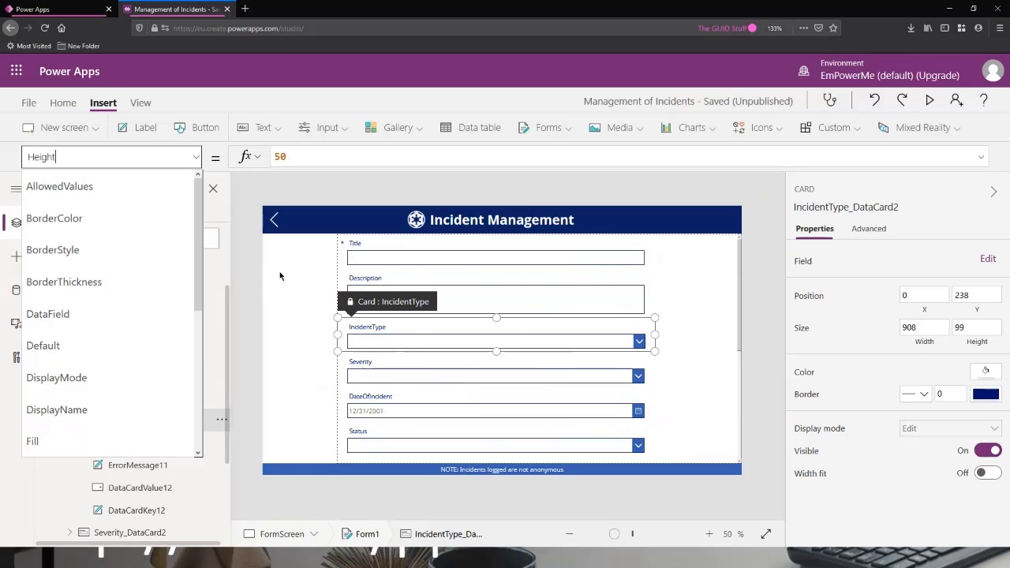
{"action": "left_click", "coordinate": [258, 283]}
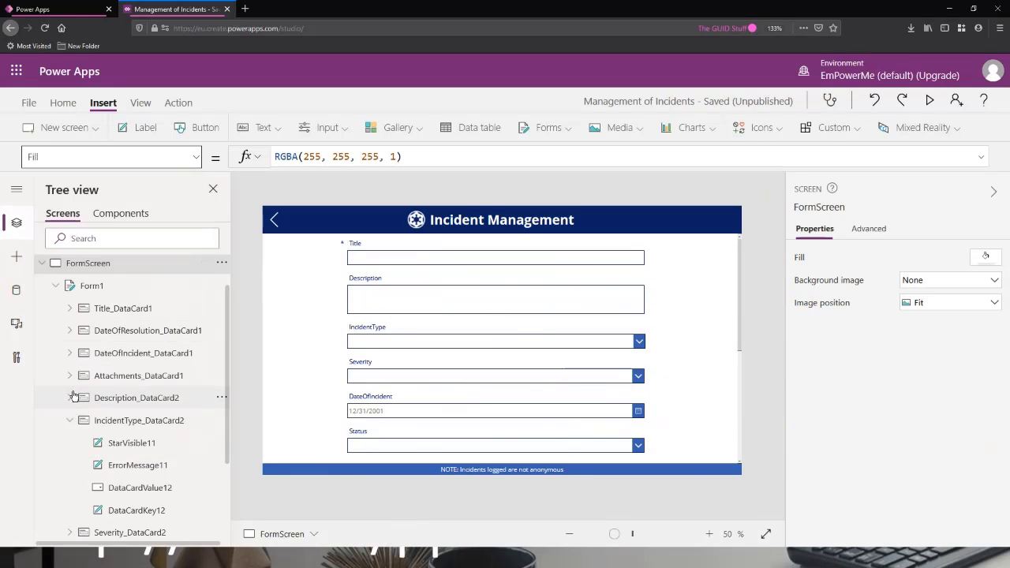
{"action": "left_click", "coordinate": [70, 420]}
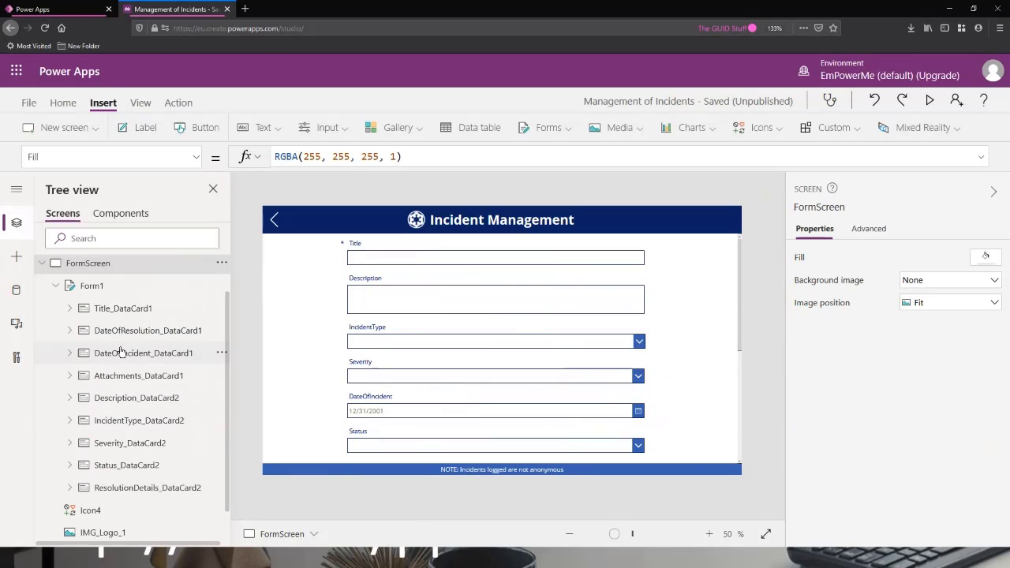
- Select the IncidentType card from the control tree and display its AllowedValues formula
{"action": "left_click", "coordinate": [146, 420]}
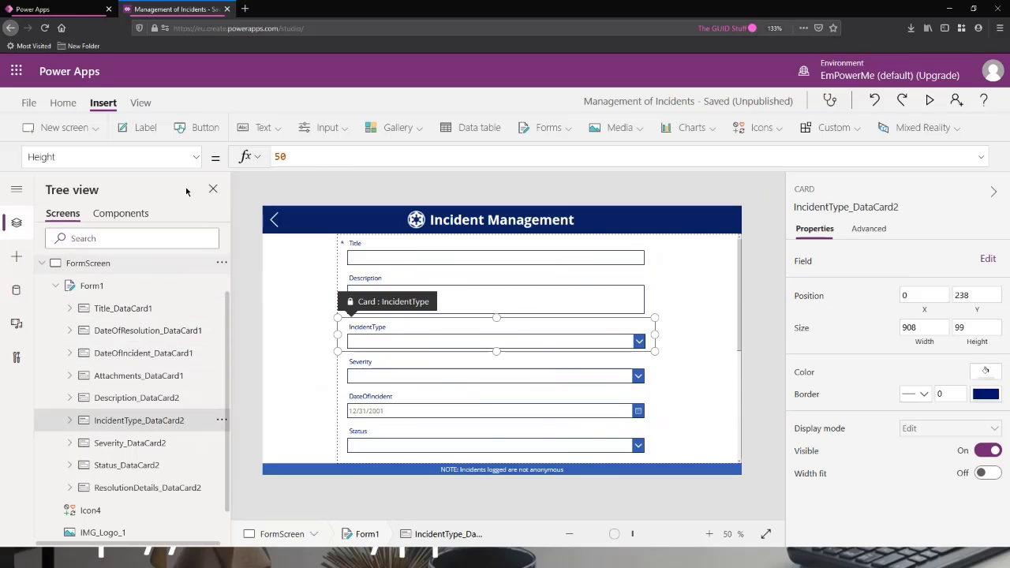
{"action": "left_click", "coordinate": [196, 157]}
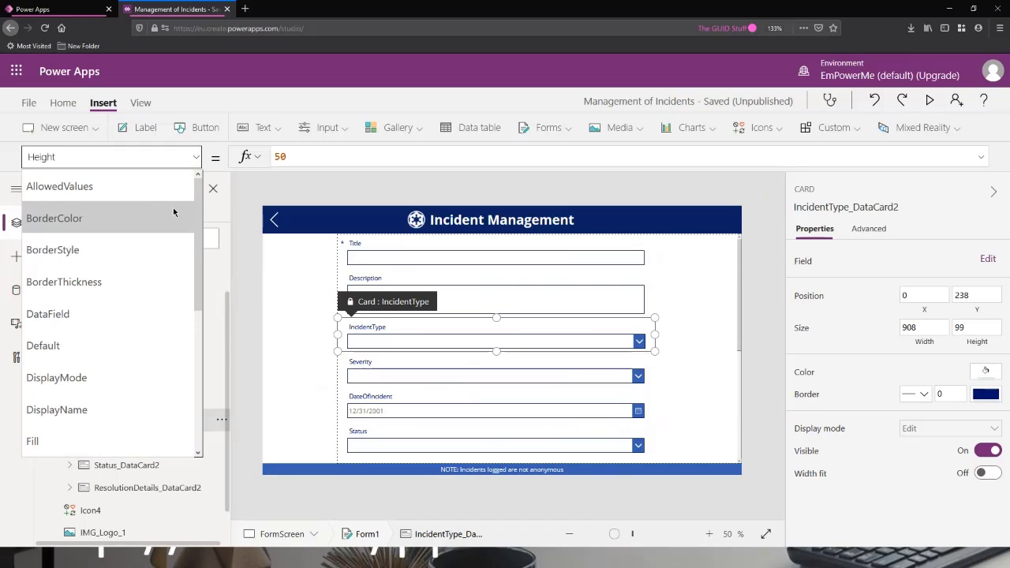
{"action": "scroll", "coordinate": [139, 227], "scroll_direction": "up", "scroll_amount": 1}
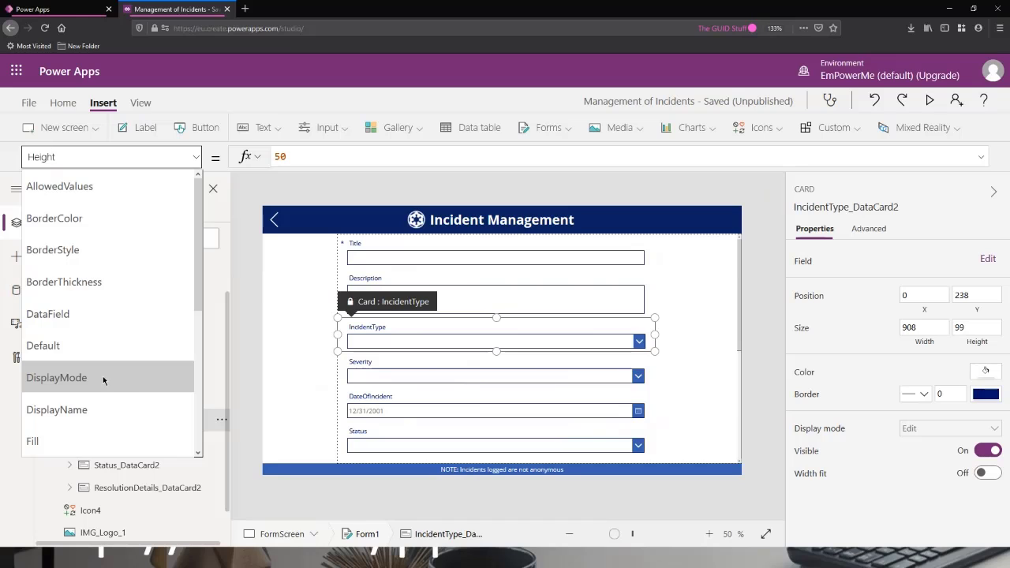
{"action": "scroll", "coordinate": [103, 381], "scroll_direction": "down", "scroll_amount": 3}
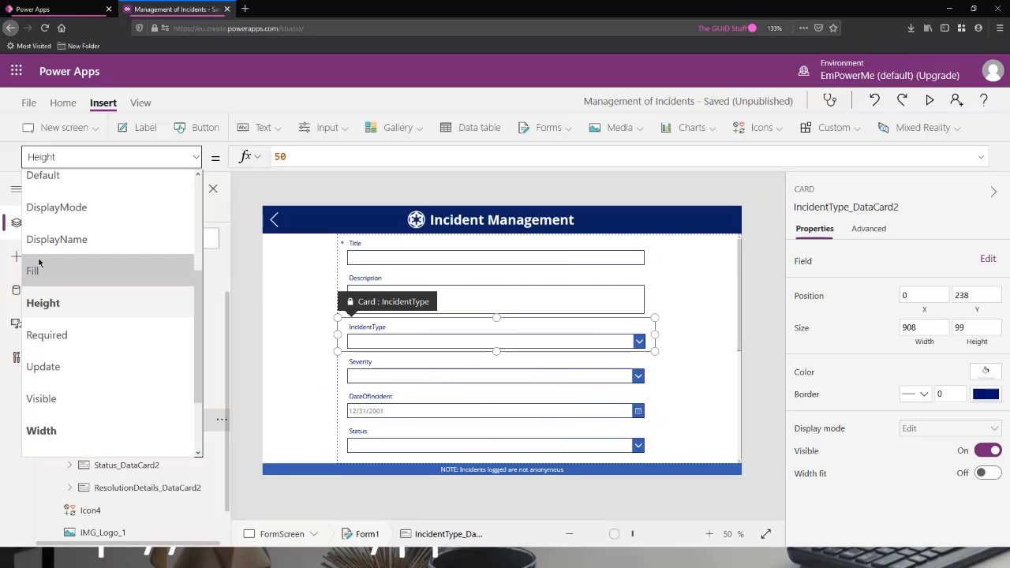
{"action": "scroll", "coordinate": [100, 325], "scroll_direction": "up", "scroll_amount": 3}
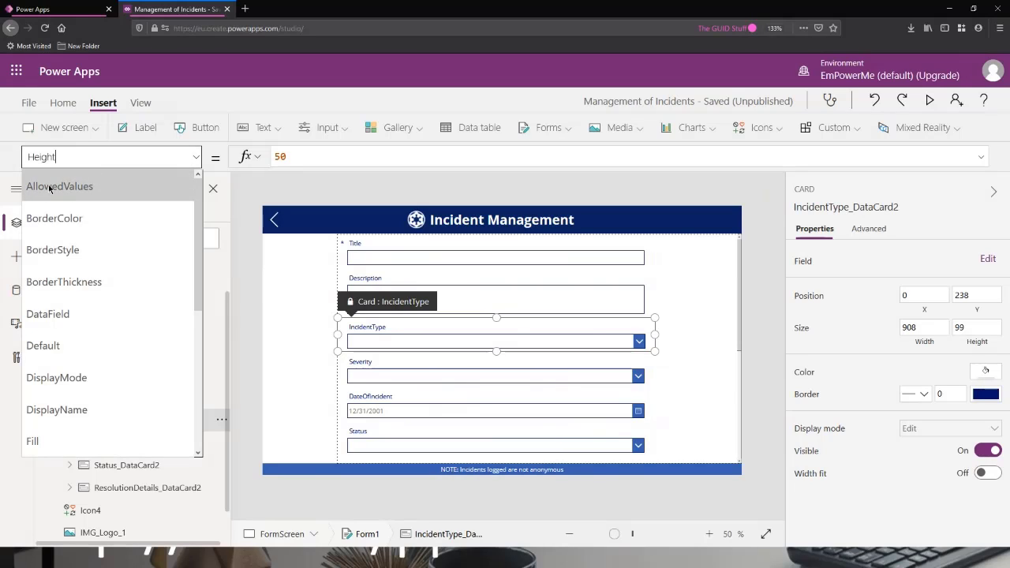
{"action": "left_click", "coordinate": [105, 187]}
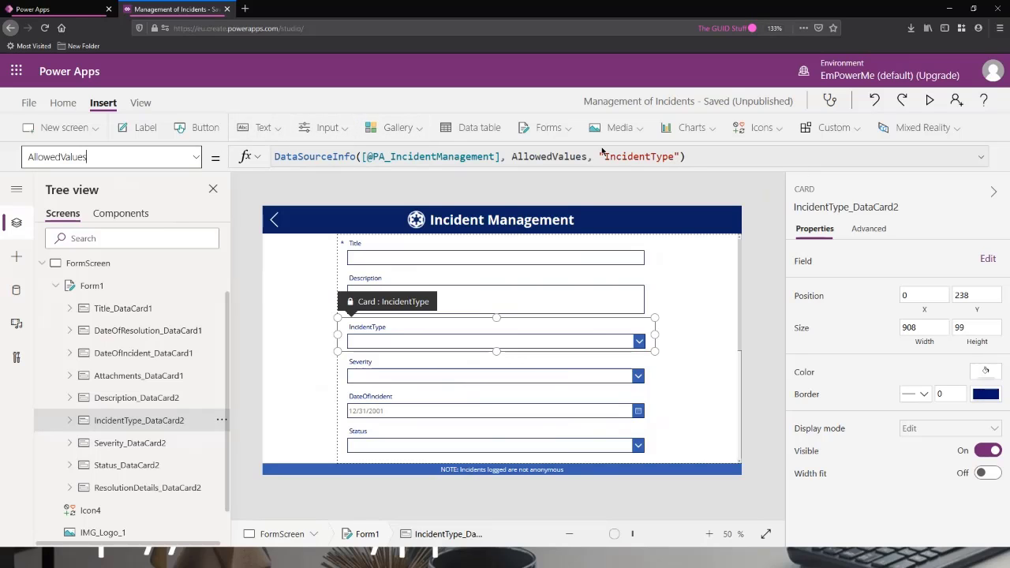
- Display the DataField property of the IncidentType card
{"action": "left_click", "coordinate": [196, 156]}
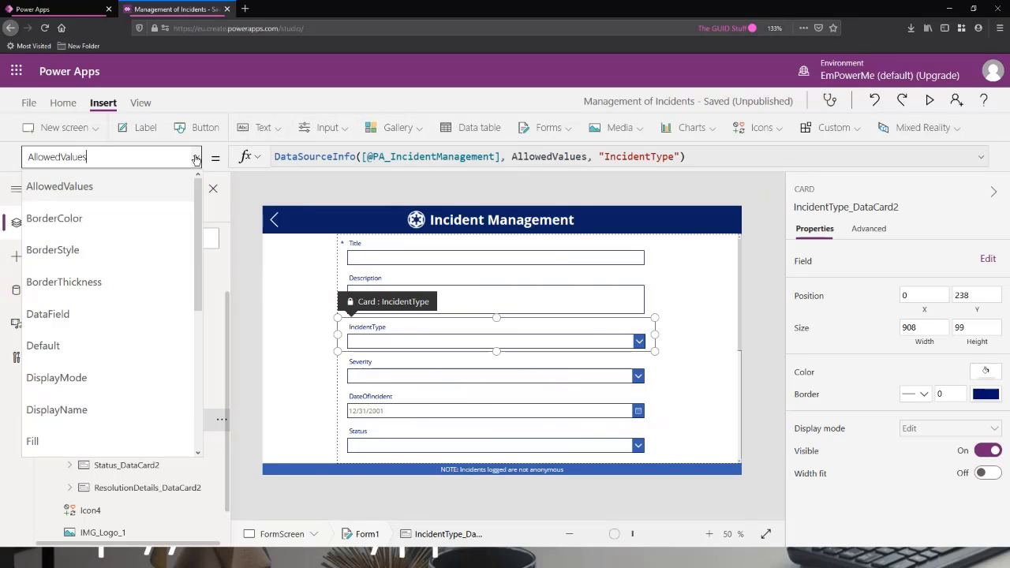
{"action": "scroll", "coordinate": [120, 250], "scroll_direction": "down", "scroll_amount": 3}
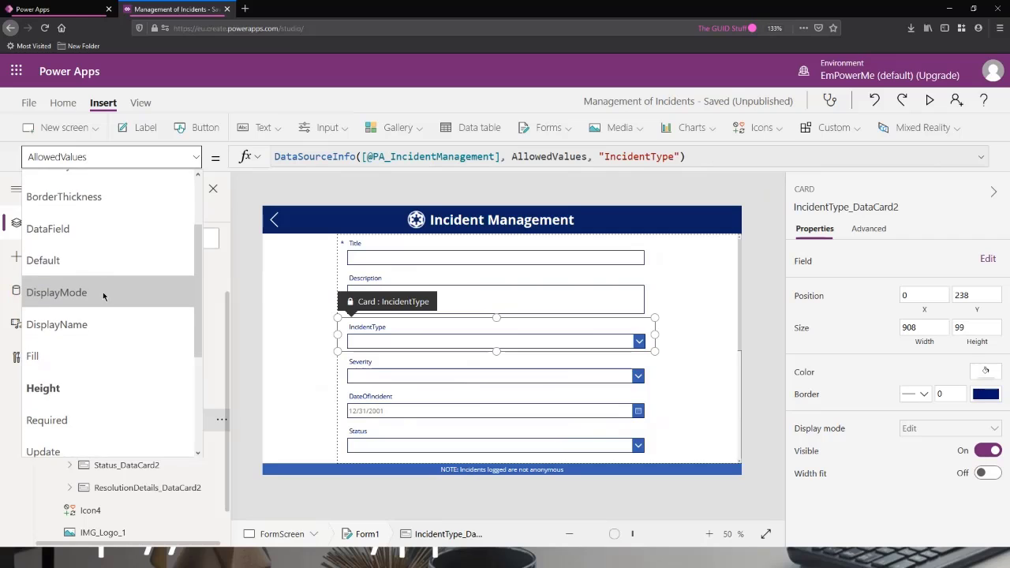
{"action": "scroll", "coordinate": [95, 280], "scroll_direction": "up", "scroll_amount": 3}
{"action": "left_click", "coordinate": [75, 316]}
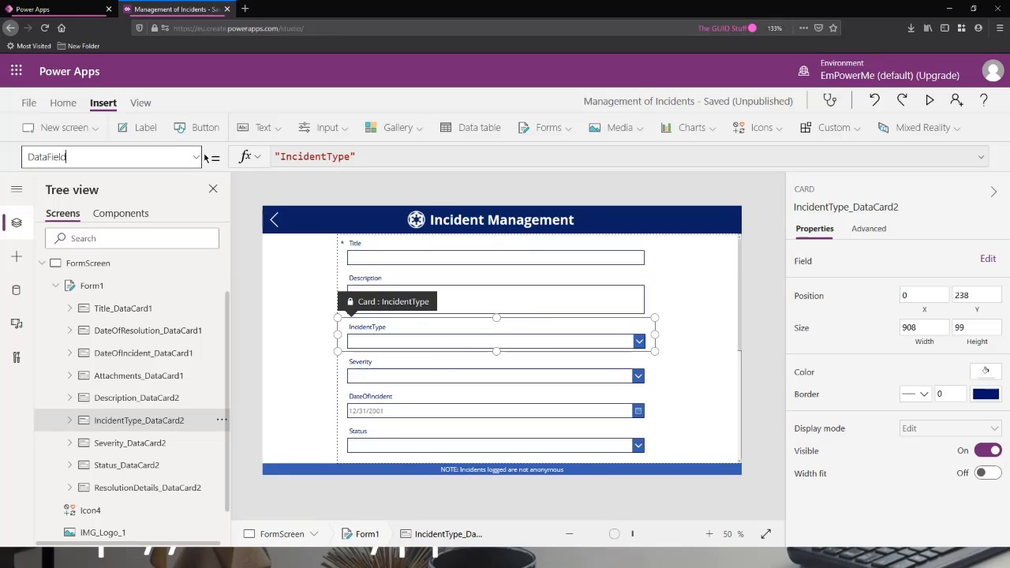
- Display the IncidentType card's Update formula and expand the card's node to view its child controls
{"action": "left_click", "coordinate": [69, 150]}
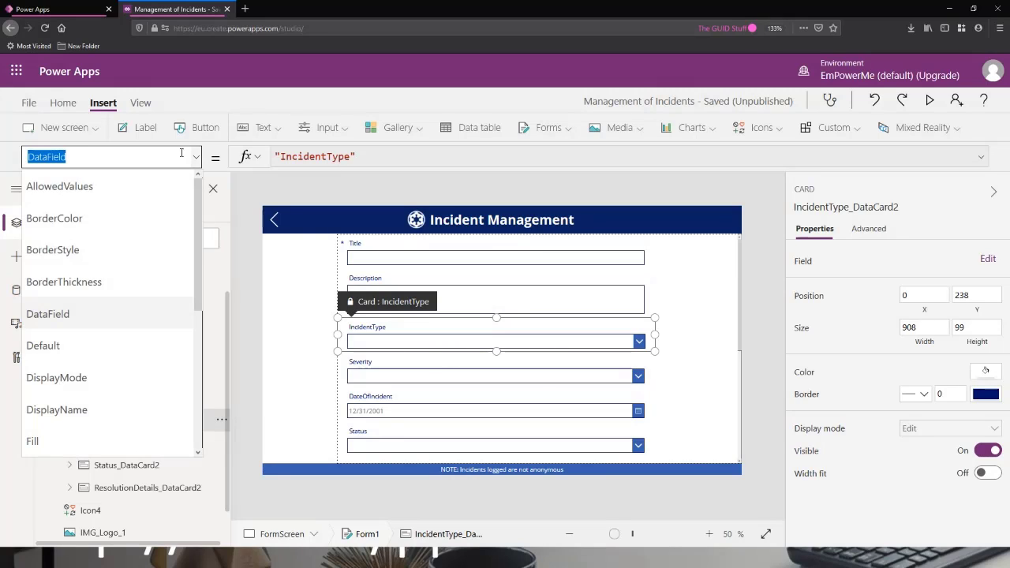
{"action": "scroll", "coordinate": [103, 278], "scroll_direction": "down", "scroll_amount": 2}
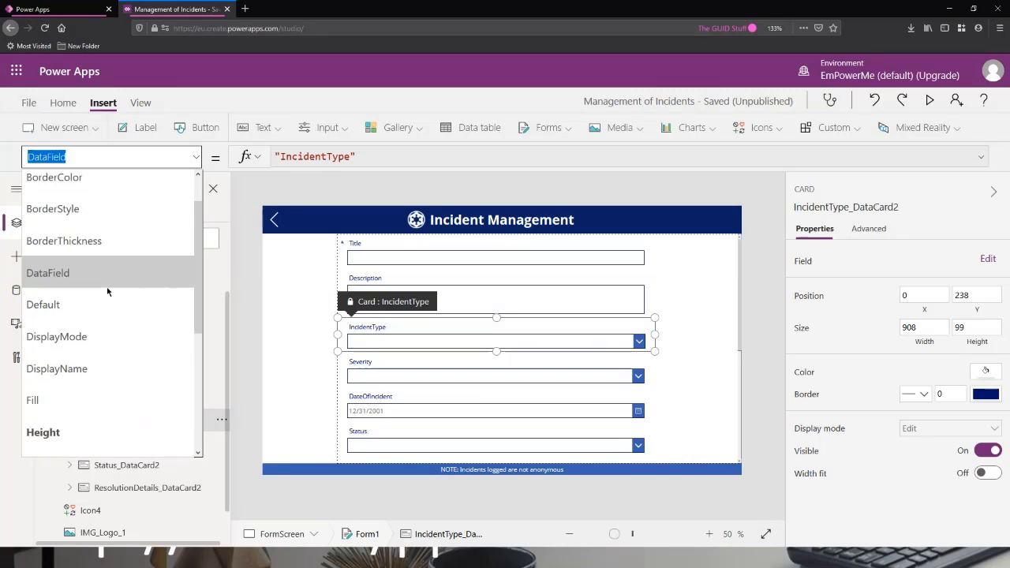
{"action": "scroll", "coordinate": [124, 280], "scroll_direction": "down", "scroll_amount": 4}
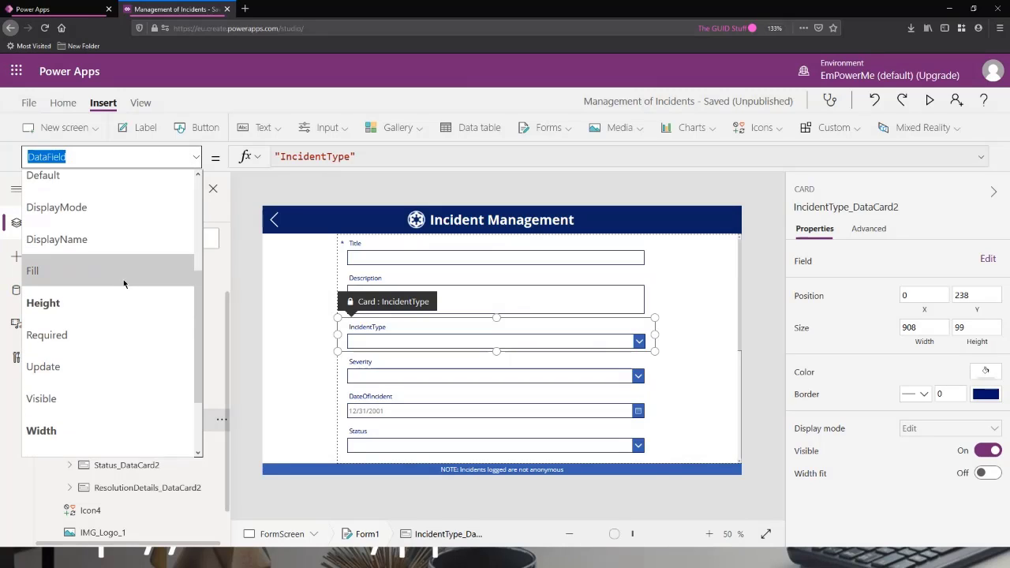
{"action": "left_click", "coordinate": [88, 292]}
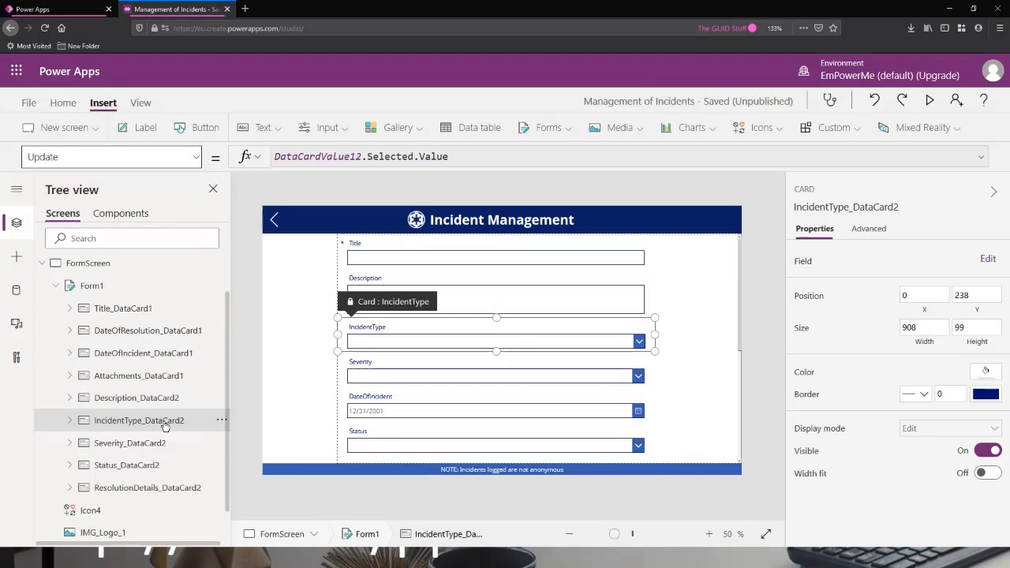
{"action": "left_click", "coordinate": [490, 155]}
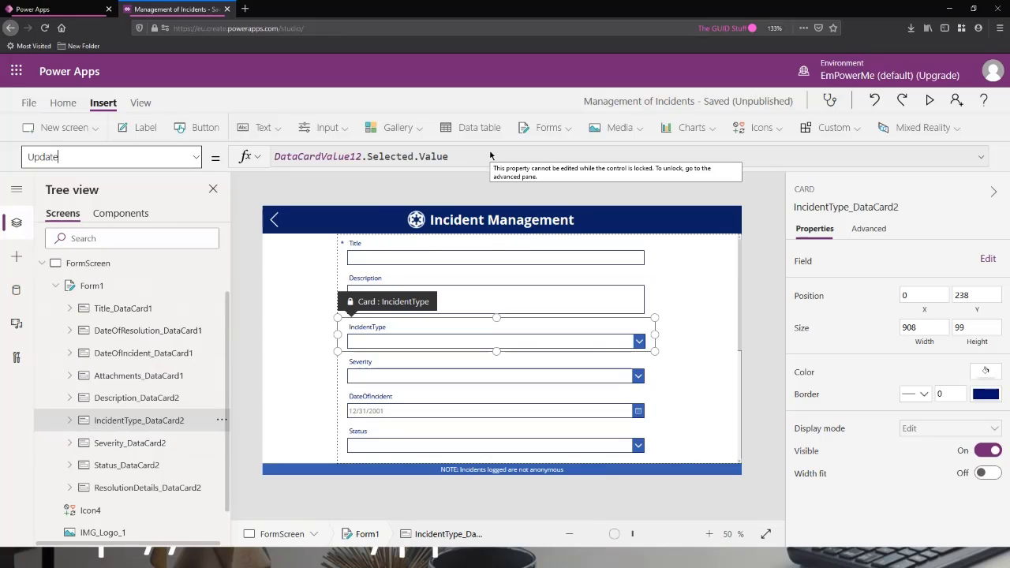
{"action": "left_click", "coordinate": [71, 421]}
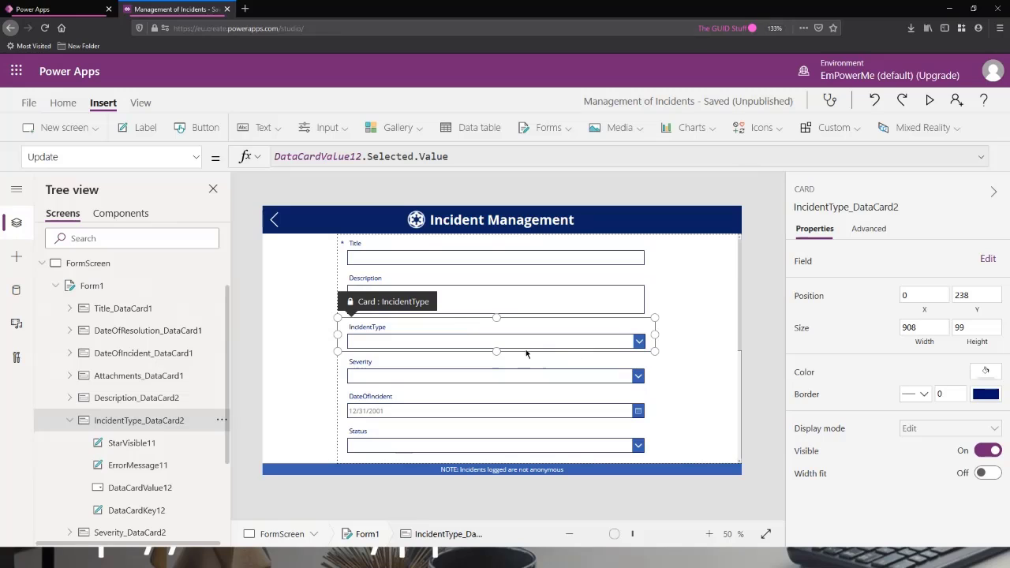
- Review the IncidentType card's list of properties once more and deselect the card
{"action": "left_click", "coordinate": [72, 161]}
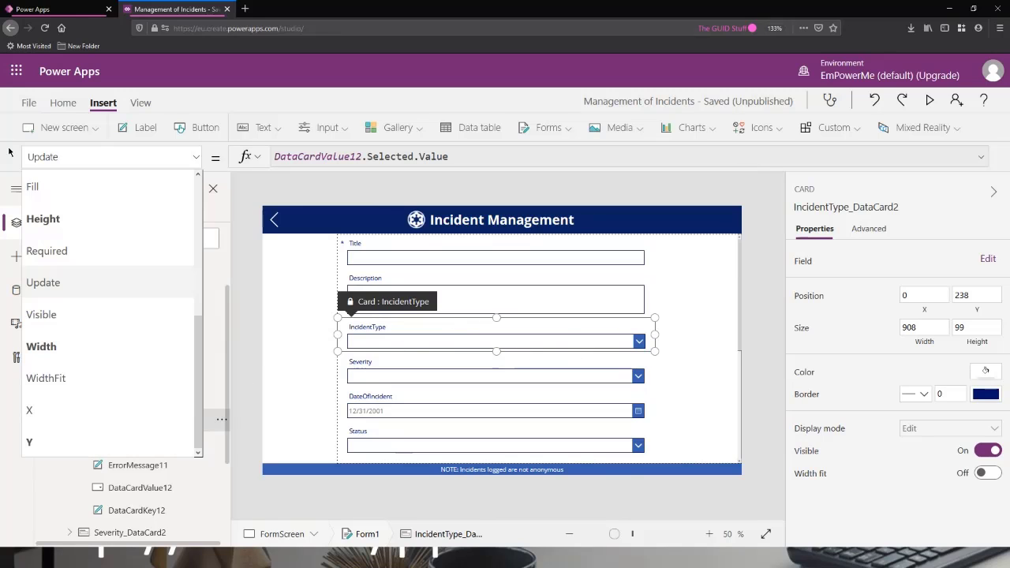
{"action": "scroll", "coordinate": [92, 280], "scroll_direction": "up", "scroll_amount": 2}
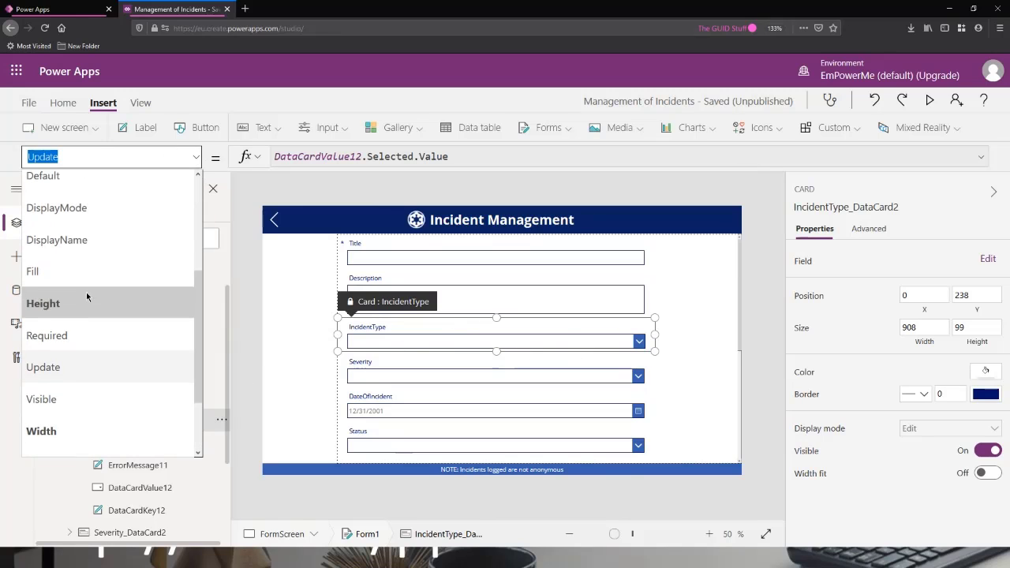
{"action": "scroll", "coordinate": [87, 225], "scroll_direction": "up", "scroll_amount": 2}
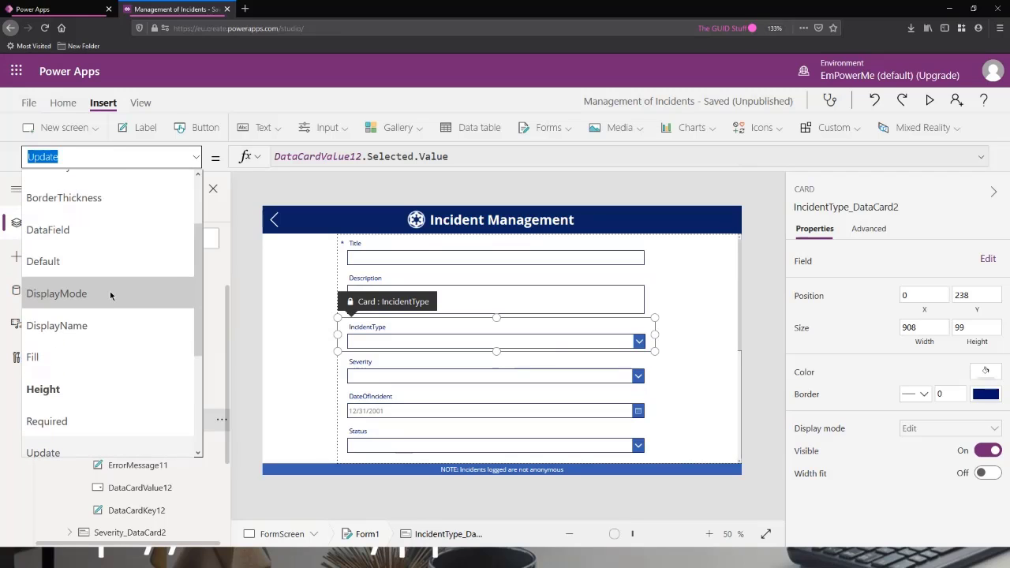
{"action": "scroll", "coordinate": [102, 281], "scroll_direction": "down", "scroll_amount": 3}
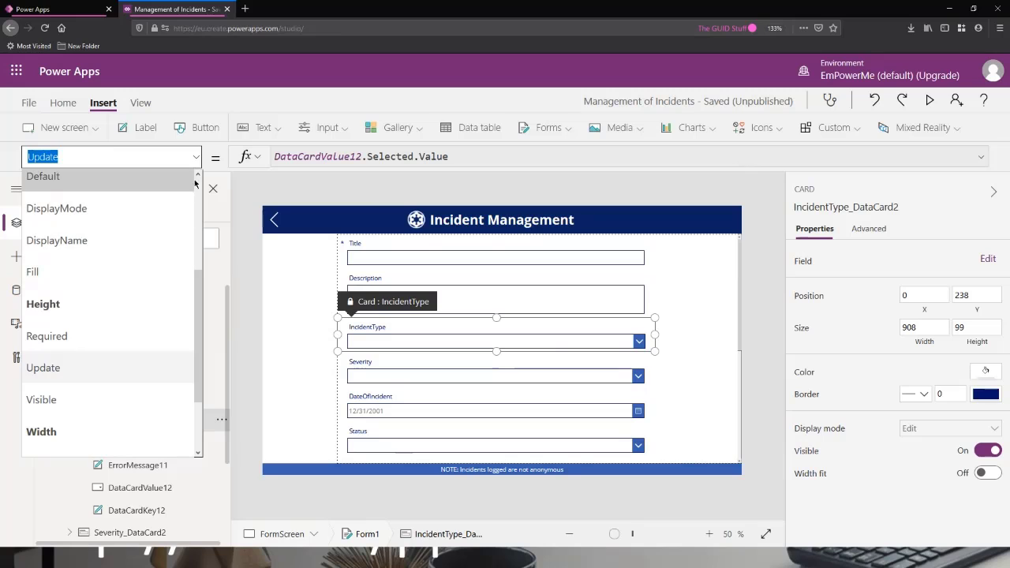
{"action": "left_click", "coordinate": [251, 207]}
{"action": "left_click", "coordinate": [251, 204]}
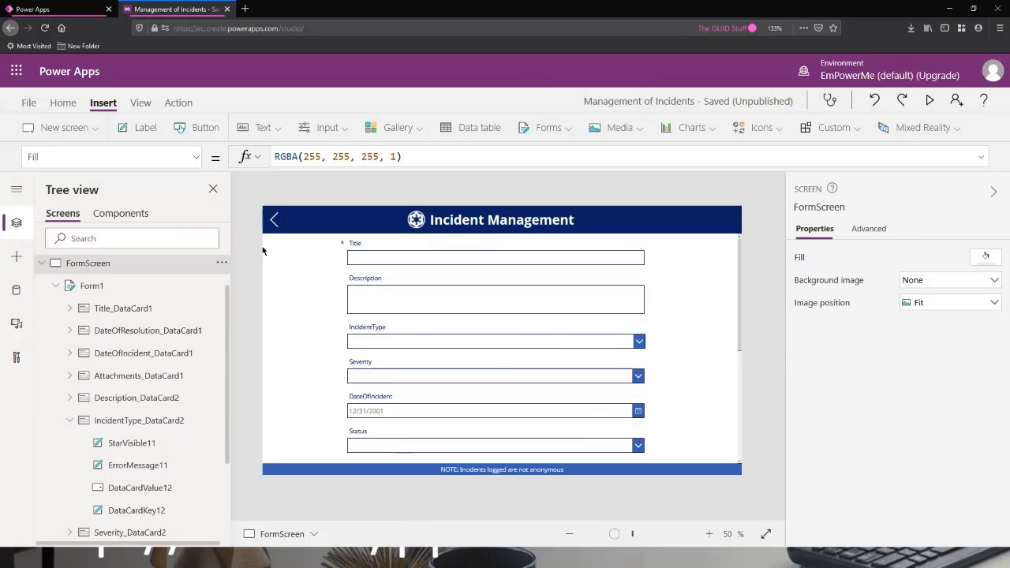
{"action": "scroll", "coordinate": [177, 336], "scroll_direction": "up", "scroll_amount": 1}
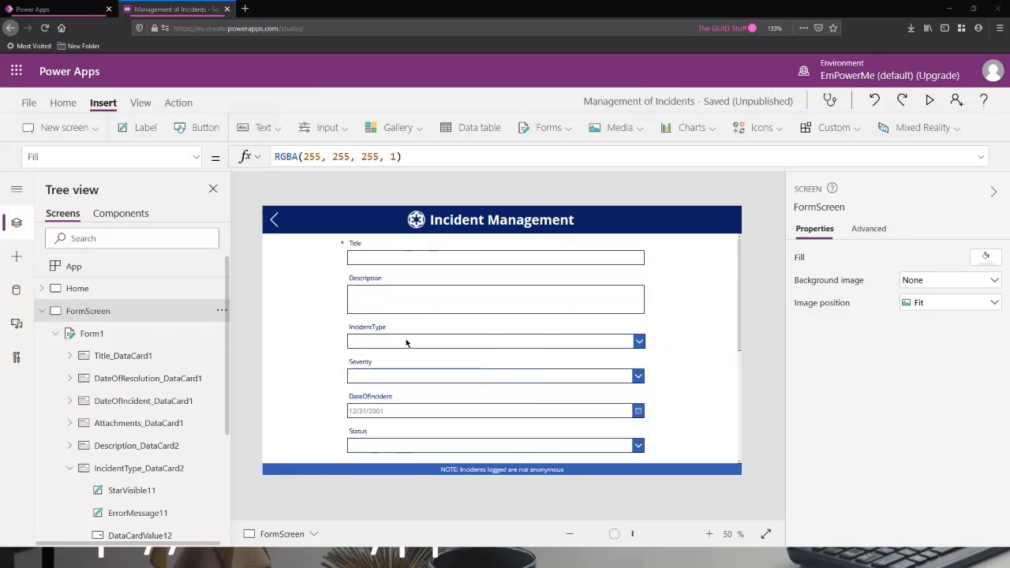
- Bring up the AllowedValues formula of the IncidentType card and unlock the card's properties for editing
{"action": "left_click", "coordinate": [382, 340]}
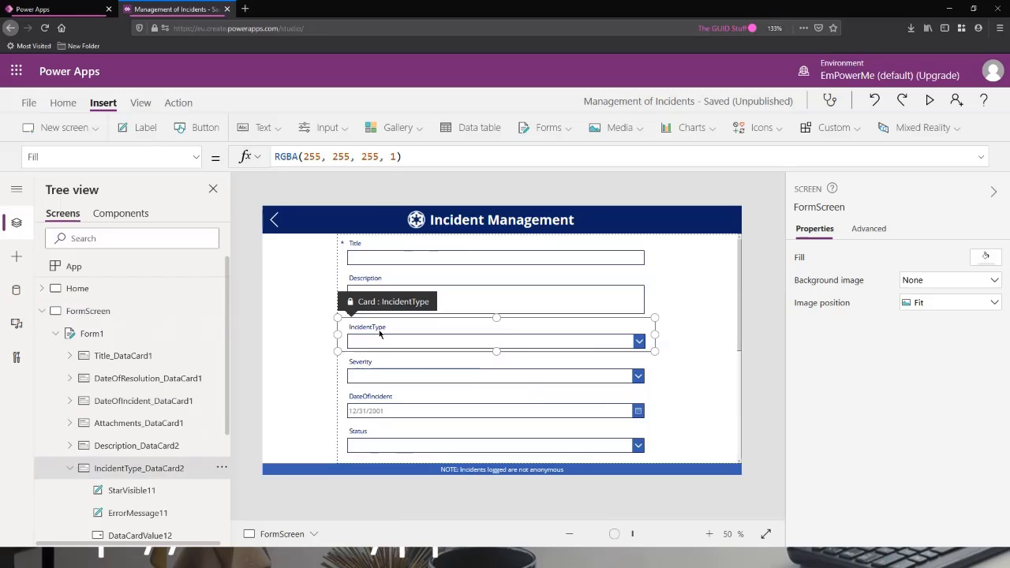
{"action": "left_click", "coordinate": [111, 157]}
{"action": "type", "text": "AllowedValues"}
{"action": "key", "text": "Tab"}
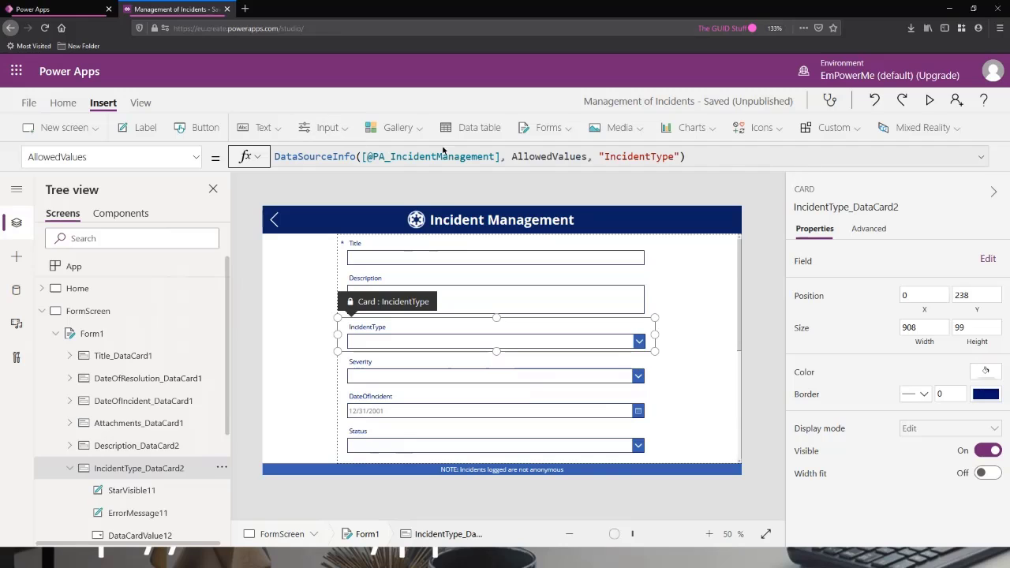
{"action": "left_click", "coordinate": [700, 157]}
{"action": "left_click", "coordinate": [877, 230]}
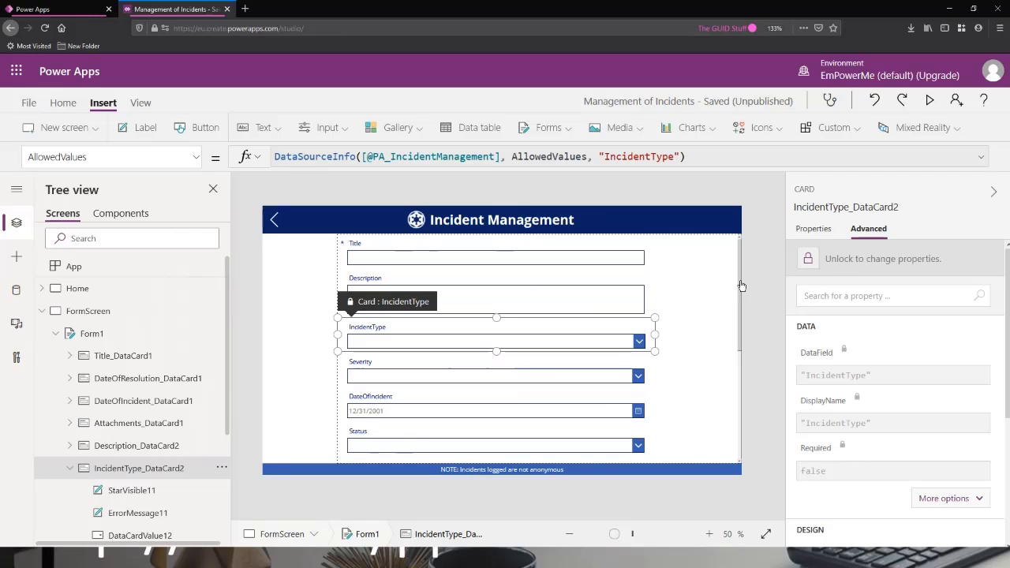
{"action": "left_click", "coordinate": [875, 268]}
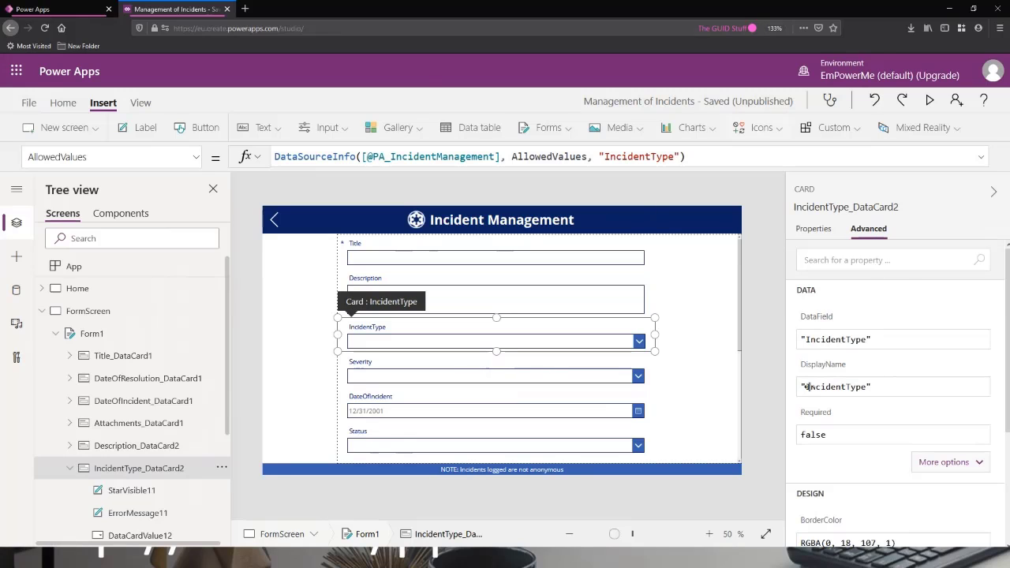
- Replace the IncidentType card's AllowedValues formula with ["1","2"]
{"action": "left_click", "coordinate": [703, 155]}
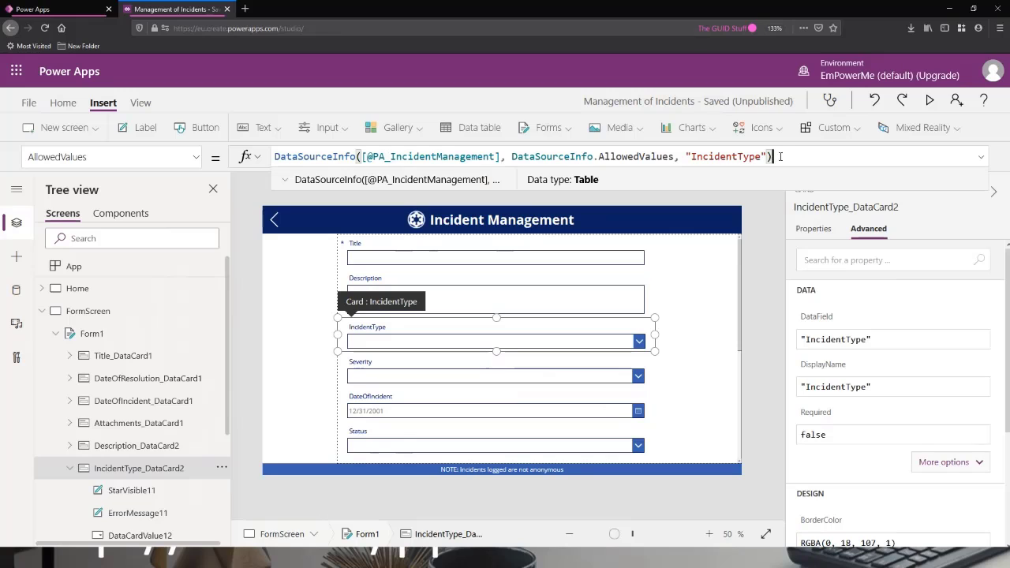
{"action": "key", "text": "ctrl+a"}
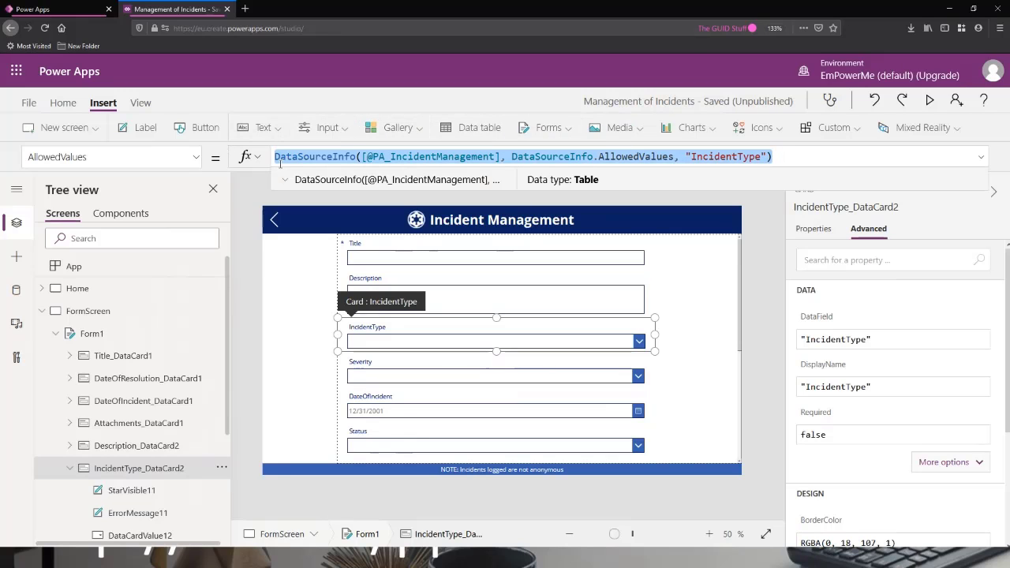
{"action": "key", "text": "BackSpace"}
{"action": "type", "text": "["}
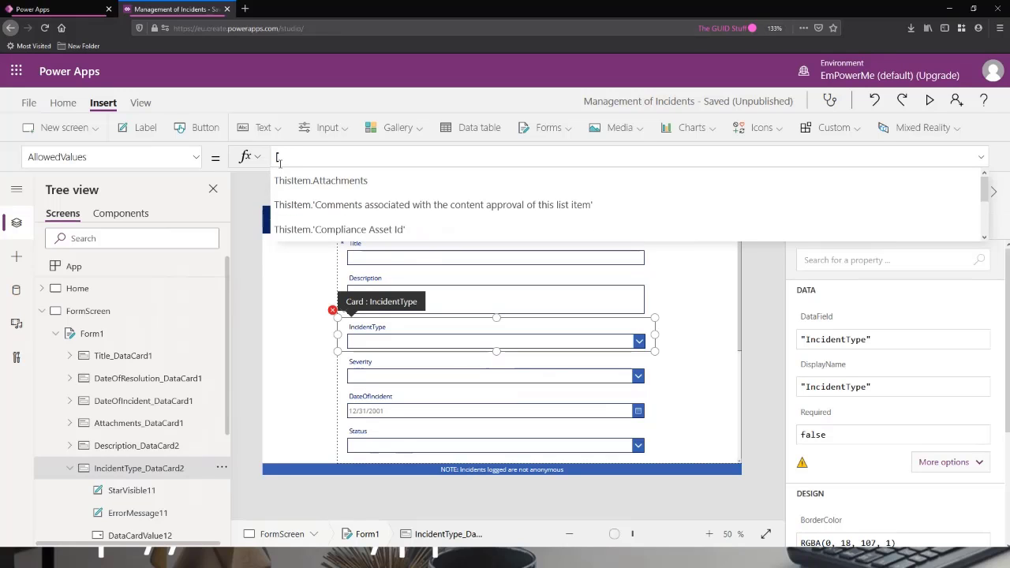
{"action": "type", "text": "\""}
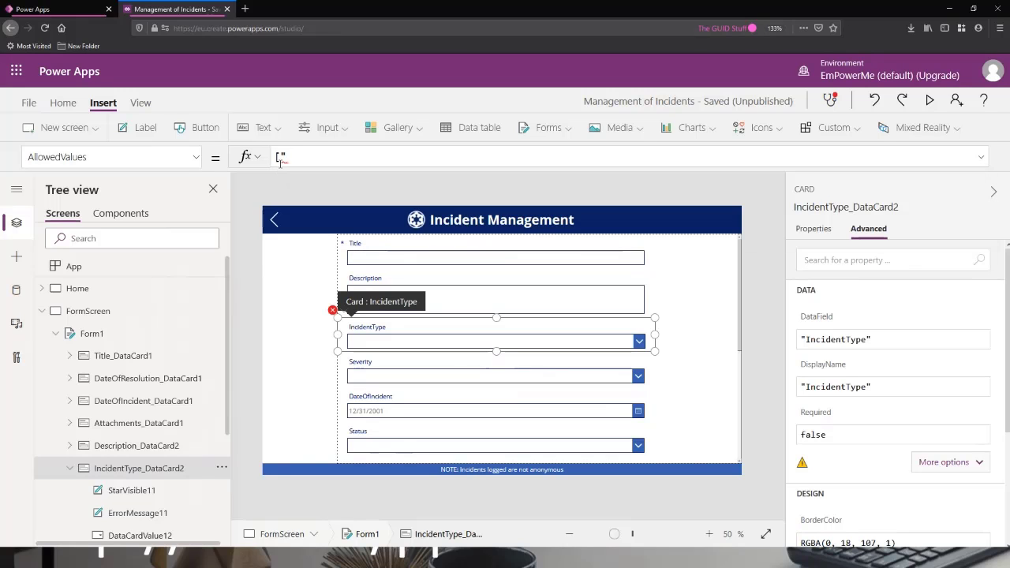
{"action": "type", "text": "1\",2"}
{"action": "key", "text": "BackSpace"}
{"action": "type", "text": "\"2\"]"}
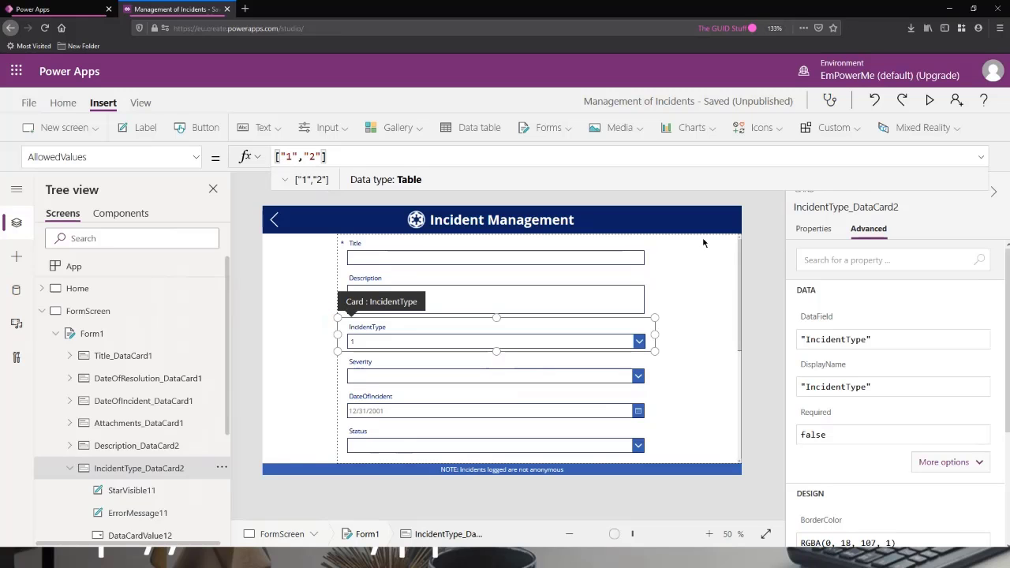
- Preview the form, test the IncidentType dropdown by choosing 2 and switching back to 1, and close the preview
{"action": "left_click", "coordinate": [929, 100]}
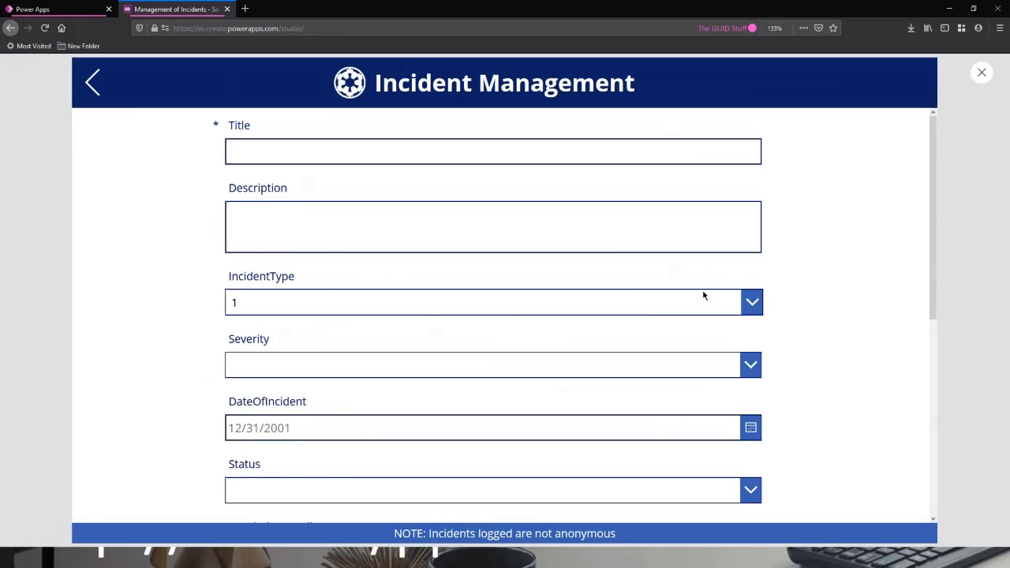
{"action": "left_click", "coordinate": [704, 296]}
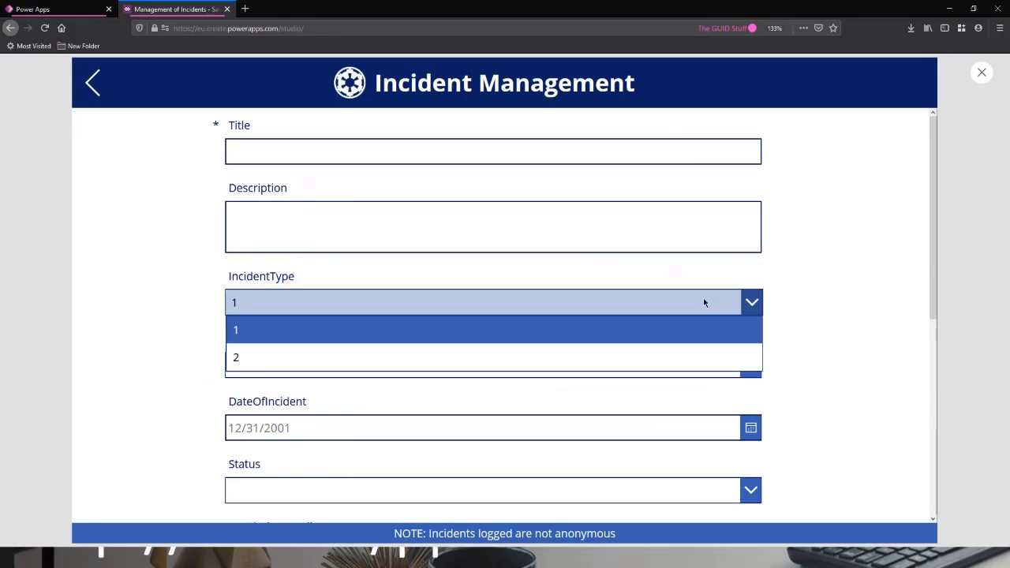
{"action": "left_click", "coordinate": [446, 356]}
{"action": "left_click", "coordinate": [463, 310]}
{"action": "left_click", "coordinate": [473, 332]}
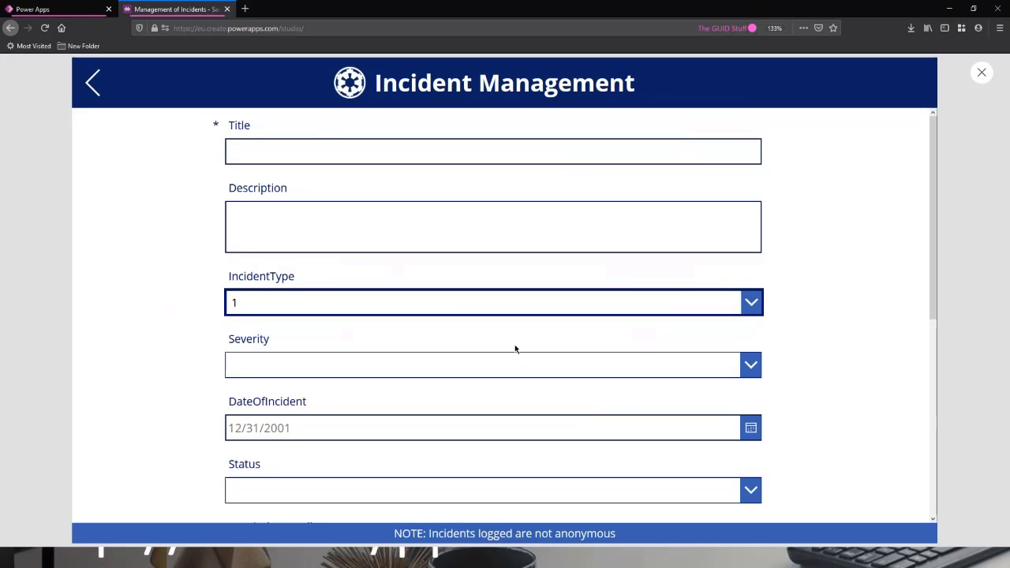
{"action": "left_click", "coordinate": [982, 73]}
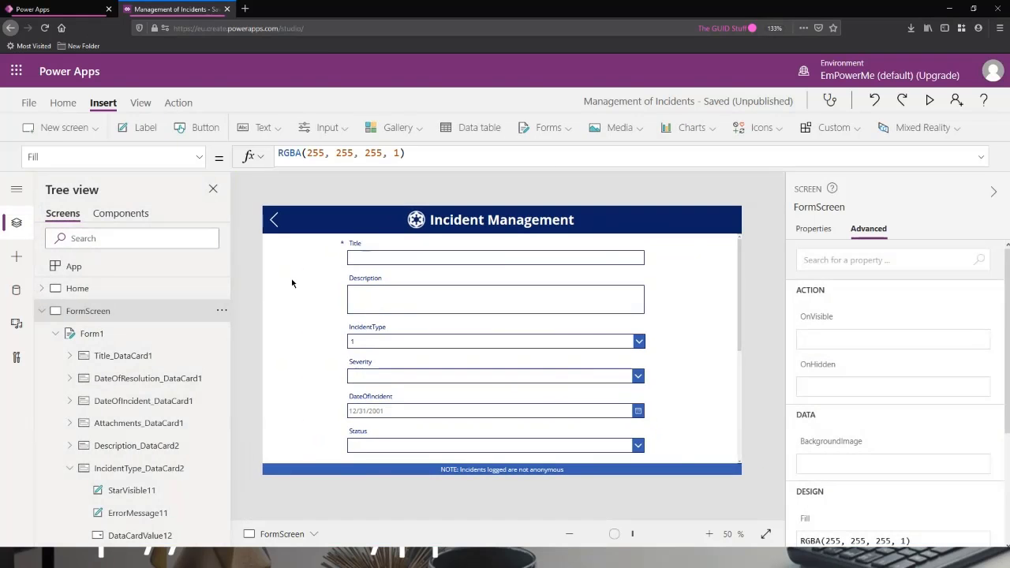
- Review the IncidentType card's AllowedValues formula and the Home screen's filters, and return to Form1
{"action": "left_click", "coordinate": [377, 341]}
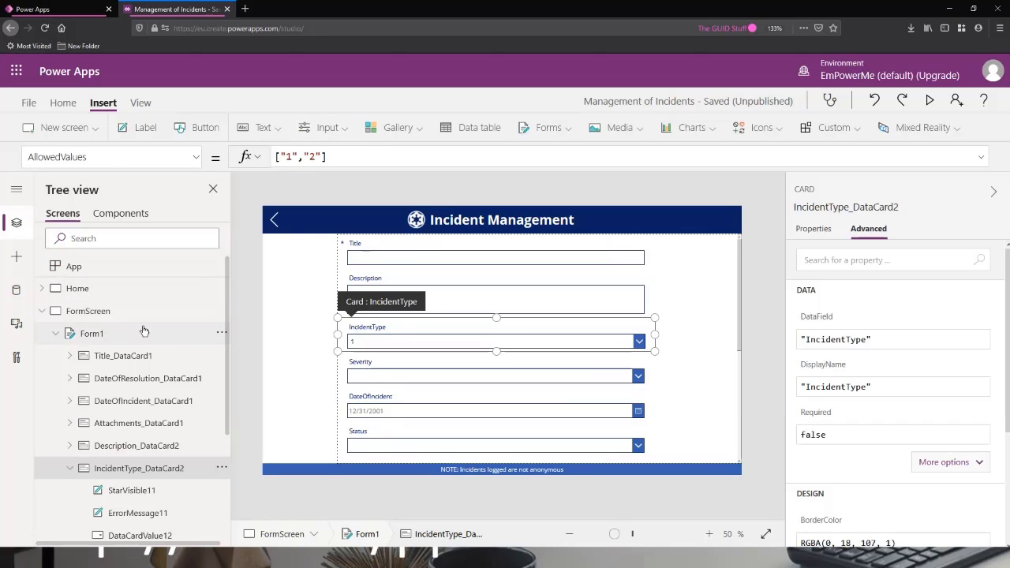
{"action": "left_click", "coordinate": [121, 285]}
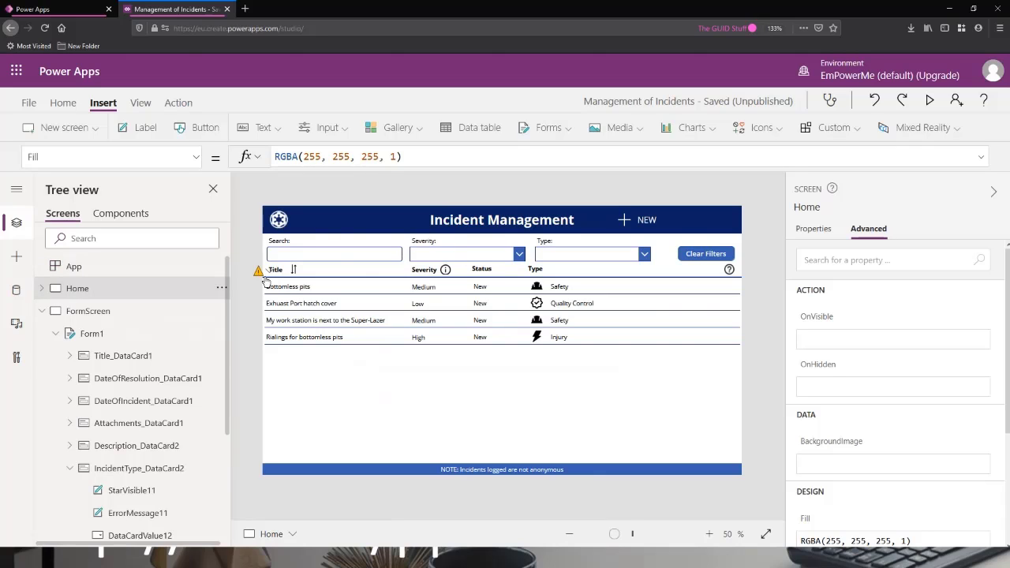
{"action": "left_click", "coordinate": [111, 338]}
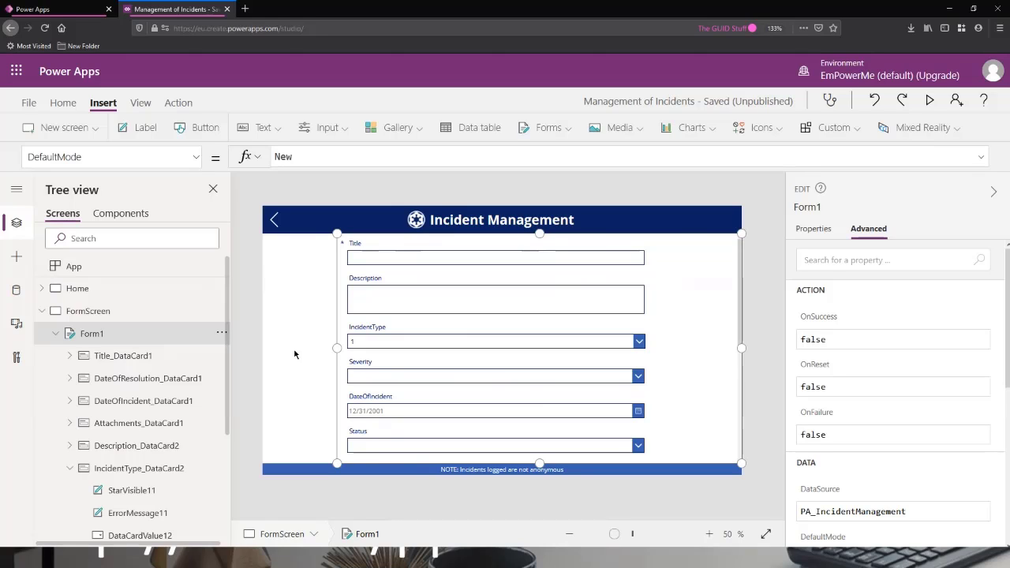
- Select the Severity card on the form and unlock its properties for editing
{"action": "left_click", "coordinate": [403, 368]}
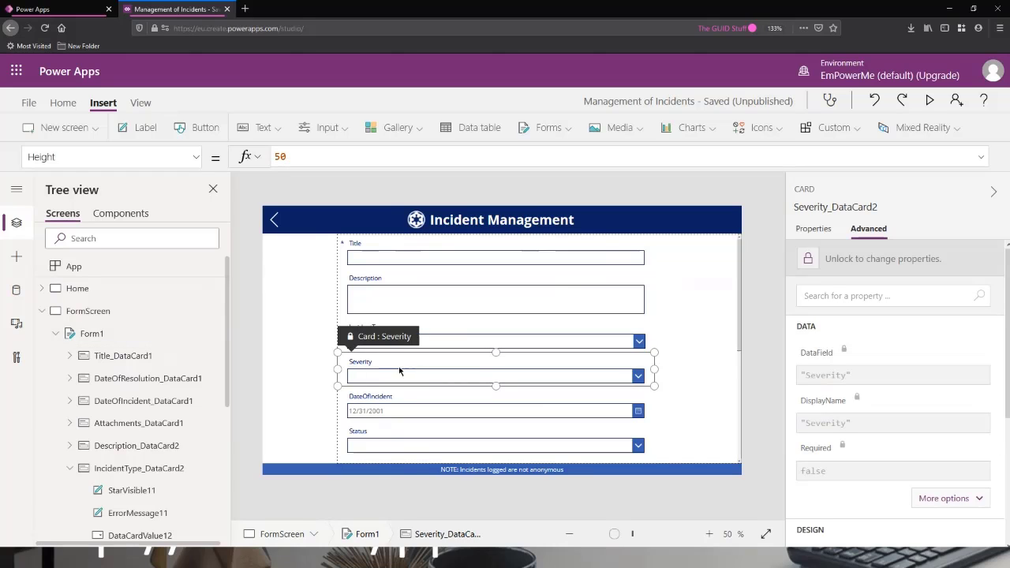
{"action": "left_click", "coordinate": [480, 326]}
{"action": "left_click", "coordinate": [398, 369]}
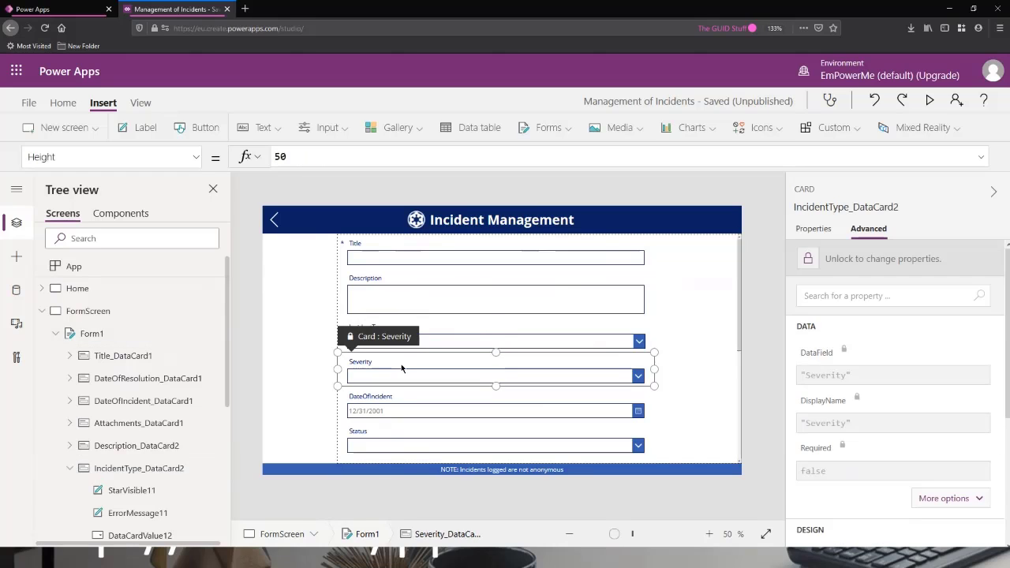
{"action": "left_click", "coordinate": [863, 261]}
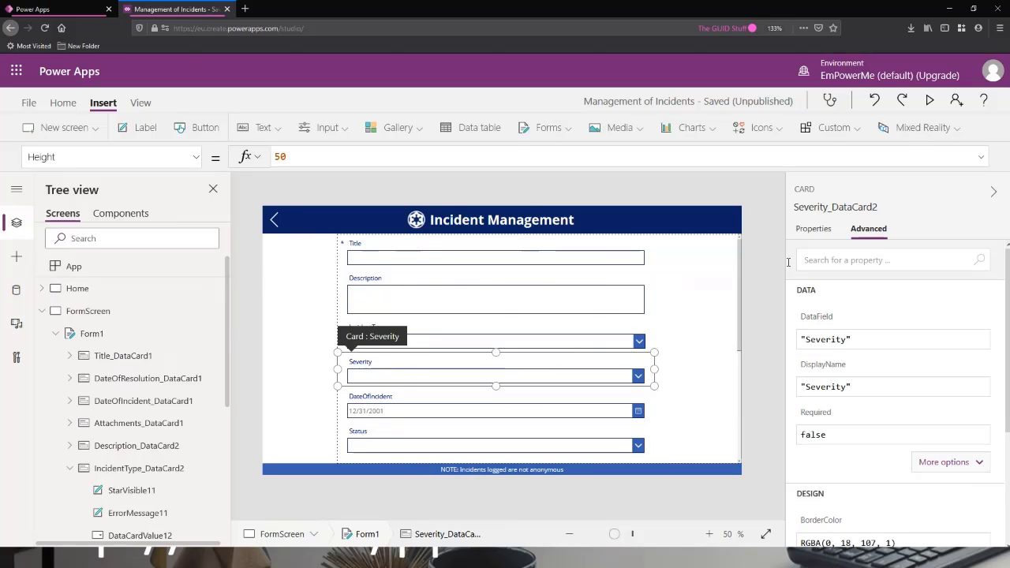
- Replace the Severity card's AllowedValues formula with the colSeverity collection
{"action": "left_click", "coordinate": [150, 154]}
{"action": "type", "text": "AllowedValues"}
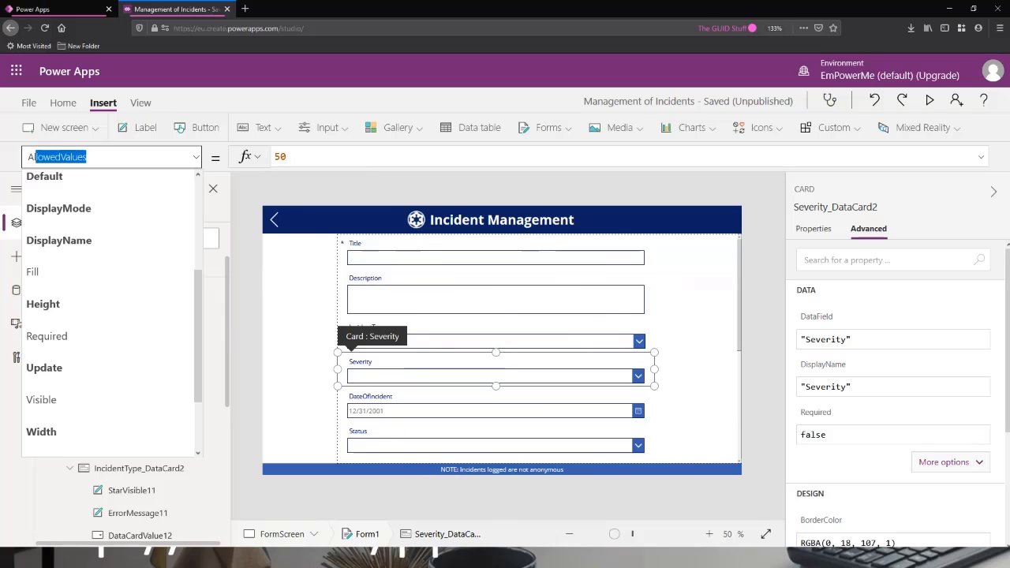
{"action": "key", "text": "Tab"}
{"action": "left_click_drag", "start_coordinate": [687, 163], "coordinate": [149, 145]}
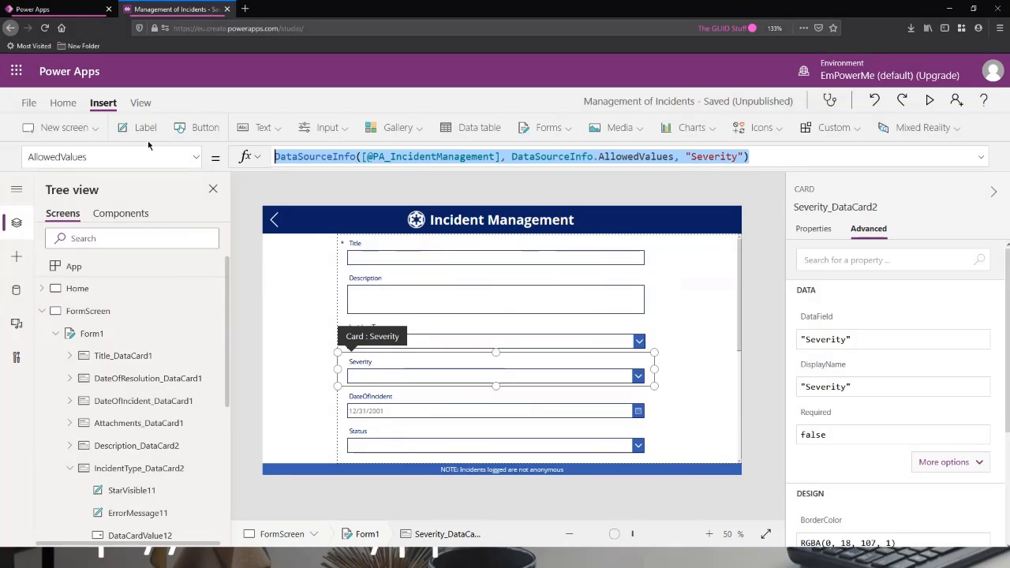
{"action": "key", "text": "Delete"}
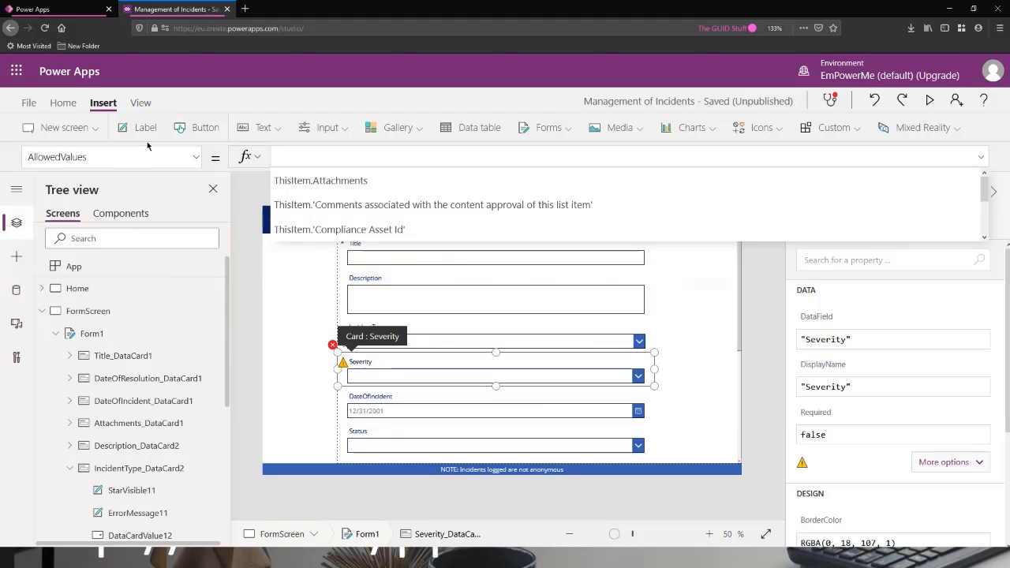
{"action": "type", "text": "col"}
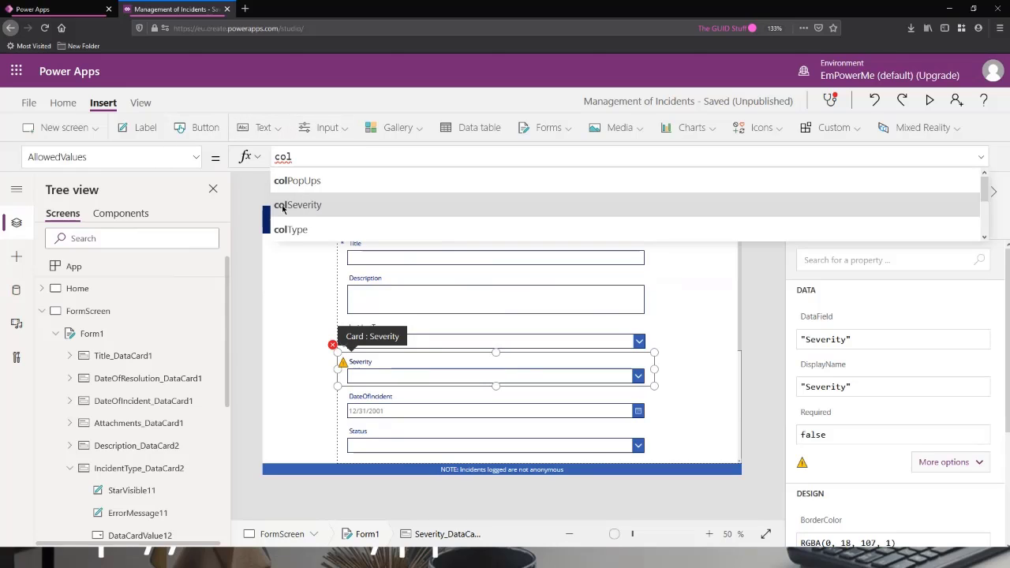
{"action": "left_click", "coordinate": [308, 207]}
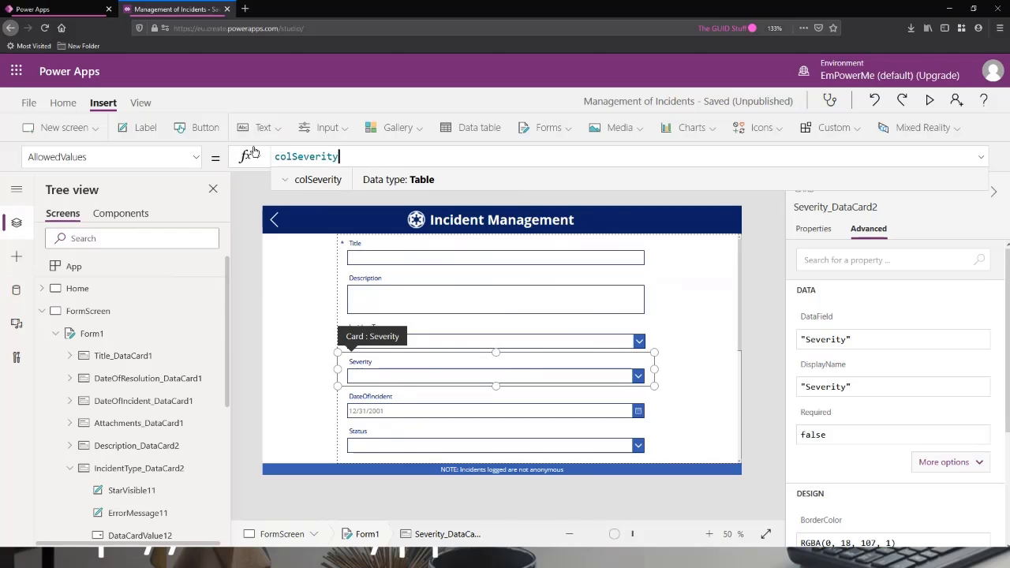
- Preview the Home screen, examine the options of its Severity and Type filter dropdowns, and close the preview
{"action": "left_click", "coordinate": [110, 288]}
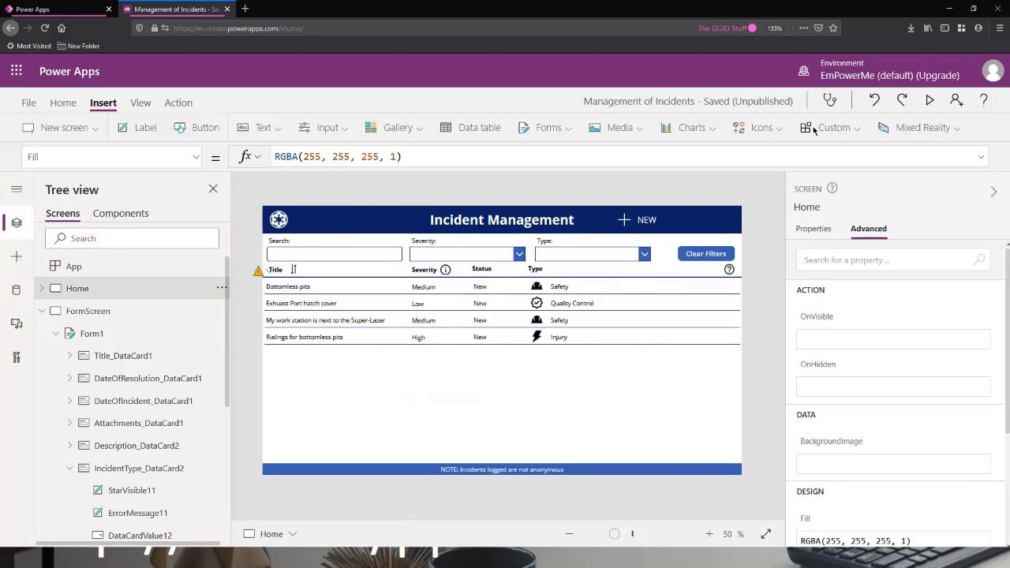
{"action": "left_click", "coordinate": [930, 100]}
{"action": "left_click", "coordinate": [379, 145]}
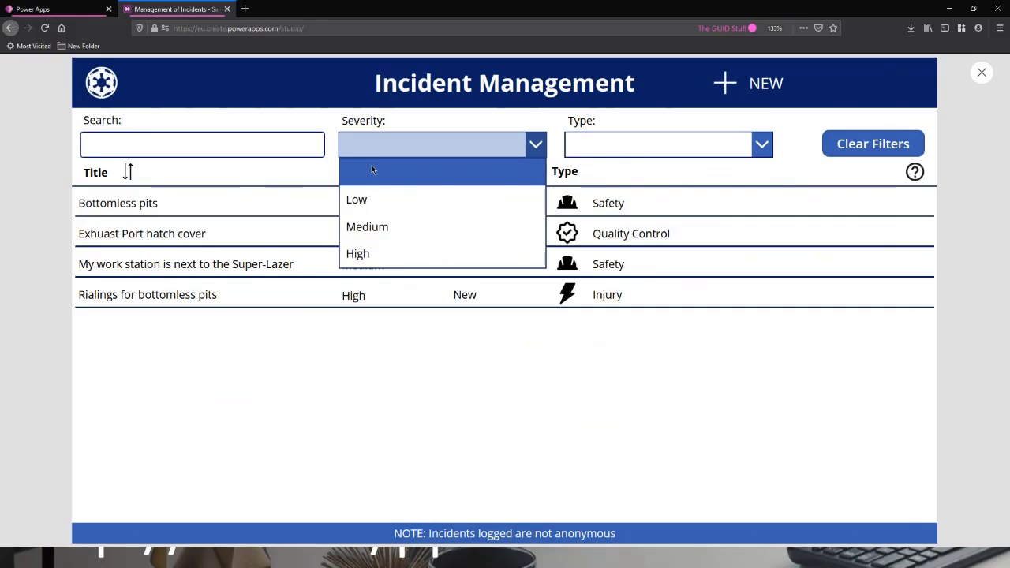
{"action": "left_click", "coordinate": [609, 151]}
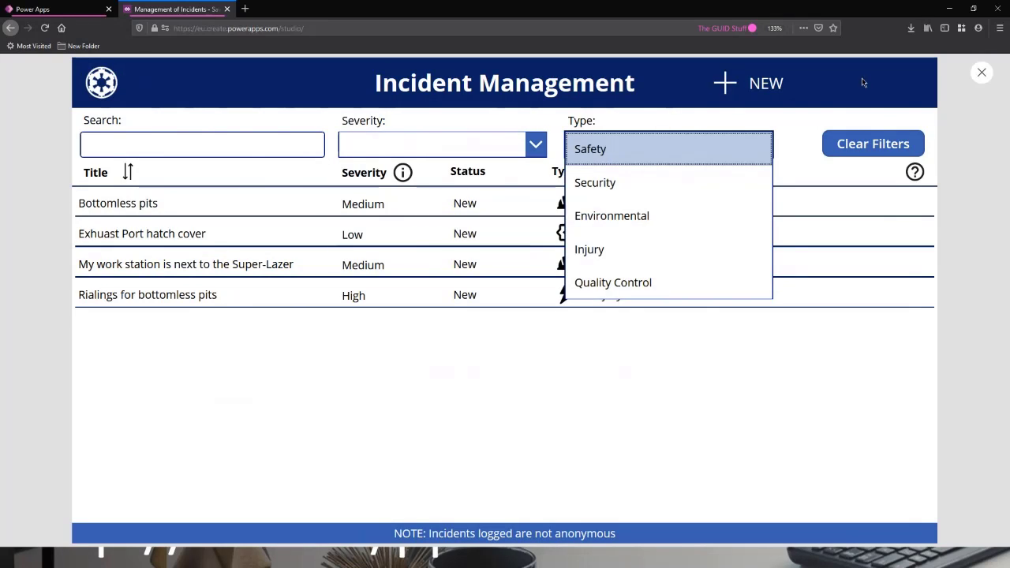
{"action": "left_click", "coordinate": [982, 72]}
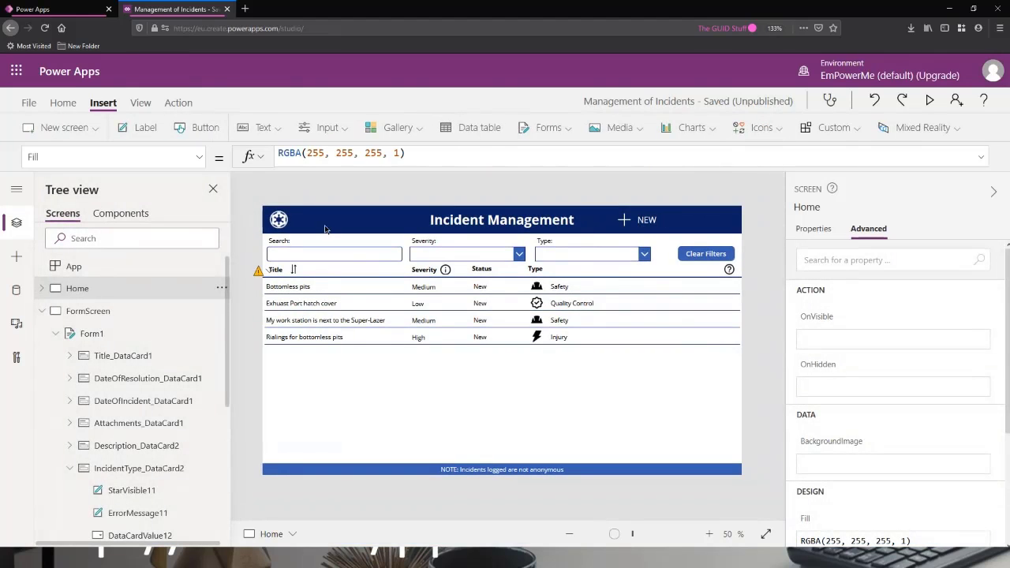
- Check the Severity card's formula on FormScreen, test the dropdown in preview by choosing Low, and close the preview
{"action": "left_click", "coordinate": [66, 313]}
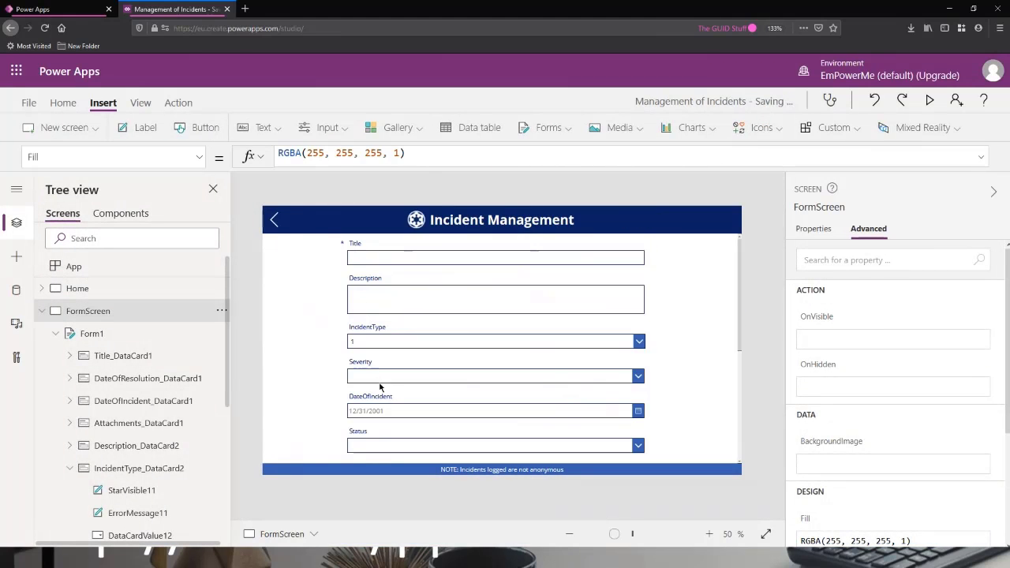
{"action": "left_click", "coordinate": [394, 370]}
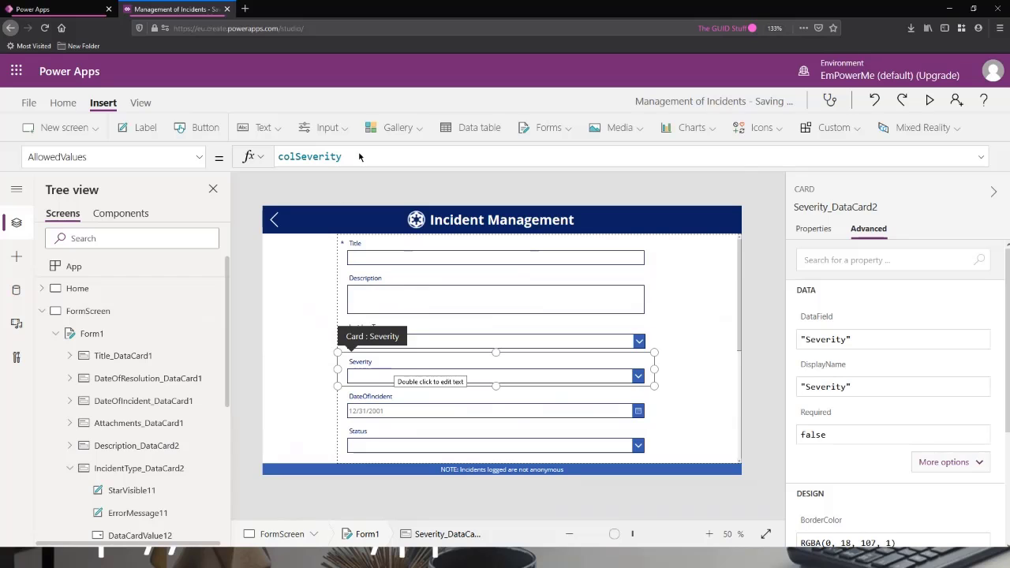
{"action": "left_click", "coordinate": [930, 100]}
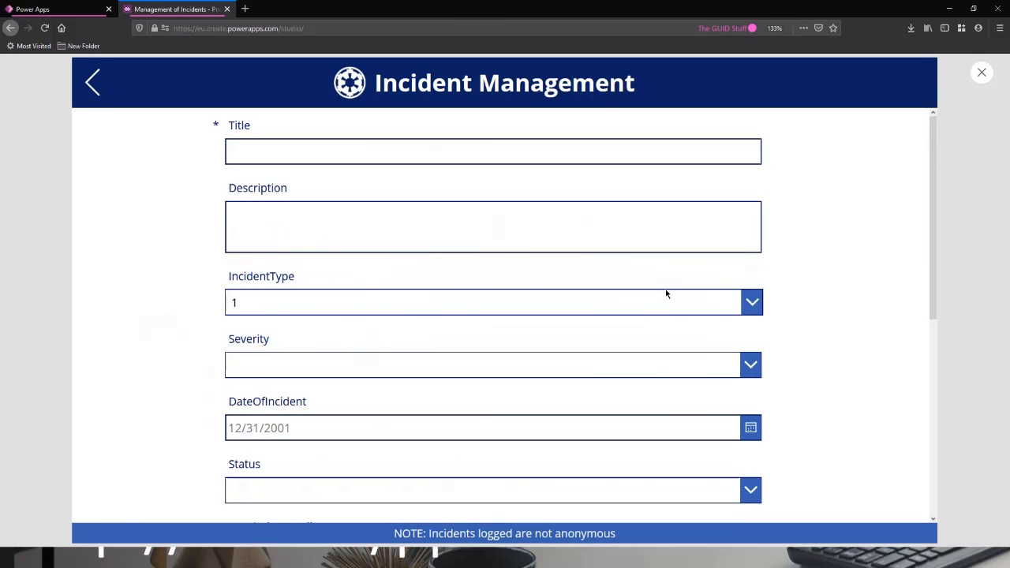
{"action": "left_click", "coordinate": [741, 371]}
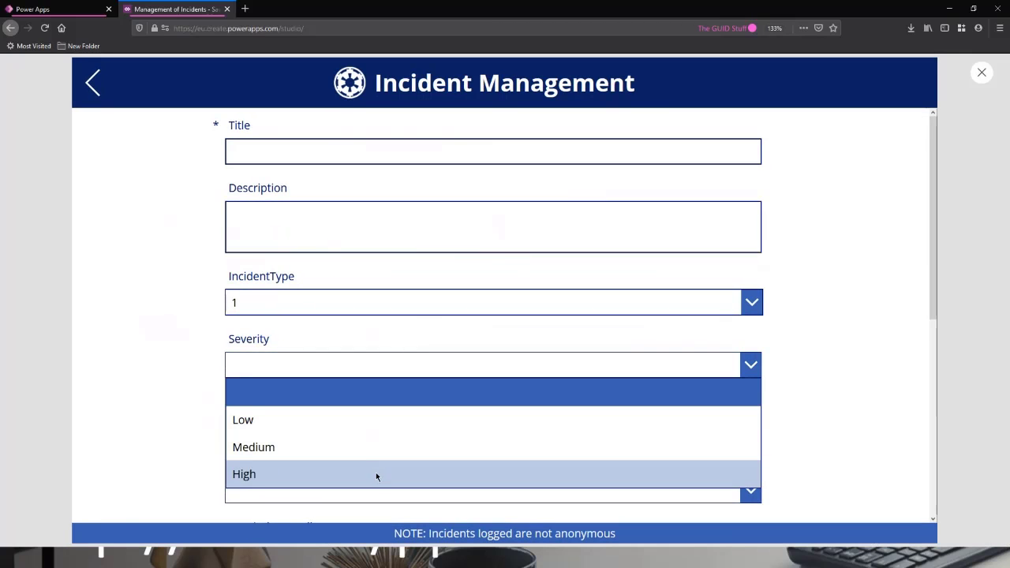
{"action": "left_click", "coordinate": [330, 420]}
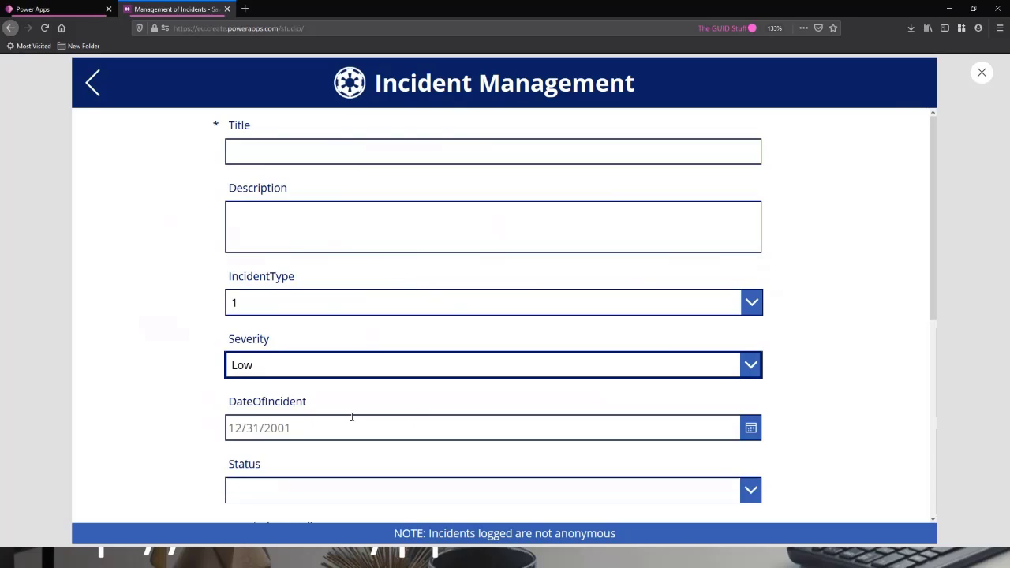
{"action": "left_click", "coordinate": [982, 73]}
- Replace the IncidentType card's AllowedValues formula with the colType collection
{"action": "left_click", "coordinate": [439, 348]}
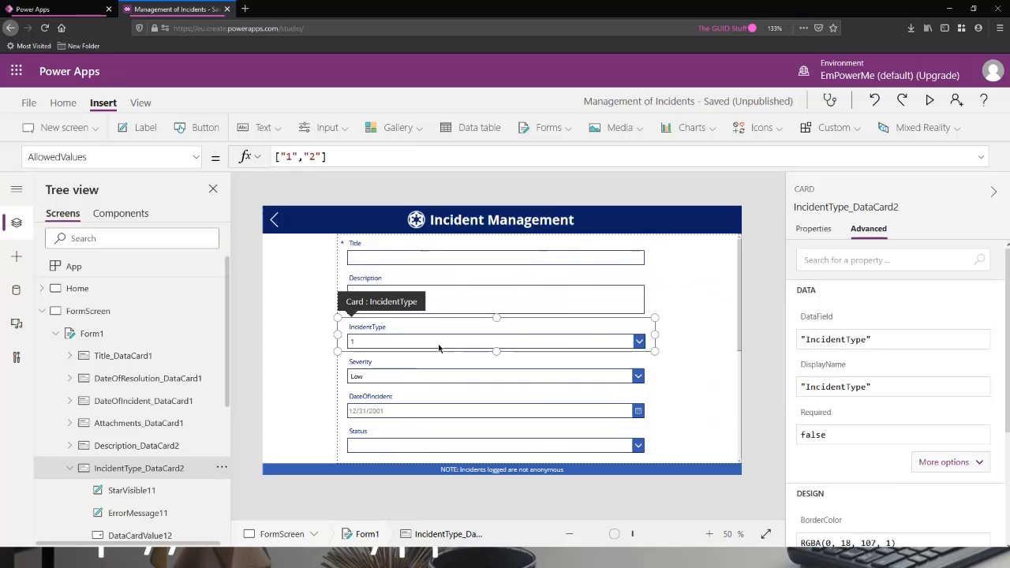
{"action": "left_click", "coordinate": [342, 149]}
{"action": "key", "text": "ctrl+a"}
{"action": "type", "text": "c"}
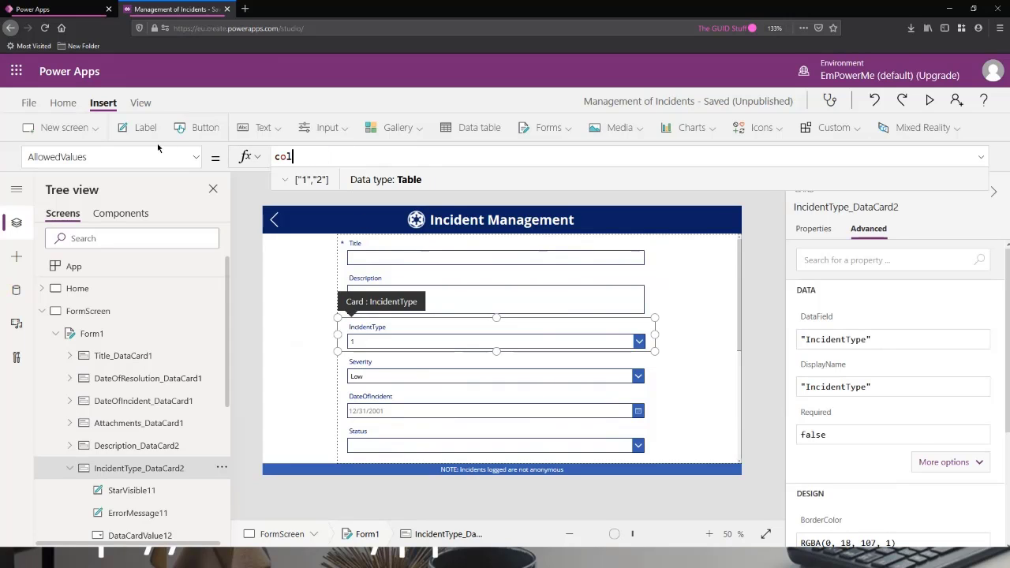
{"action": "type", "text": "olType"}
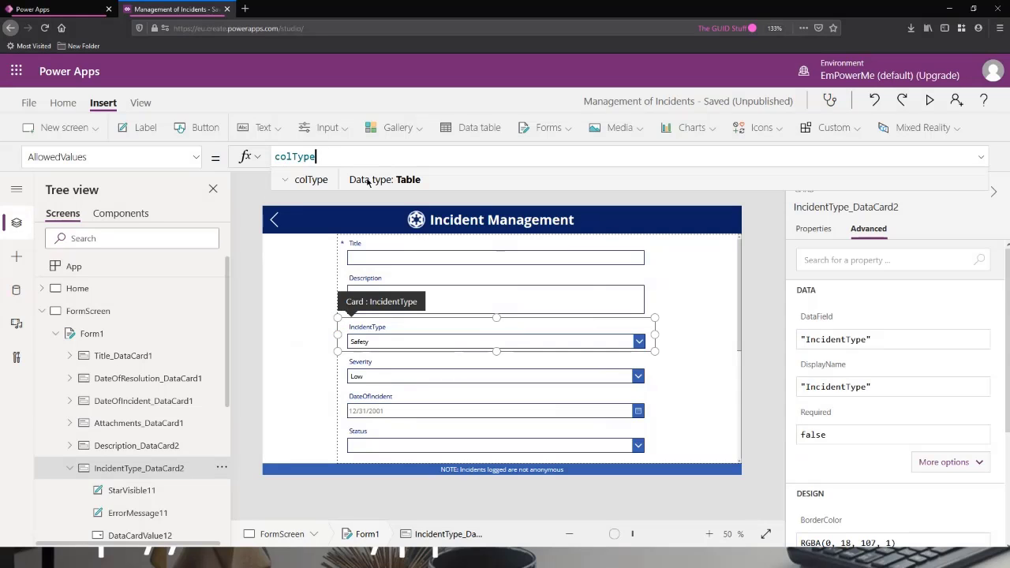
- Test the form's dropdowns in preview by choosing Environmental for IncidentType and Medium for Severity, and close the preview
{"action": "left_click", "coordinate": [929, 100]}
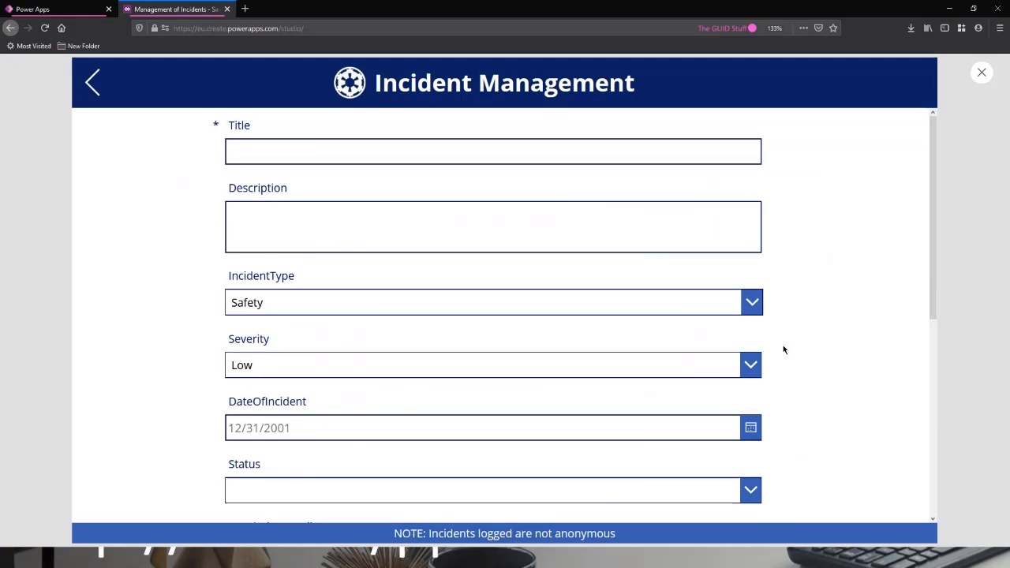
{"action": "left_click", "coordinate": [683, 303]}
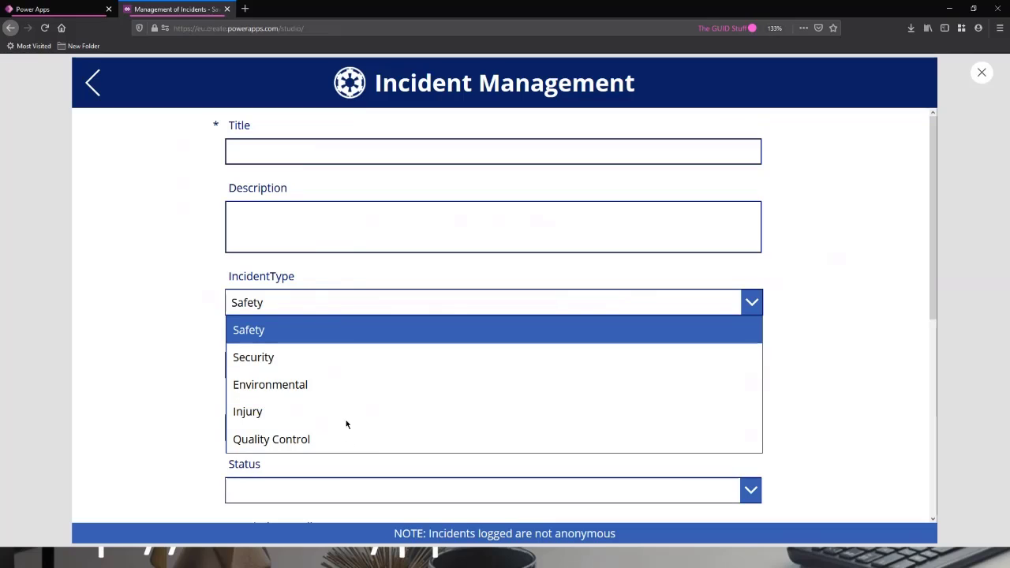
{"action": "left_click", "coordinate": [357, 386]}
{"action": "left_click", "coordinate": [594, 367]}
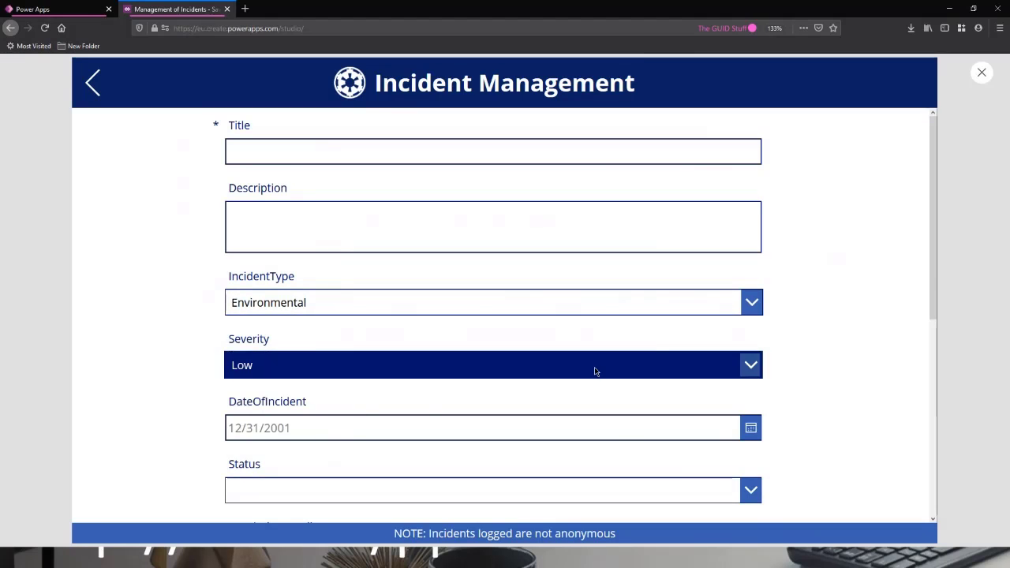
{"action": "left_click", "coordinate": [457, 447]}
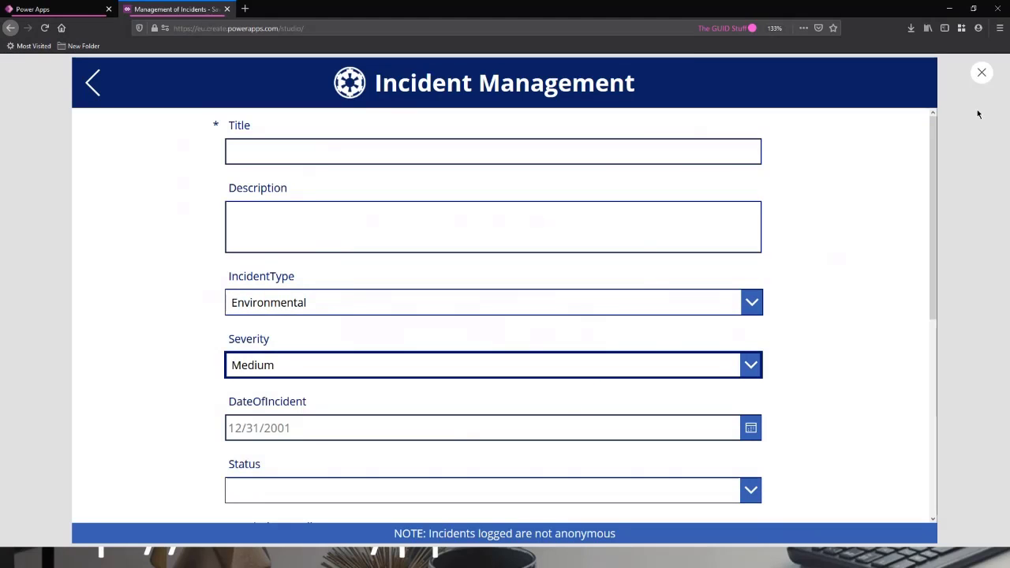
{"action": "left_click", "coordinate": [982, 72]}
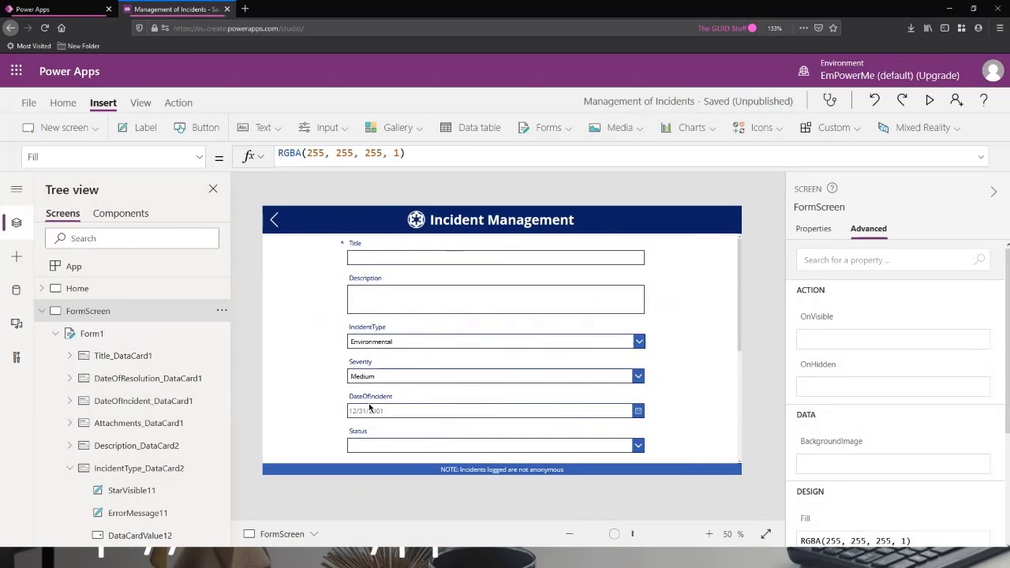
- Add "Super-Ultra-Really-Not-Good" after "High" in the colSeverity collection of the App's OnStart formula, and run OnStart
{"action": "left_click", "coordinate": [79, 269]}
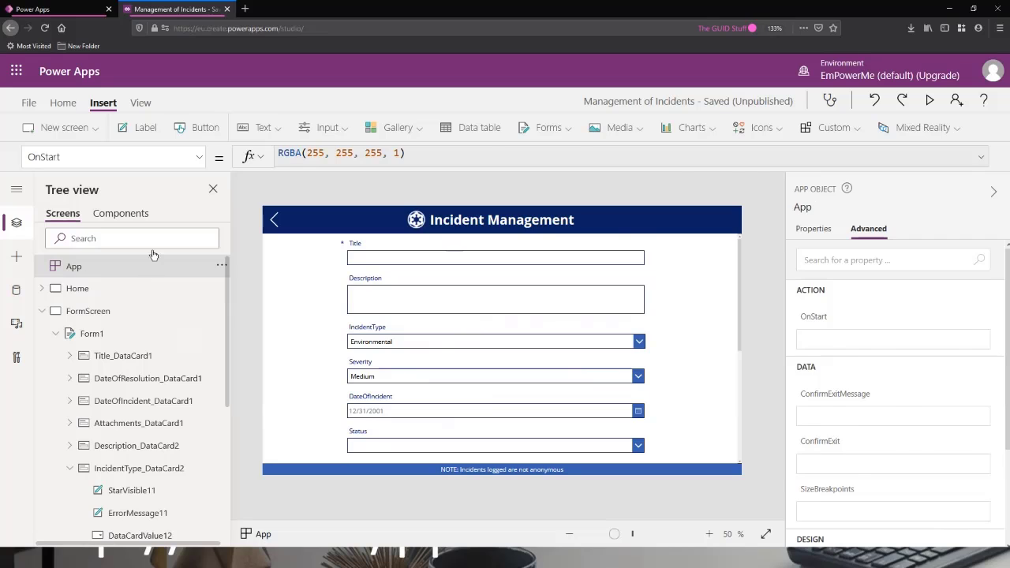
{"action": "left_click", "coordinate": [983, 157]}
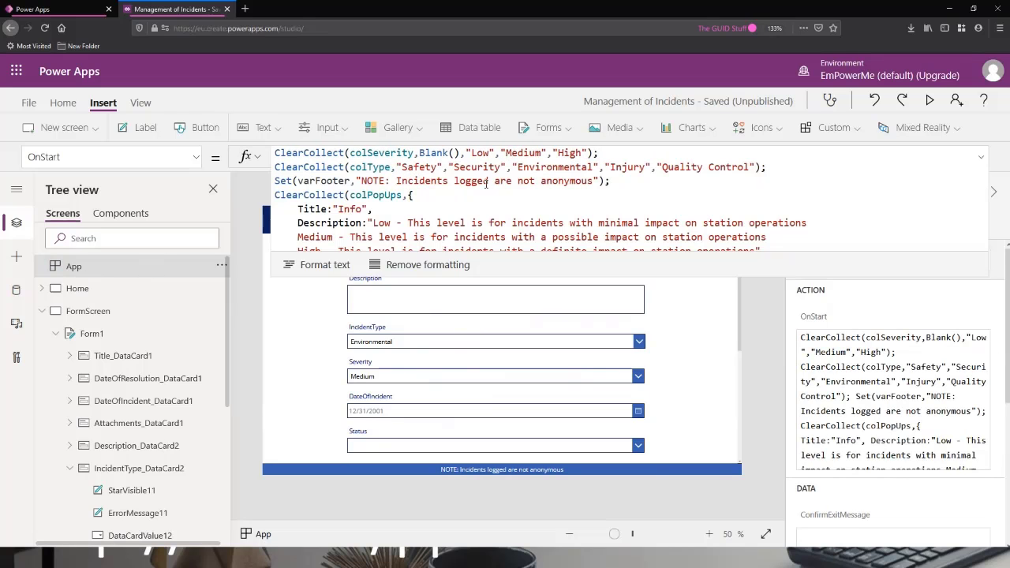
{"action": "left_click", "coordinate": [588, 154]}
{"action": "type", "text": ",\"SUpe"}
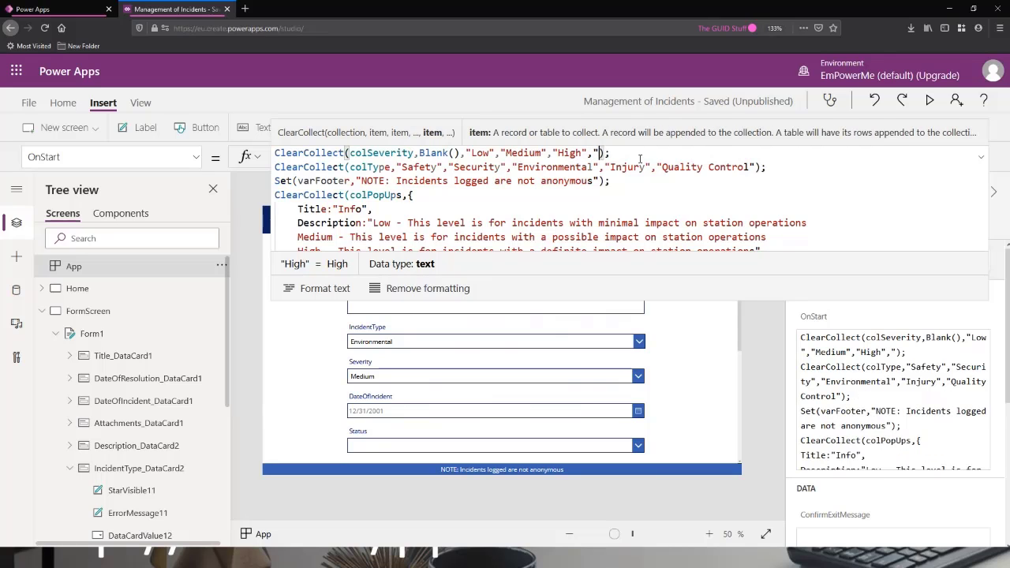
{"action": "key", "text": "BackSpace"}
{"action": "key", "text": "BackSpace"}
{"action": "key", "text": "BackSpace"}
{"action": "type", "text": "uper"}
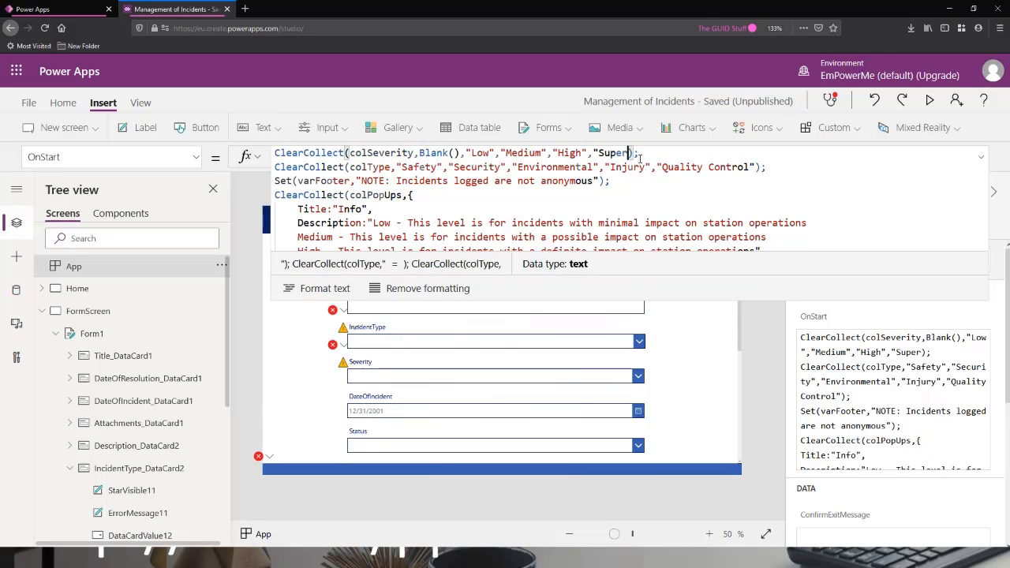
{"action": "type", "text": "-Ul"}
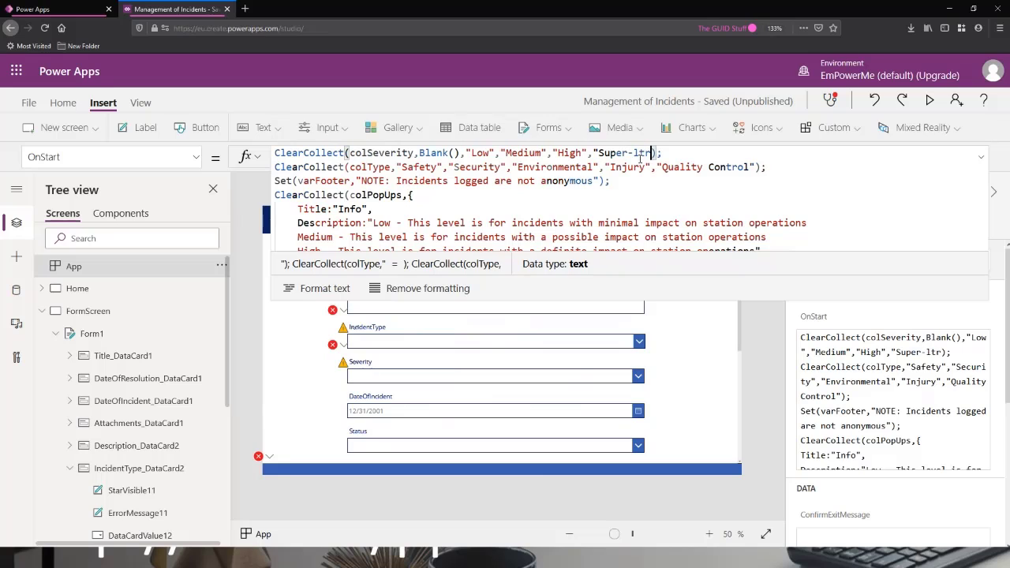
{"action": "type", "text": "tra"}
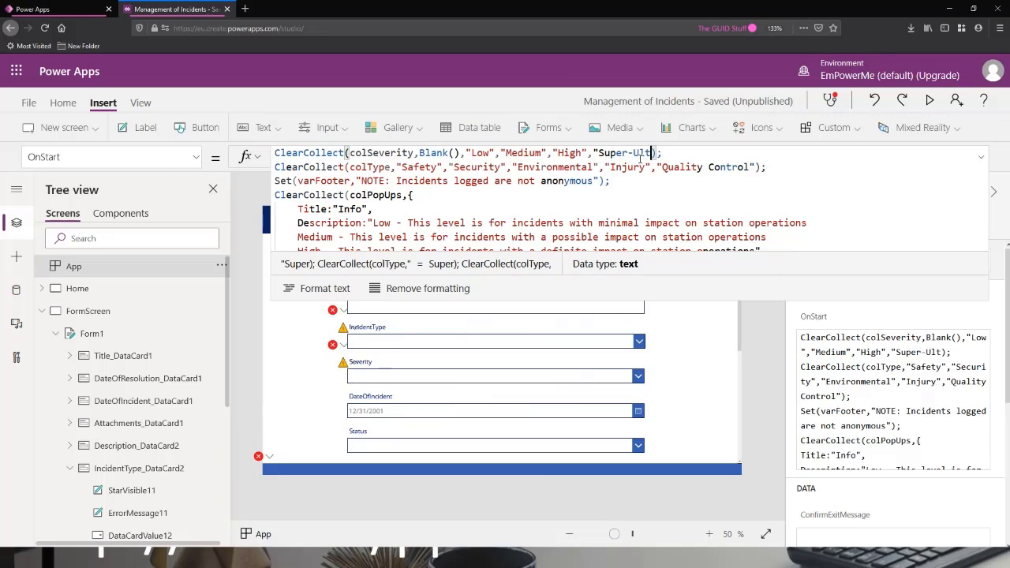
{"action": "type", "text": "-Really"}
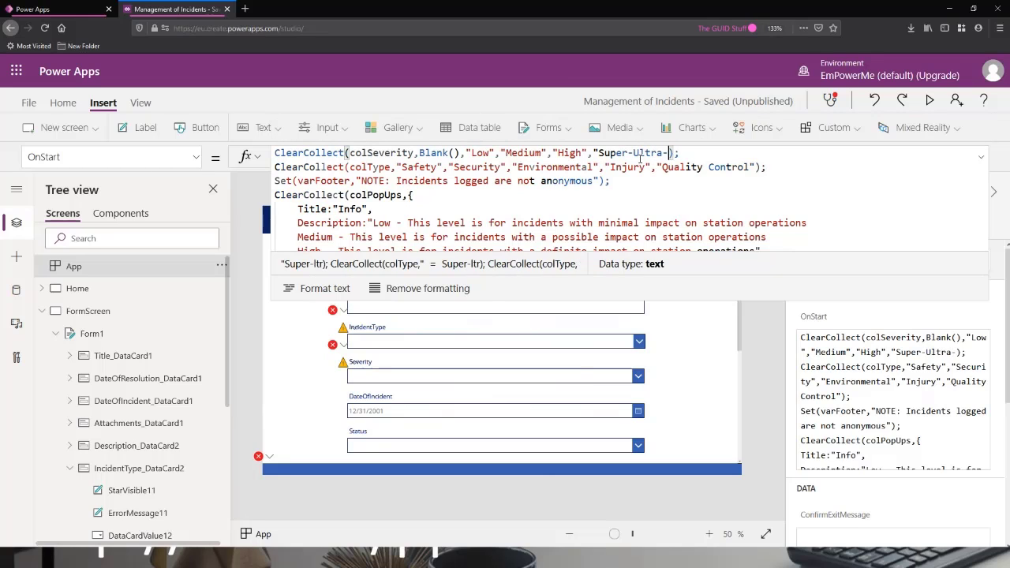
{"action": "type", "text": "-Not-"}
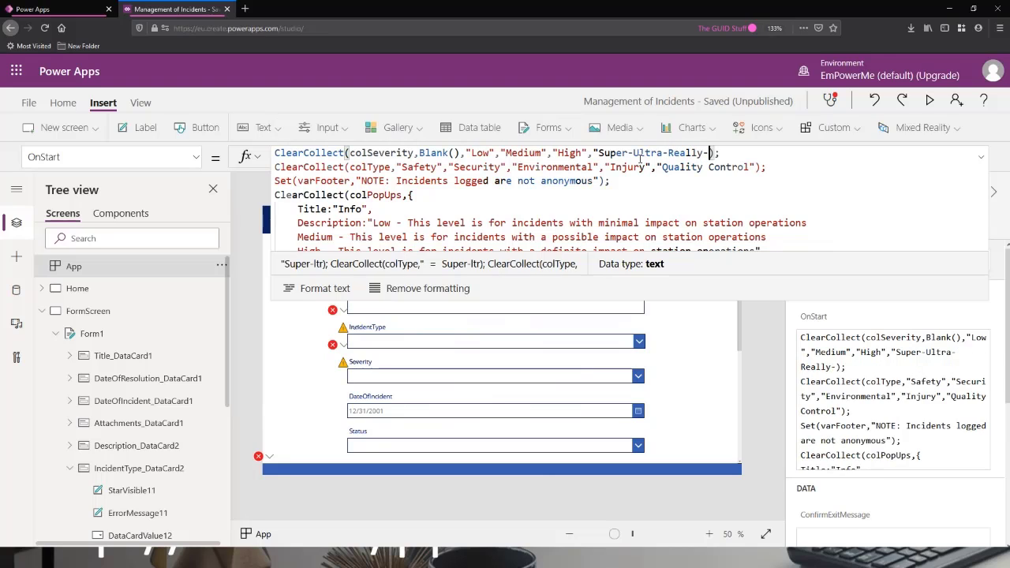
{"action": "type", "text": "Good\""}
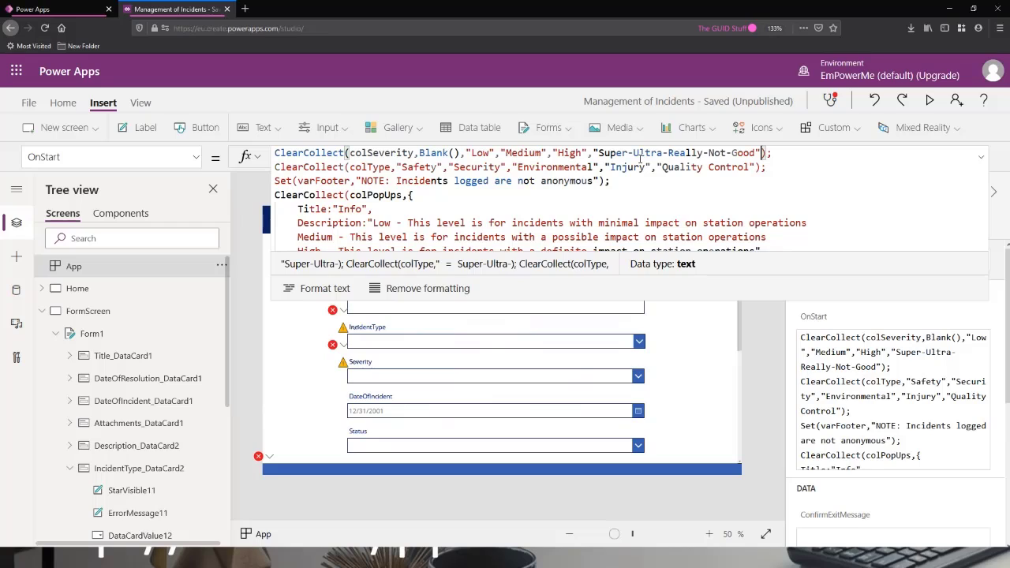
{"action": "left_click", "coordinate": [794, 155]}
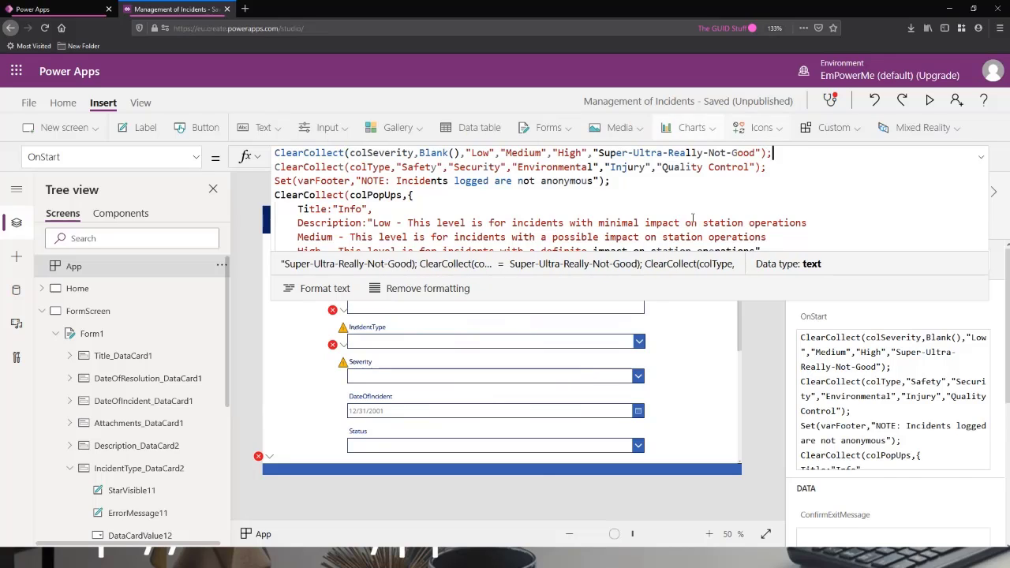
{"action": "left_click", "coordinate": [321, 289]}
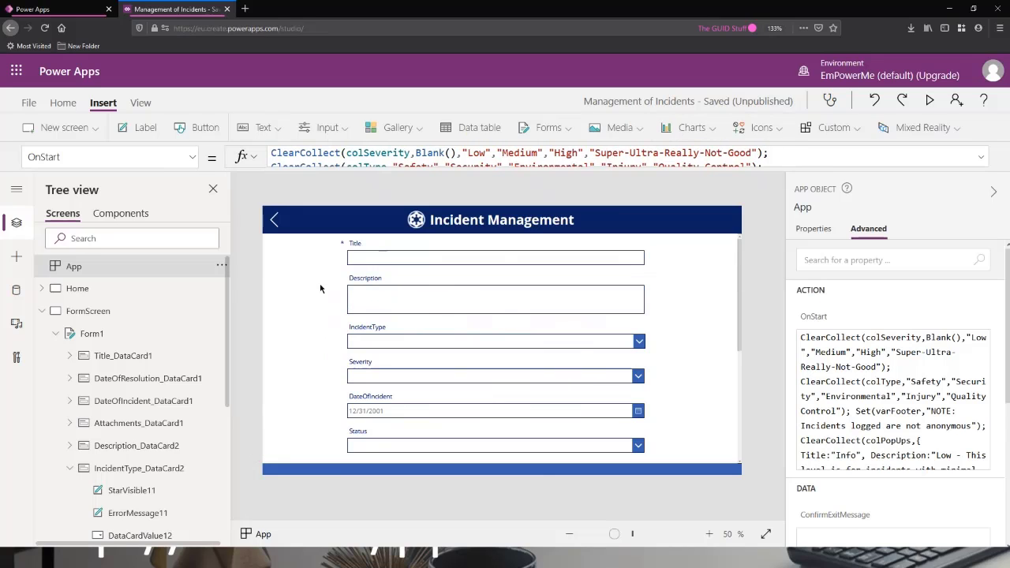
{"action": "left_click", "coordinate": [221, 265]}
{"action": "left_click", "coordinate": [237, 286]}
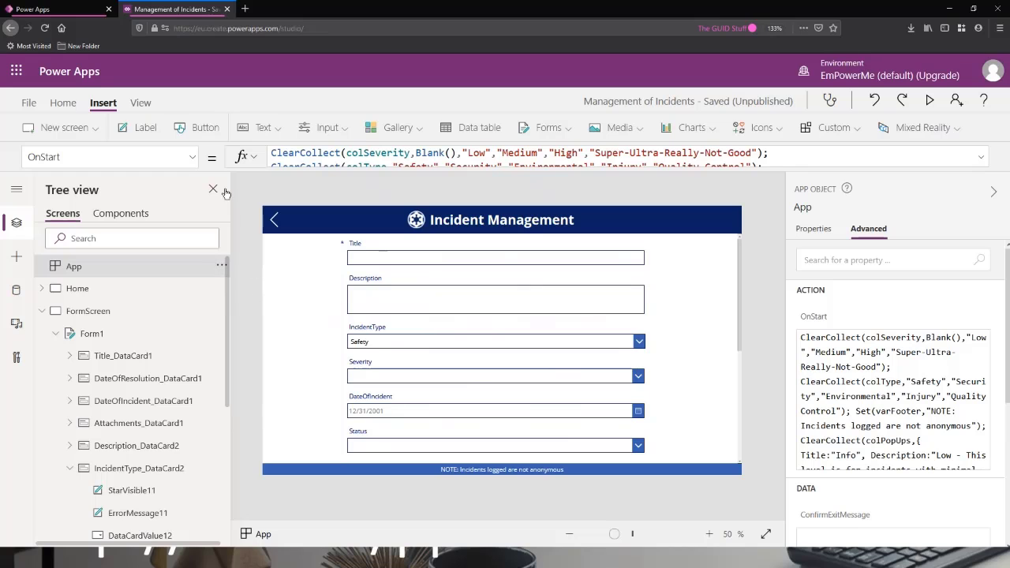
- Preview the Home screen and compare the Severity options in its filter dropdown with those in the new incident form
{"action": "left_click", "coordinate": [79, 288]}
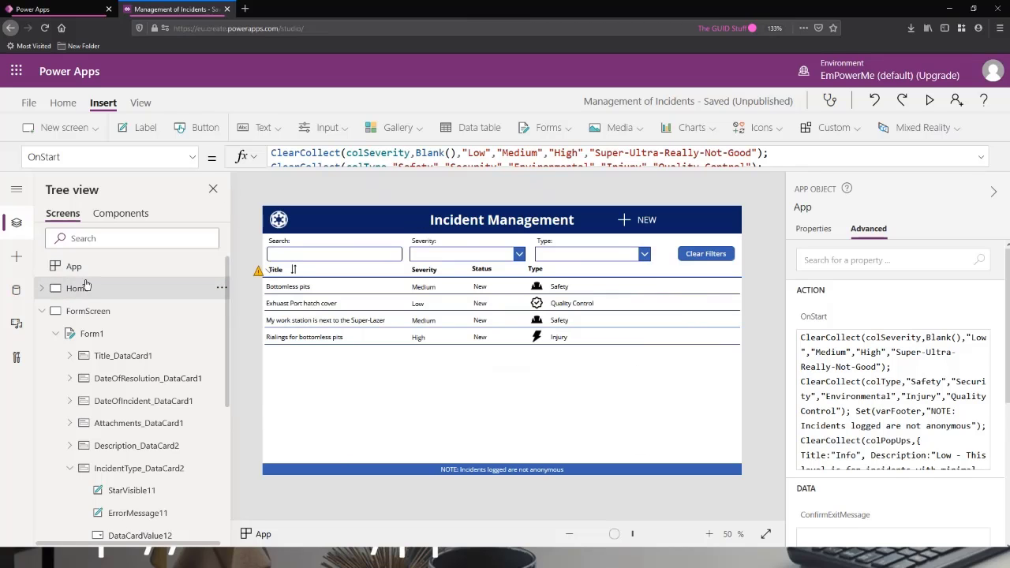
{"action": "left_click", "coordinate": [929, 101]}
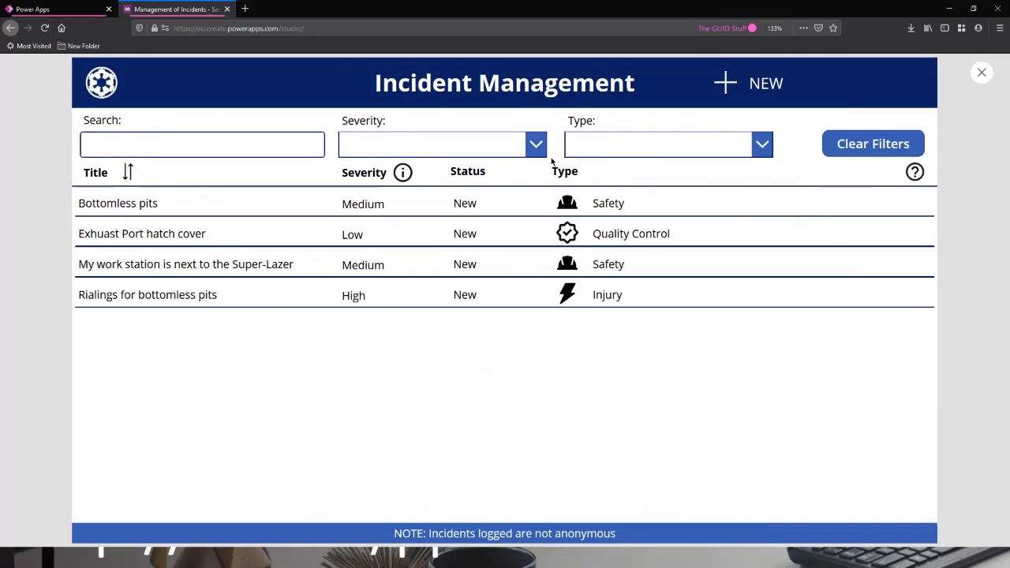
{"action": "left_click", "coordinate": [536, 144]}
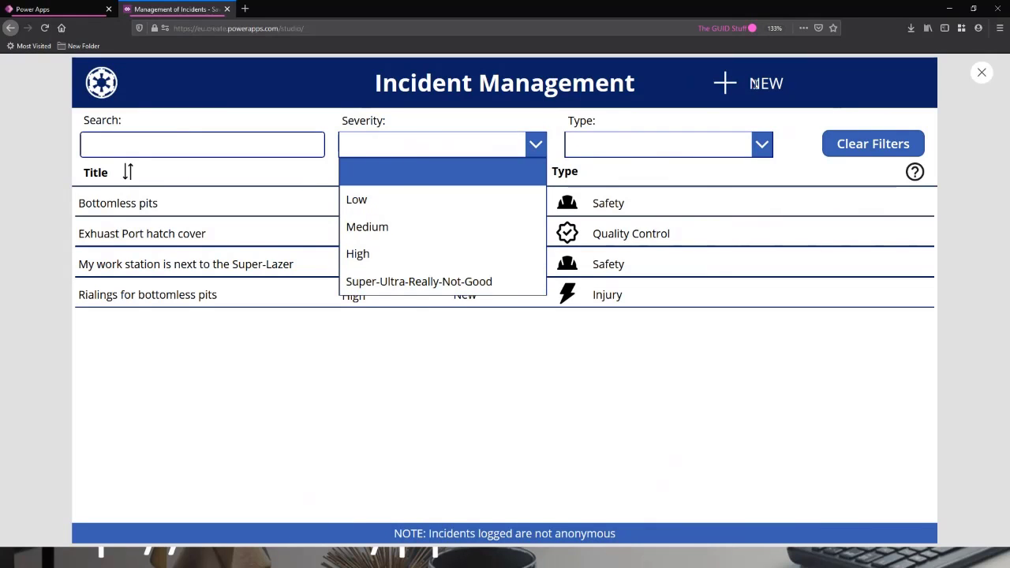
{"action": "left_click", "coordinate": [725, 85]}
{"action": "left_click", "coordinate": [489, 360]}
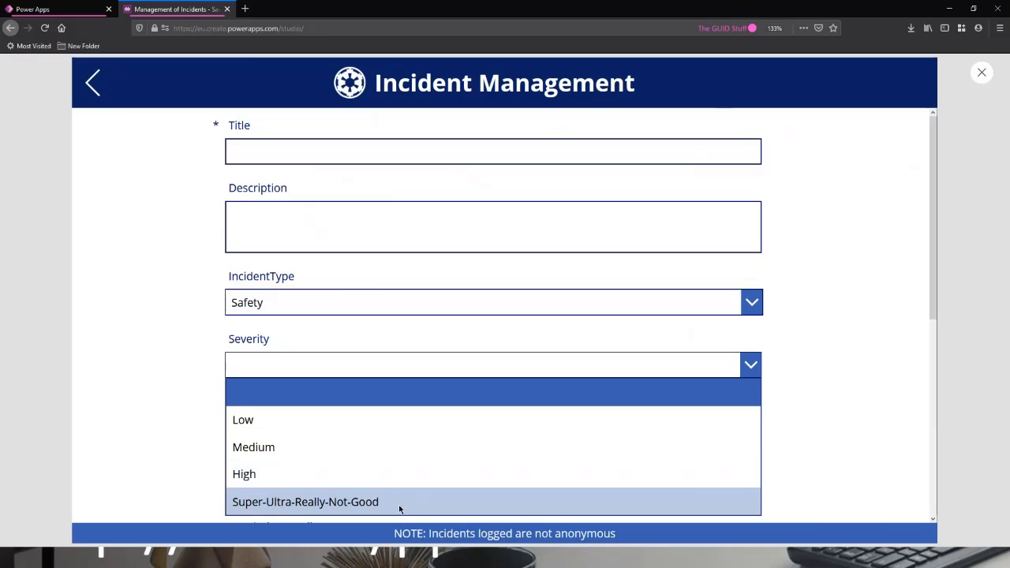
{"action": "left_click", "coordinate": [94, 93]}
{"action": "left_click", "coordinate": [499, 142]}
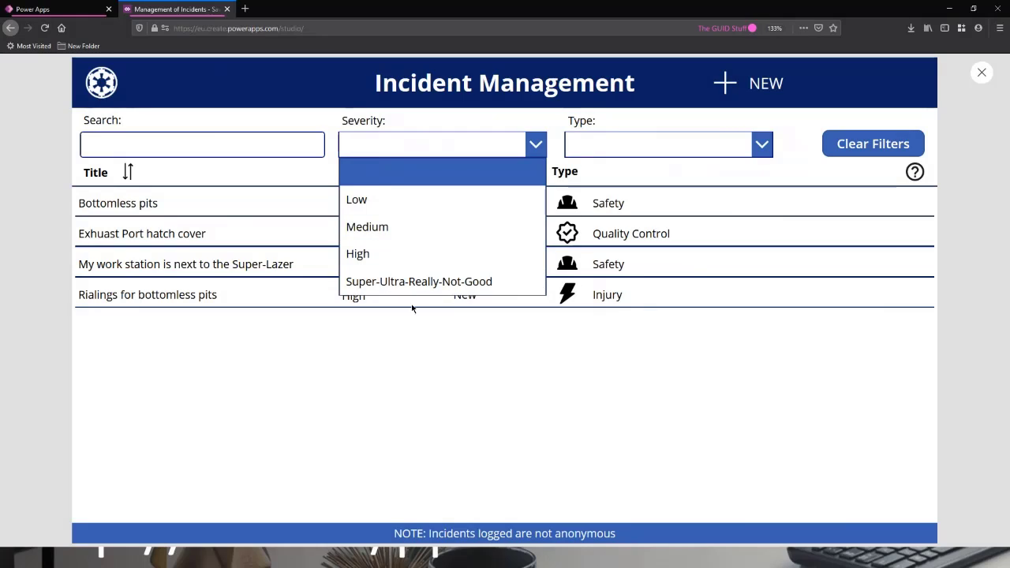
- Open the new incident form in preview, examine its Severity options and remaining fields, and close the preview
{"action": "left_click", "coordinate": [764, 84]}
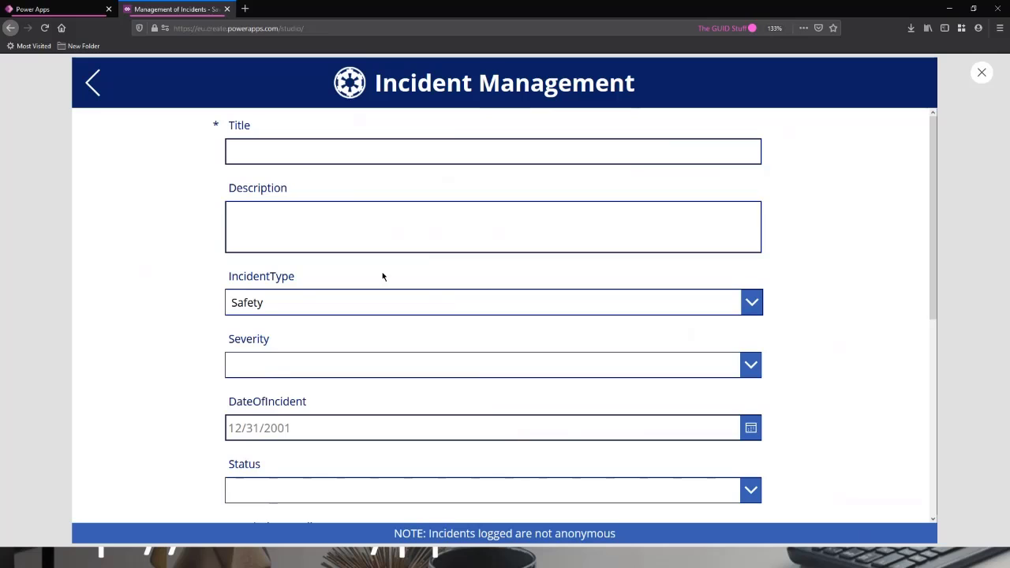
{"action": "left_click", "coordinate": [308, 300]}
{"action": "left_click", "coordinate": [312, 307]}
{"action": "left_click", "coordinate": [336, 365]}
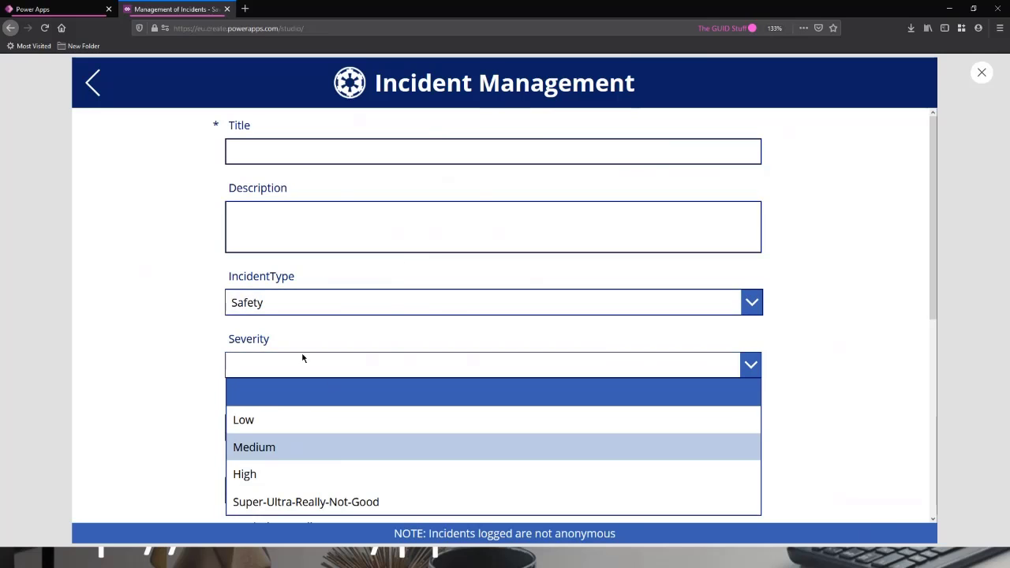
{"action": "left_click", "coordinate": [345, 124]}
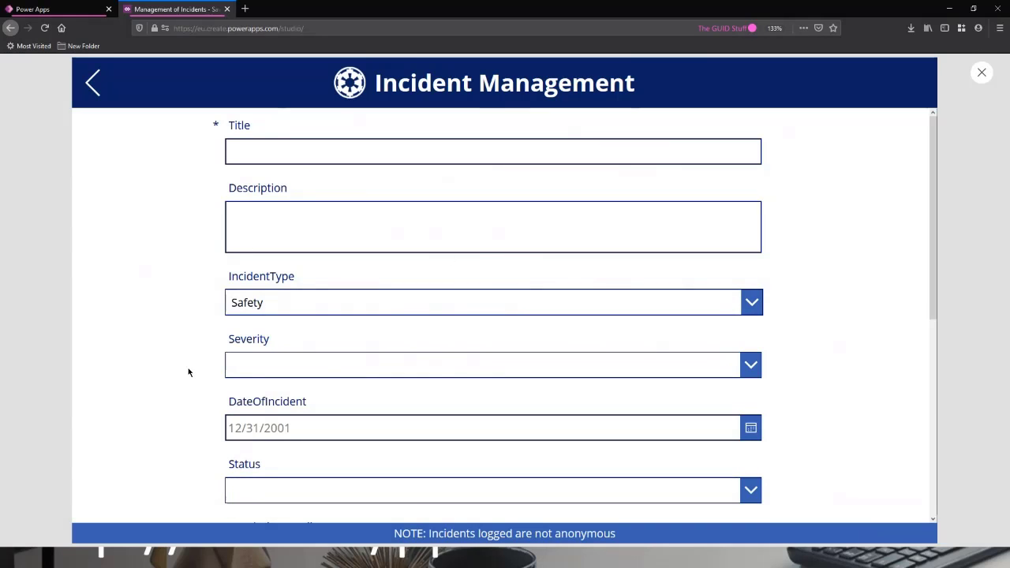
{"action": "scroll", "coordinate": [318, 390], "scroll_direction": "down", "scroll_amount": 4}
{"action": "scroll", "coordinate": [506, 309], "scroll_direction": "up", "scroll_amount": 2}
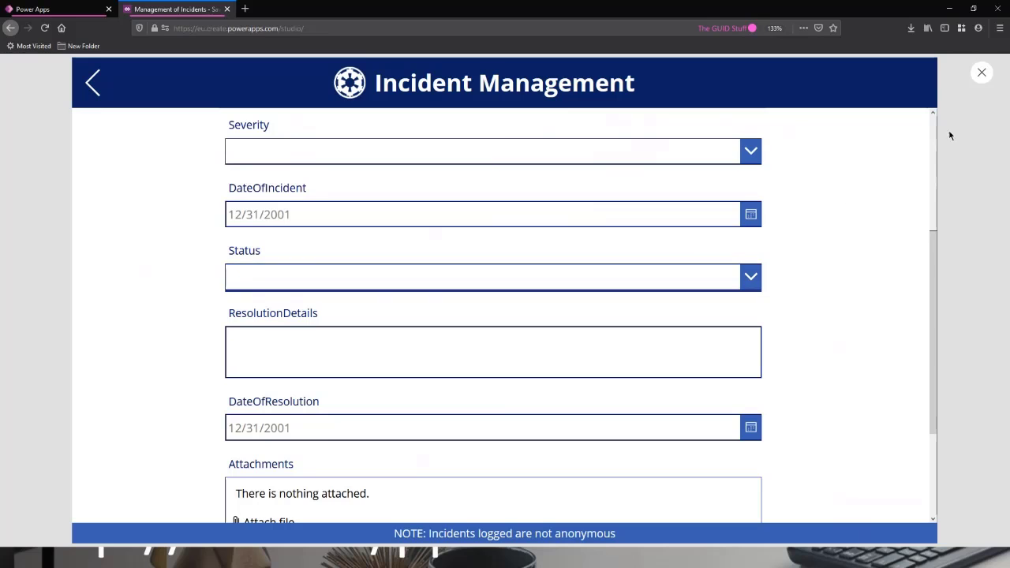
{"action": "left_click", "coordinate": [981, 73]}
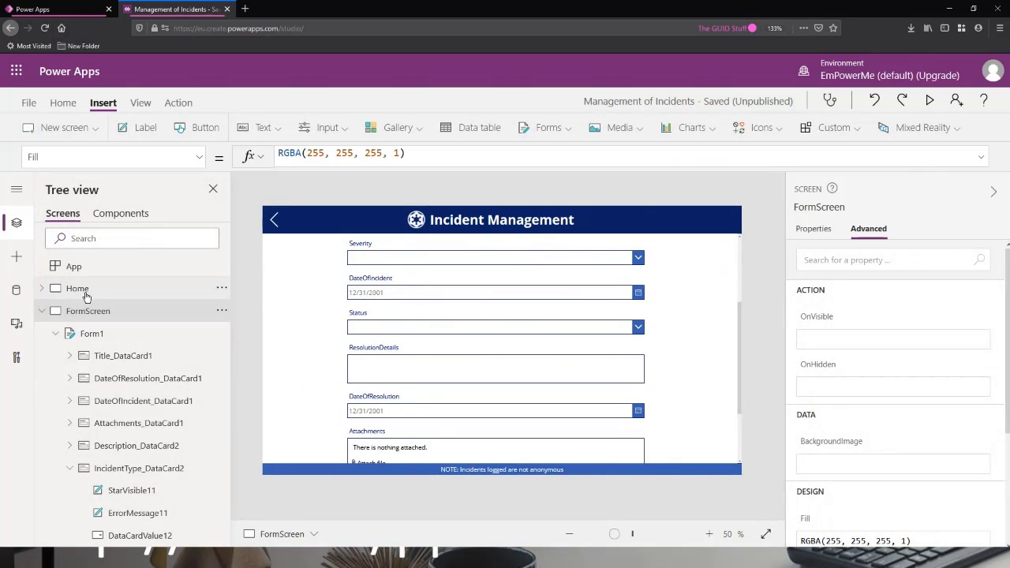
- Start a ClearCollect statement for a colStatus collection below the colType line in the App's OnStart formula
{"action": "left_click", "coordinate": [83, 268]}
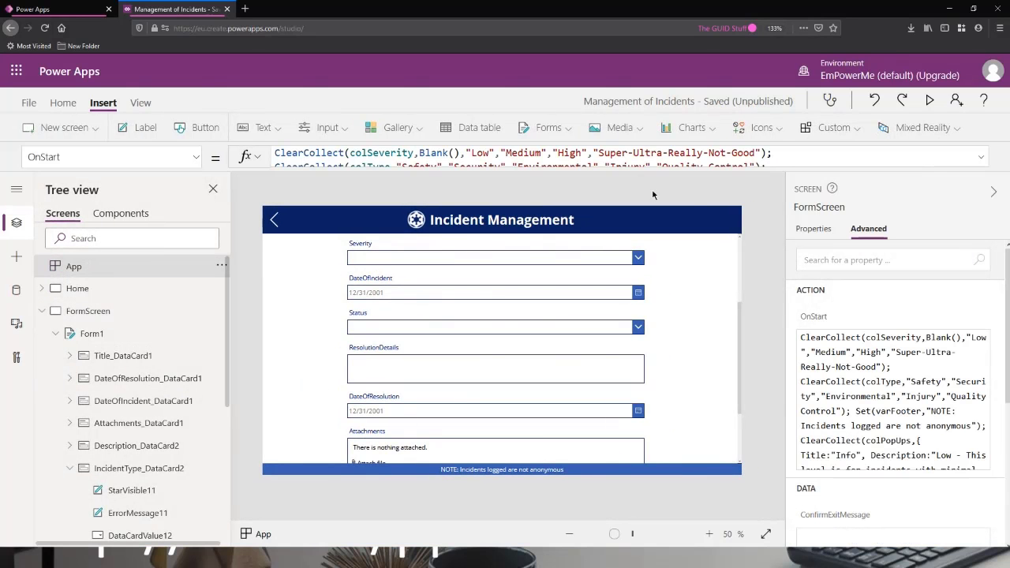
{"action": "left_click", "coordinate": [978, 158]}
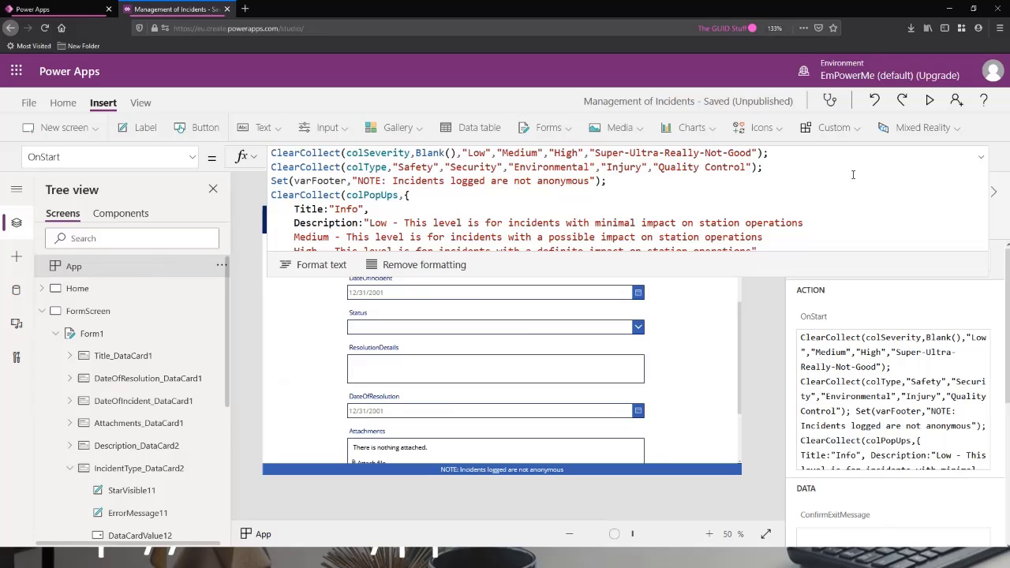
{"action": "left_click", "coordinate": [781, 170]}
{"action": "key", "text": "Return"}
{"action": "type", "text": "C"}
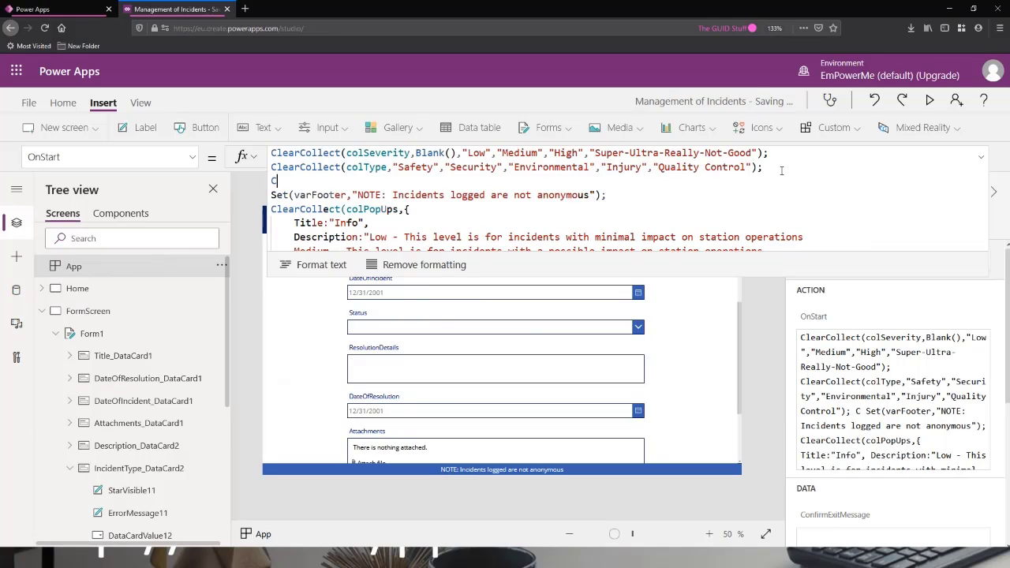
{"action": "type", "text": "learCollect"}
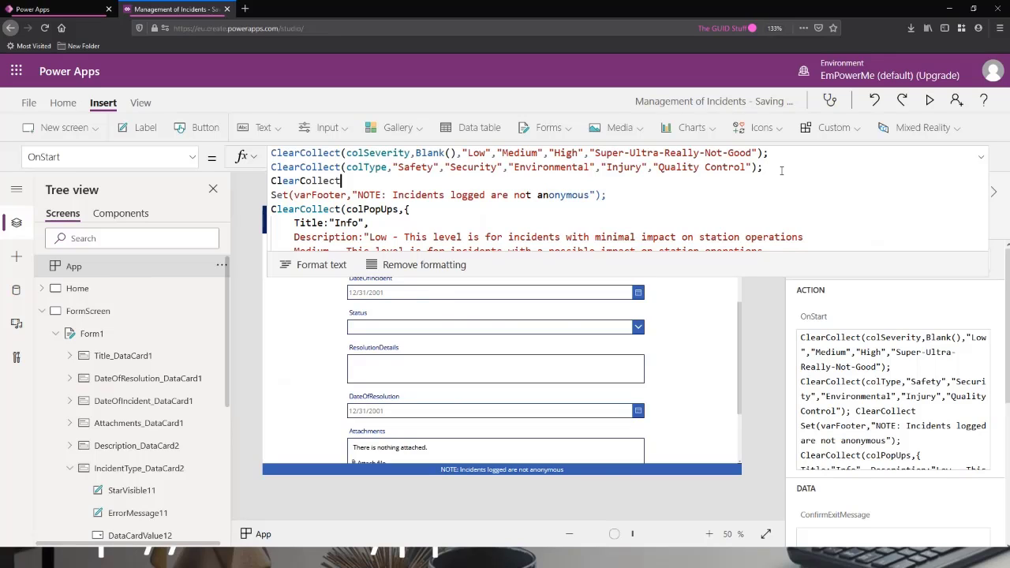
{"action": "type", "text": "("}
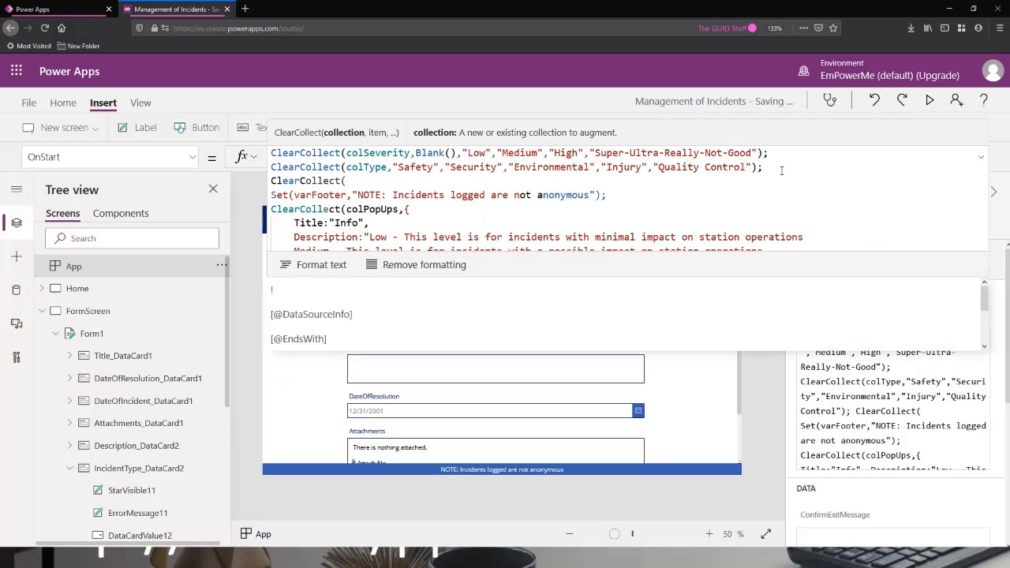
{"action": "type", "text": "colStatus"}
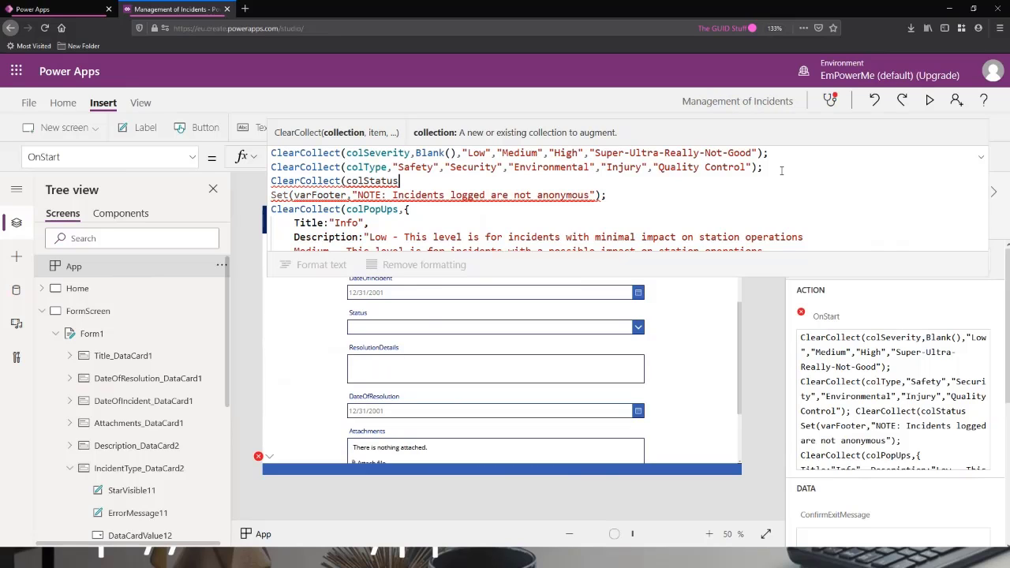
{"action": "type", "text": ", )"}
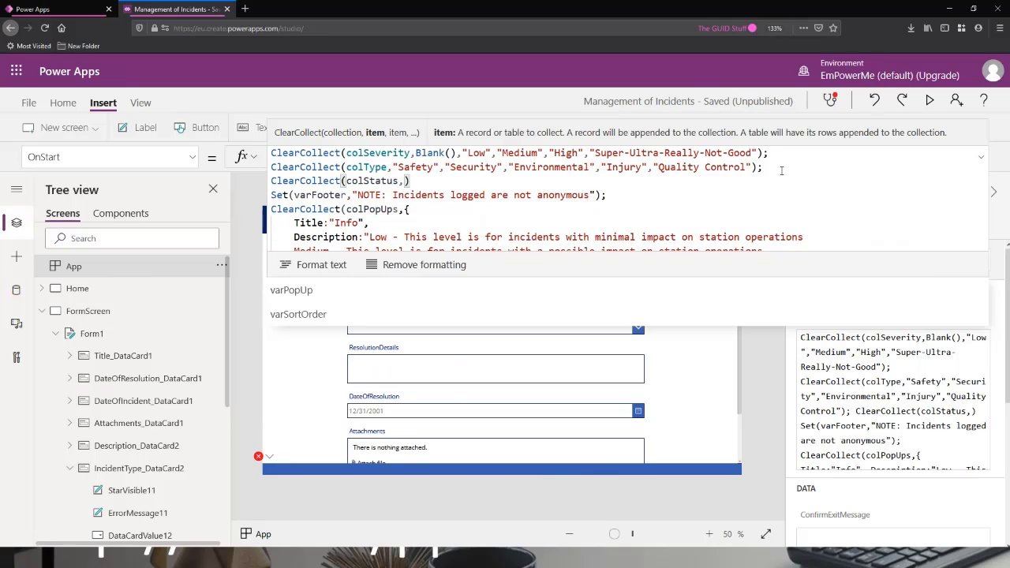
{"action": "key", "text": "BackSpace"}
{"action": "key", "text": "Left"}
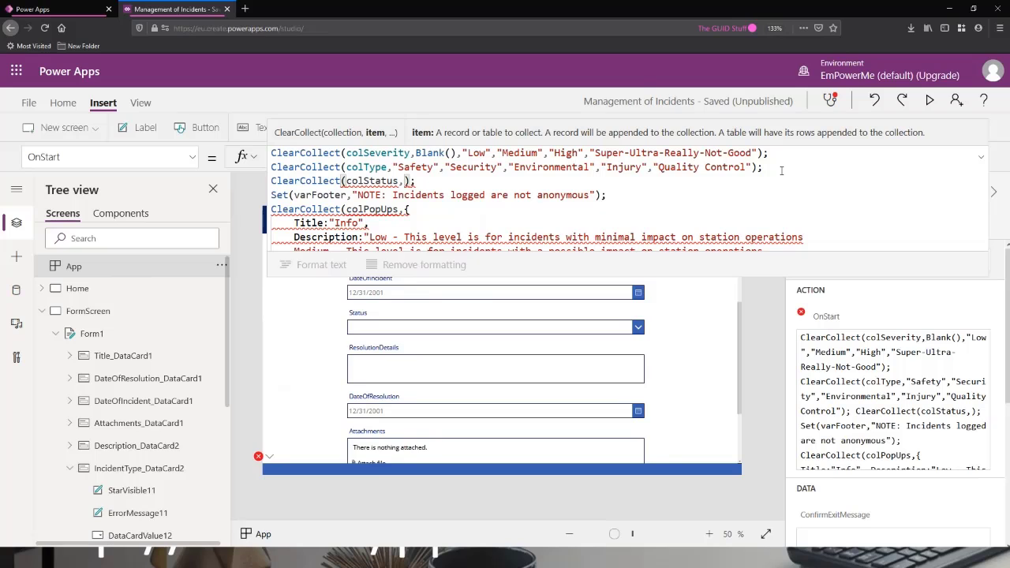
- Fill the colStatus collection with "New", "In Progress", "Resolved" and "UnResolved", and run OnStart
{"action": "type", "text": "\""}
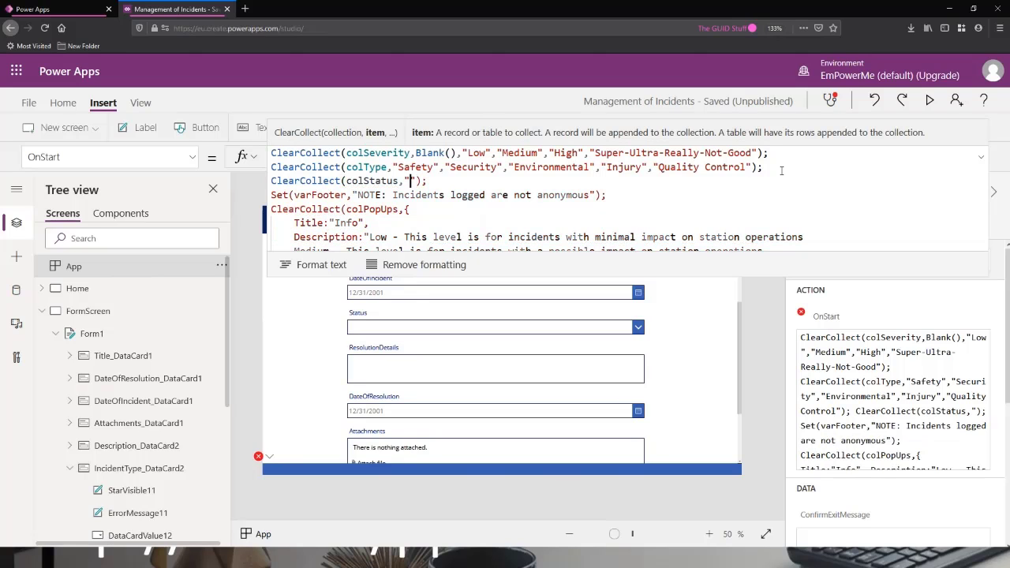
{"action": "type", "text": "New\""}
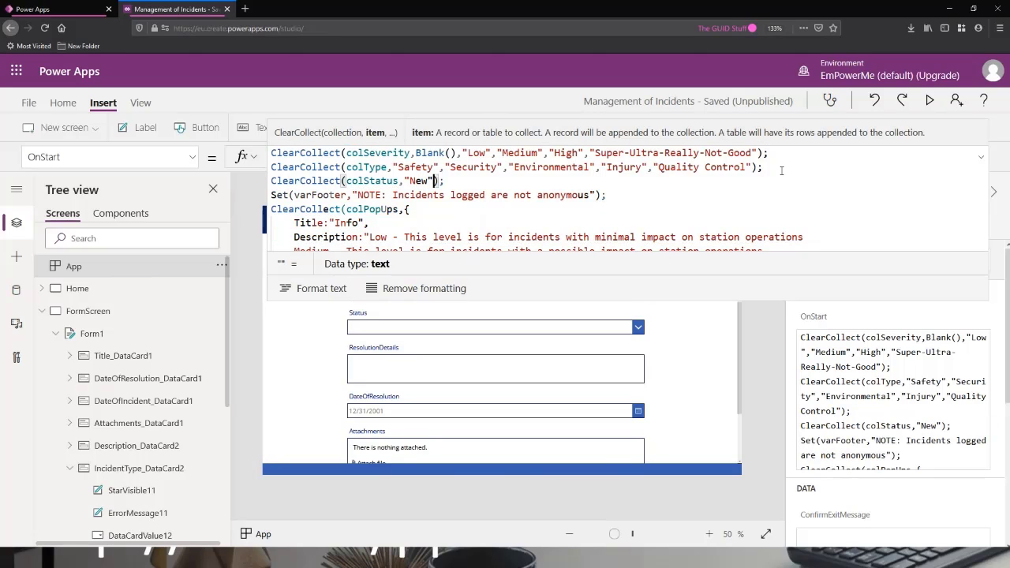
{"action": "type", "text": ",\""}
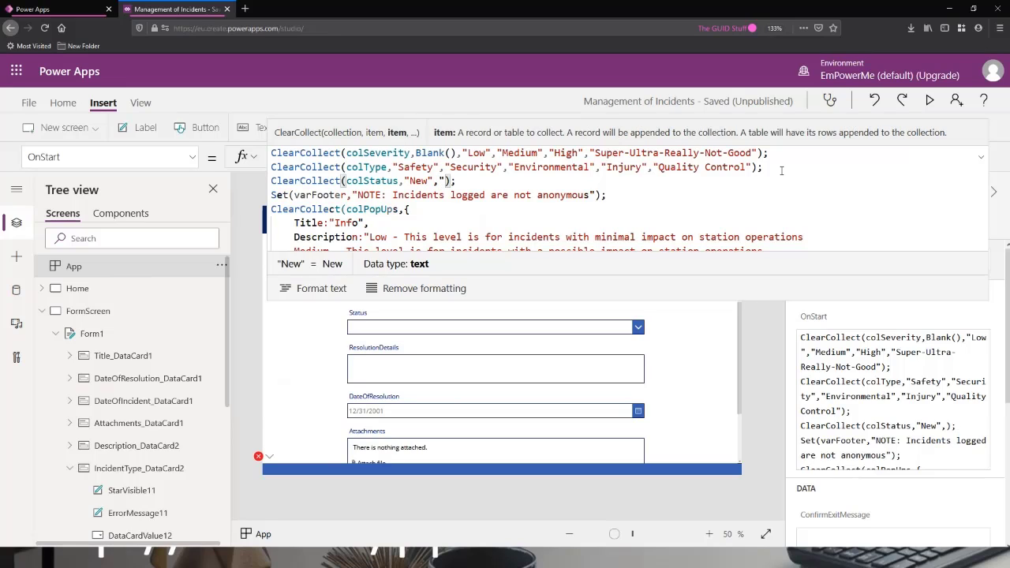
{"action": "type", "text": "\""}
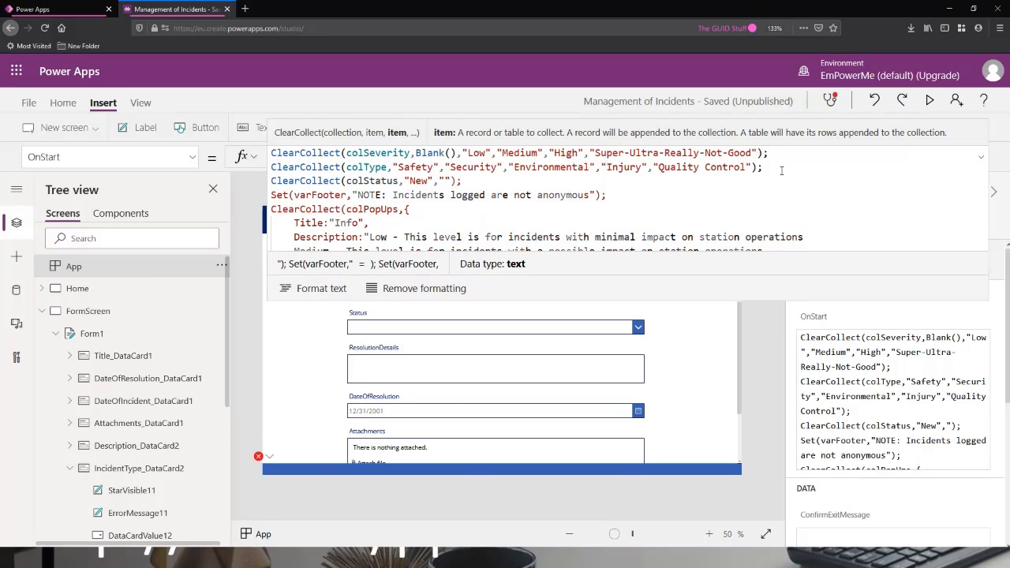
{"action": "type", "text": "In Pr"}
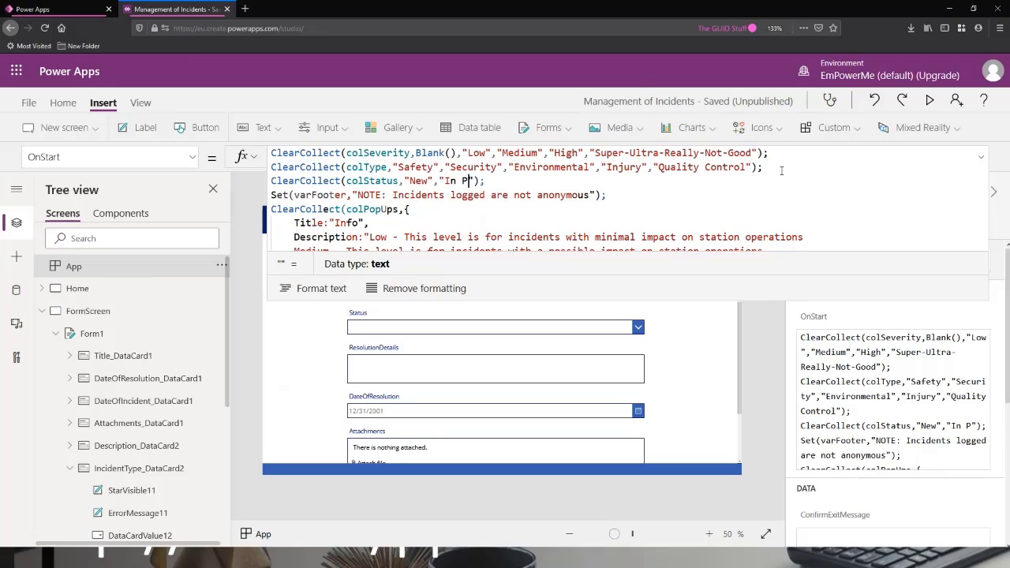
{"action": "type", "text": "ogress"}
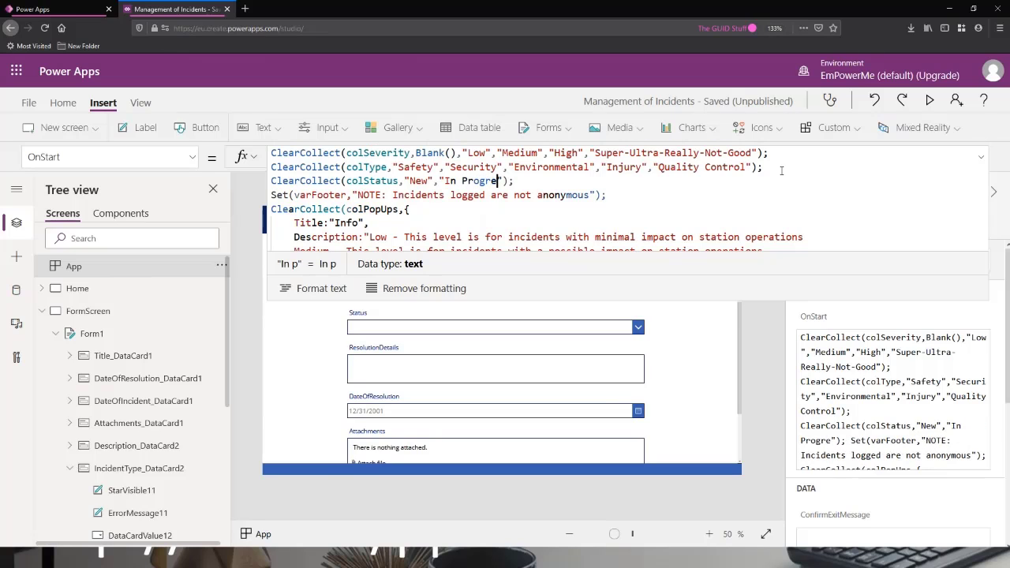
{"action": "type", "text": "\""}
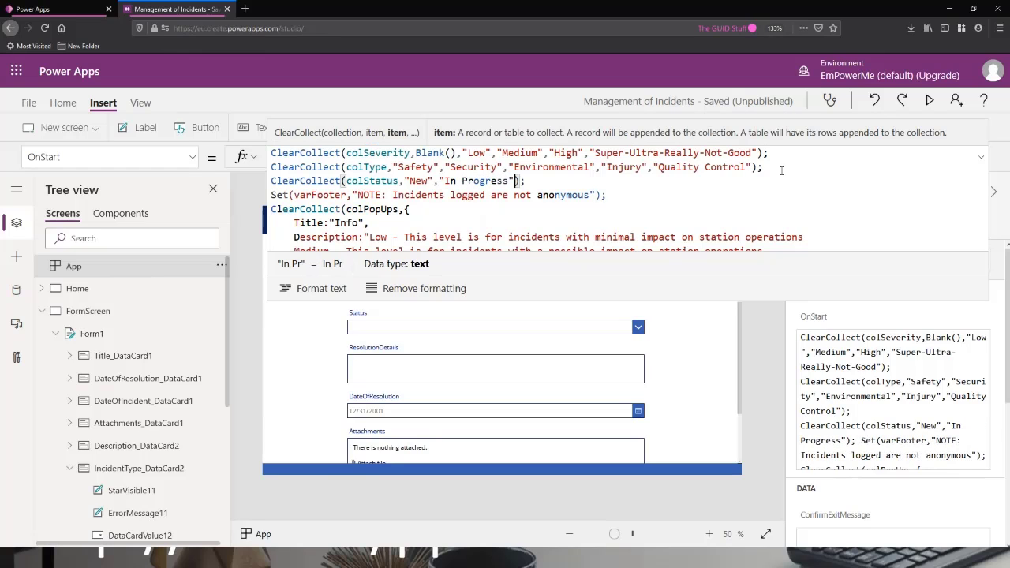
{"action": "type", "text": ",\"Re"}
{"action": "type", "text": "solved\""}
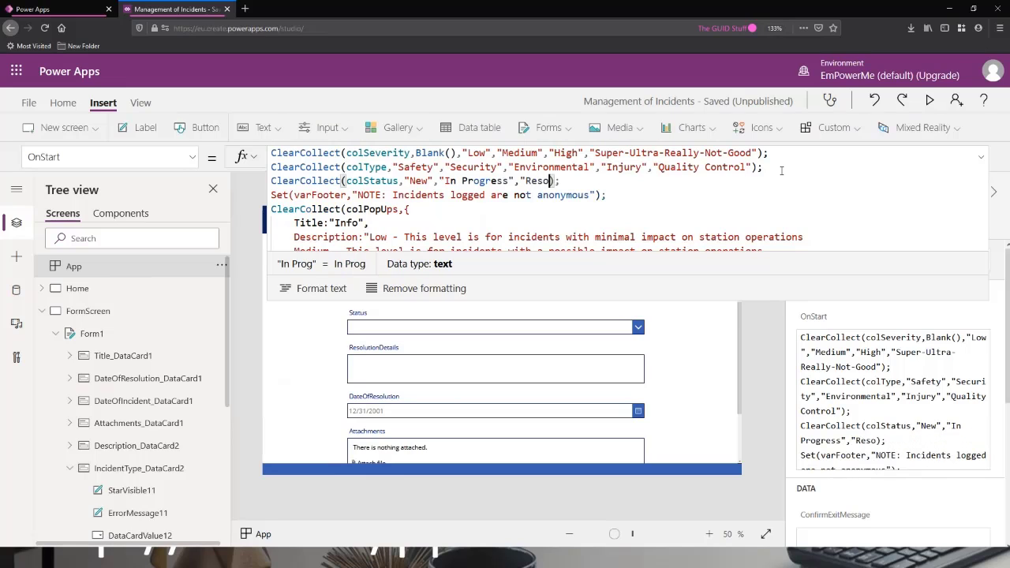
{"action": "type", "text": ","}
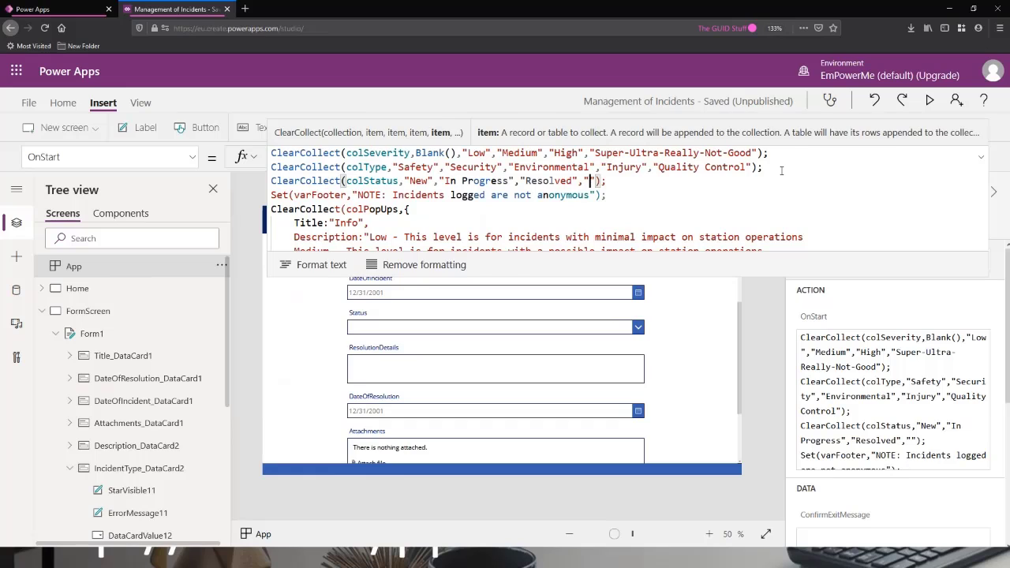
{"action": "key", "text": "Left"}
{"action": "type", "text": "UnResol"}
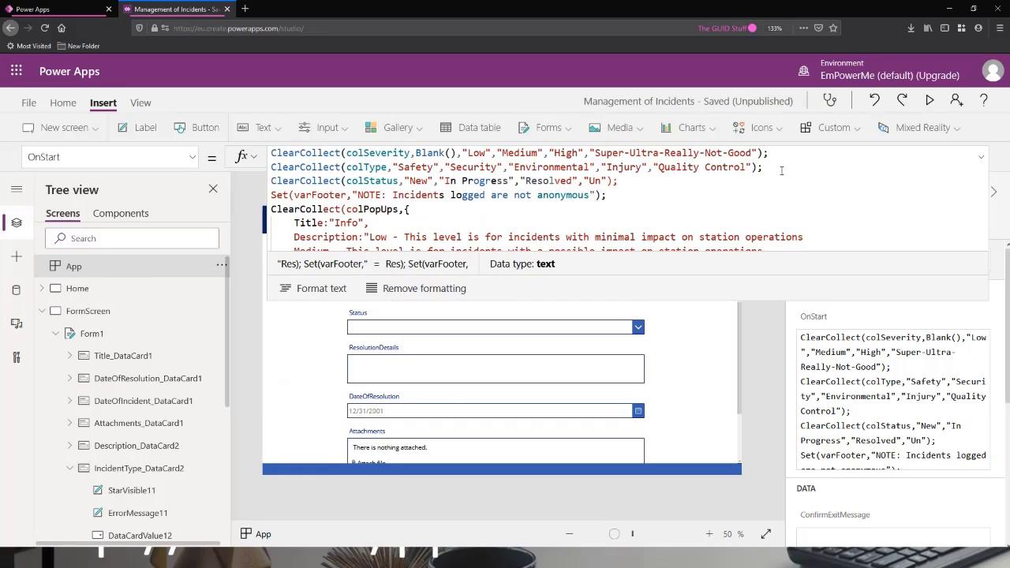
{"action": "type", "text": "ved"}
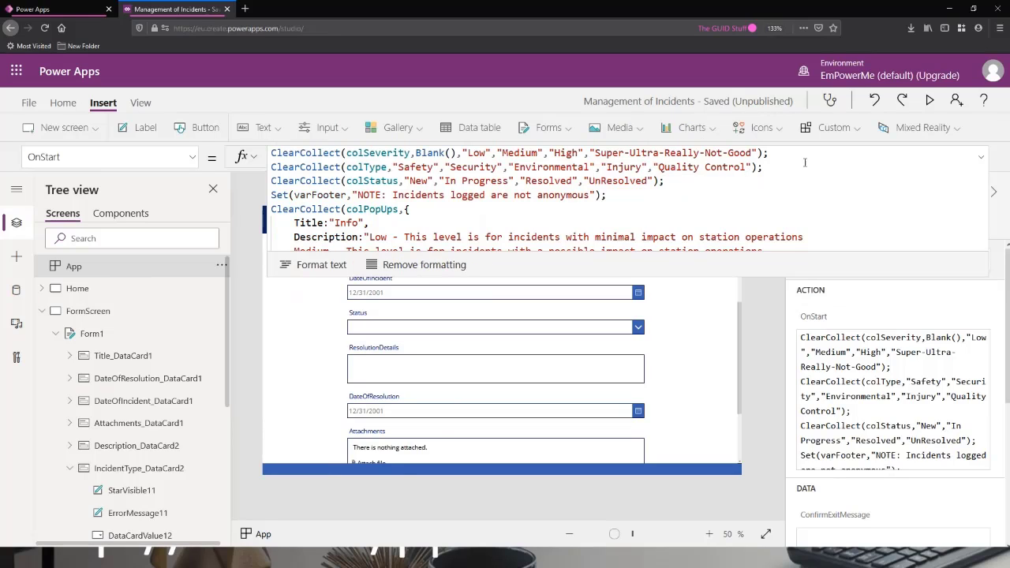
{"action": "left_click", "coordinate": [983, 158]}
{"action": "left_click", "coordinate": [221, 265]}
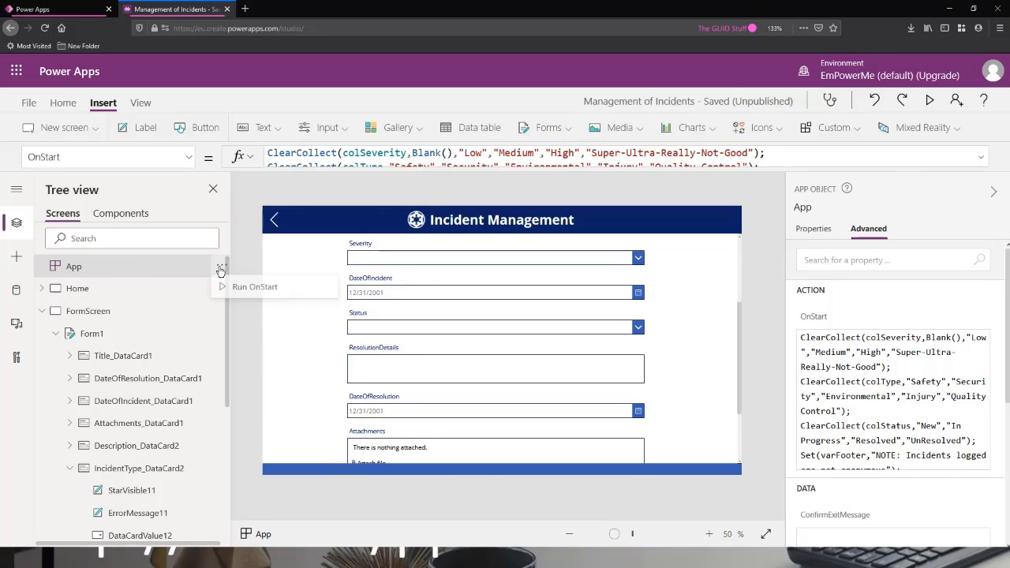
{"action": "left_click", "coordinate": [256, 290]}
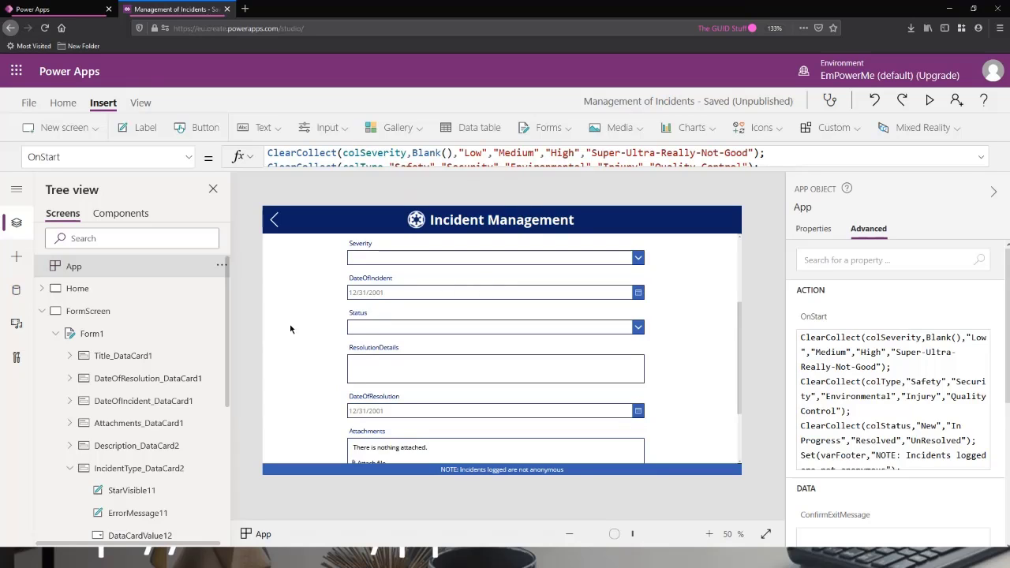
- Unlock the form's Status card and set its AllowedValues property to colStatus
{"action": "left_click", "coordinate": [426, 329]}
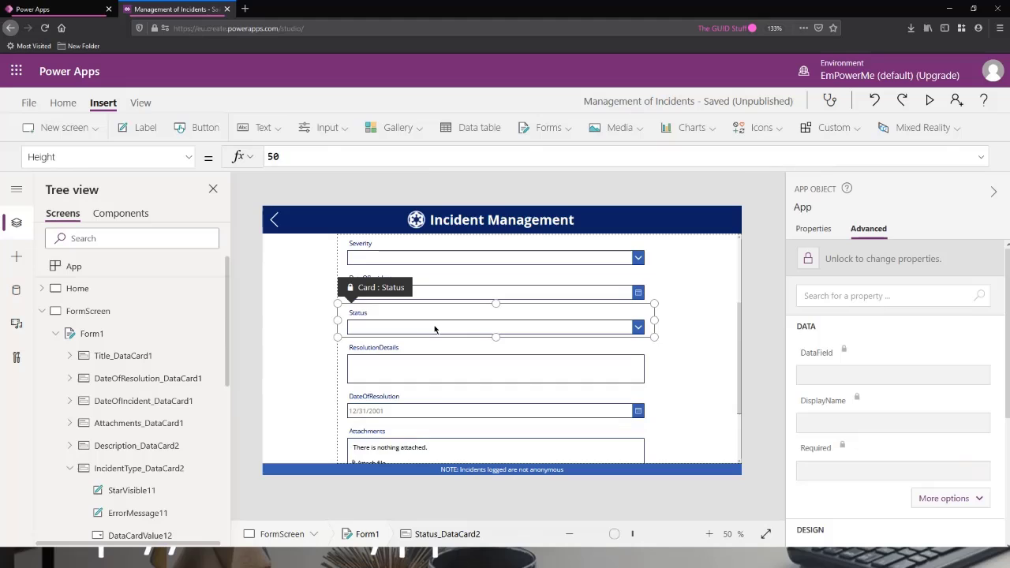
{"action": "left_click", "coordinate": [866, 264]}
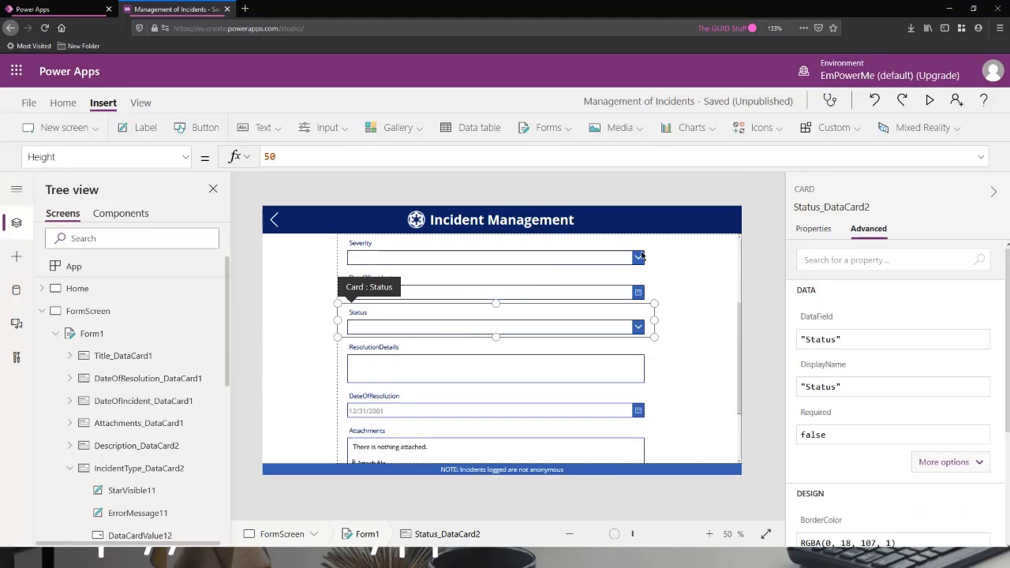
{"action": "left_click", "coordinate": [106, 157]}
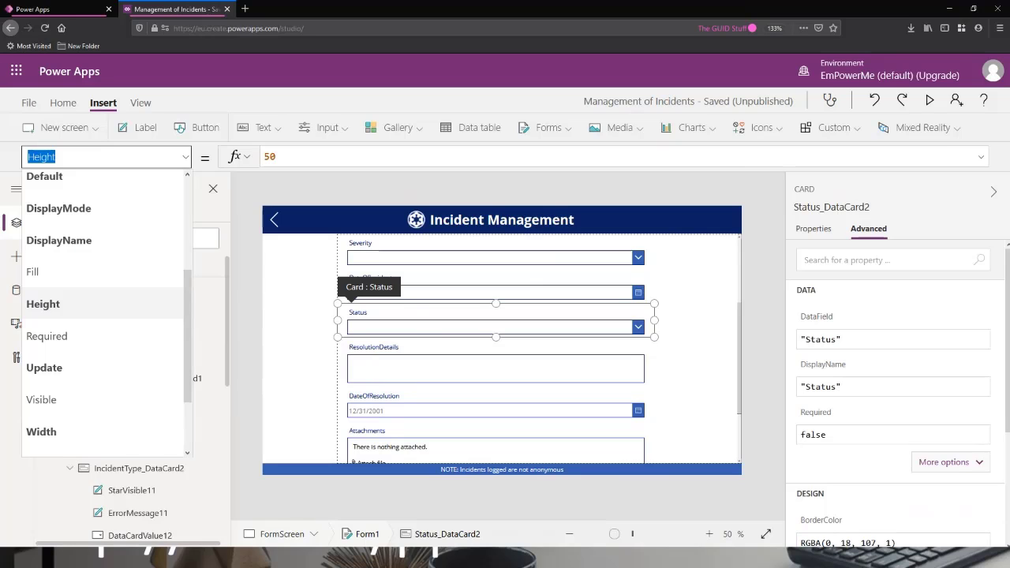
{"action": "type", "text": "AllowedValues"}
{"action": "key", "text": "Tab"}
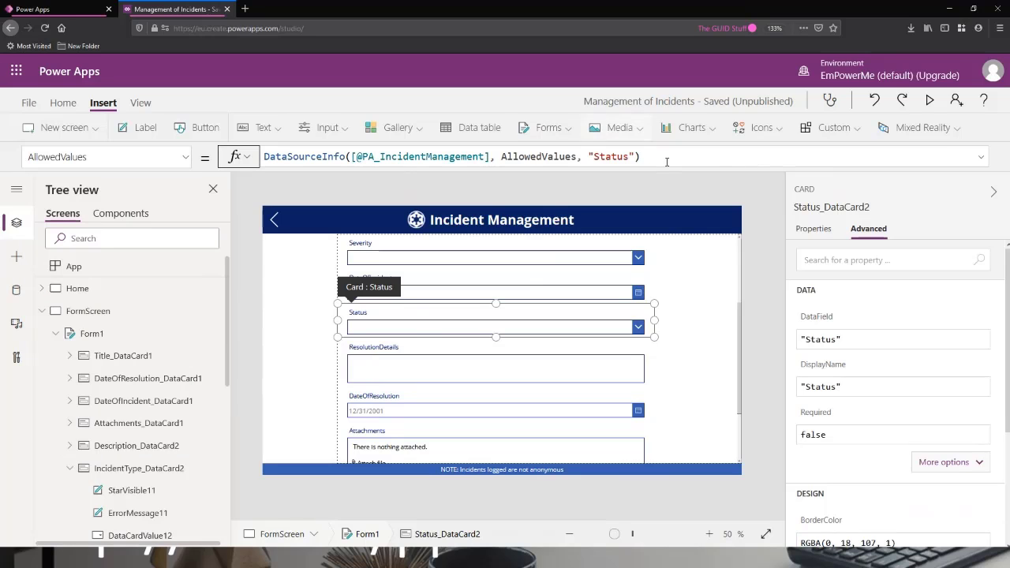
{"action": "left_click", "coordinate": [743, 160]}
{"action": "key", "text": "ctrl+a"}
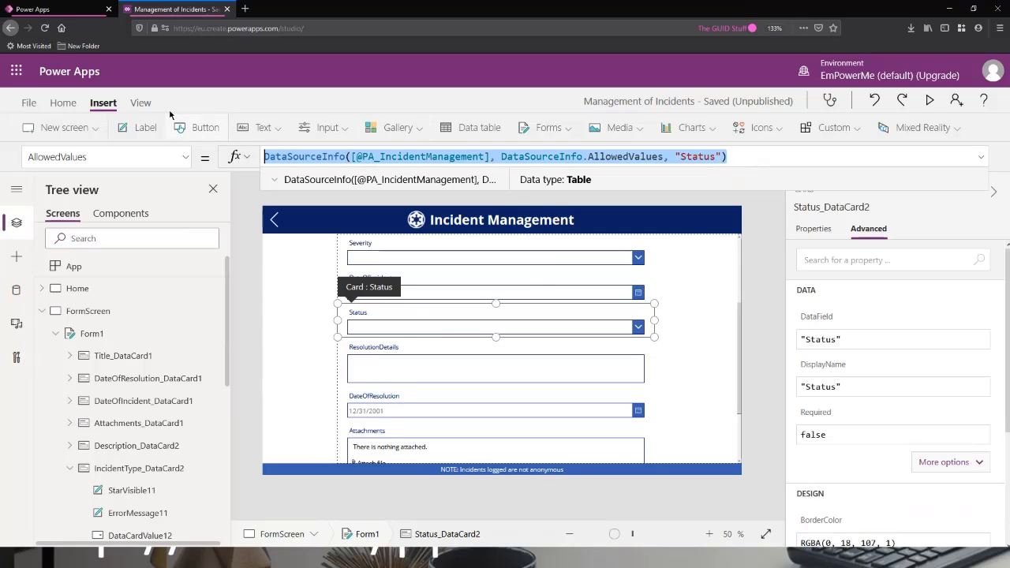
{"action": "type", "text": "colS"}
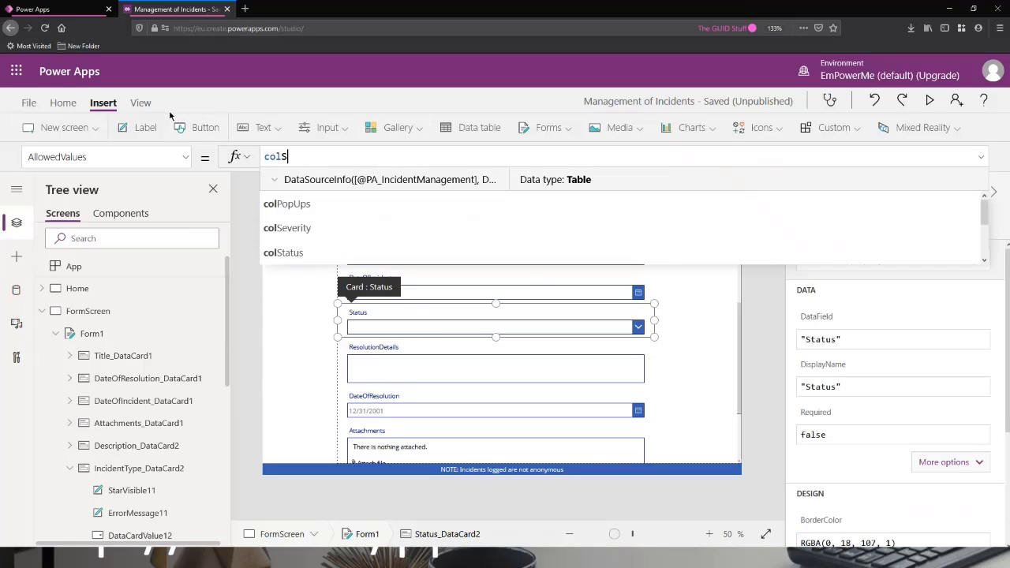
{"action": "left_click", "coordinate": [303, 207]}
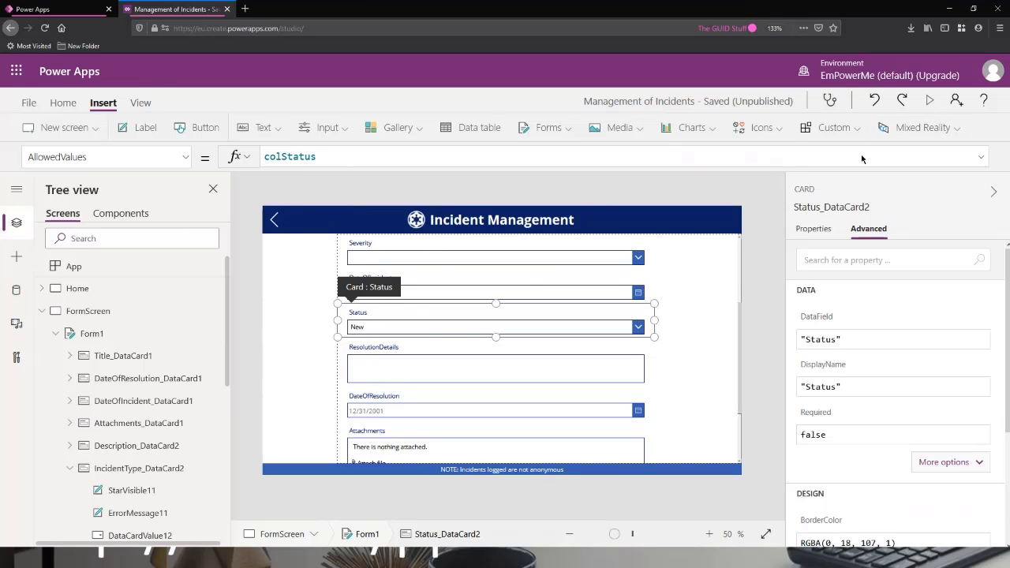
- Test the Status dropdown in preview by choosing In Progress, Resolved, UnResolved and New in turn, and close the preview
{"action": "left_click", "coordinate": [931, 100]}
{"action": "left_click", "coordinate": [392, 275]}
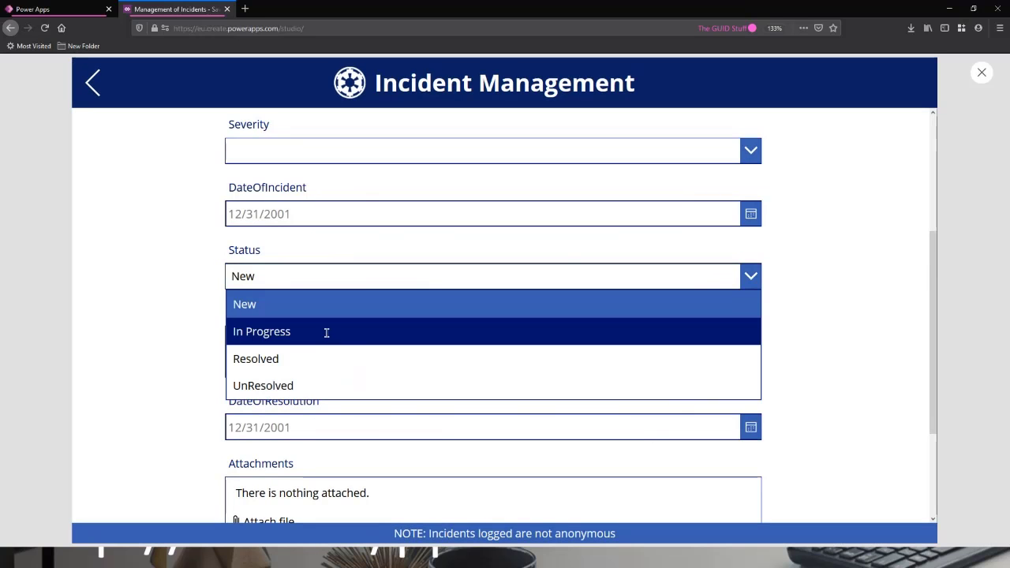
{"action": "left_click", "coordinate": [327, 331]}
{"action": "left_click", "coordinate": [379, 288]}
{"action": "left_click", "coordinate": [336, 354]}
{"action": "left_click", "coordinate": [381, 279]}
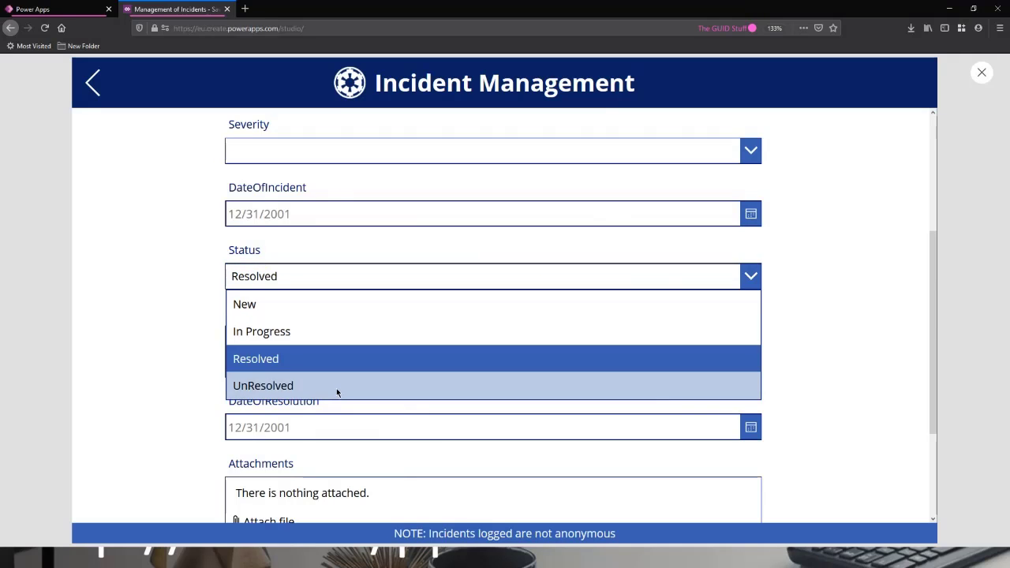
{"action": "left_click", "coordinate": [336, 386]}
{"action": "left_click", "coordinate": [308, 278]}
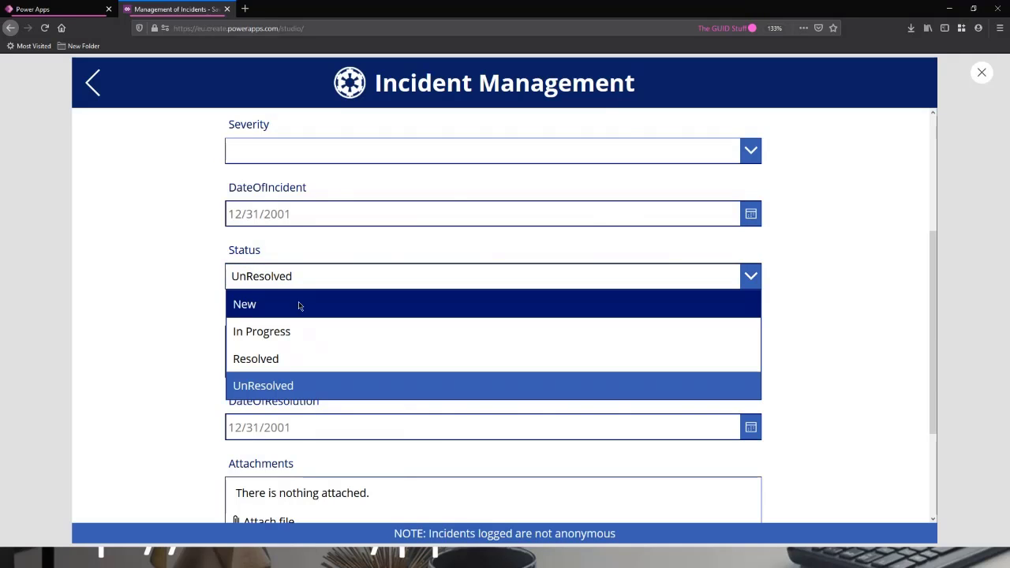
{"action": "left_click", "coordinate": [297, 305]}
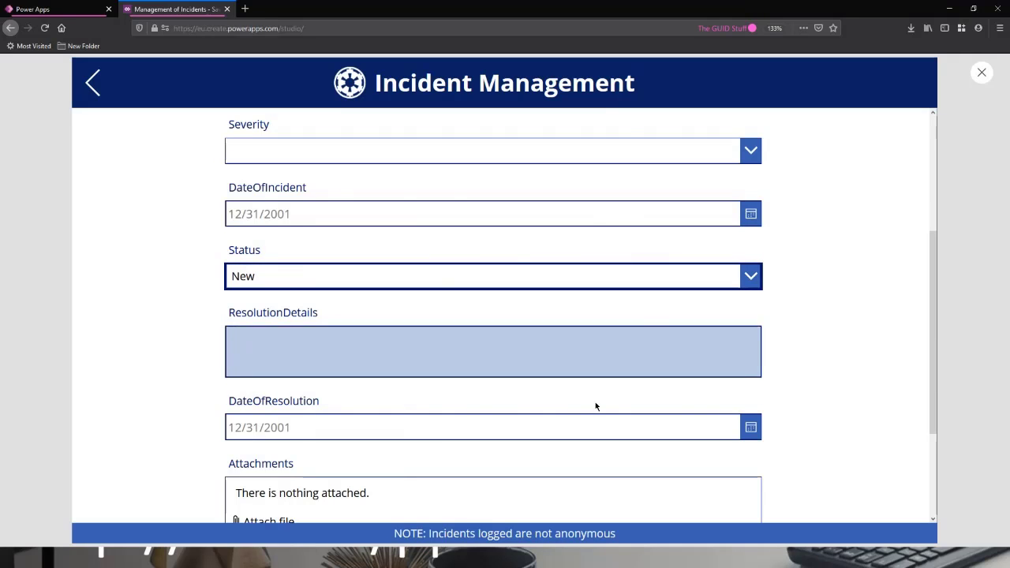
{"action": "left_click", "coordinate": [982, 72]}
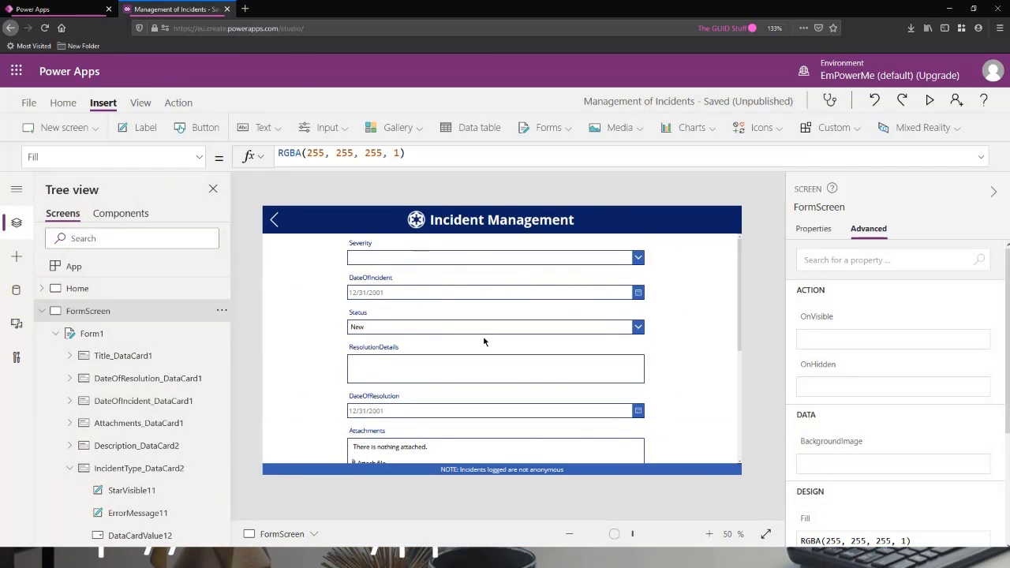
- Select the form's Status card and examine the formulas of its Default and DisplayMode properties
{"action": "scroll", "coordinate": [484, 341], "scroll_direction": "down", "scroll_amount": 1}
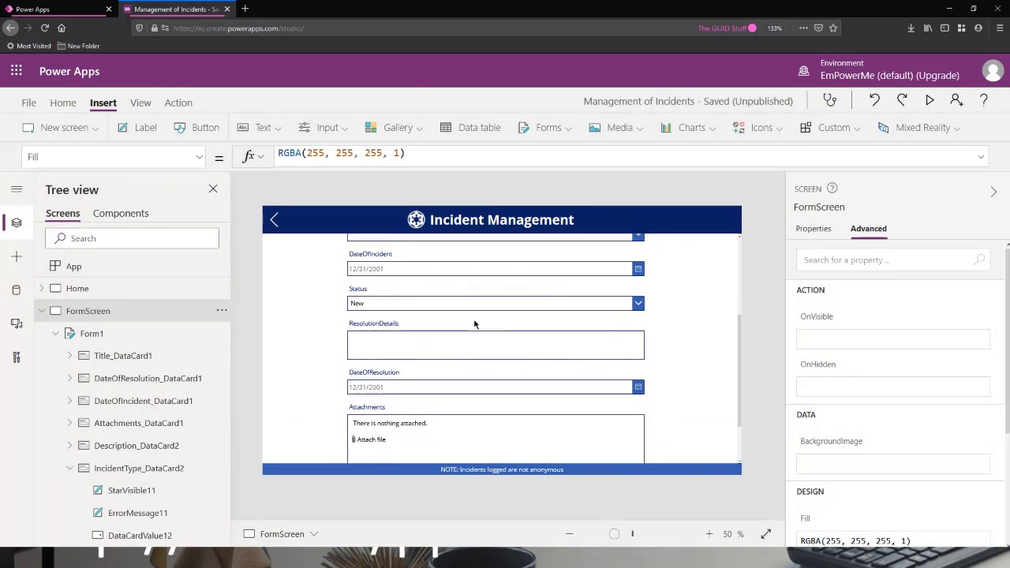
{"action": "scroll", "coordinate": [442, 328], "scroll_direction": "up", "scroll_amount": 3}
{"action": "left_click", "coordinate": [375, 370]}
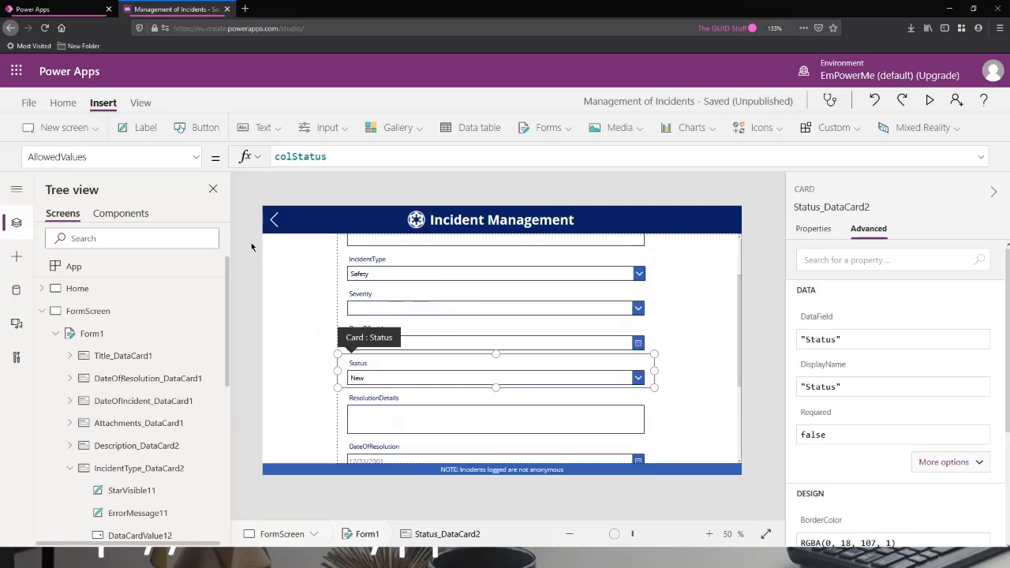
{"action": "left_click", "coordinate": [110, 154]}
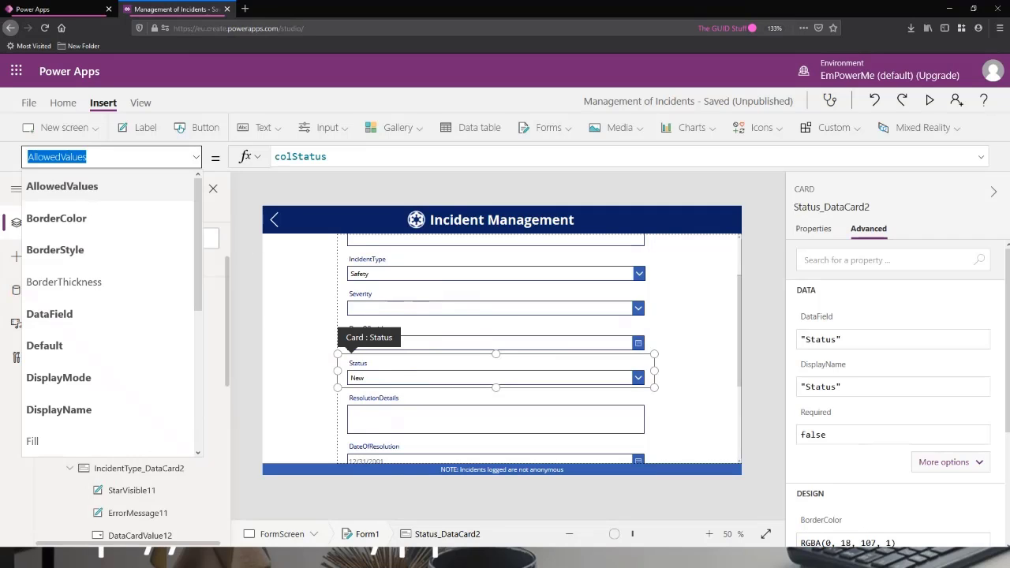
{"action": "type", "text": "Default"}
{"action": "key", "text": "Tab"}
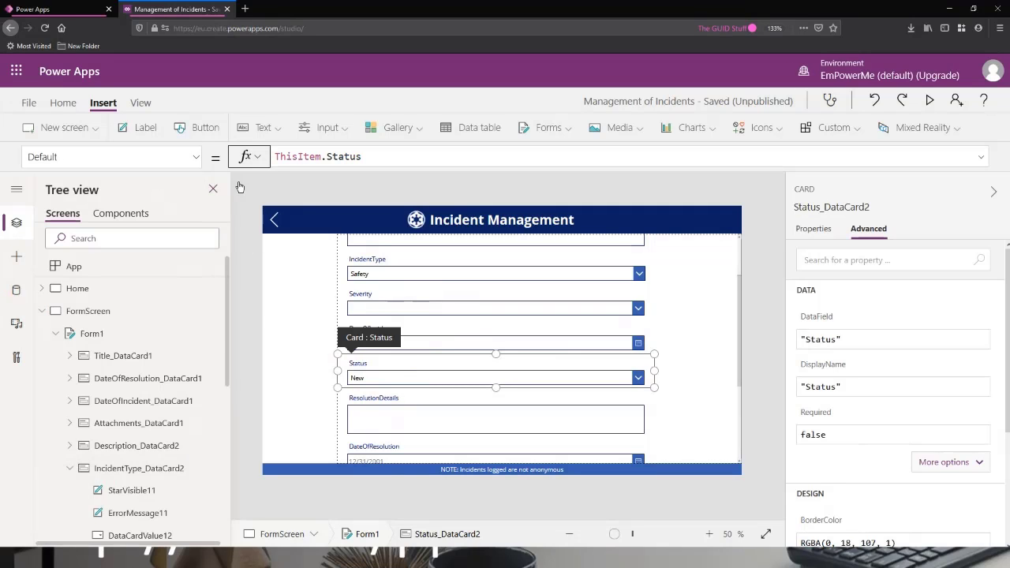
{"action": "left_click", "coordinate": [375, 156]}
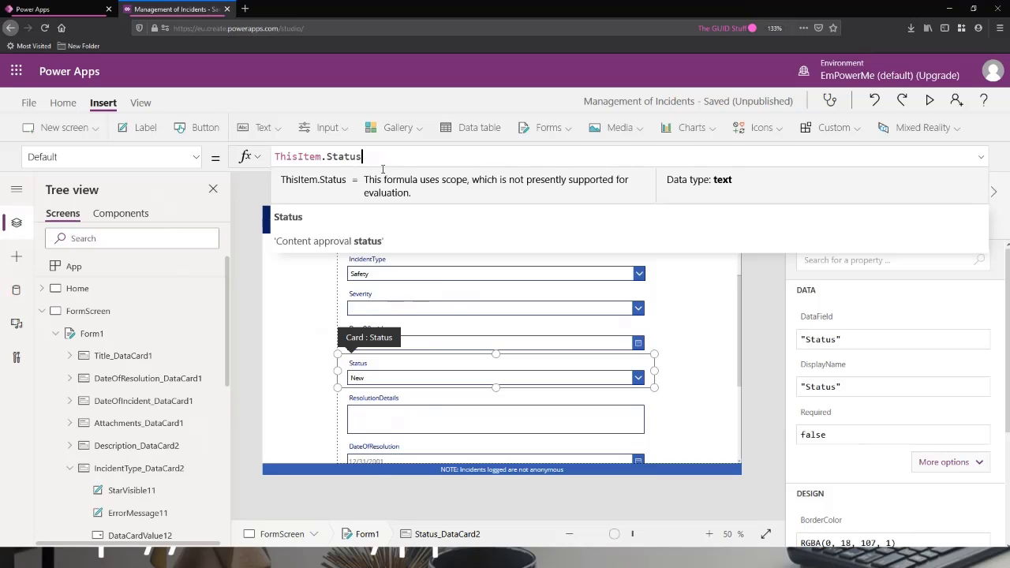
{"action": "left_click", "coordinate": [518, 383]}
{"action": "left_click", "coordinate": [470, 390]}
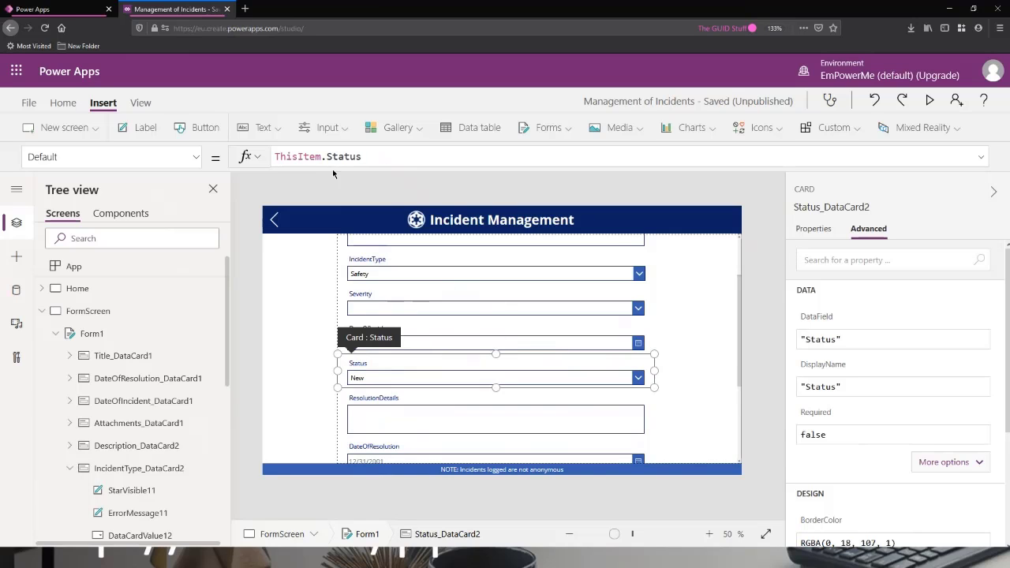
{"action": "left_click", "coordinate": [123, 150]}
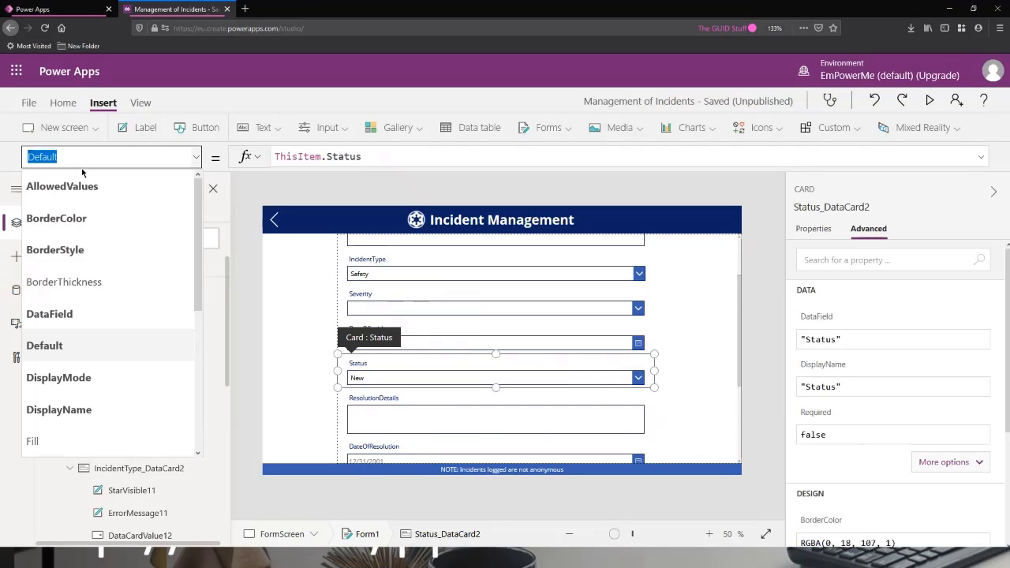
{"action": "left_click", "coordinate": [85, 379]}
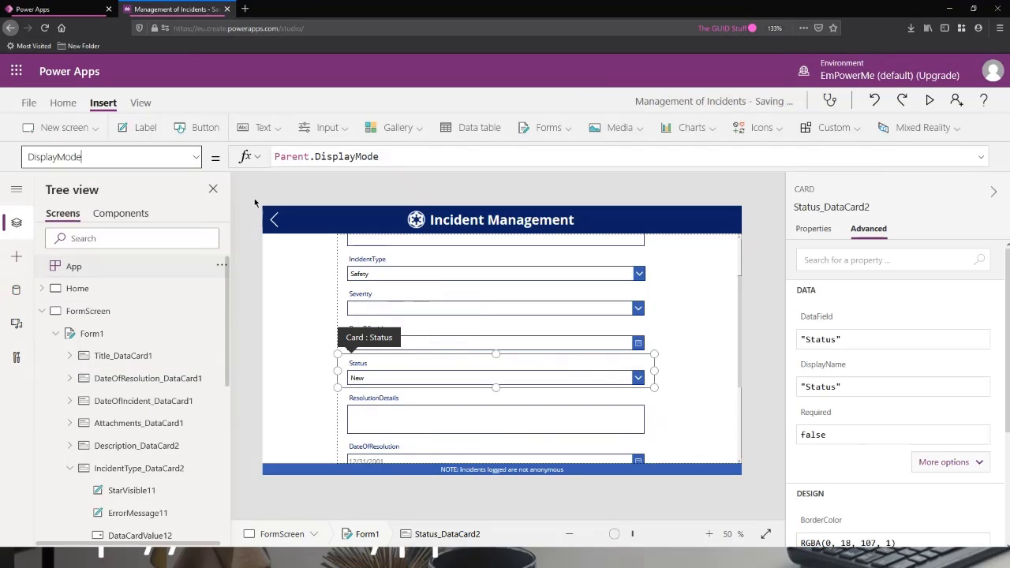
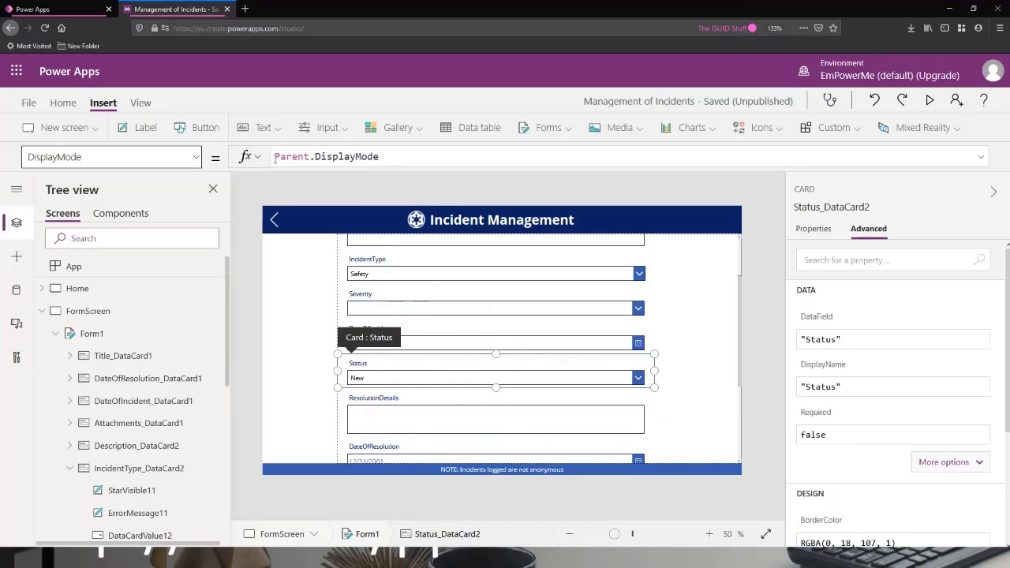
- Collapse the IncidentType and Severity cards in the screen tree, and reselect the Status card with its DisplayMode formula
{"action": "left_click", "coordinate": [64, 469]}
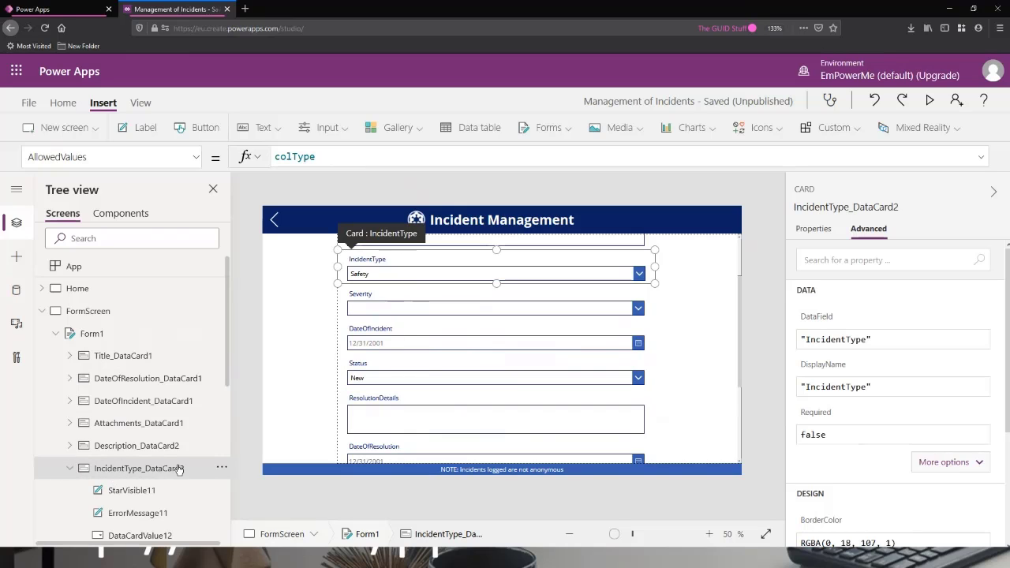
{"action": "scroll", "coordinate": [144, 466], "scroll_direction": "down", "scroll_amount": 3}
{"action": "left_click", "coordinate": [70, 309]}
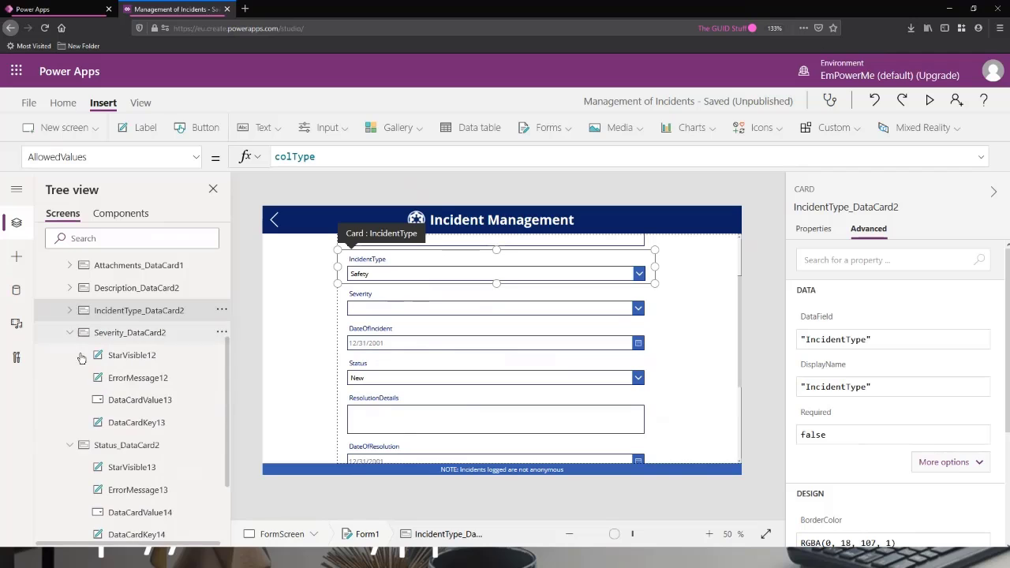
{"action": "left_click", "coordinate": [69, 332]}
{"action": "left_click", "coordinate": [122, 357]}
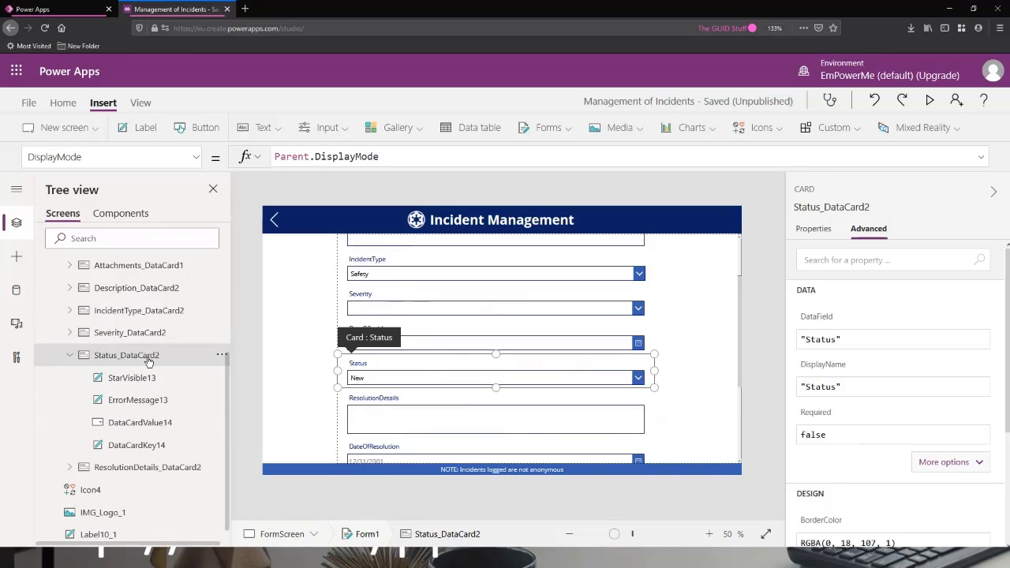
{"action": "scroll", "coordinate": [134, 347], "scroll_direction": "up", "scroll_amount": 3}
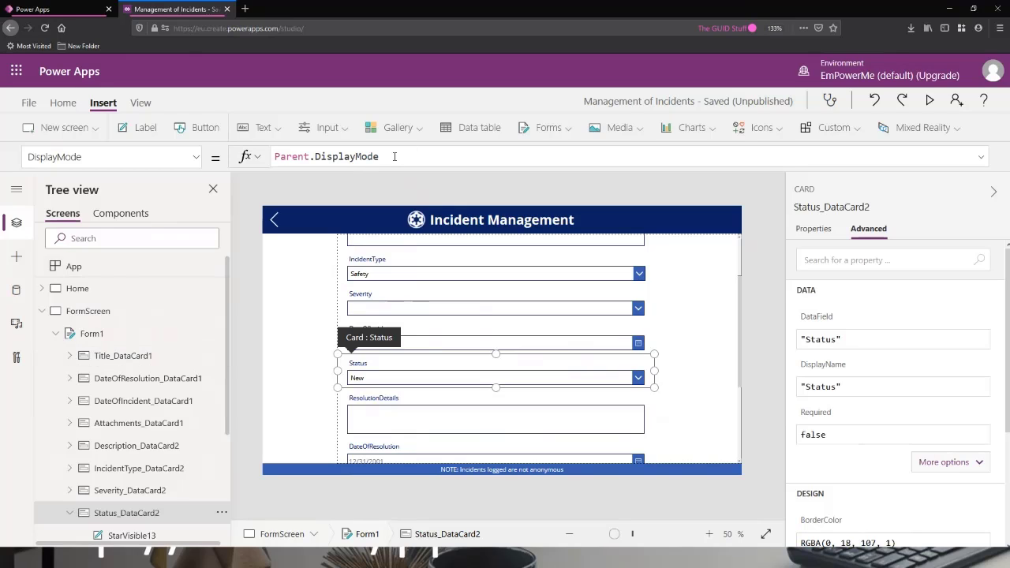
{"action": "triple_click", "coordinate": [339, 150]}
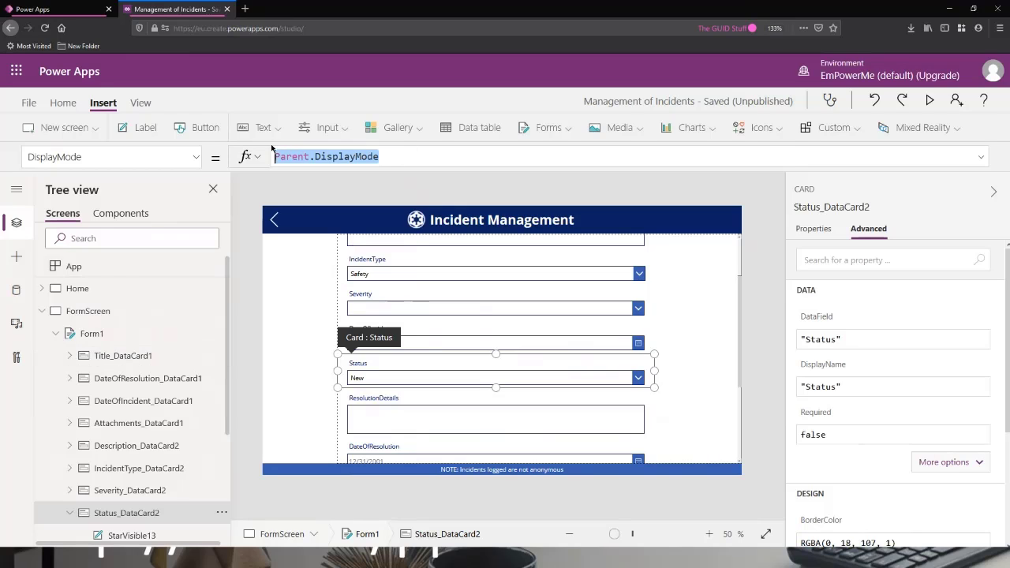
- Select Form1 and examine its DefaultMode property and the other properties available for the form
{"action": "left_click", "coordinate": [85, 333]}
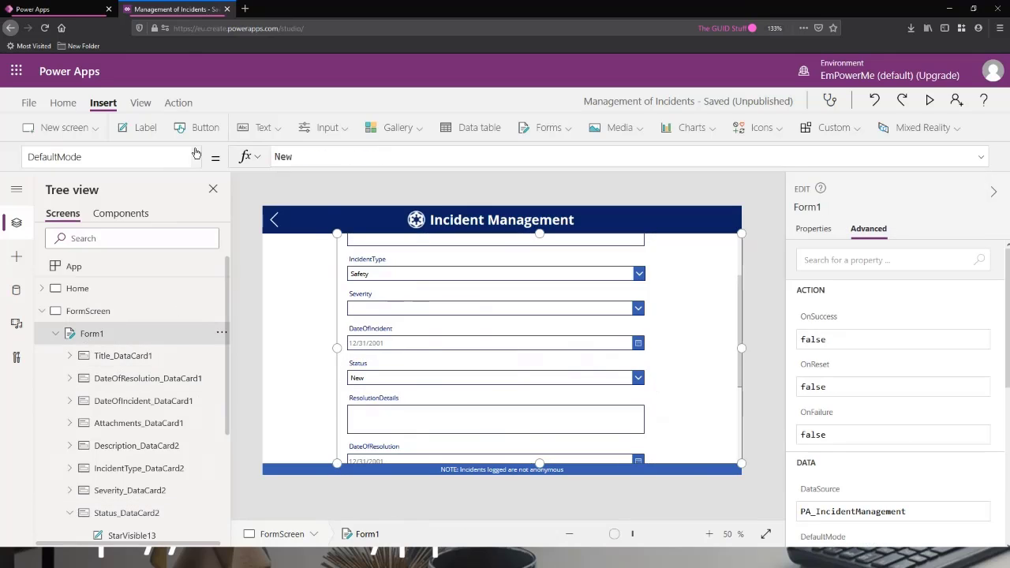
{"action": "left_click", "coordinate": [196, 156]}
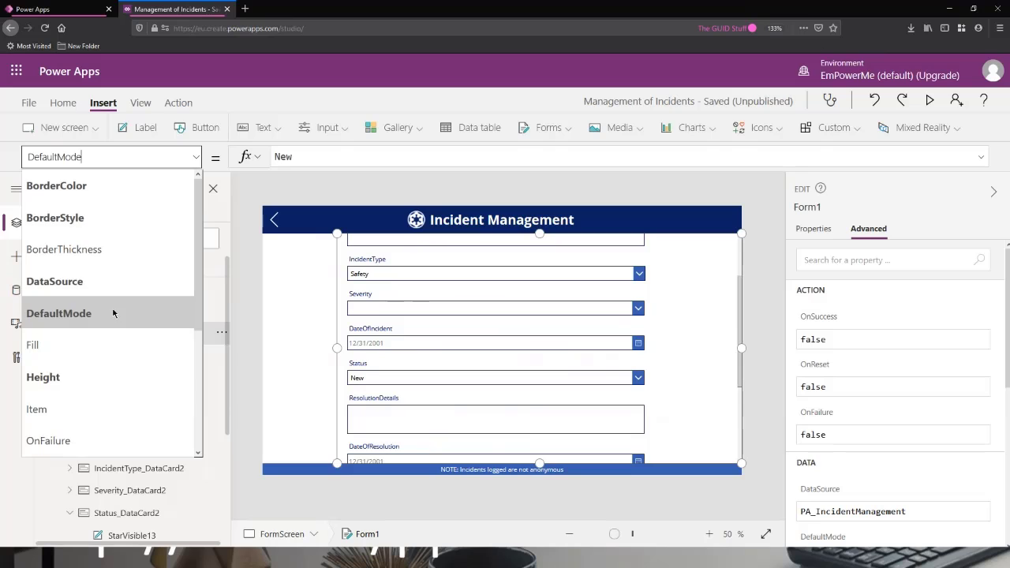
{"action": "scroll", "coordinate": [115, 314], "scroll_direction": "down", "scroll_amount": 3}
{"action": "scroll", "coordinate": [114, 313], "scroll_direction": "up", "scroll_amount": 3}
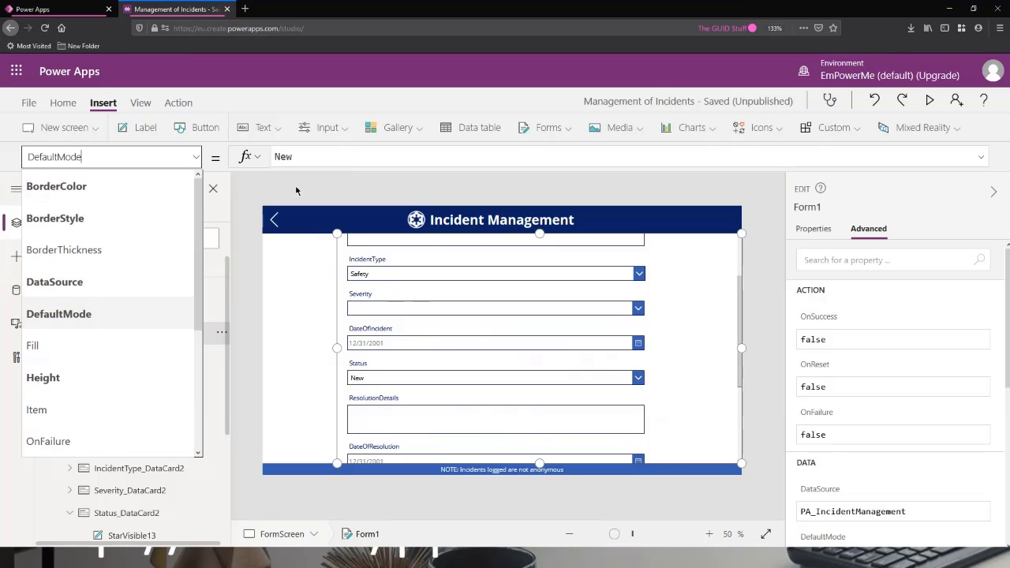
{"action": "left_click", "coordinate": [335, 155]}
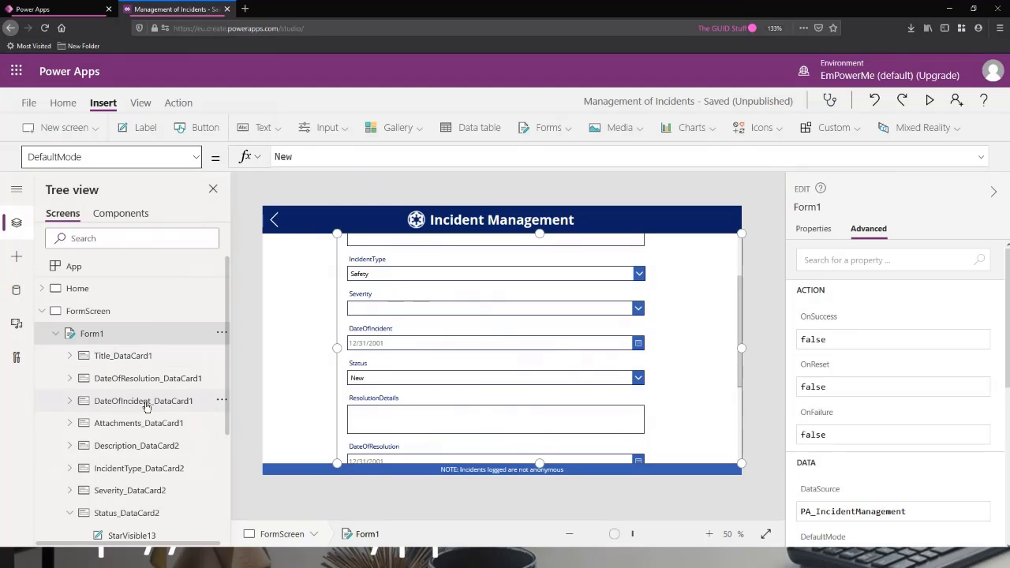
- Replace the Status card's DisplayMode formula with the start of an If statement that tests Form1.Mode
{"action": "scroll", "coordinate": [146, 406], "scroll_direction": "down", "scroll_amount": 3}
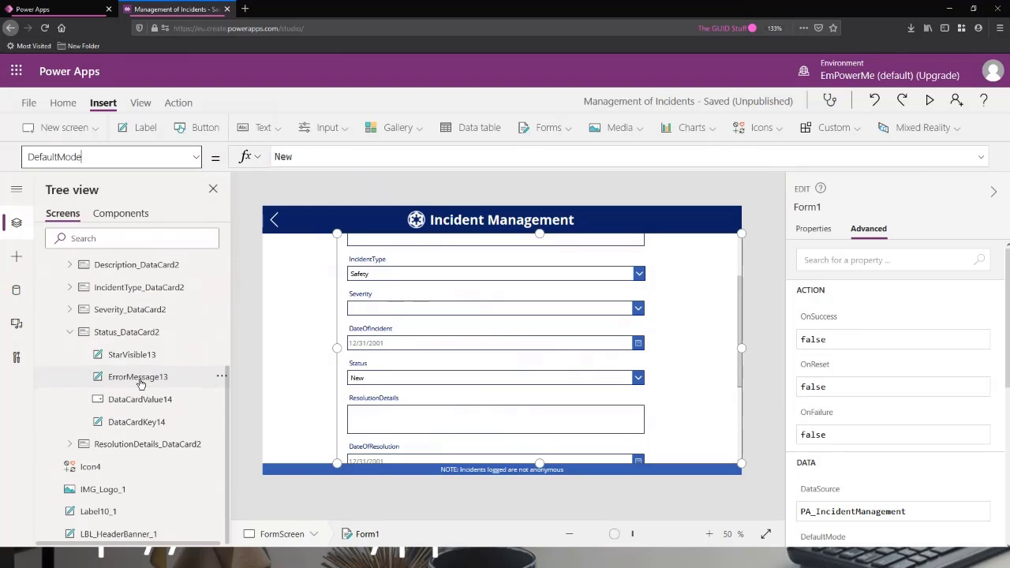
{"action": "left_click", "coordinate": [116, 333]}
{"action": "left_click_drag", "start_coordinate": [384, 158], "coordinate": [277, 157]}
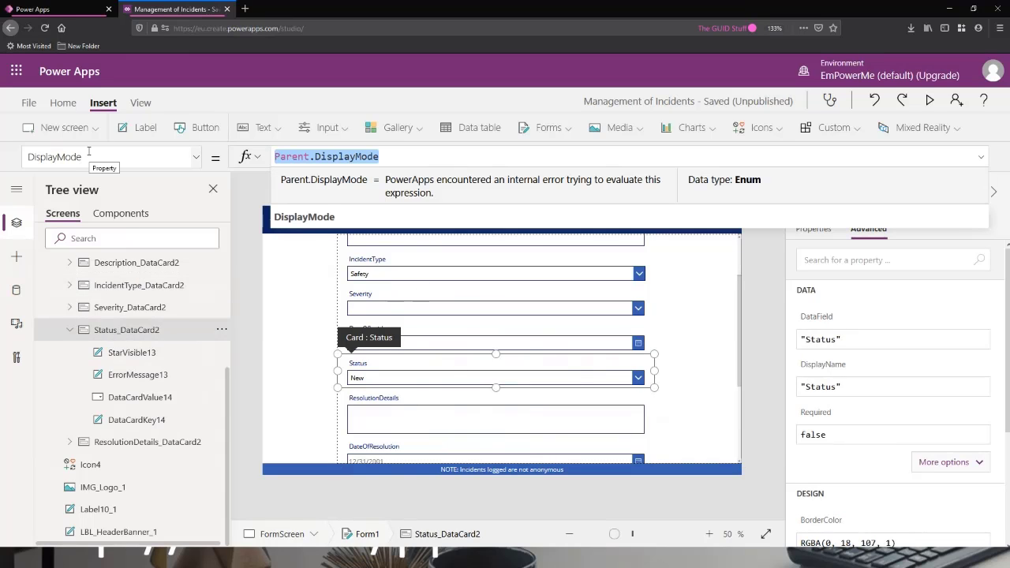
{"action": "type", "text": "If"}
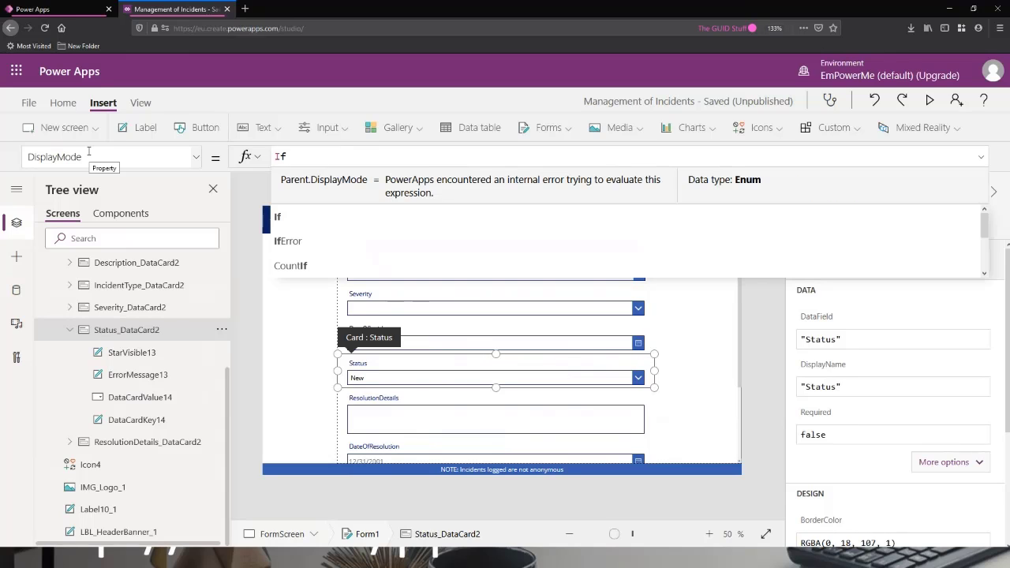
{"action": "type", "text": "(Form"}
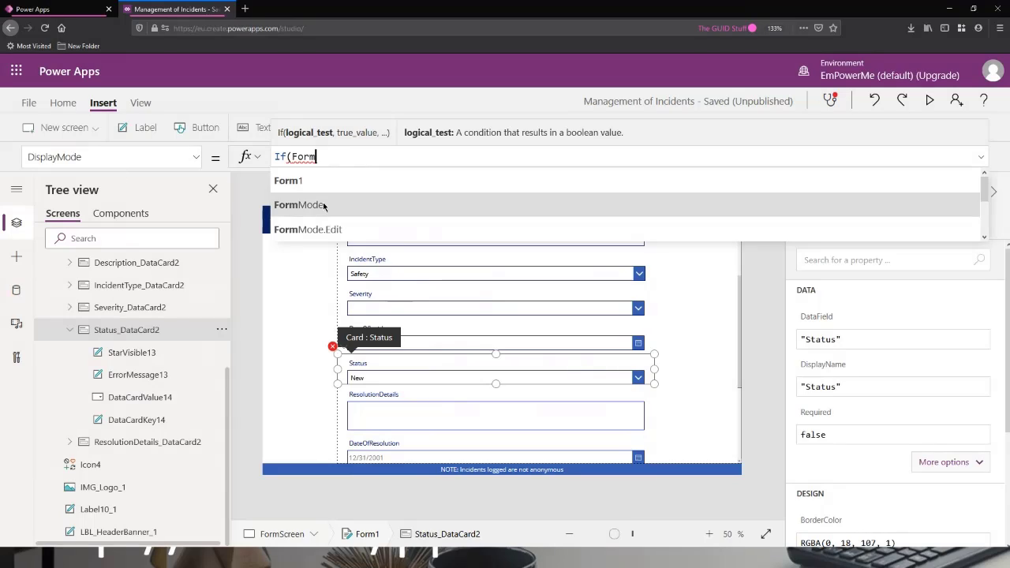
{"action": "left_click", "coordinate": [330, 189]}
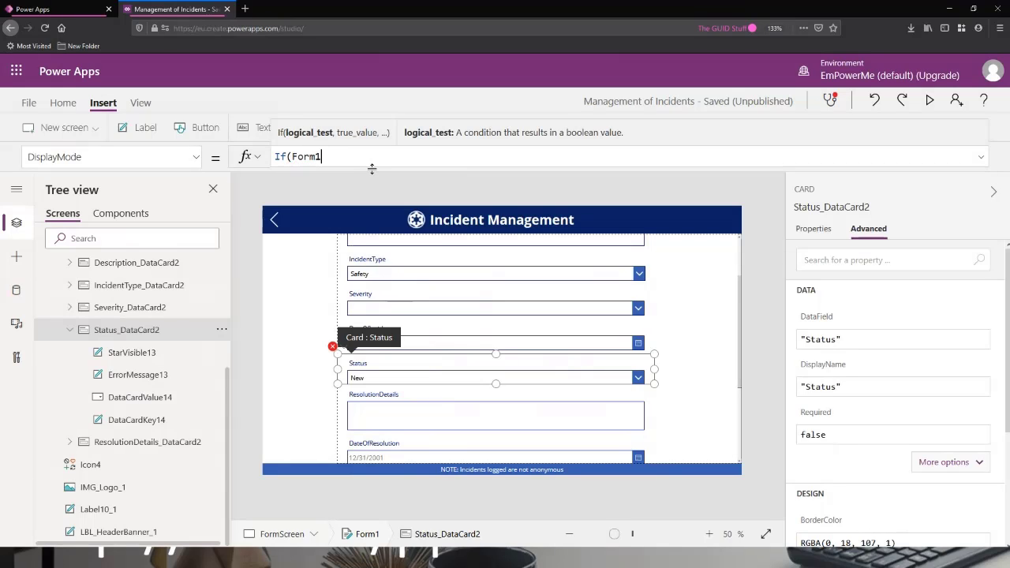
{"action": "type", "text": ".Mode"}
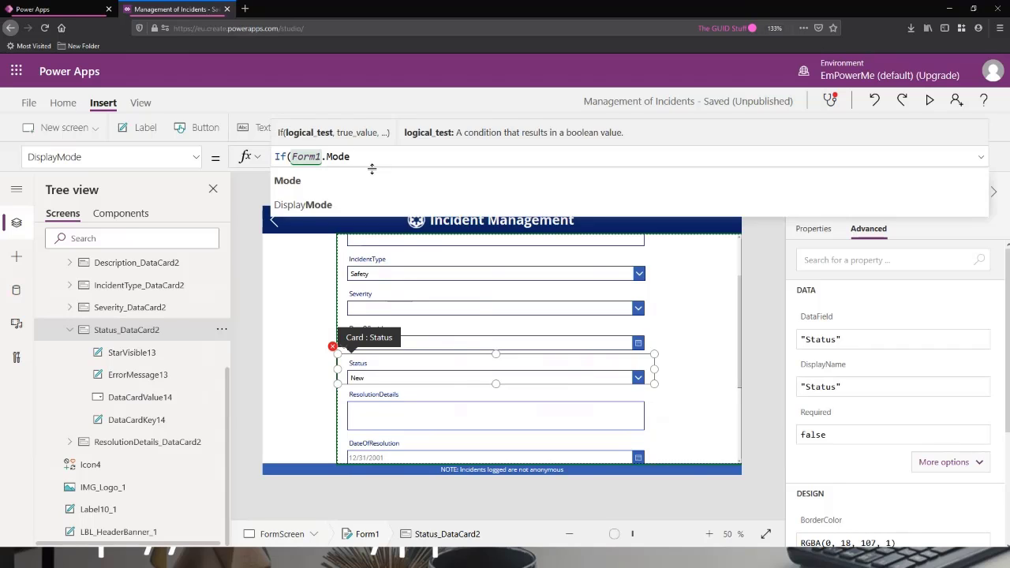
- Complete the If condition by comparing Form1.Mode with FormMode.New
{"action": "type", "text": " = New"}
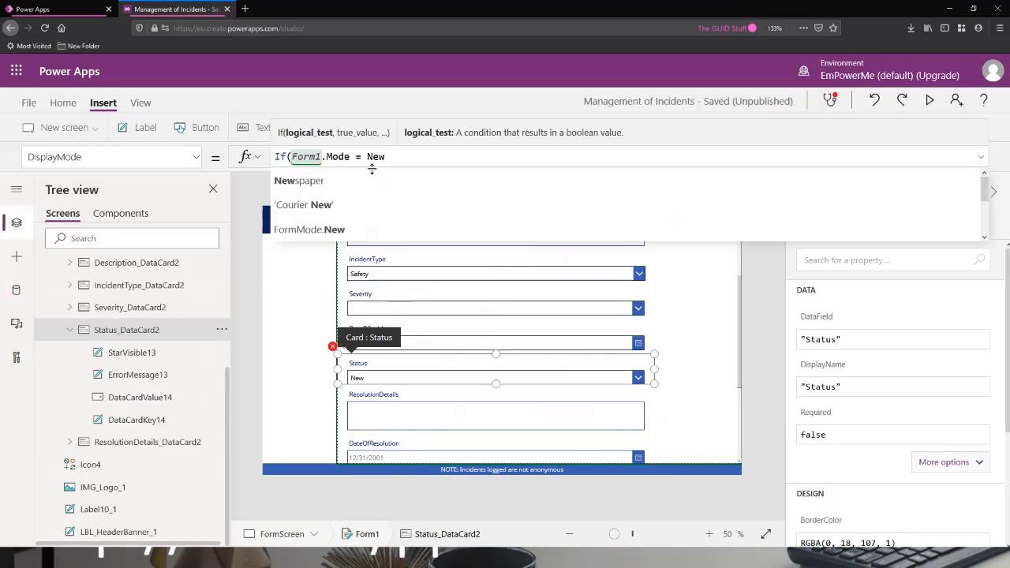
{"action": "key", "text": "BackSpace"}
{"action": "key", "text": "BackSpace"}
{"action": "key", "text": "BackSpace"}
{"action": "type", "text": "FormM"}
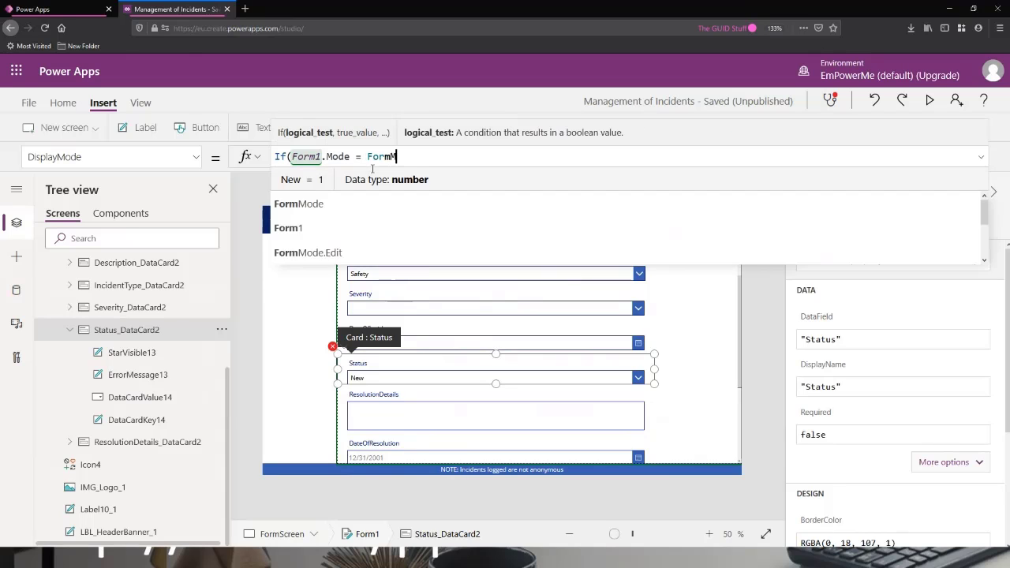
{"action": "type", "text": "ode."}
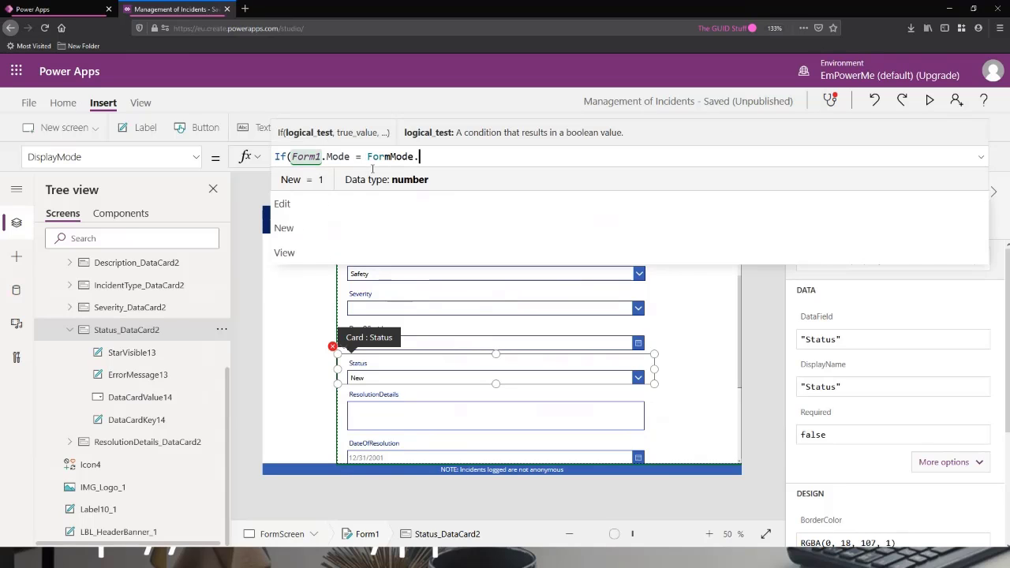
{"action": "left_click", "coordinate": [327, 201]}
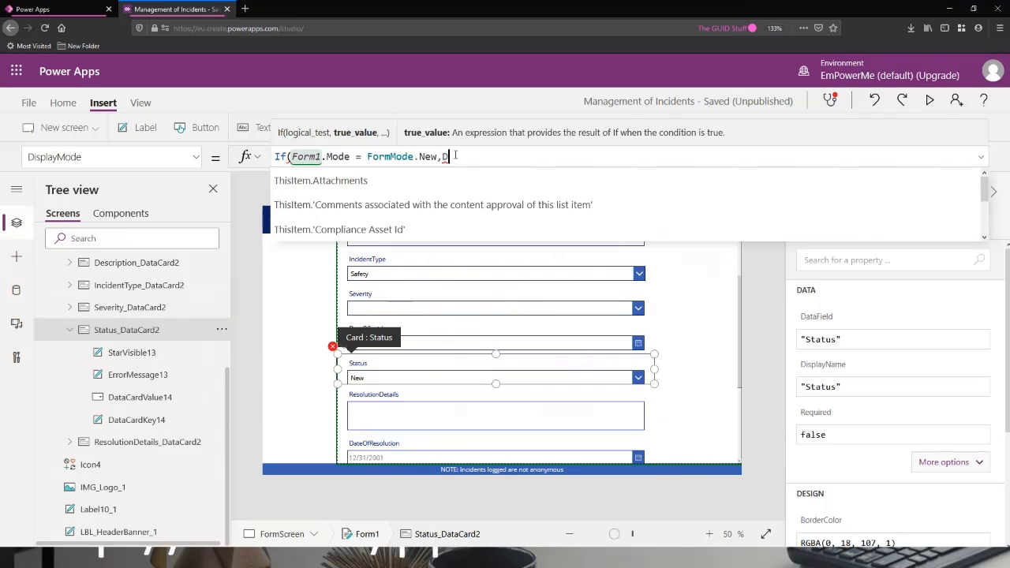
- Enter DisplayMode.View as the If statement's result when the condition is true
{"action": "type", "text": "isplay"}
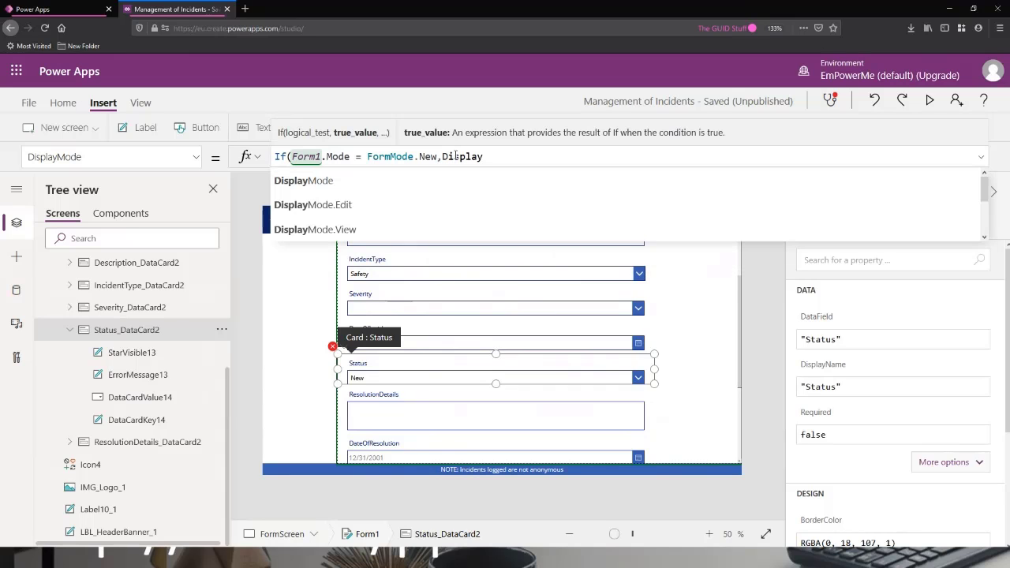
{"action": "scroll", "coordinate": [387, 203], "scroll_direction": "down", "scroll_amount": 1}
{"action": "scroll", "coordinate": [383, 209], "scroll_direction": "up", "scroll_amount": 1}
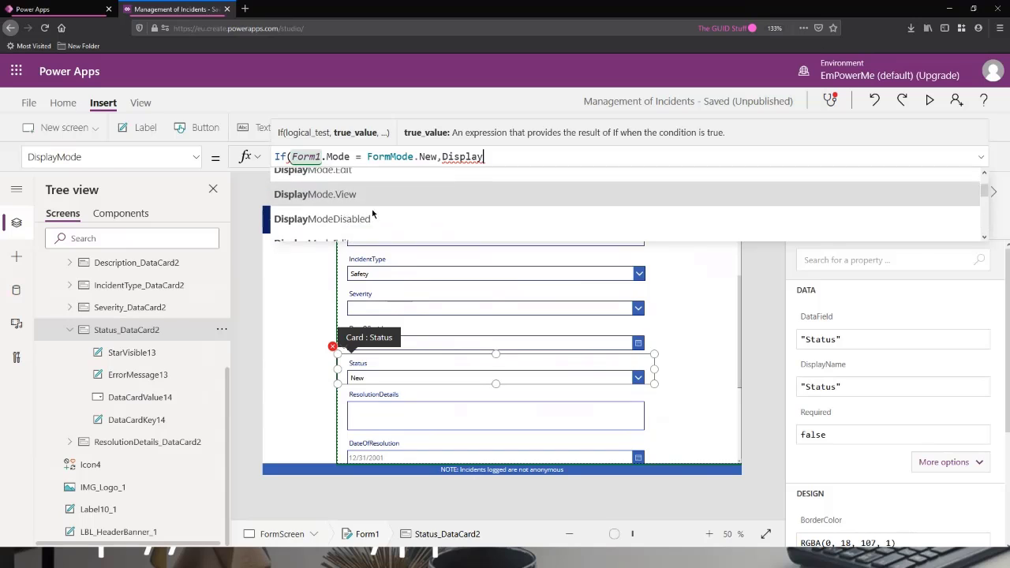
{"action": "left_click", "coordinate": [374, 228]}
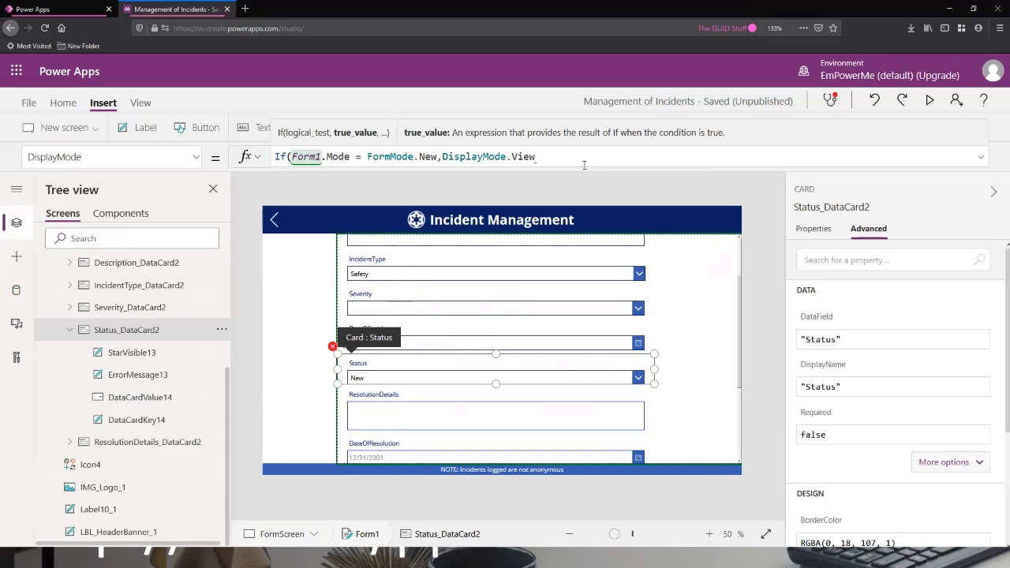
- Add DisplayMode.Edit as the If statement's else value and close the Status card's DisplayMode formula
{"action": "type", "text": ",DIs"}
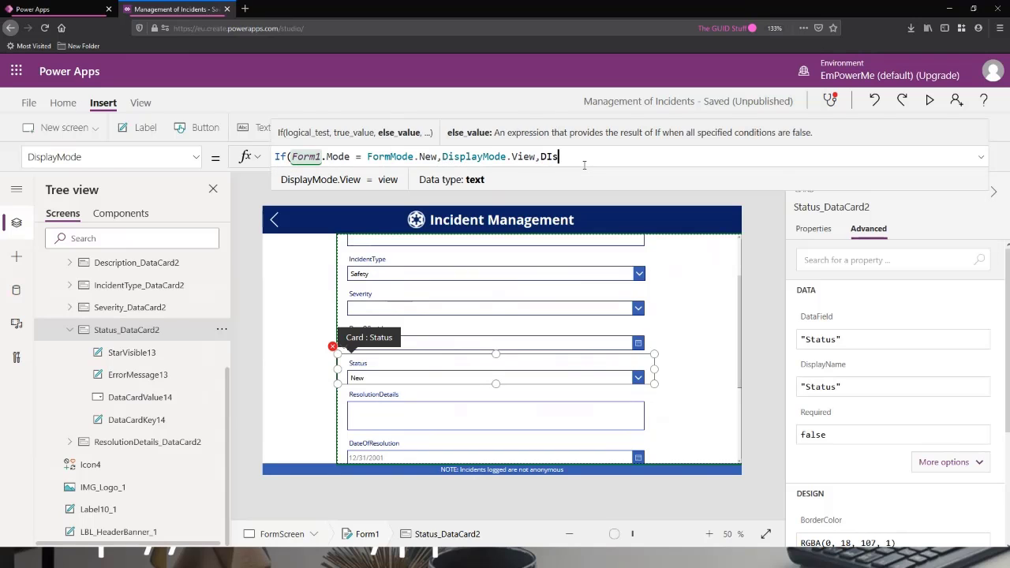
{"action": "key", "text": "BackSpace"}
{"action": "key", "text": "BackSpace"}
{"action": "type", "text": "si"}
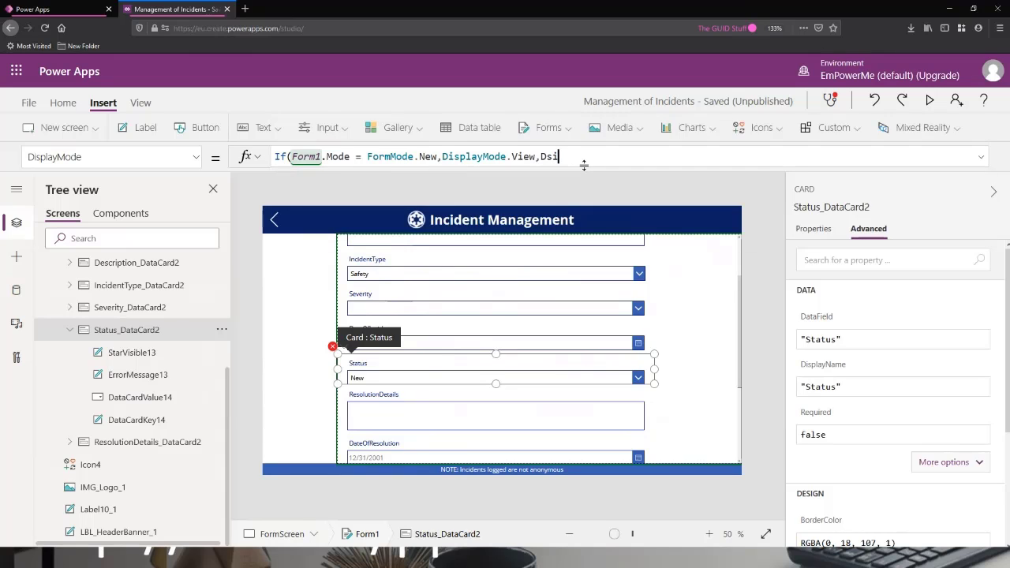
{"action": "key", "text": "BackSpace"}
{"action": "key", "text": "BackSpace"}
{"action": "type", "text": "ispla"}
{"action": "left_click", "coordinate": [386, 203]}
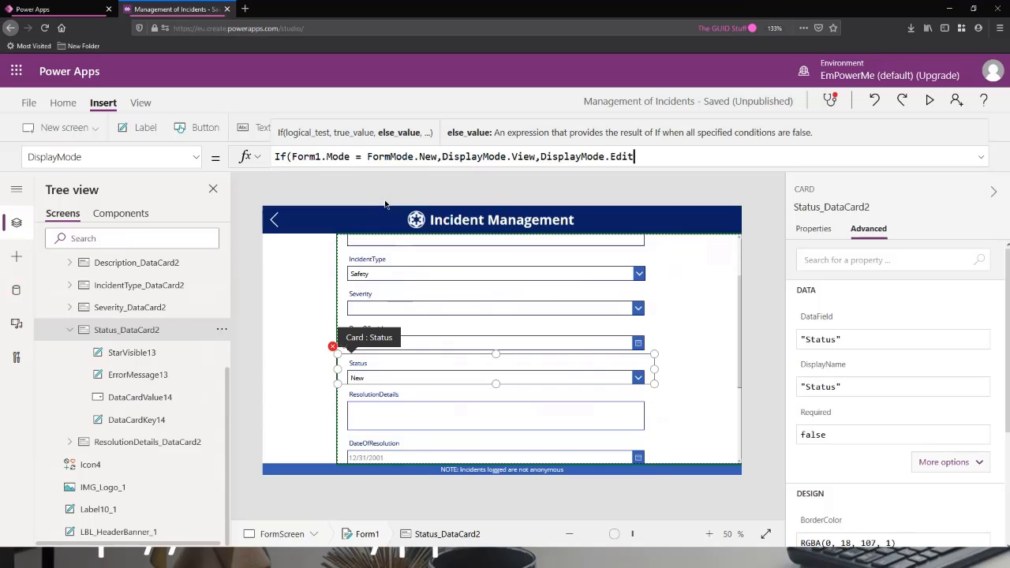
{"action": "type", "text": ")"}
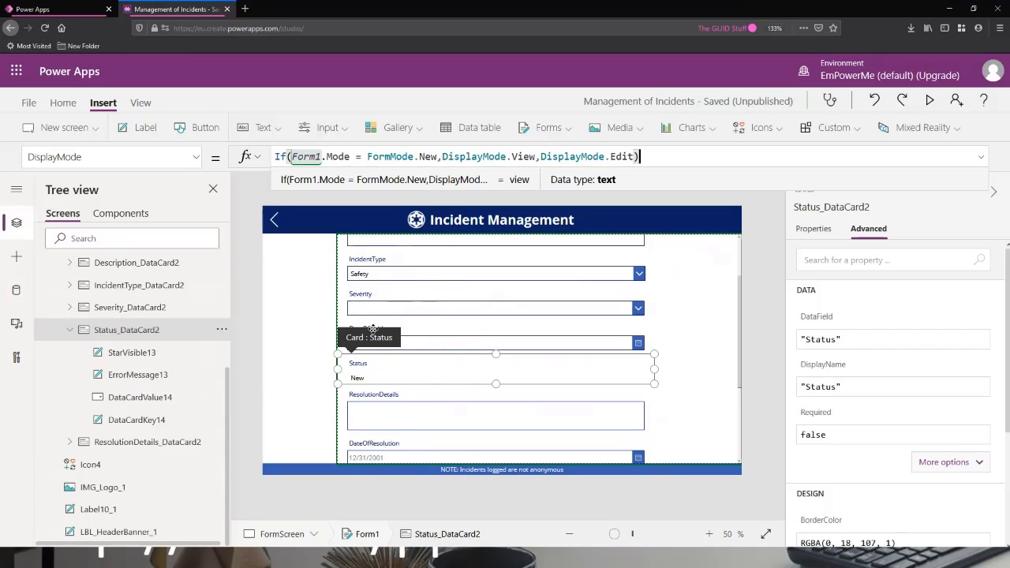
- Preview the app and check the Status field and the resolution fields below it on the new incident form
{"action": "left_click", "coordinate": [928, 101]}
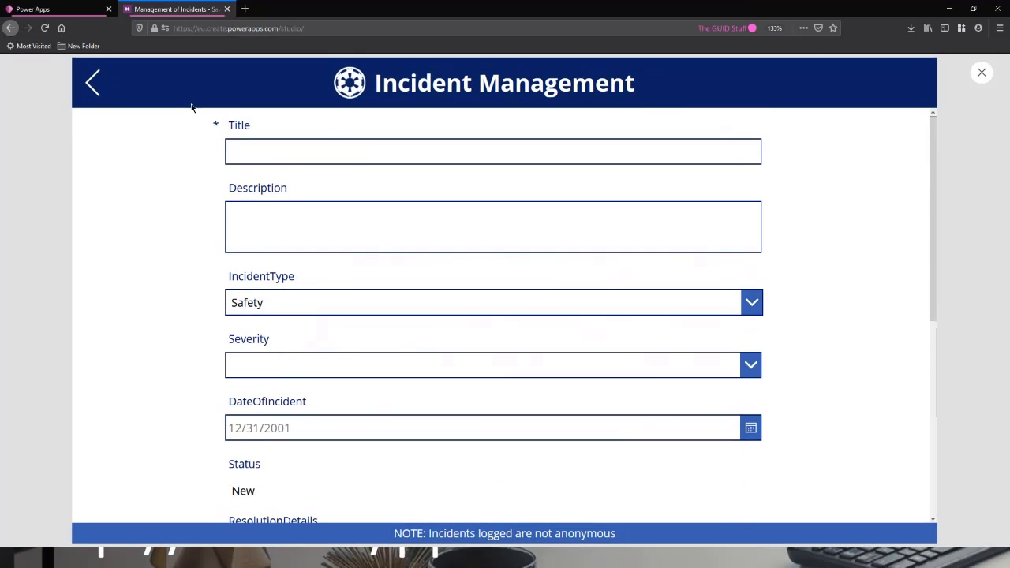
{"action": "scroll", "coordinate": [292, 298], "scroll_direction": "down", "scroll_amount": 3}
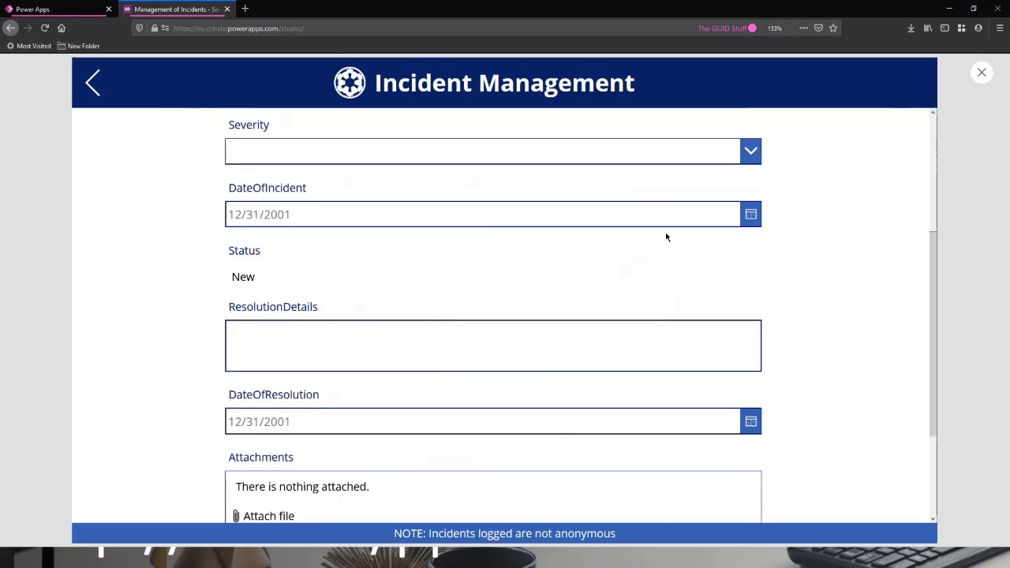
{"action": "scroll", "coordinate": [436, 298], "scroll_direction": "down", "scroll_amount": 2}
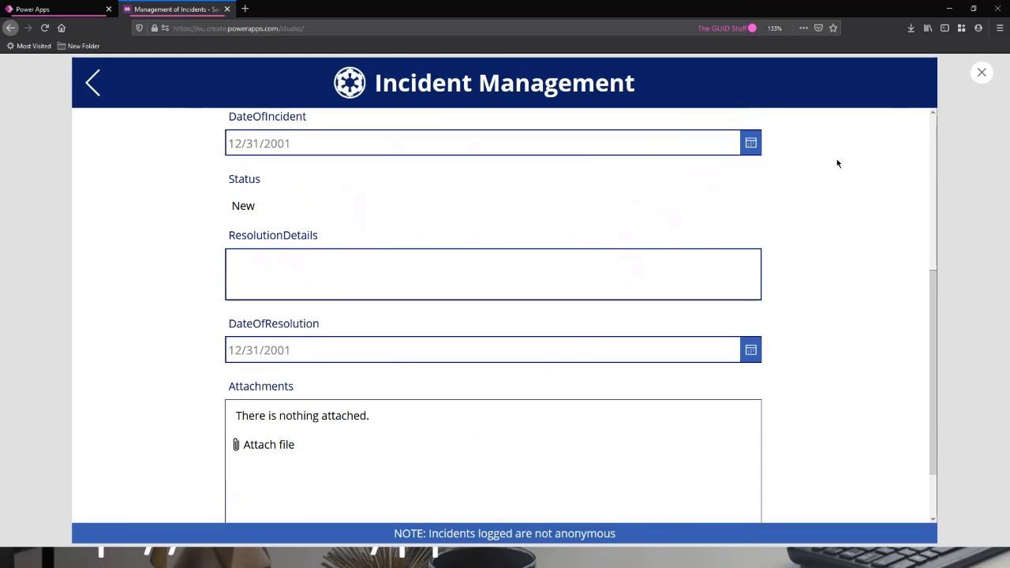
{"action": "left_click", "coordinate": [982, 73]}
- Hide the ResolutionDetails card by setting its Visible property to false
{"action": "left_click", "coordinate": [418, 311]}
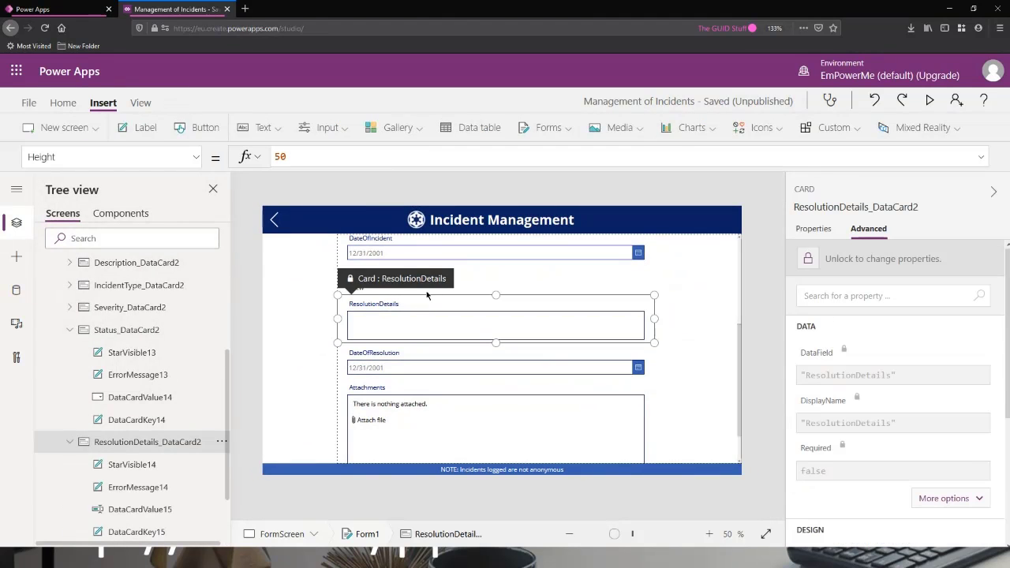
{"action": "left_click", "coordinate": [435, 353]}
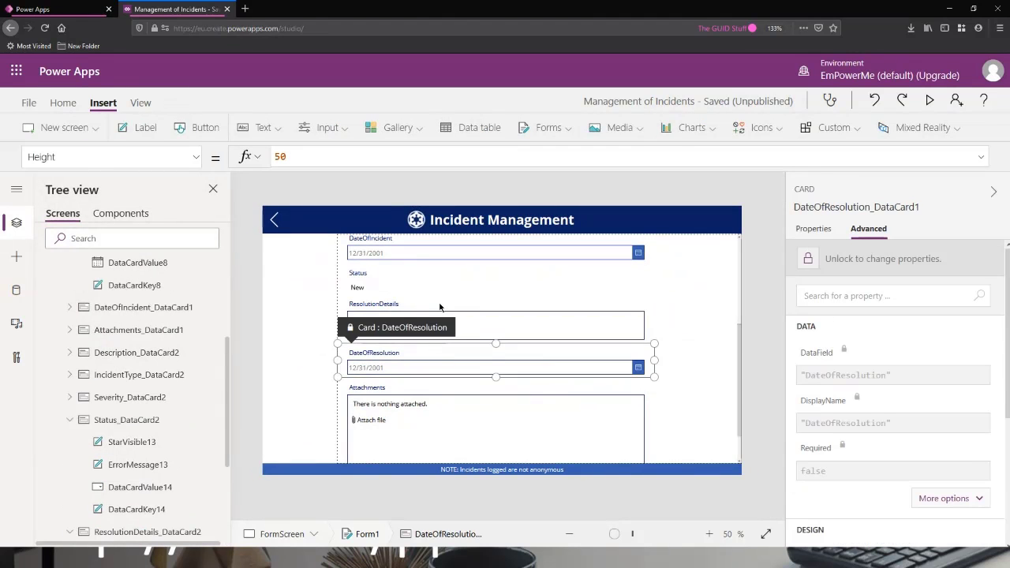
{"action": "left_click", "coordinate": [443, 311]}
{"action": "left_click", "coordinate": [59, 157]}
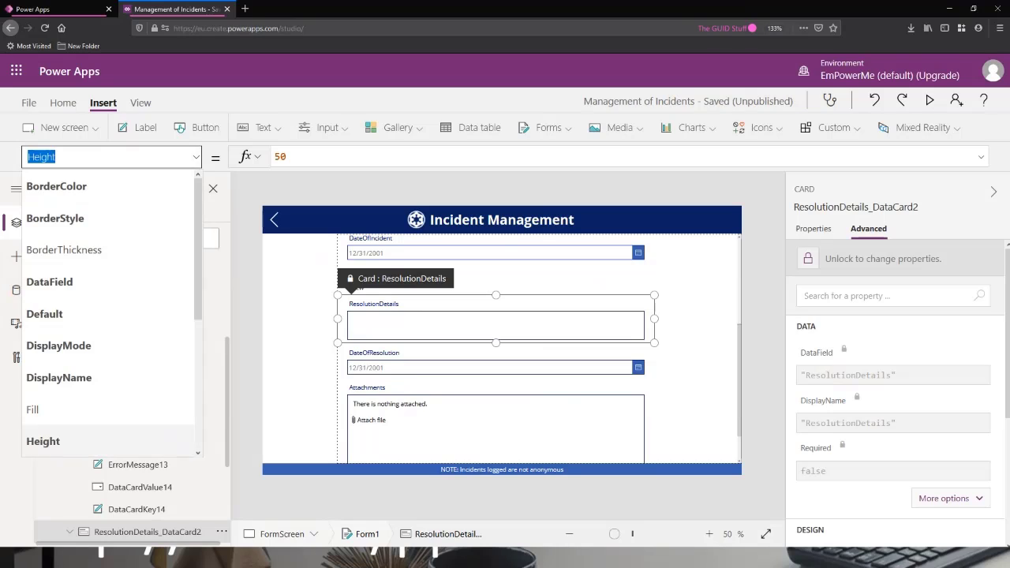
{"action": "type", "text": "Visible"}
{"action": "key", "text": "Return"}
{"action": "left_click_drag", "start_coordinate": [312, 160], "coordinate": [182, 160]}
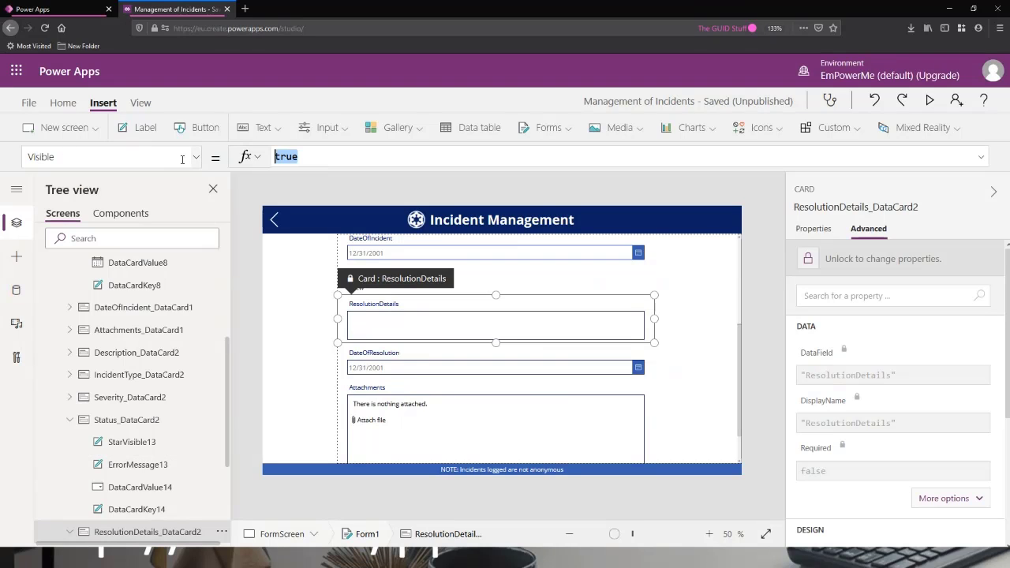
{"action": "type", "text": "fals"}
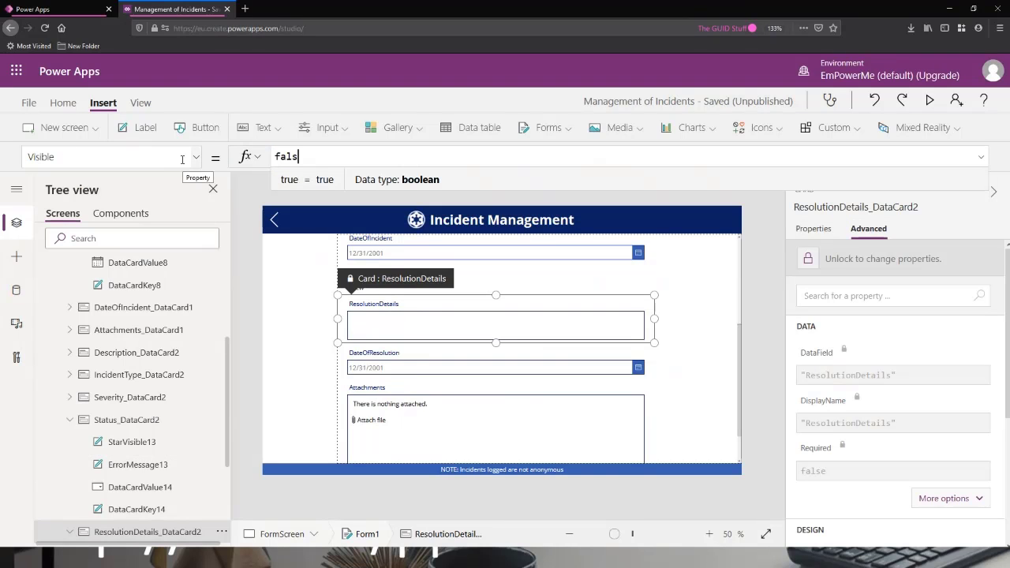
{"action": "type", "text": "e"}
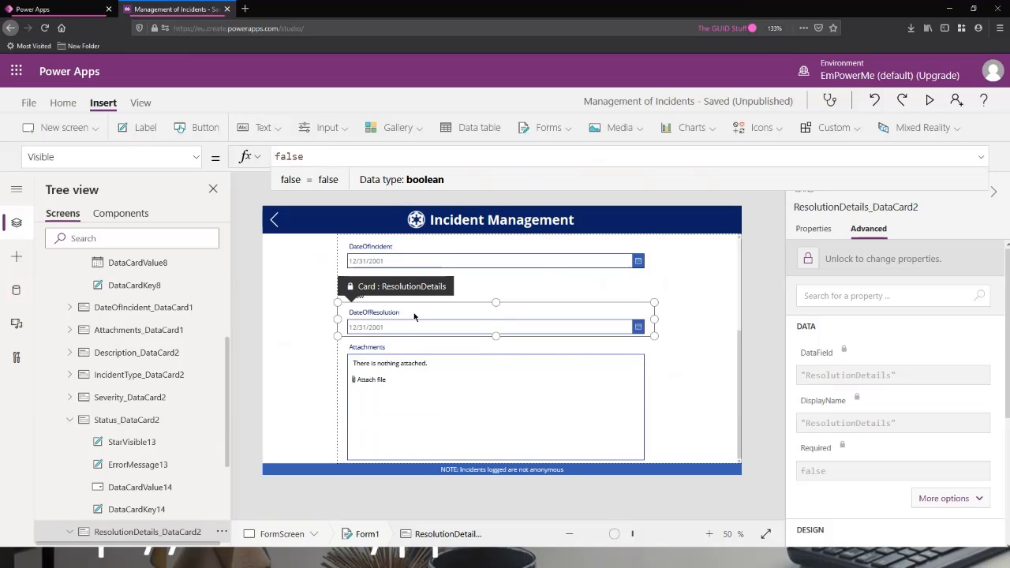
- Hide the DateOfResolution card by setting its Visible property to false
{"action": "left_click", "coordinate": [413, 317]}
{"action": "left_click", "coordinate": [110, 156]}
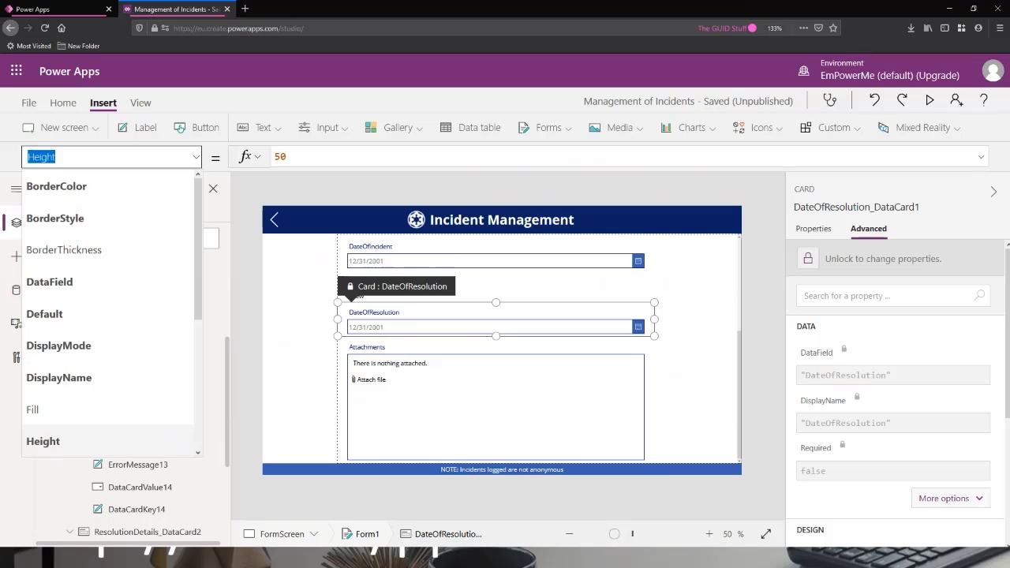
{"action": "type", "text": "Visible"}
{"action": "key", "text": "Return"}
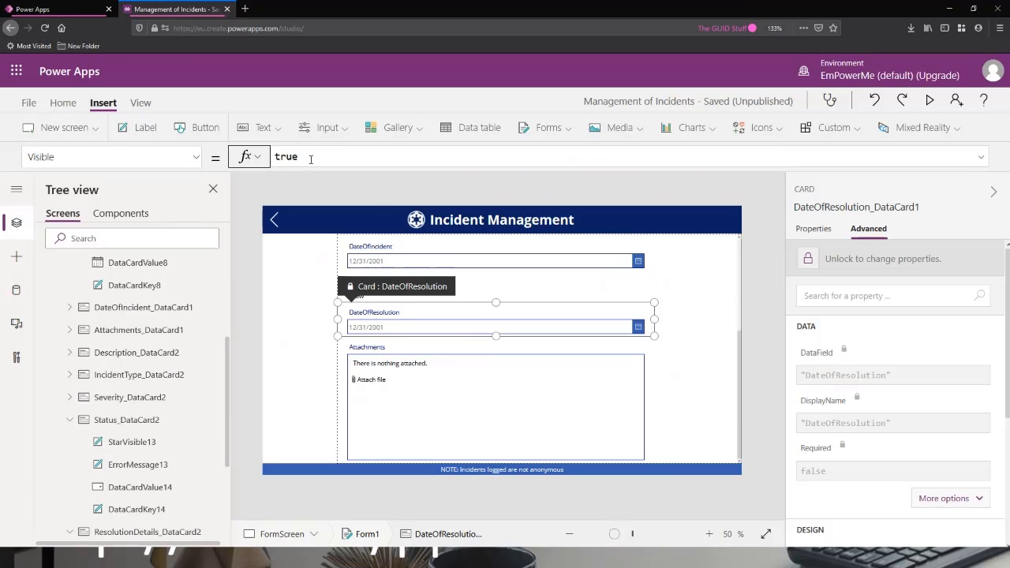
{"action": "double_click", "coordinate": [311, 158]}
{"action": "type", "text": "false"}
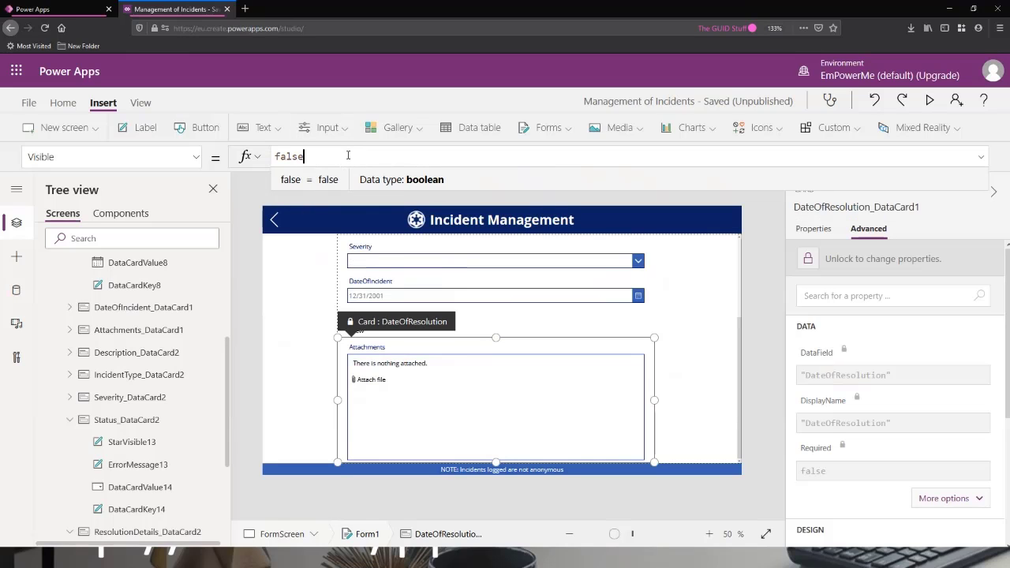
{"action": "left_click", "coordinate": [243, 341]}
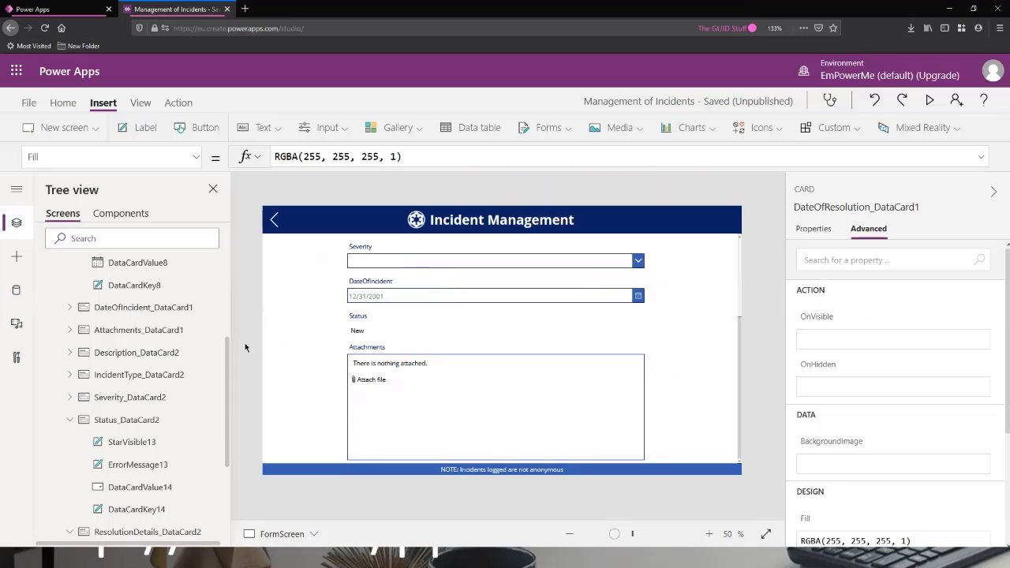
- Add a custom card to Form1 after the Attachments field
{"action": "scroll", "coordinate": [164, 391], "scroll_direction": "down", "scroll_amount": 1}
{"action": "scroll", "coordinate": [162, 392], "scroll_direction": "down", "scroll_amount": 2}
{"action": "scroll", "coordinate": [162, 392], "scroll_direction": "up", "scroll_amount": 2}
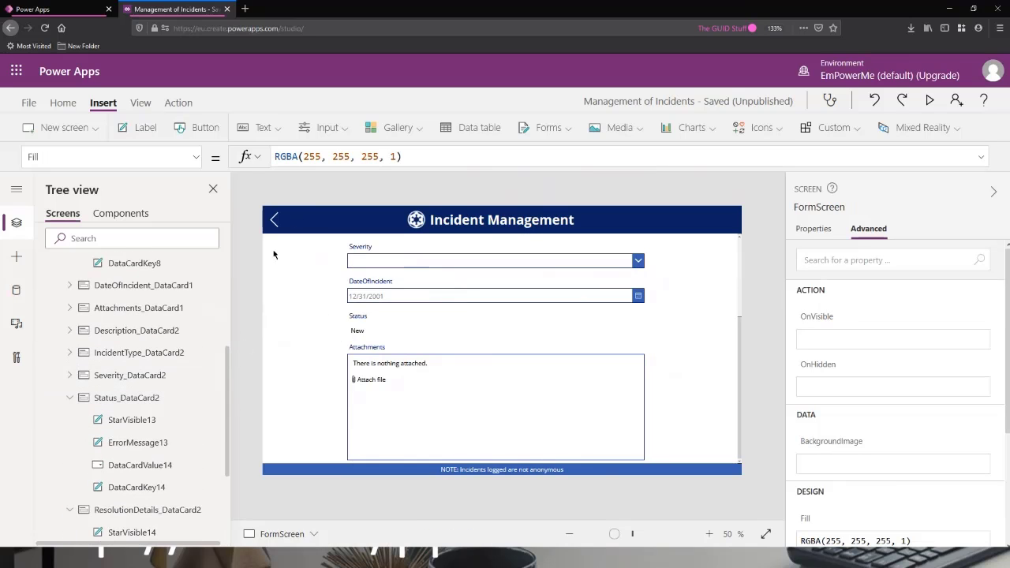
{"action": "scroll", "coordinate": [571, 334], "scroll_direction": "up", "scroll_amount": 3}
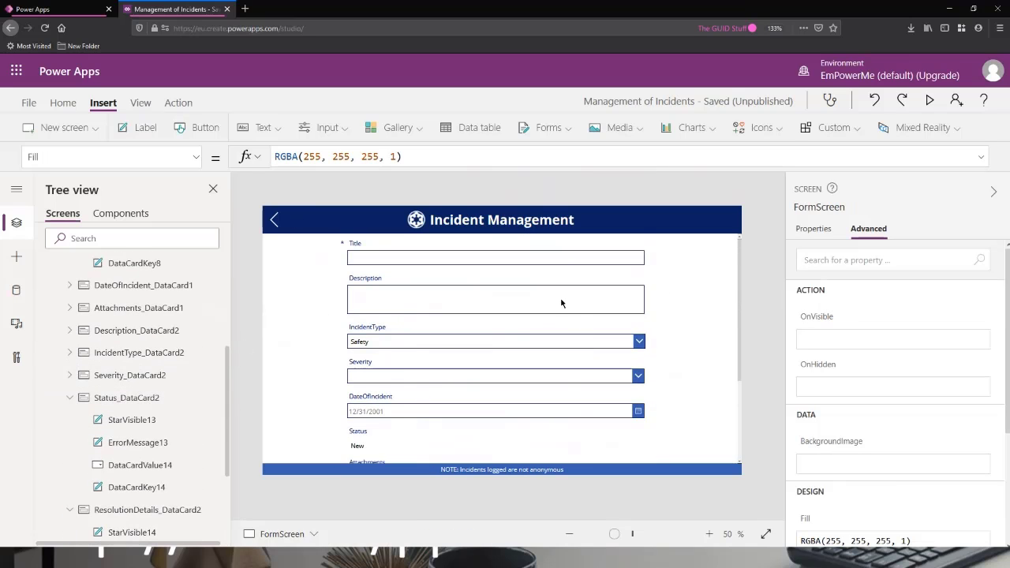
{"action": "scroll", "coordinate": [557, 312], "scroll_direction": "down", "scroll_amount": 3}
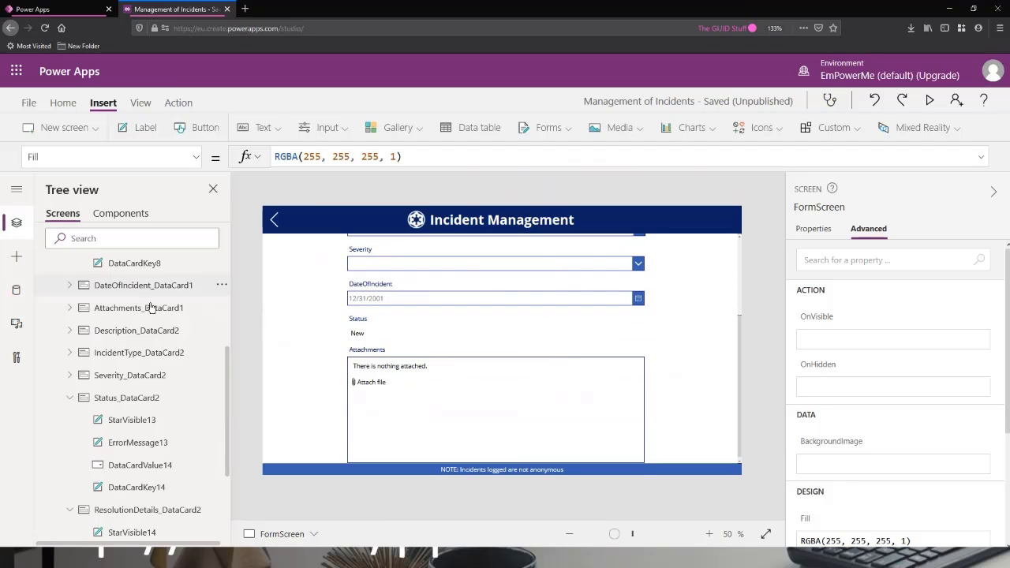
{"action": "scroll", "coordinate": [151, 327], "scroll_direction": "up", "scroll_amount": 3}
{"action": "left_click", "coordinate": [104, 336]}
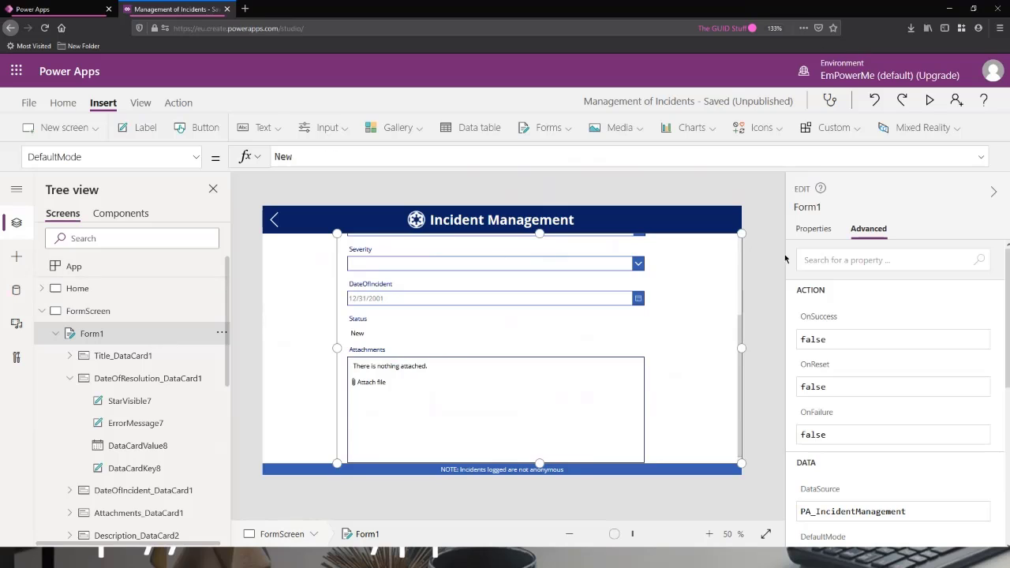
{"action": "left_click", "coordinate": [821, 234]}
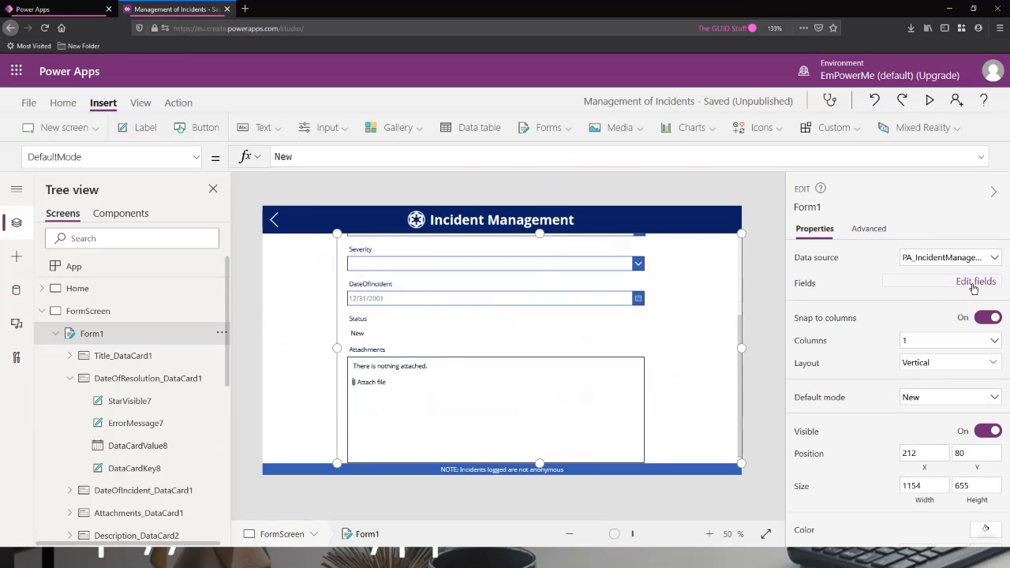
{"action": "left_click", "coordinate": [975, 281]}
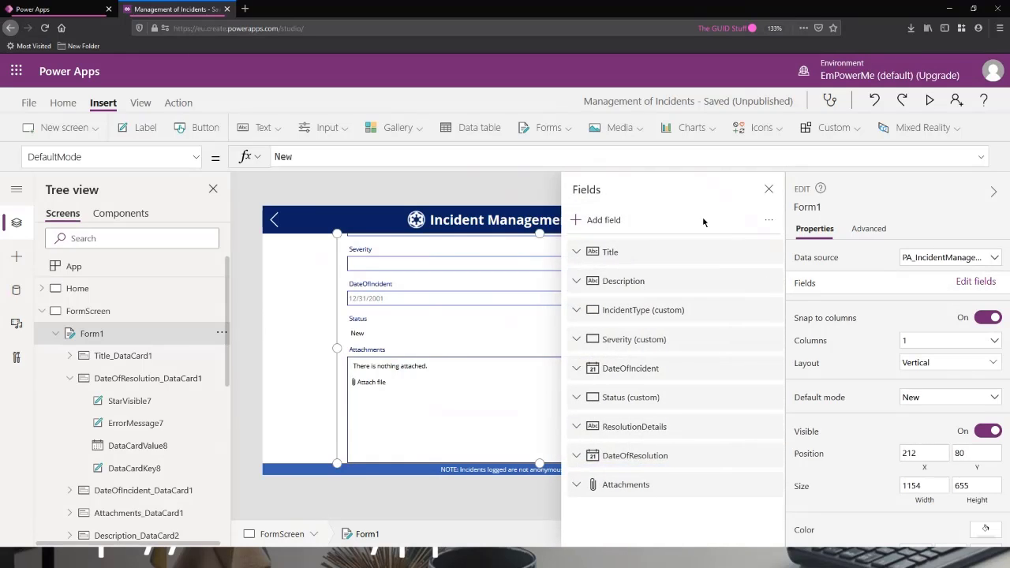
{"action": "left_click", "coordinate": [769, 221]}
{"action": "left_click", "coordinate": [795, 247]}
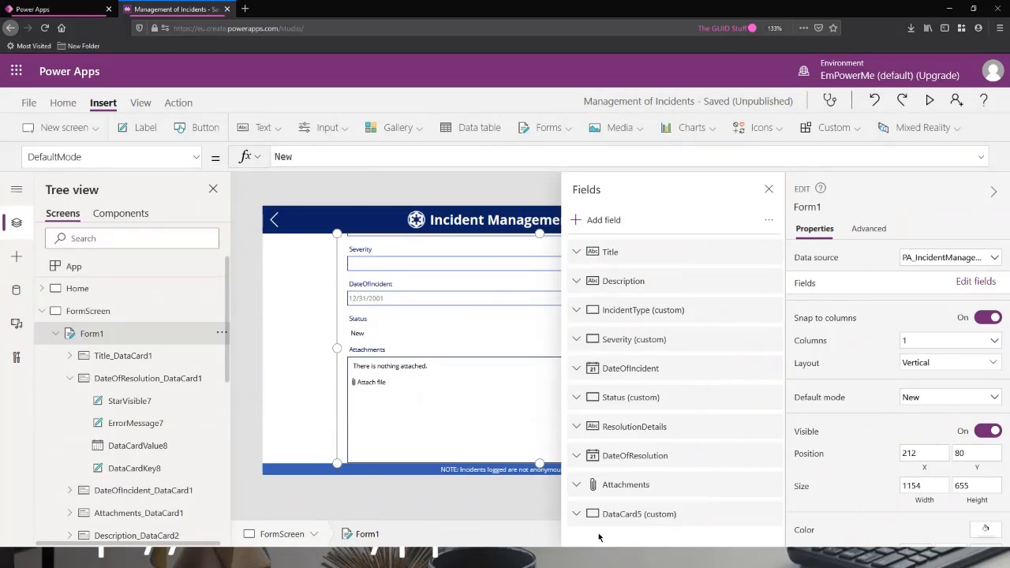
{"action": "left_click", "coordinate": [769, 190]}
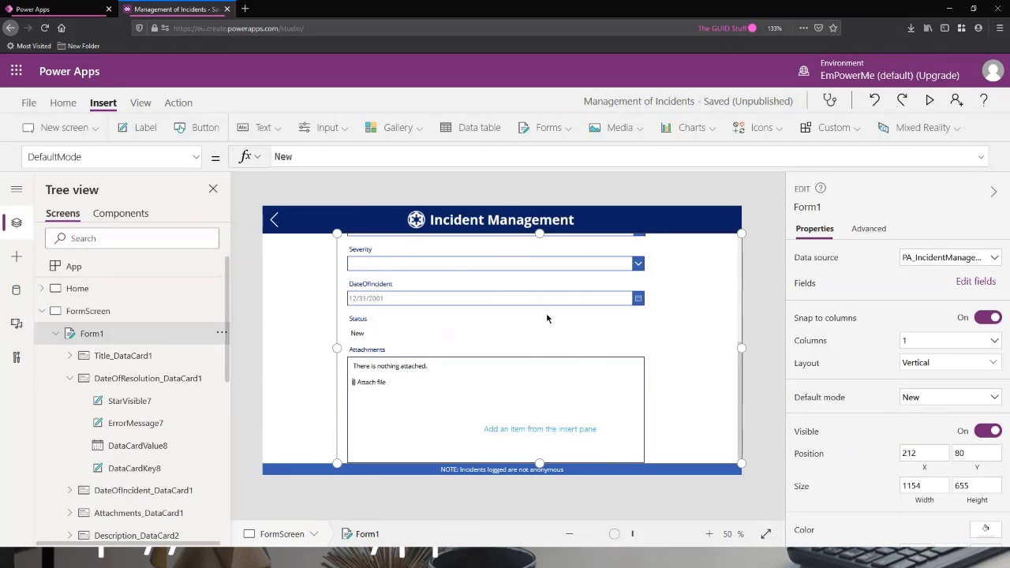
- Insert a button into the empty custom card and place it near the card's middle, at about X 345, Y 39
{"action": "scroll", "coordinate": [514, 424], "scroll_direction": "down", "scroll_amount": 1}
{"action": "left_click", "coordinate": [516, 428]}
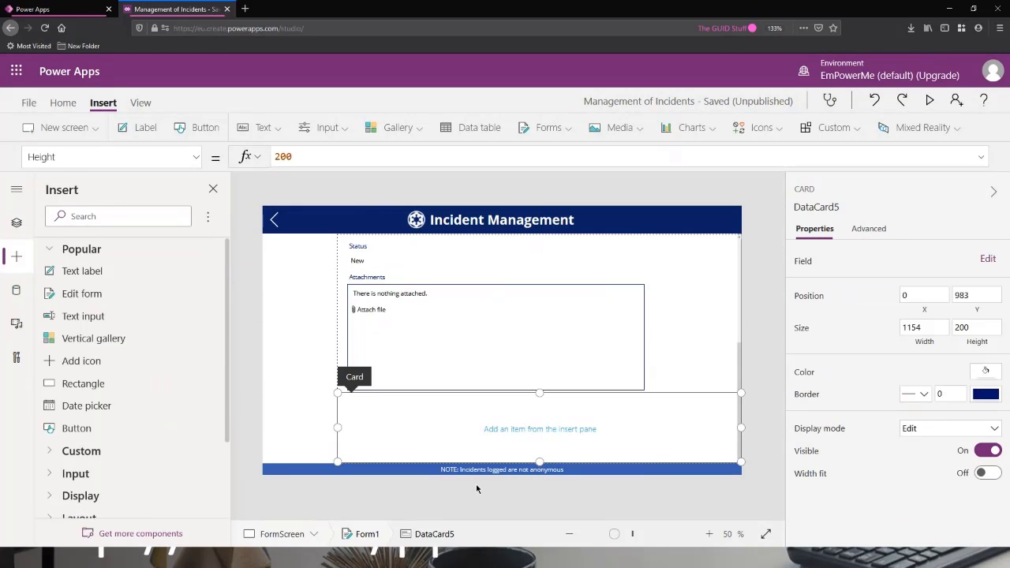
{"action": "left_click", "coordinate": [198, 128]}
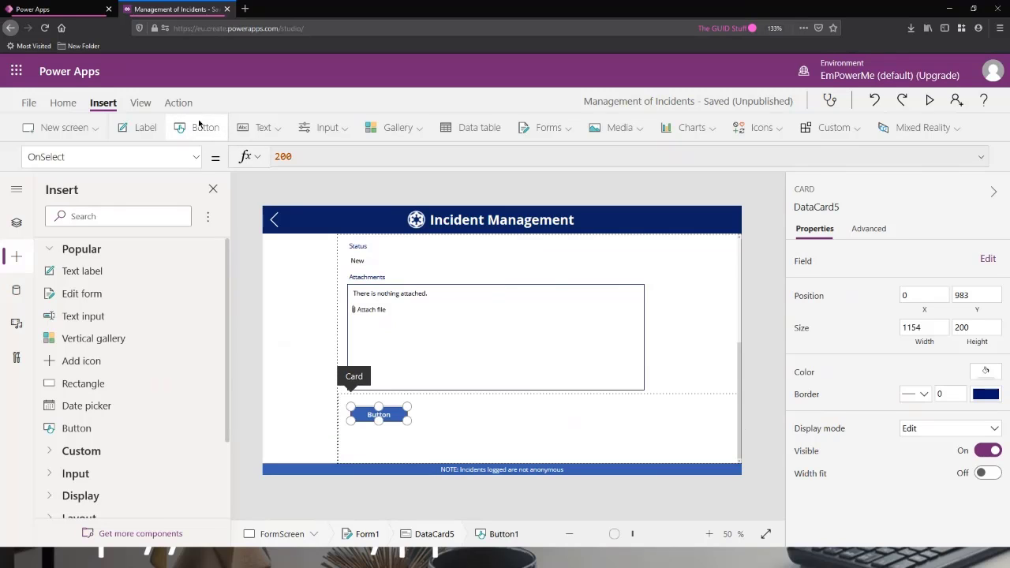
{"action": "left_click_drag", "start_coordinate": [386, 414], "coordinate": [498, 411]}
- Set the new button's Text property to "Submit"
{"action": "left_click", "coordinate": [128, 158]}
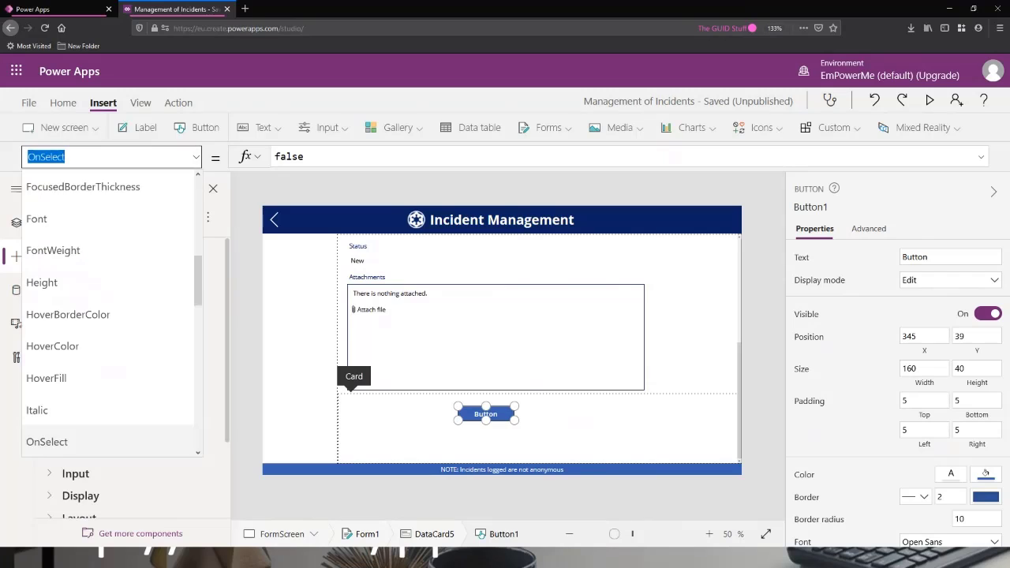
{"action": "type", "text": "Text"}
{"action": "key", "text": "Return"}
{"action": "left_click_drag", "start_coordinate": [316, 156], "coordinate": [280, 157]}
{"action": "type", "text": "Submit"}
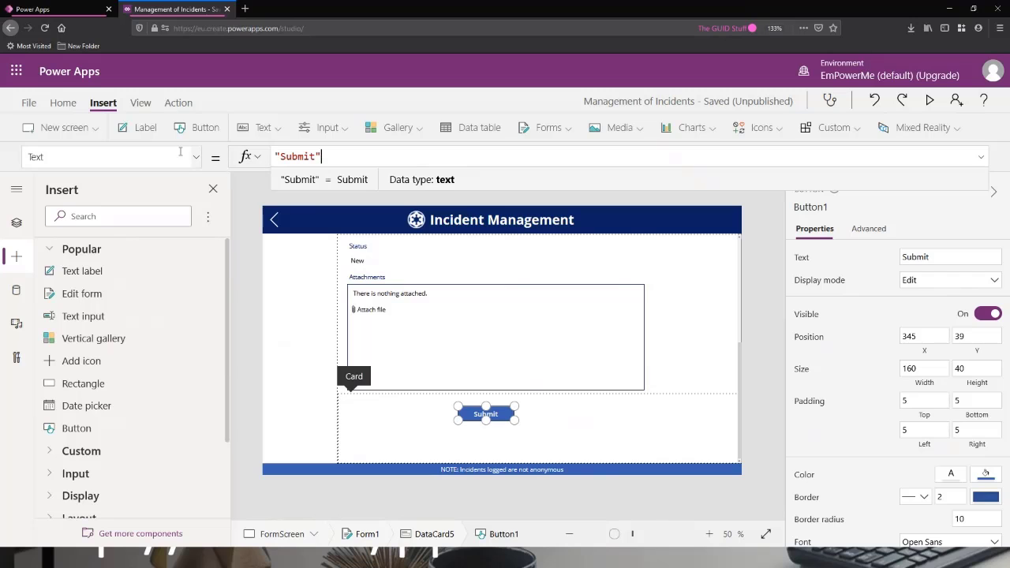
- Set the Submit button's OnSelect formula to SubmitForm(Form1)
{"action": "left_click", "coordinate": [157, 157]}
{"action": "left_click", "coordinate": [321, 157]}
{"action": "left_click", "coordinate": [102, 156]}
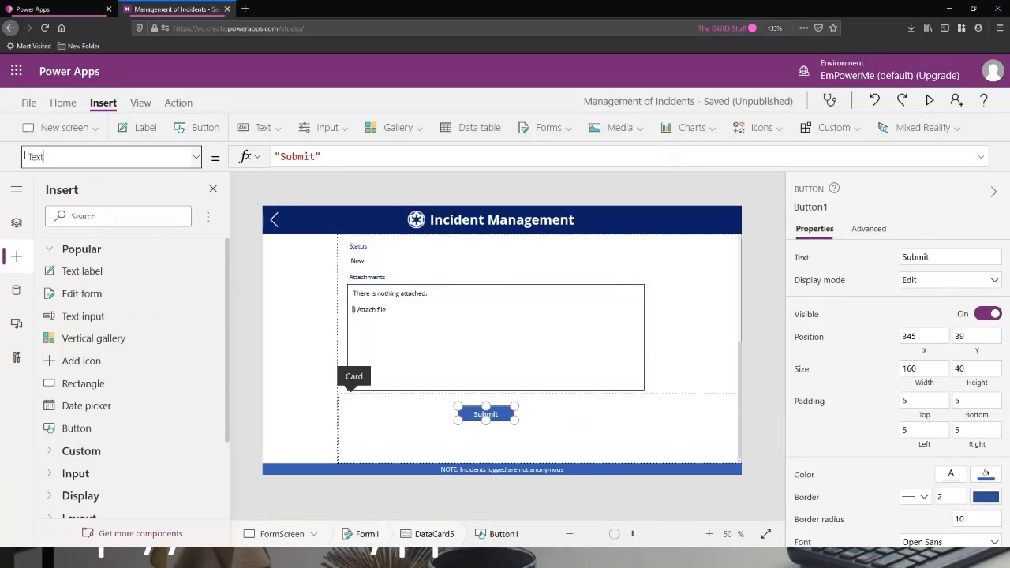
{"action": "left_click_drag", "start_coordinate": [103, 156], "coordinate": [25, 156]}
{"action": "type", "text": "OnSelect"}
{"action": "key", "text": "Tab"}
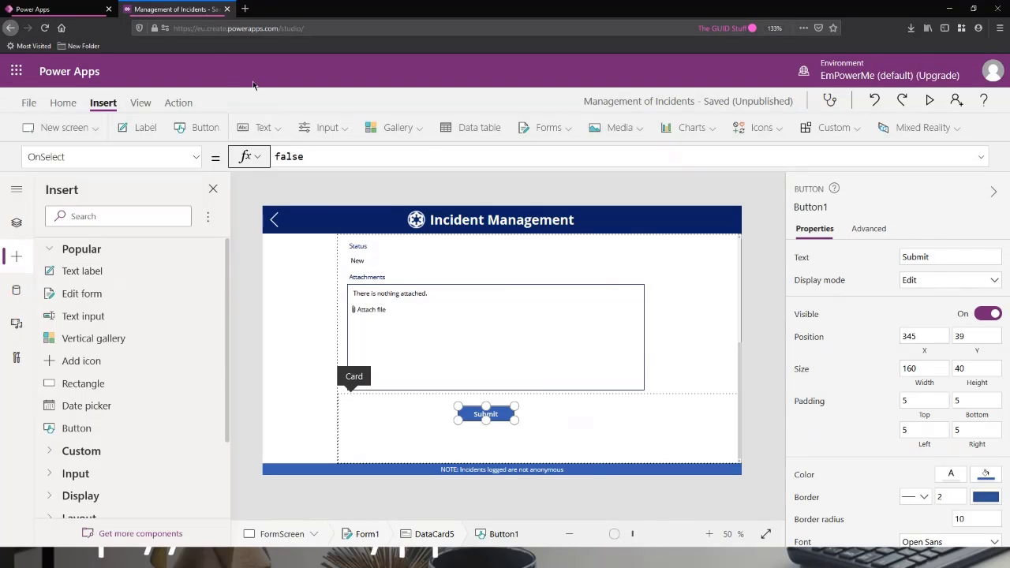
{"action": "left_click_drag", "start_coordinate": [321, 155], "coordinate": [183, 156]}
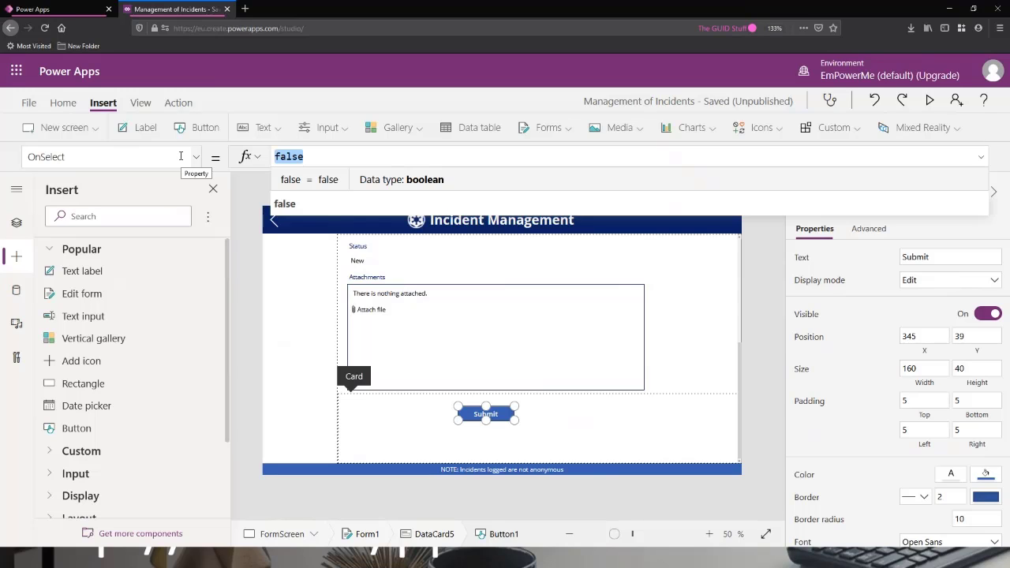
{"action": "type", "text": "Sub"}
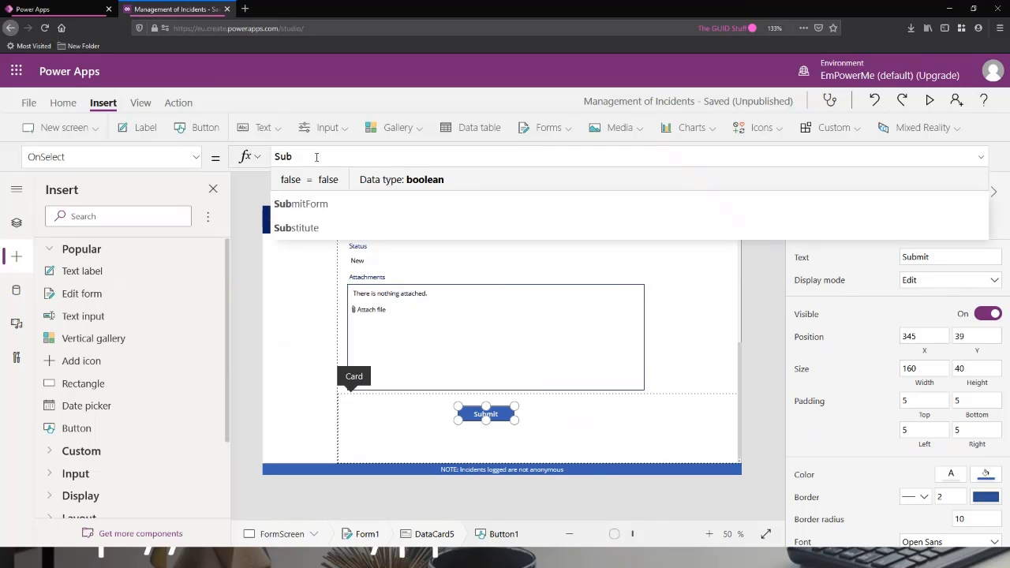
{"action": "left_click", "coordinate": [314, 181]}
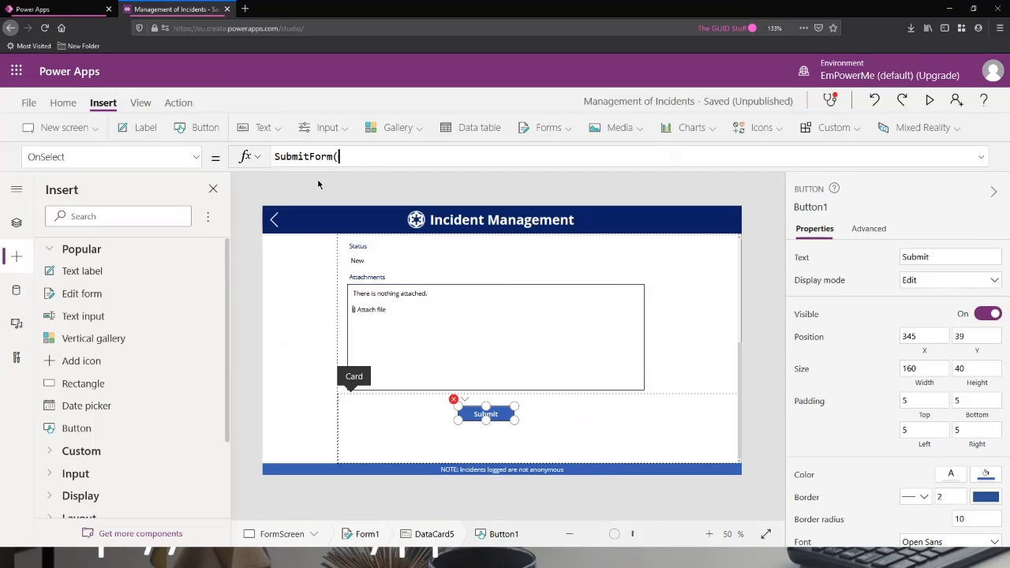
{"action": "left_click", "coordinate": [315, 181]}
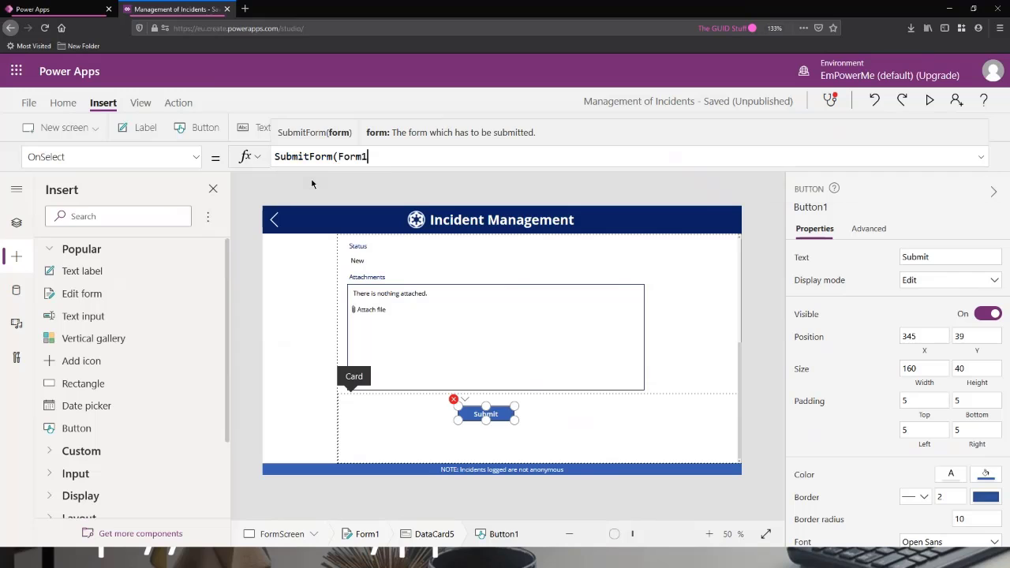
{"action": "type", "text": ")"}
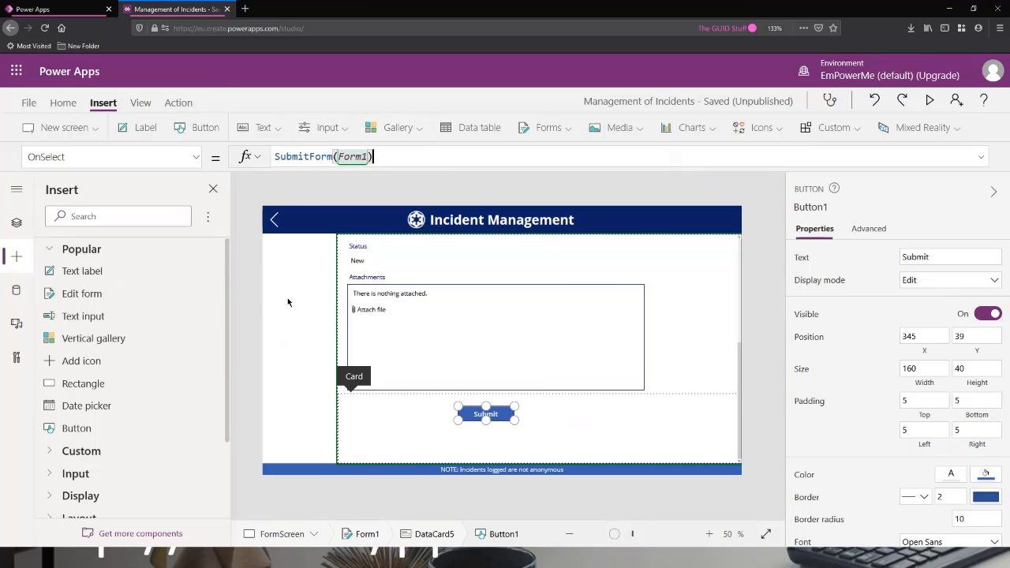
- Preview the app and fill in the new incident with Title "Test" and Description "This is a Test"
{"action": "left_click", "coordinate": [929, 100]}
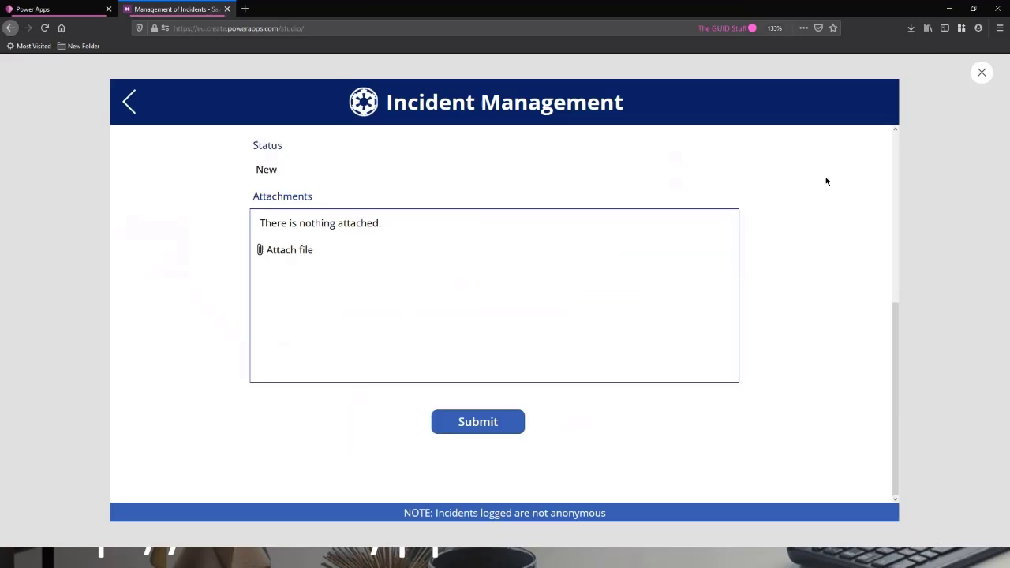
{"action": "scroll", "coordinate": [473, 190], "scroll_direction": "up", "scroll_amount": 5}
{"action": "left_click", "coordinate": [422, 158]}
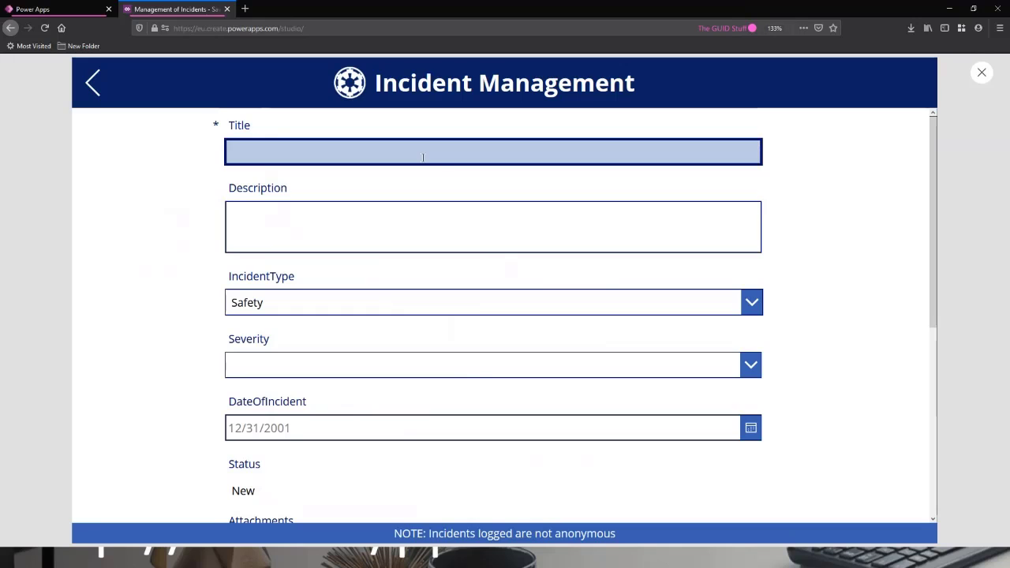
{"action": "type", "text": "Test"}
{"action": "left_click", "coordinate": [409, 219]}
{"action": "type", "text": "Thi"}
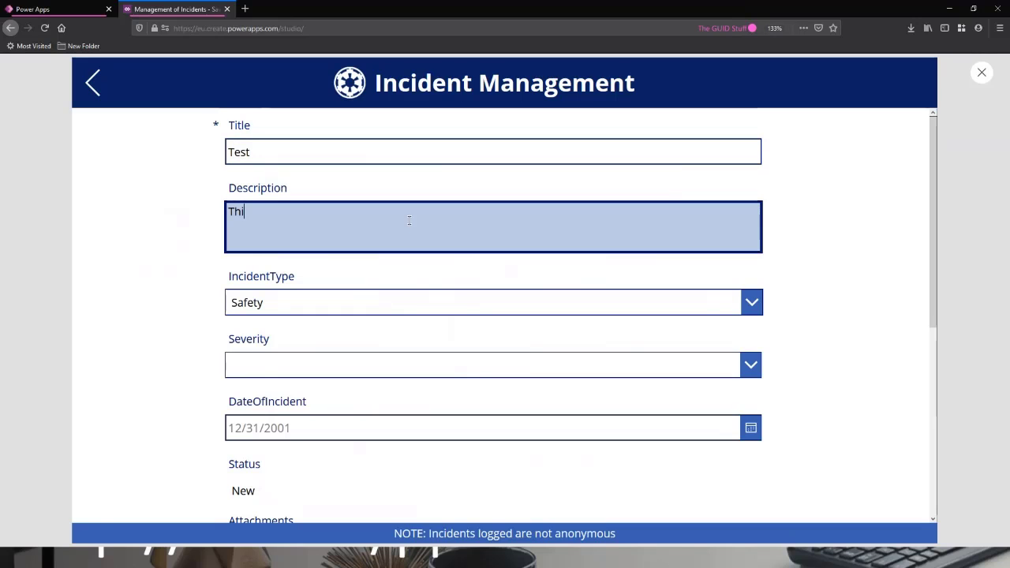
{"action": "type", "text": "s is a Test"}
- Set the incident's Severity to Low and DateOfIncident to October 15, 2020, and submit the form
{"action": "left_click", "coordinate": [368, 373]}
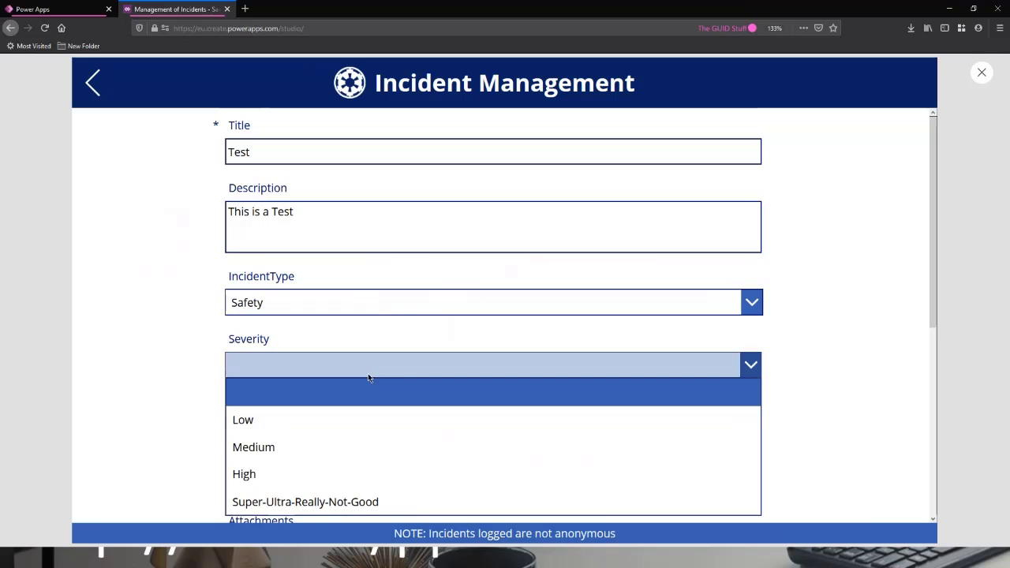
{"action": "left_click", "coordinate": [307, 424]}
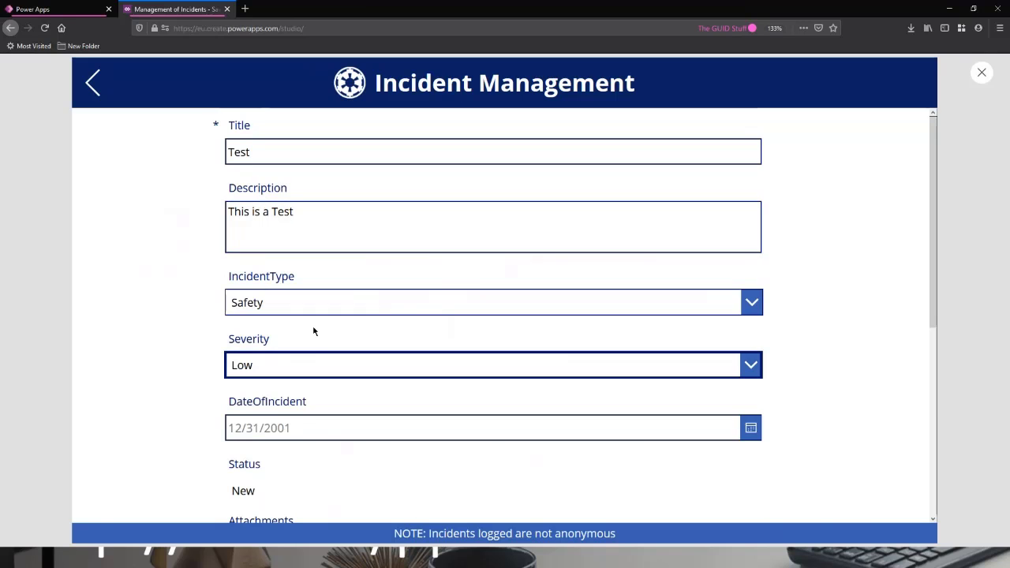
{"action": "left_click", "coordinate": [717, 430]}
{"action": "left_click", "coordinate": [368, 435]}
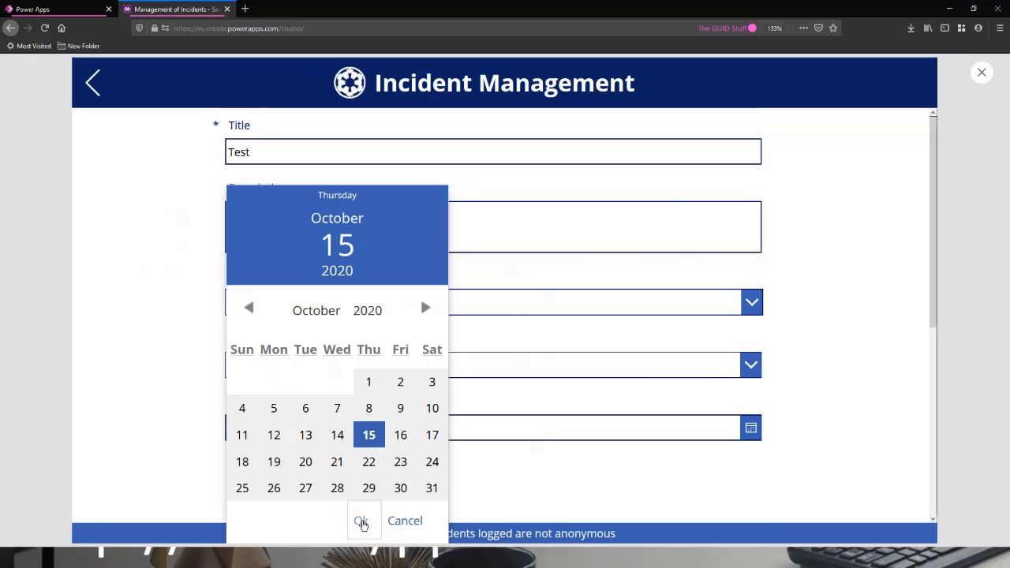
{"action": "left_click", "coordinate": [363, 522]}
{"action": "scroll", "coordinate": [760, 383], "scroll_direction": "down", "scroll_amount": 5}
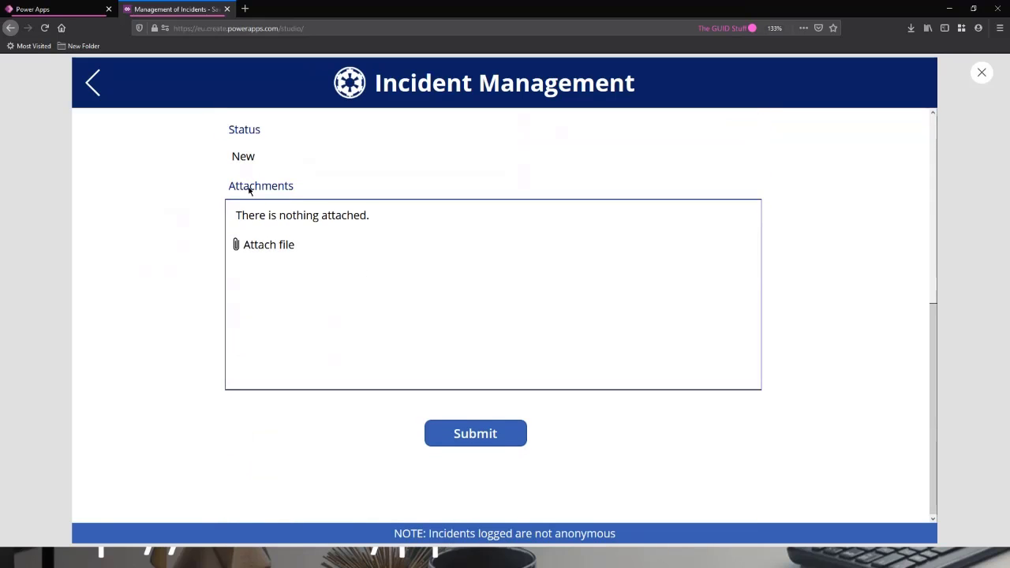
{"action": "left_click", "coordinate": [503, 441]}
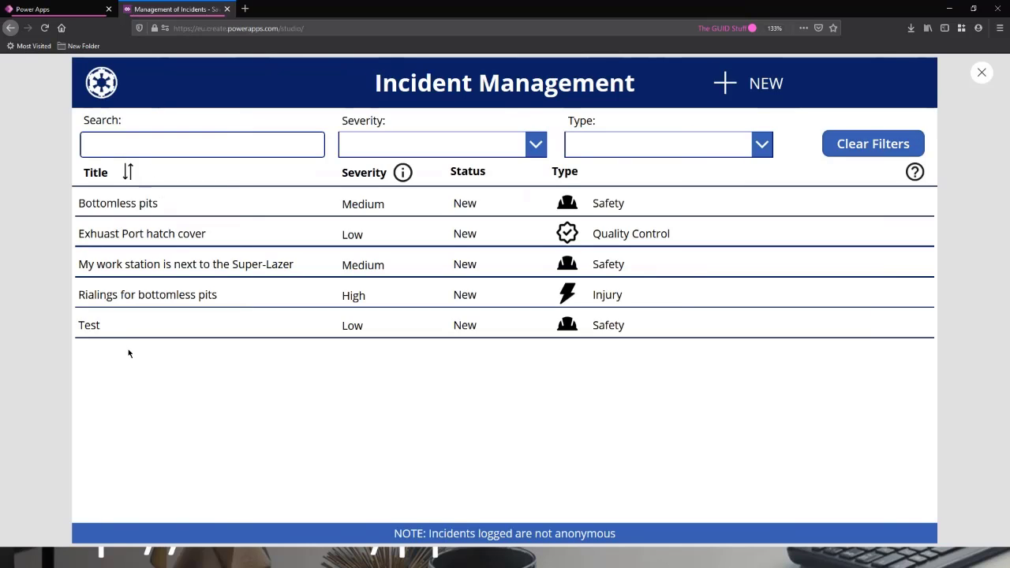
- Open the new-incident form from the incident list to check it after the submission, and return to the list and exit the preview
{"action": "left_click_drag", "start_coordinate": [477, 327], "coordinate": [467, 325]}
{"action": "left_click", "coordinate": [203, 319]}
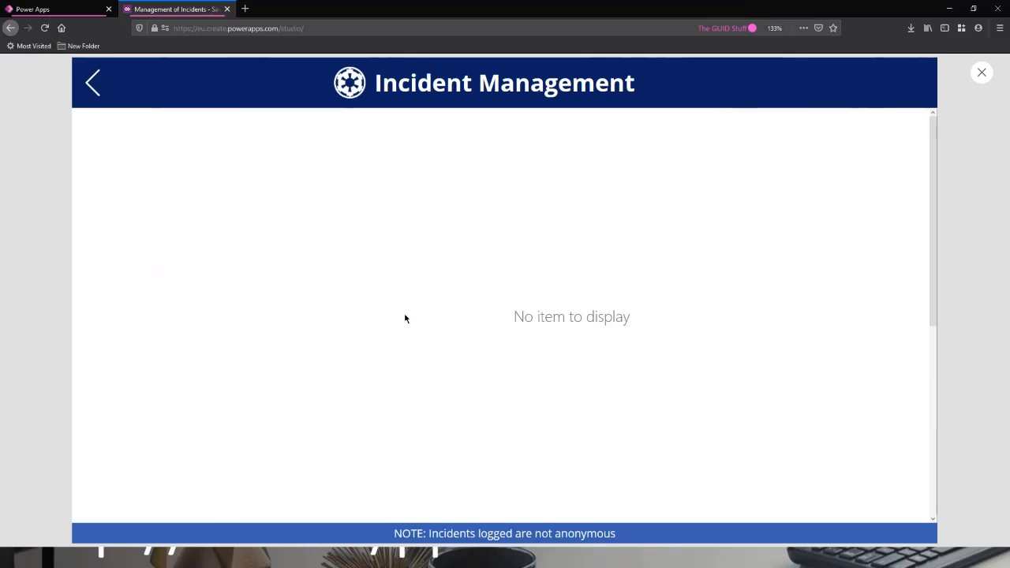
{"action": "left_click", "coordinate": [92, 83]}
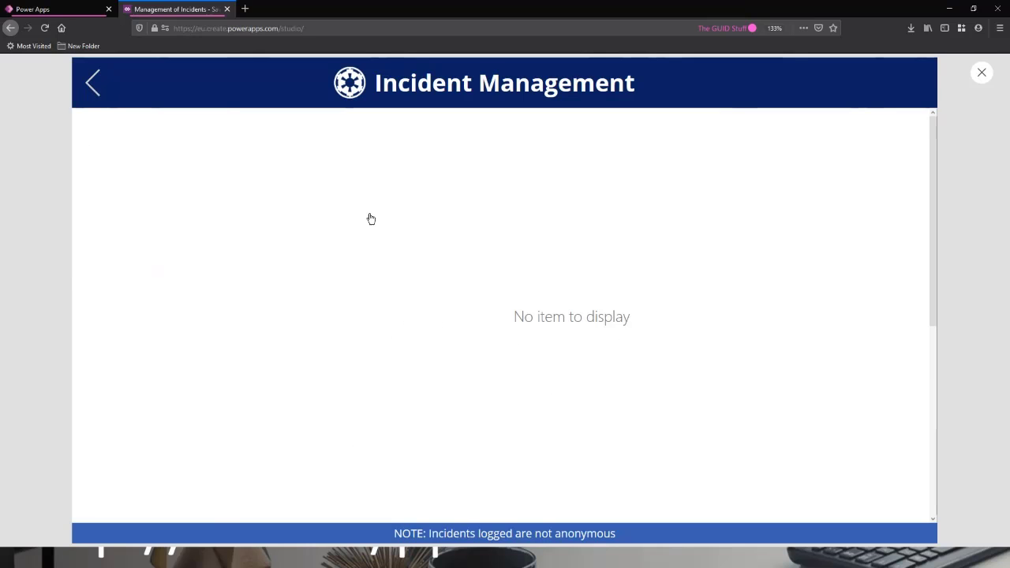
{"action": "left_click", "coordinate": [981, 73]}
- Extend the NEW group's OnSelect formula to Navigate(FormScreen,ScreenTransition.Cover); followed by ResetForm(Form1); on a second line
{"action": "left_click", "coordinate": [654, 214]}
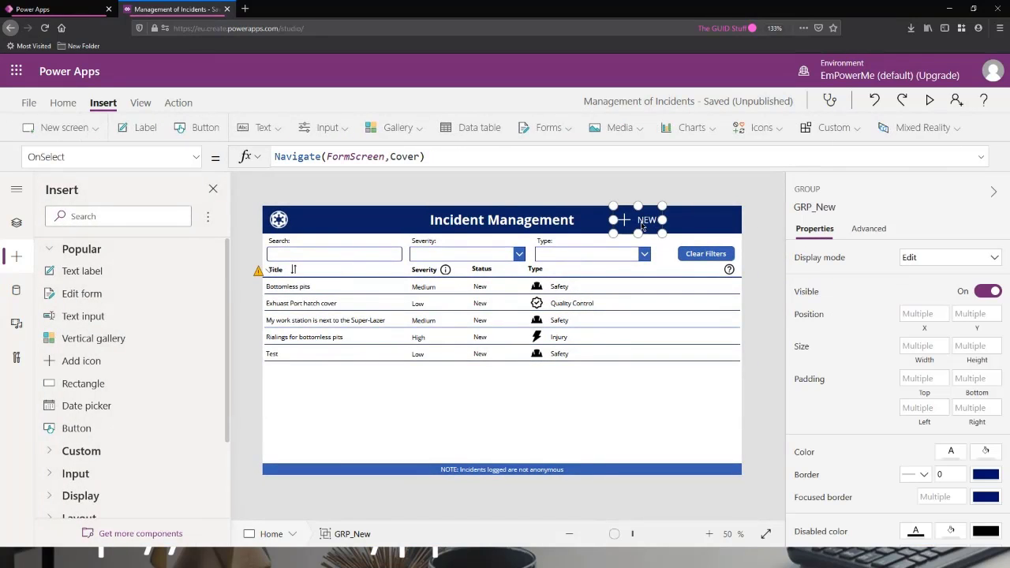
{"action": "left_click", "coordinate": [454, 156]}
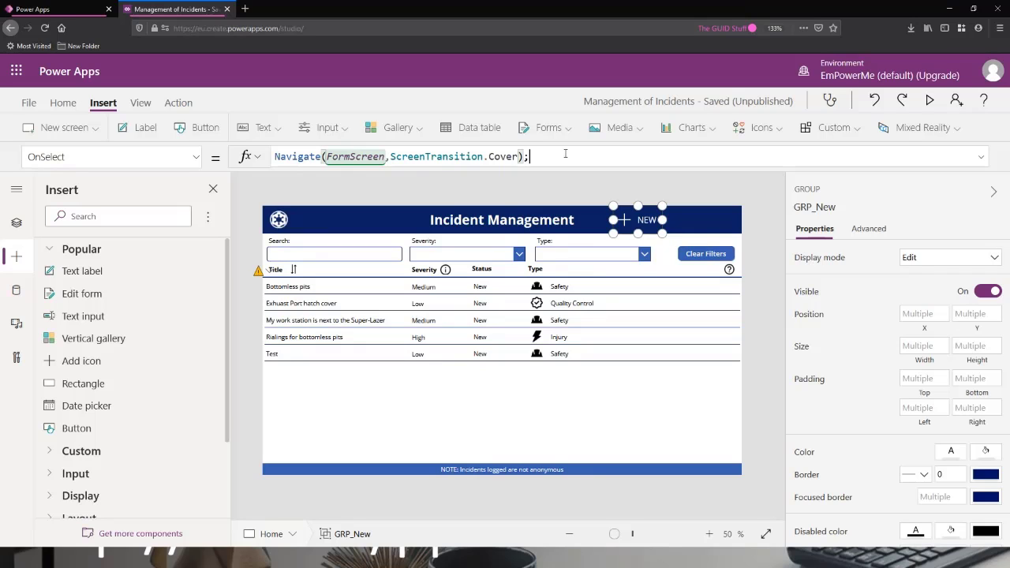
{"action": "key", "text": "shift+Return"}
{"action": "type", "text": "Rese"}
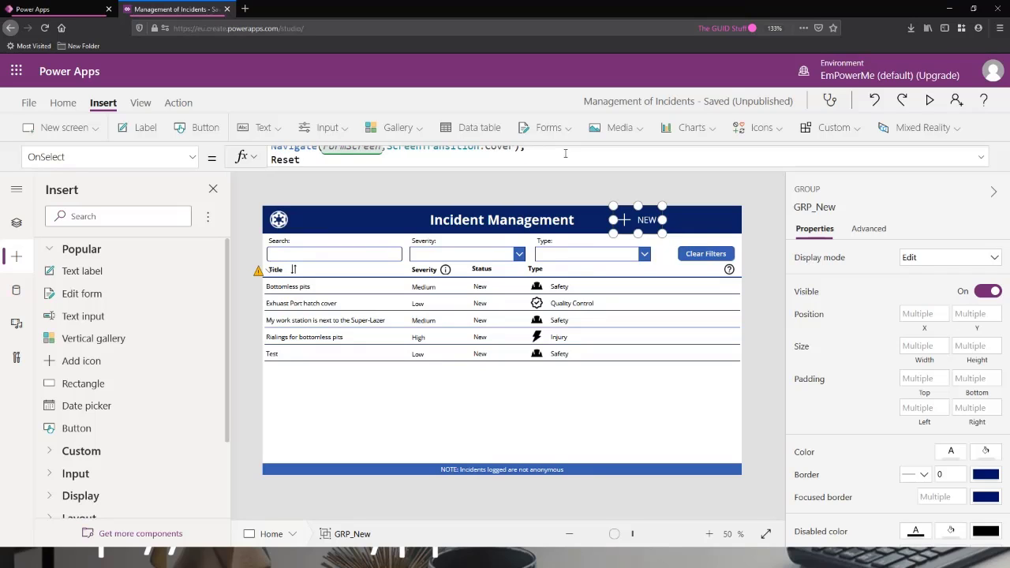
{"action": "type", "text": "t"}
{"action": "key", "text": "Down"}
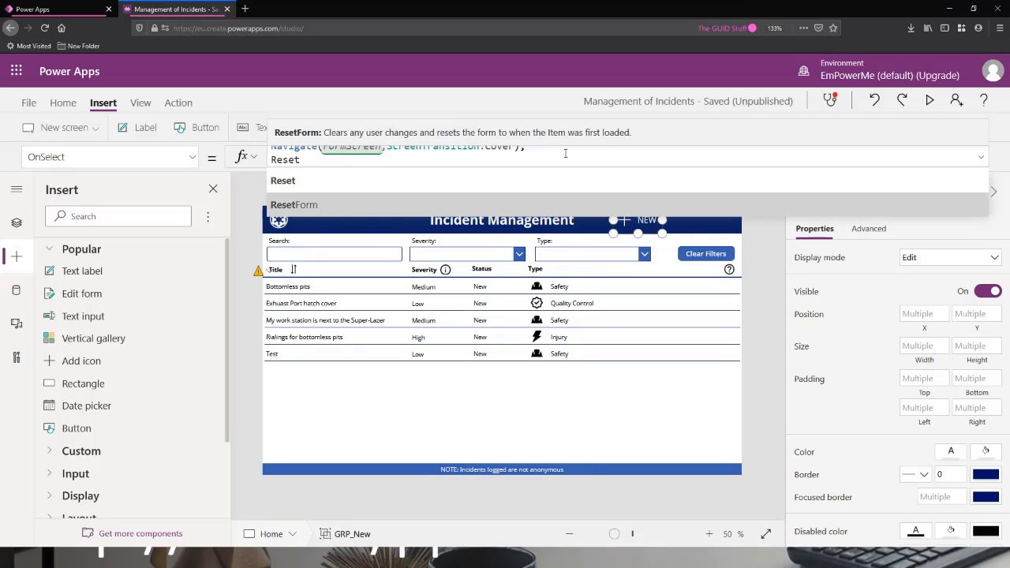
{"action": "key", "text": "Tab"}
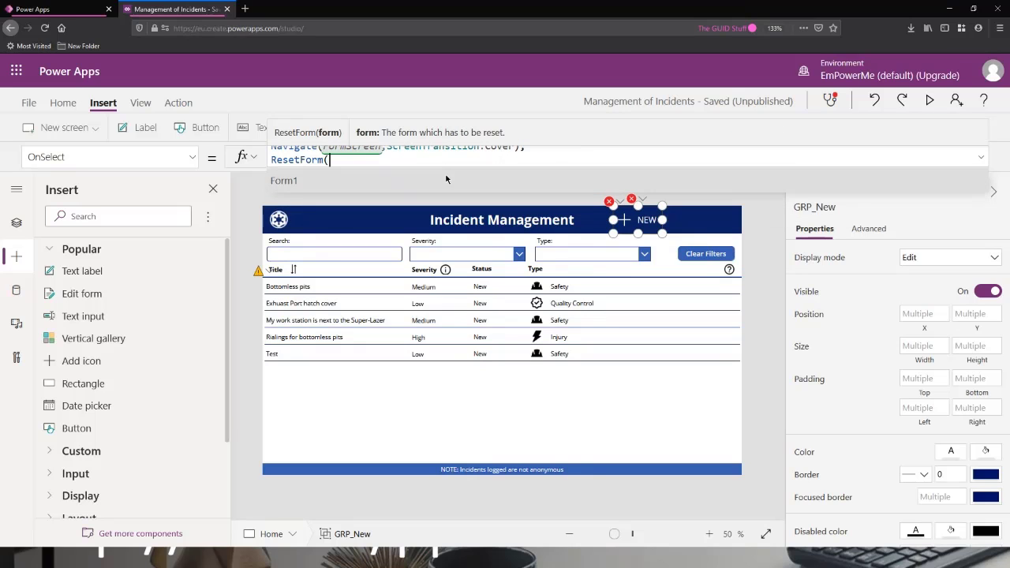
{"action": "key", "text": "Tab"}
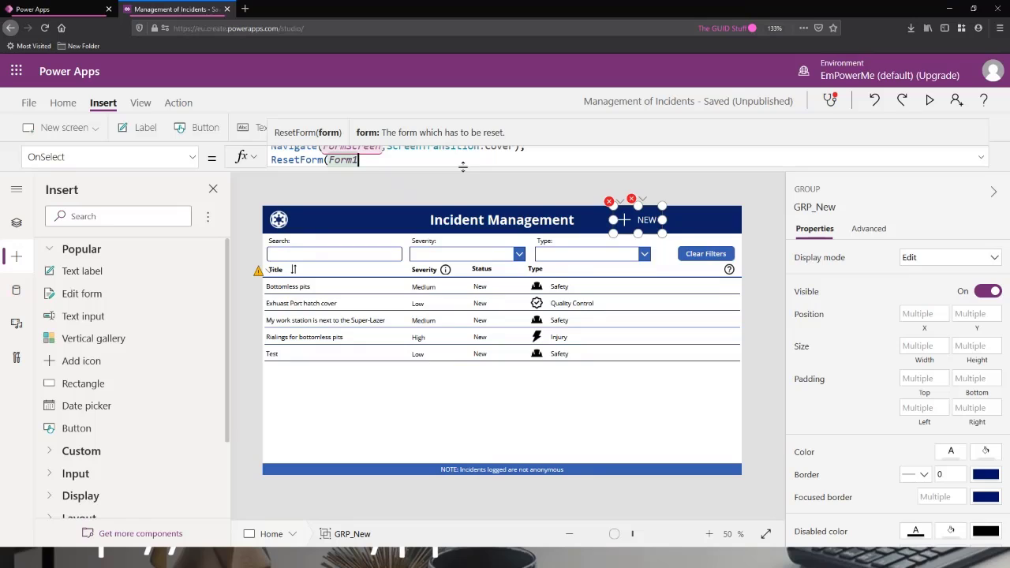
{"action": "type", "text": ");"}
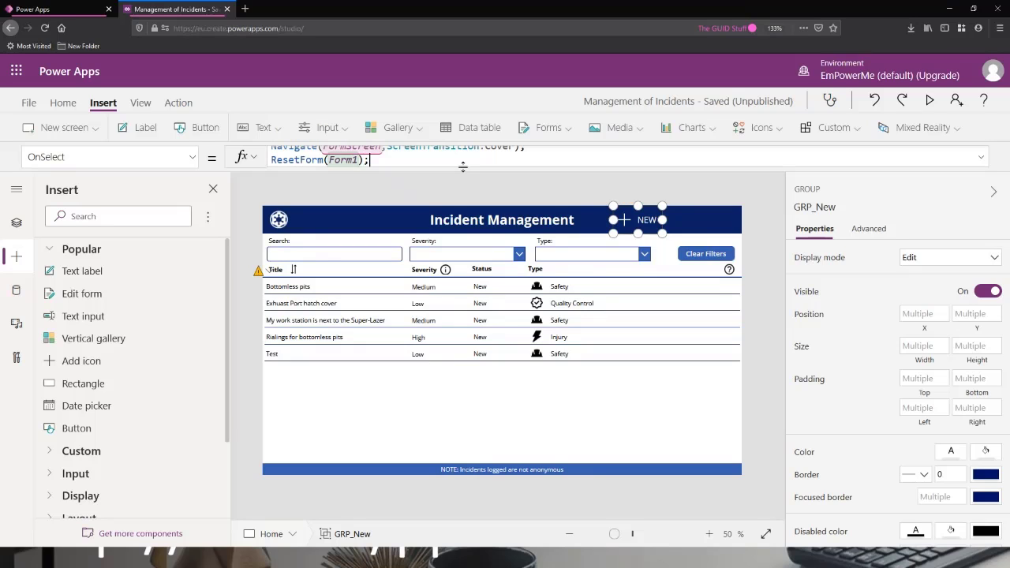
{"action": "scroll", "coordinate": [478, 155], "scroll_direction": "up", "scroll_amount": 1}
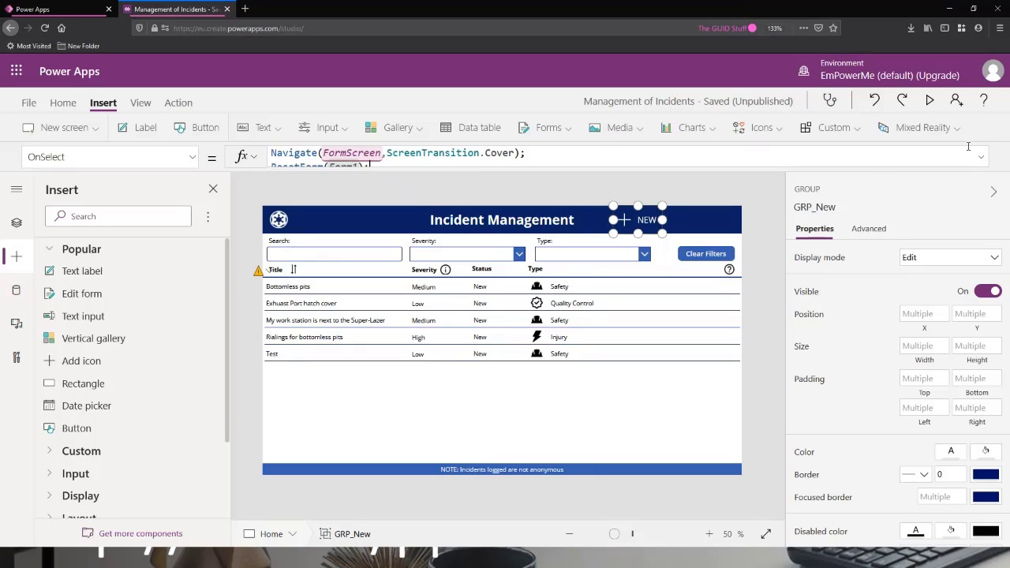
- Preview the app to test whether NEW opens a blank form with the reset formula, and go back and exit the preview
{"action": "left_click", "coordinate": [930, 101]}
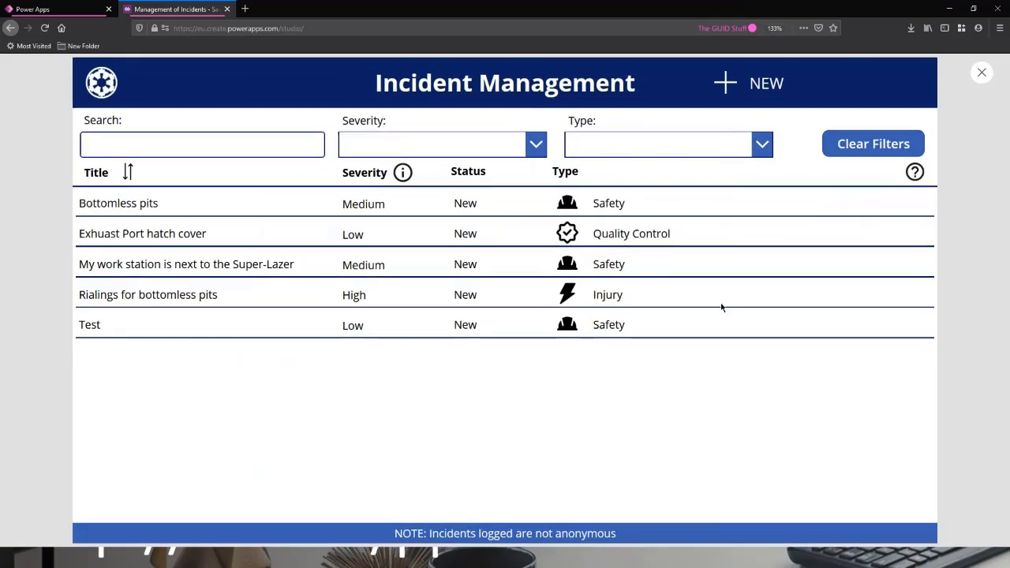
{"action": "left_click", "coordinate": [719, 229]}
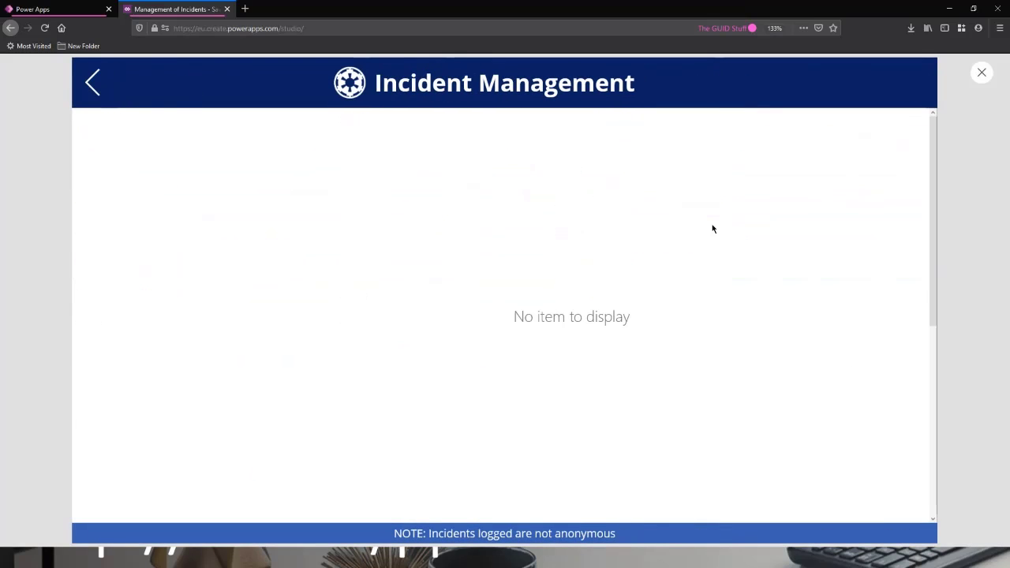
{"action": "left_click", "coordinate": [104, 85]}
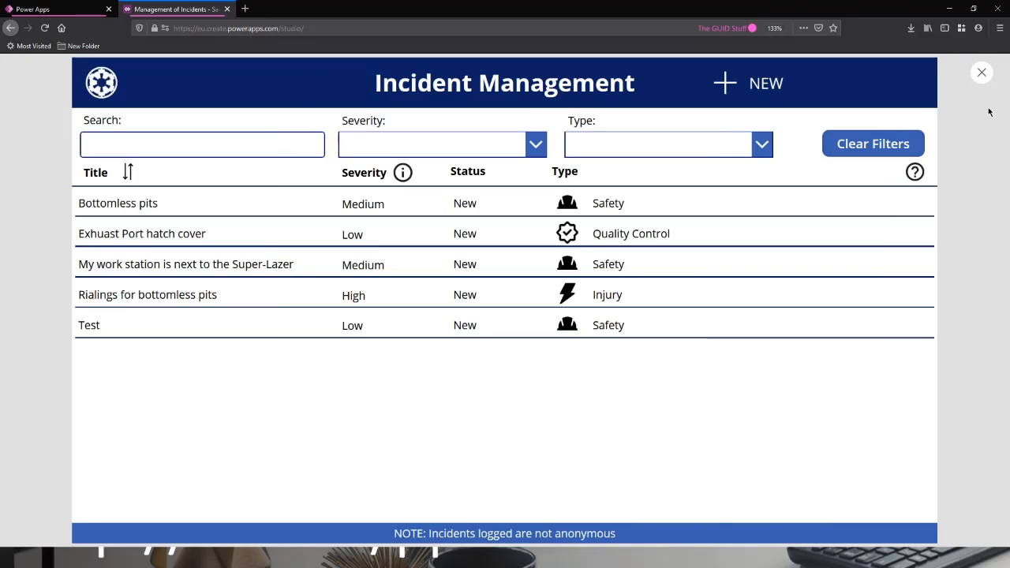
{"action": "left_click", "coordinate": [982, 72]}
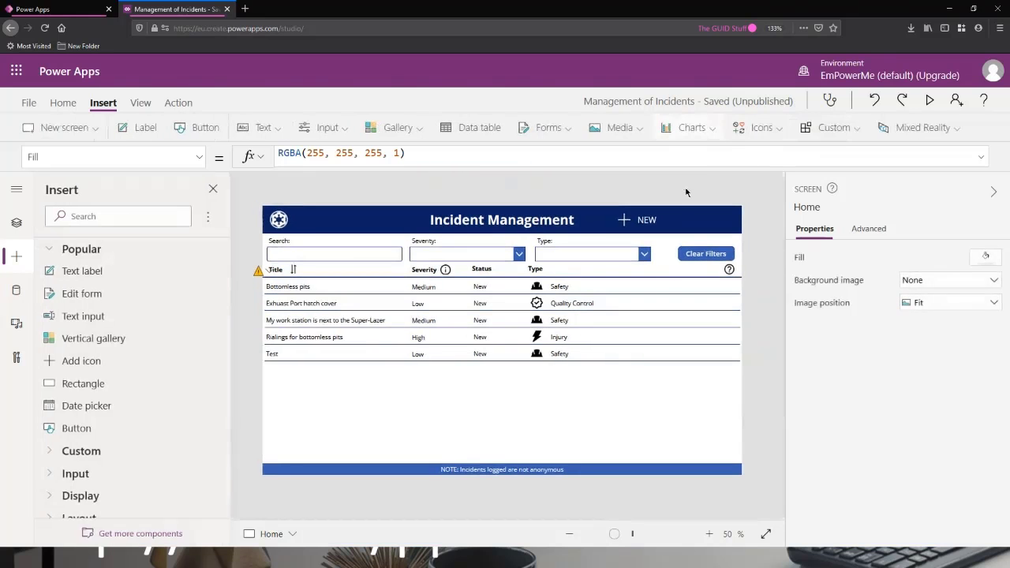
- Add NewForm(Form1); as a third line in the NEW group's OnSelect formula
{"action": "left_click", "coordinate": [643, 222]}
{"action": "left_click", "coordinate": [509, 169]}
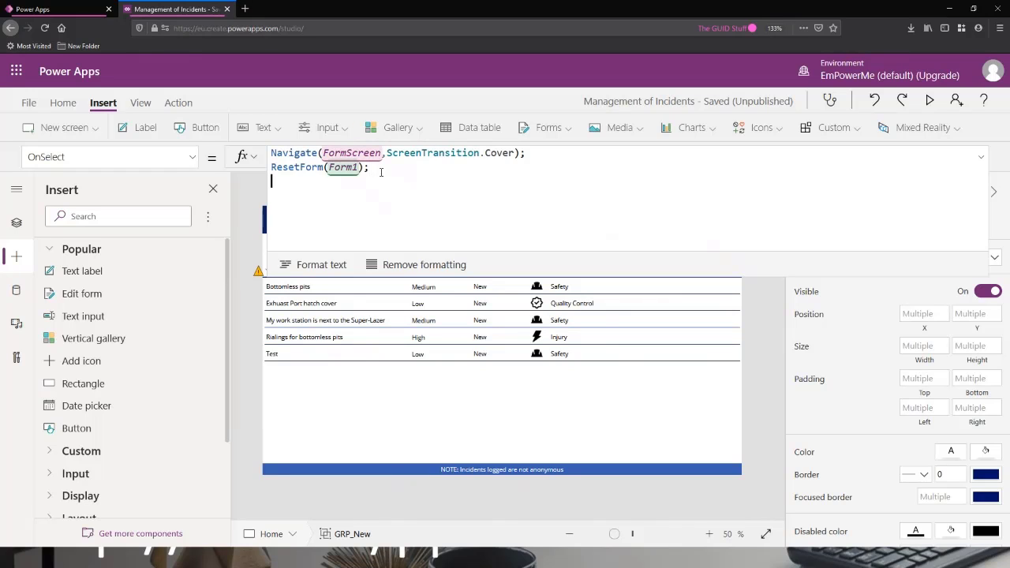
{"action": "type", "text": "NewForm"}
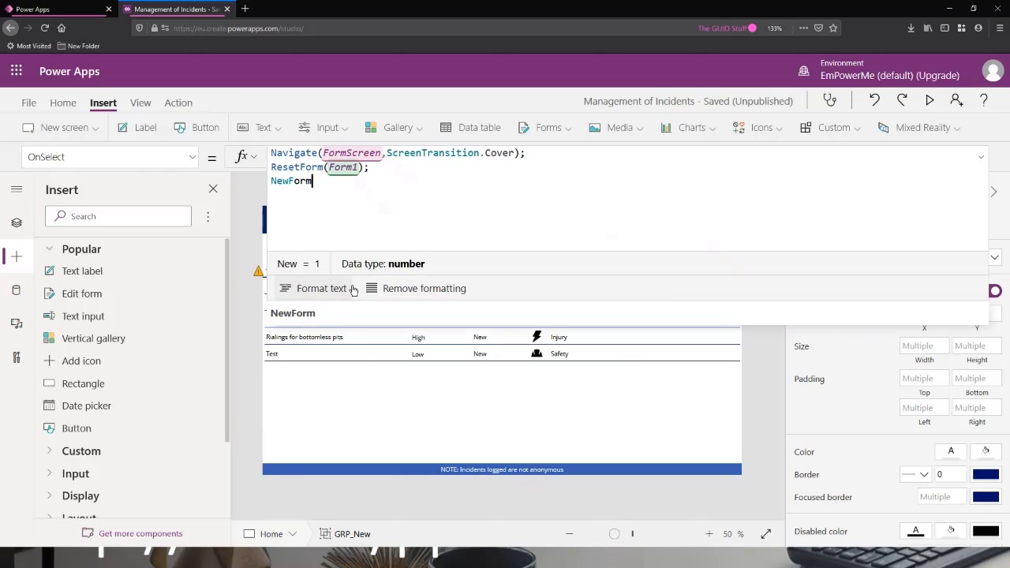
{"action": "type", "text": "("}
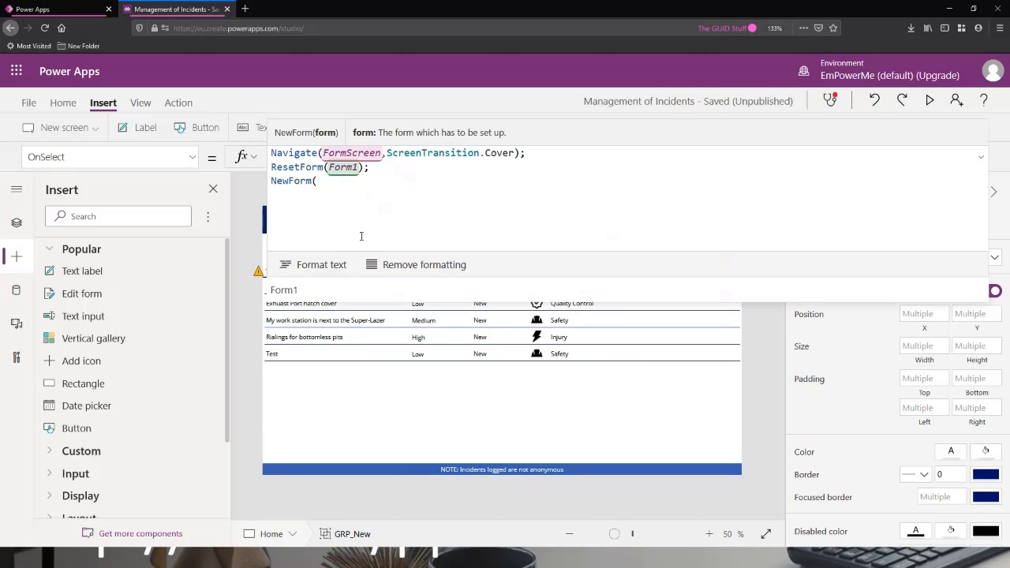
{"action": "type", "text": "Form"}
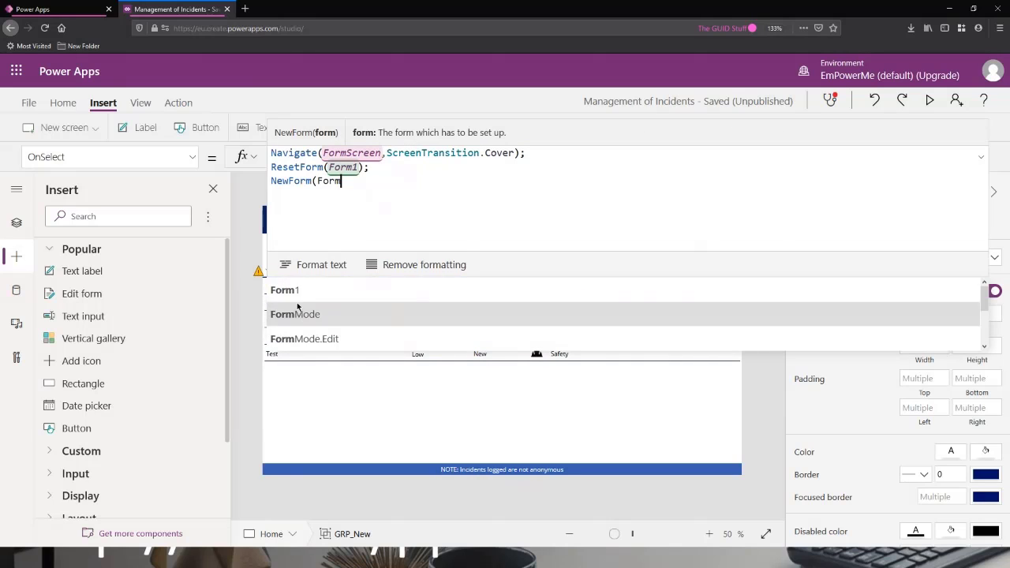
{"action": "left_click", "coordinate": [307, 290]}
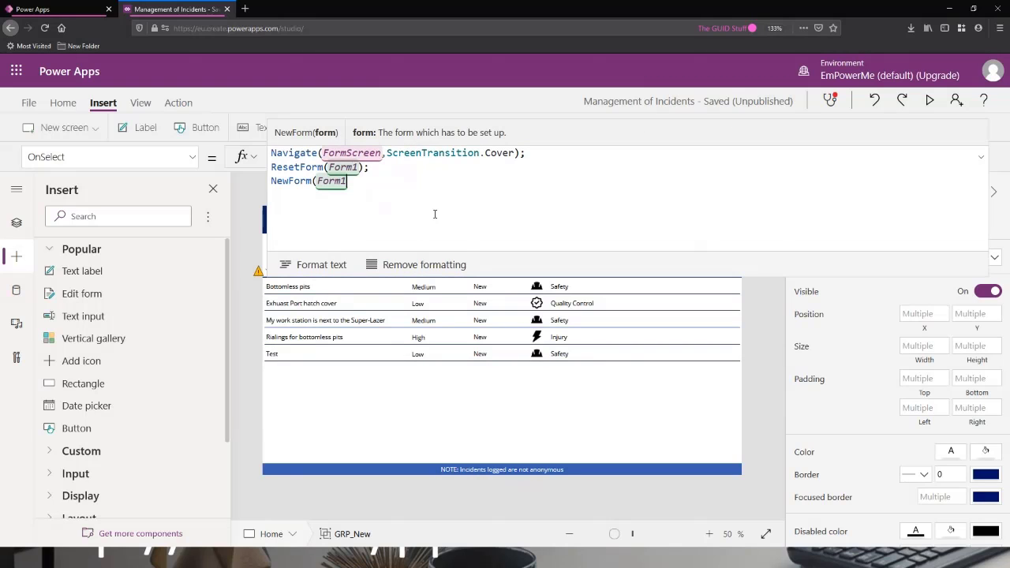
{"action": "type", "text": ");"}
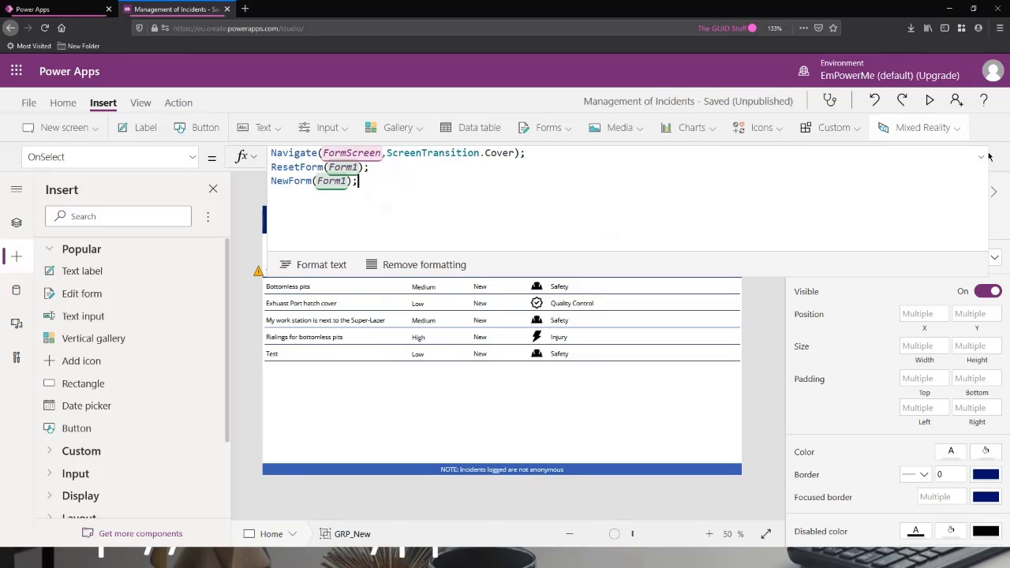
- Preview the app, open a new incident, and examine the form's fields from Title to the Submit button
{"action": "left_click", "coordinate": [930, 100]}
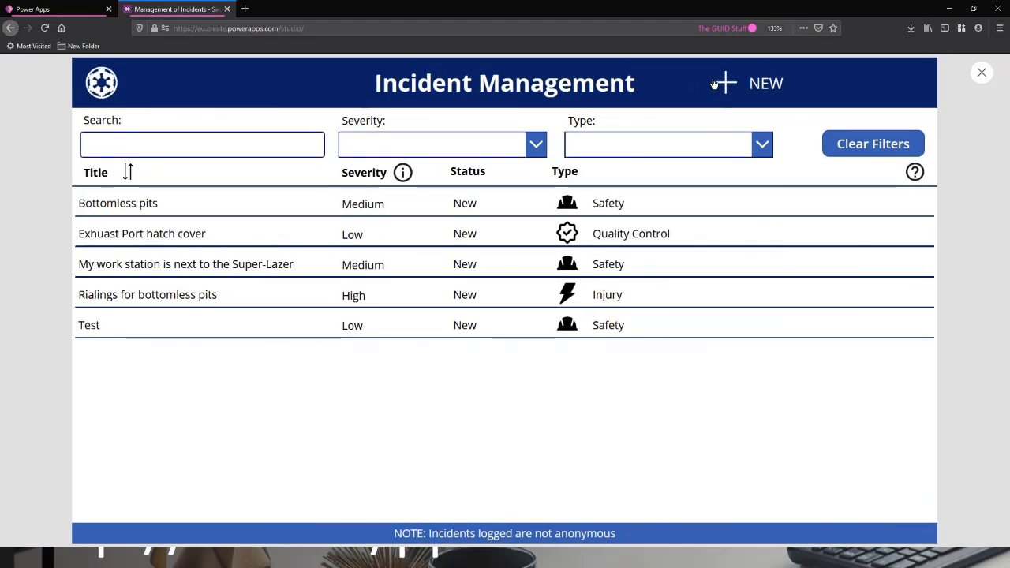
{"action": "left_click", "coordinate": [717, 89]}
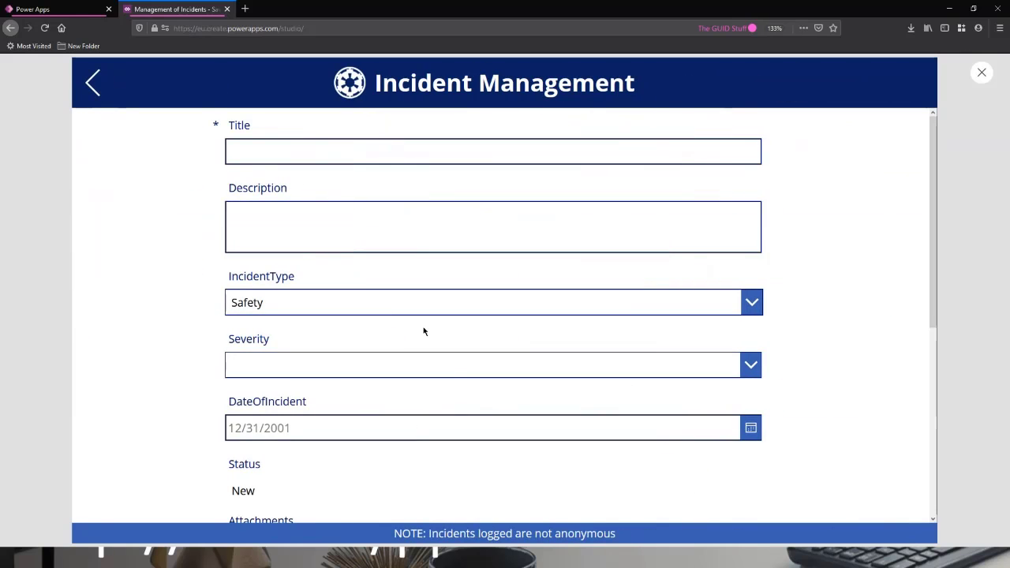
{"action": "scroll", "coordinate": [523, 280], "scroll_direction": "down", "scroll_amount": 1}
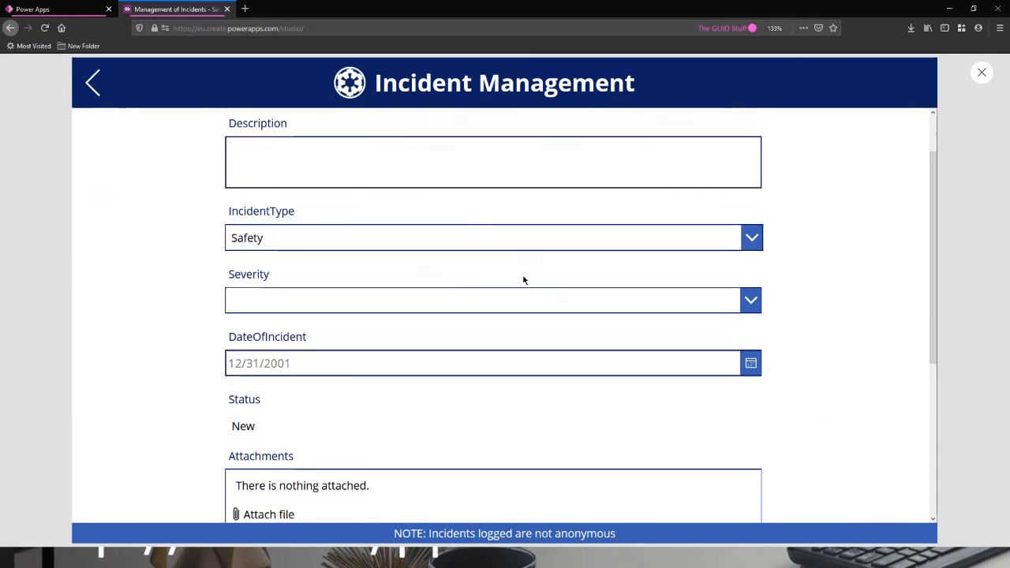
{"action": "scroll", "coordinate": [523, 280], "scroll_direction": "down", "scroll_amount": 4}
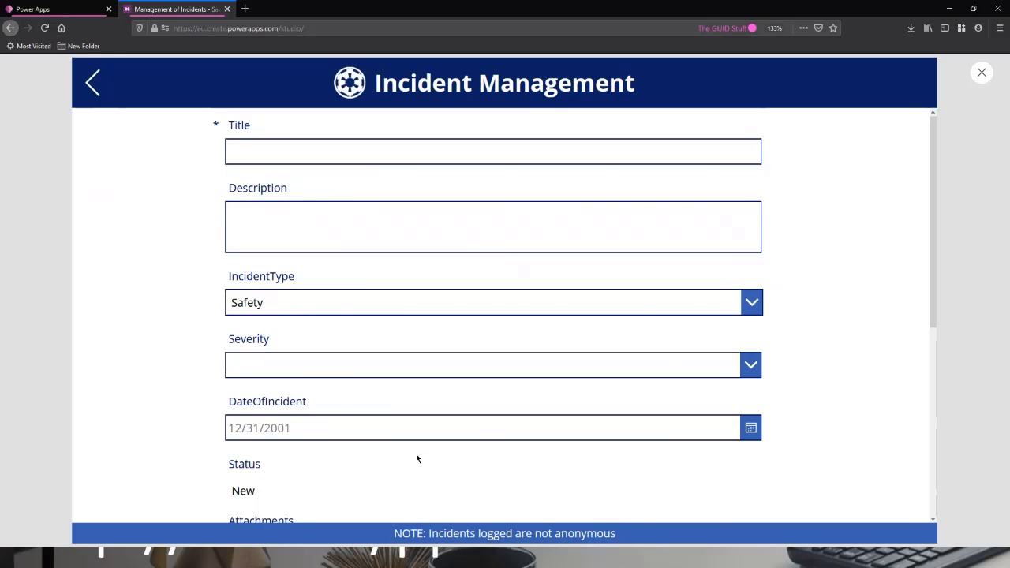
{"action": "scroll", "coordinate": [417, 458], "scroll_direction": "down", "scroll_amount": 3}
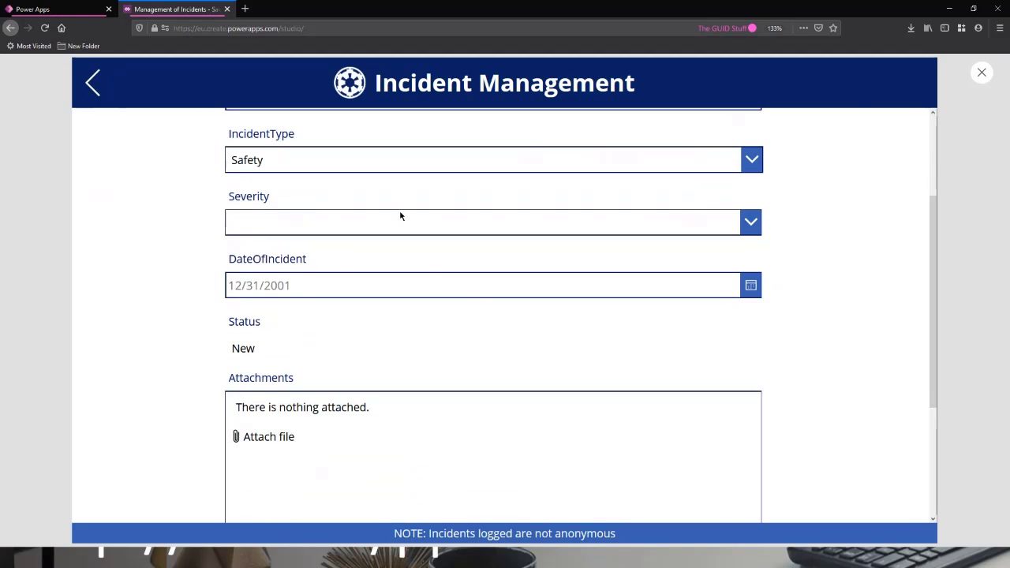
{"action": "scroll", "coordinate": [474, 348], "scroll_direction": "up", "scroll_amount": 3}
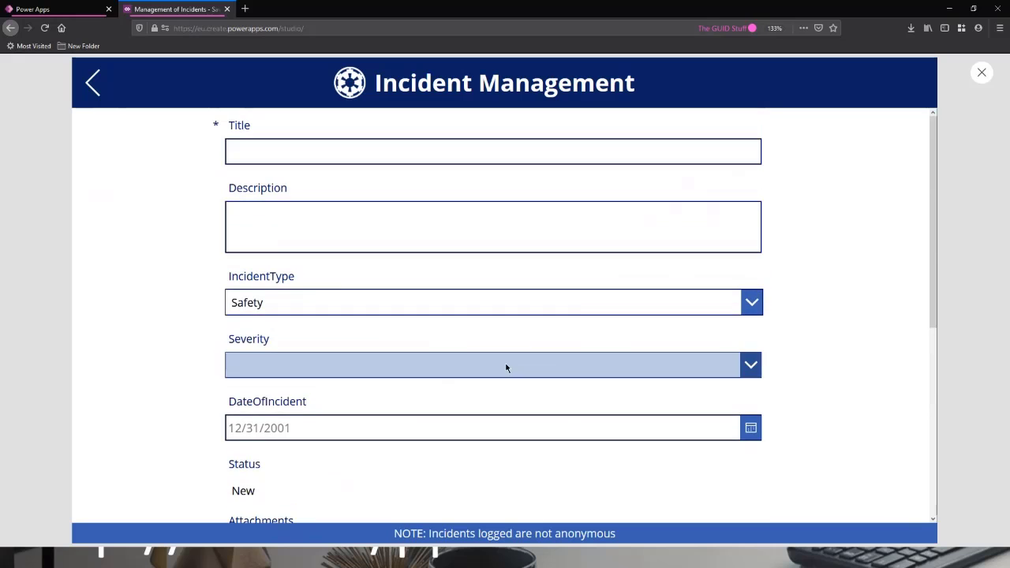
{"action": "scroll", "coordinate": [568, 360], "scroll_direction": "down", "scroll_amount": 5}
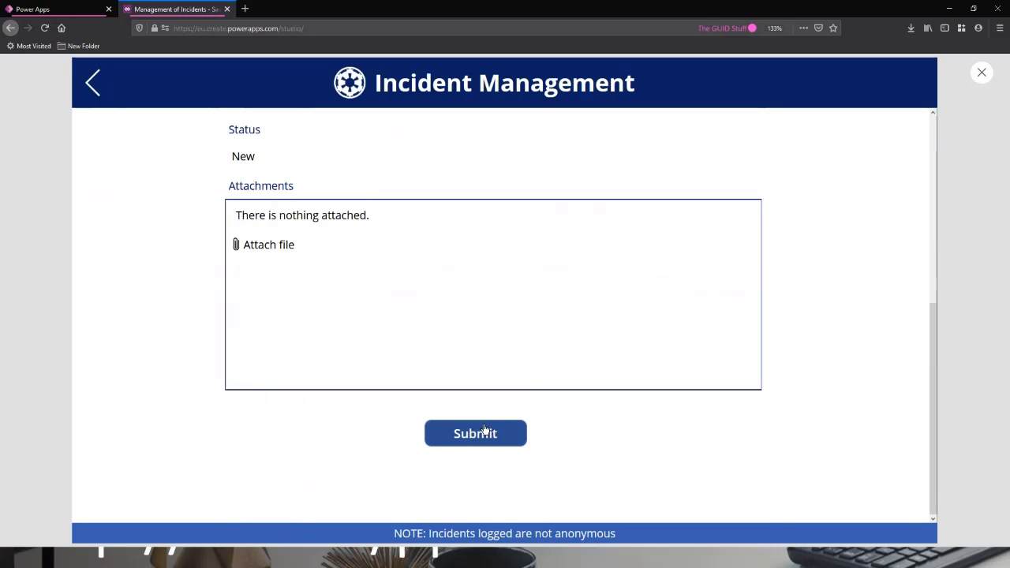
- Review the blank new-incident form down to the Attachments field and Submit button, and return to the incident list and exit the preview
{"action": "scroll", "coordinate": [506, 442], "scroll_direction": "up", "scroll_amount": 7}
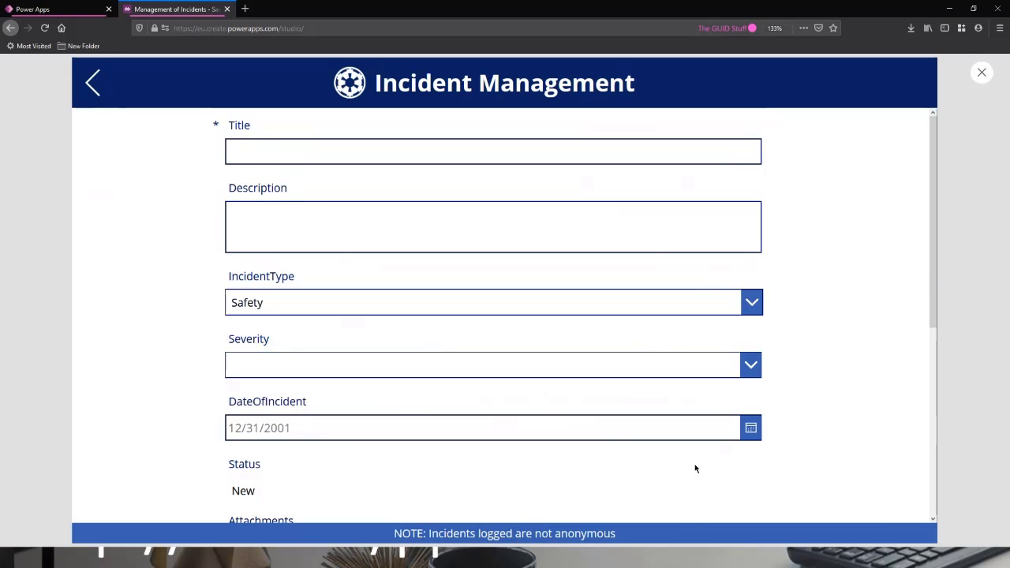
{"action": "scroll", "coordinate": [687, 466], "scroll_direction": "down", "scroll_amount": 3}
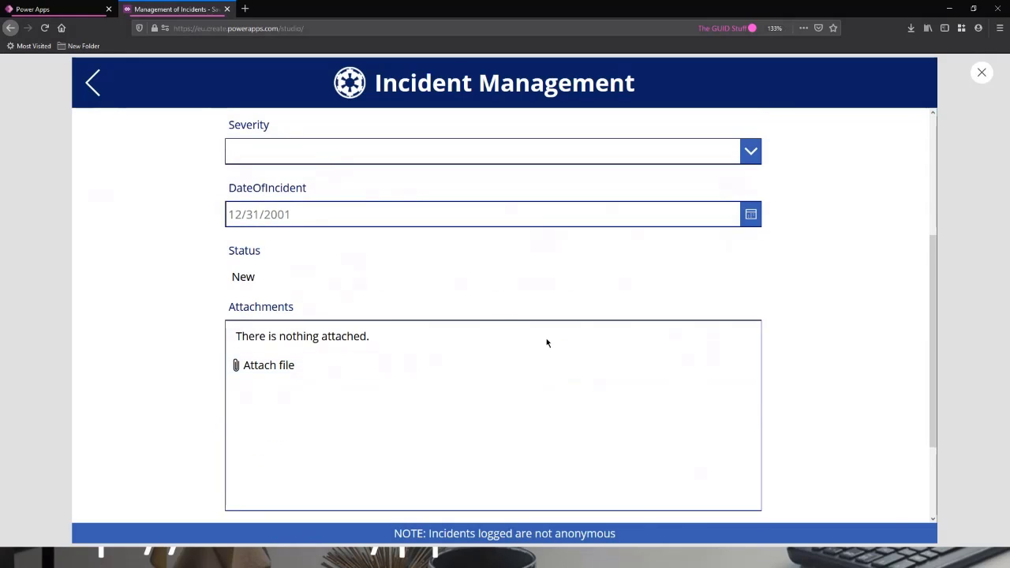
{"action": "scroll", "coordinate": [564, 289], "scroll_direction": "down", "scroll_amount": 2}
{"action": "scroll", "coordinate": [570, 311], "scroll_direction": "up", "scroll_amount": 4}
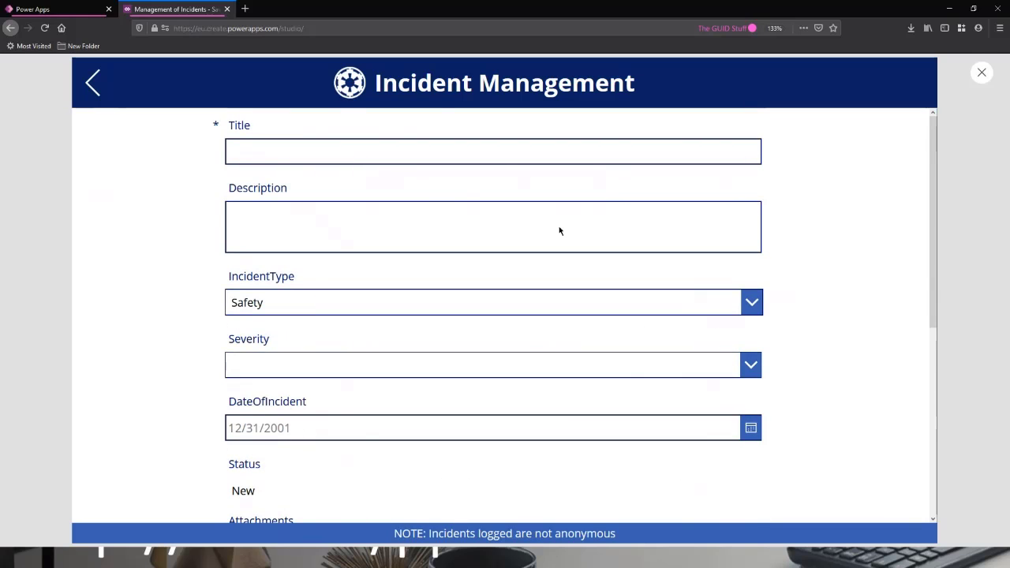
{"action": "scroll", "coordinate": [430, 474], "scroll_direction": "down", "scroll_amount": 3}
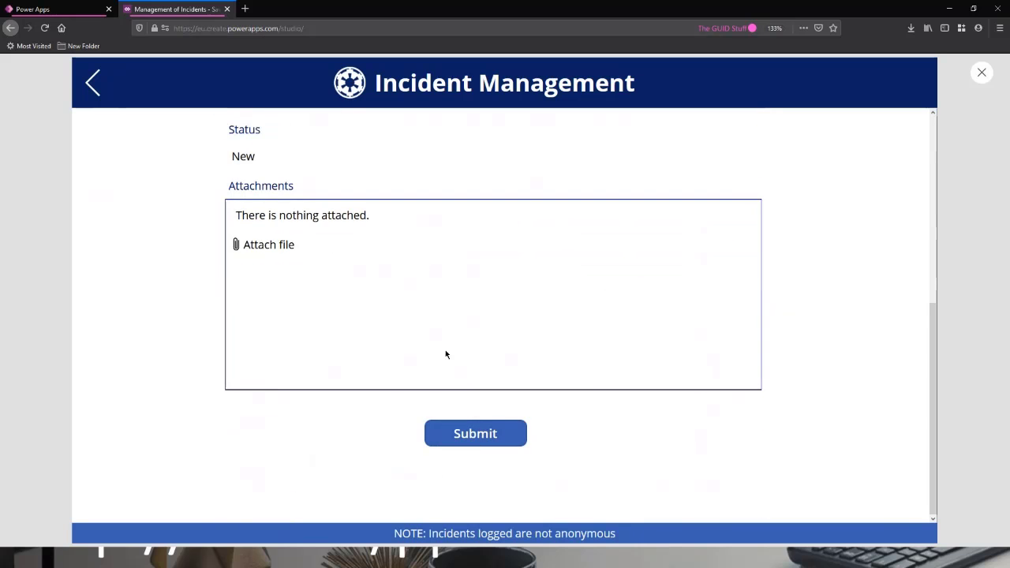
{"action": "scroll", "coordinate": [561, 399], "scroll_direction": "up", "scroll_amount": 4}
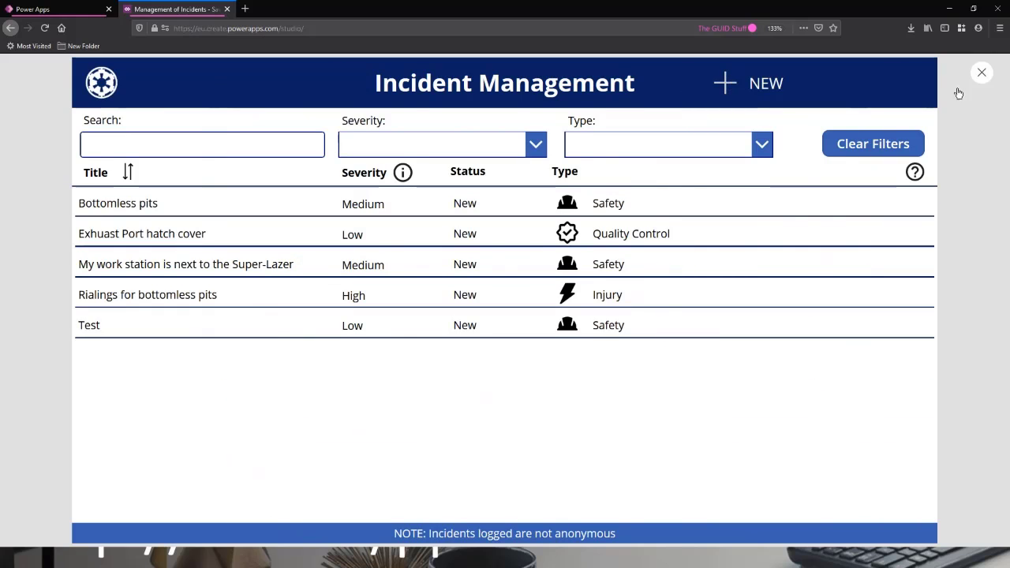
{"action": "left_click", "coordinate": [981, 73]}
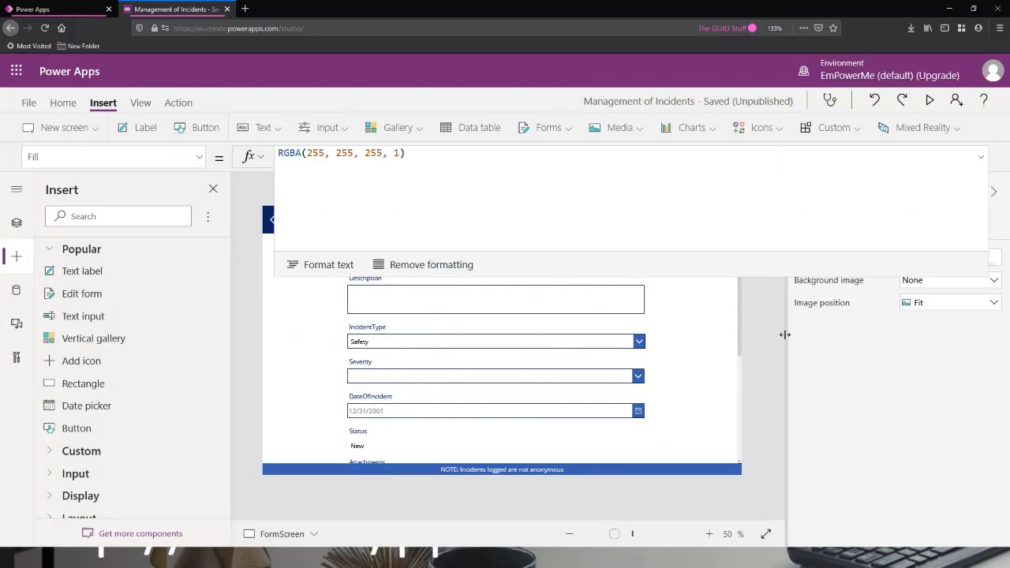
- Collapse the expanded formula bar and save the Management of Incidents app
{"action": "left_click", "coordinate": [981, 157]}
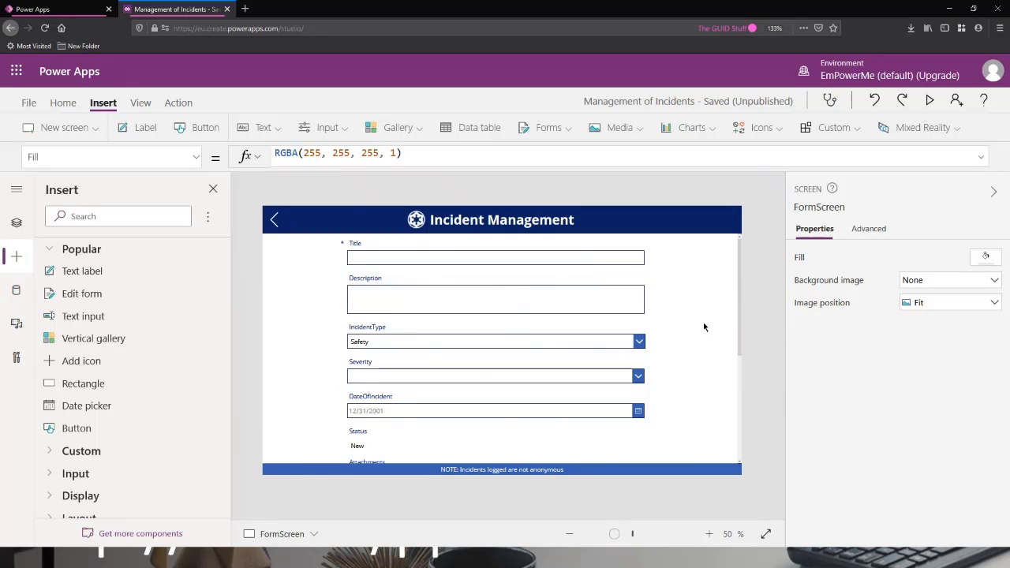
{"action": "key", "text": "ctrl+s"}
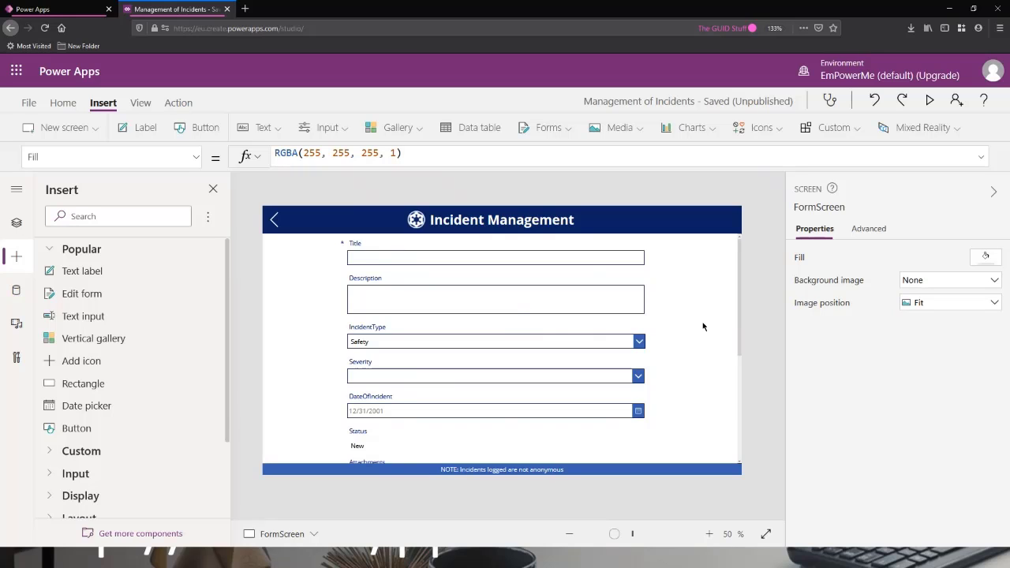
{"action": "left_click", "coordinate": [549, 128]}
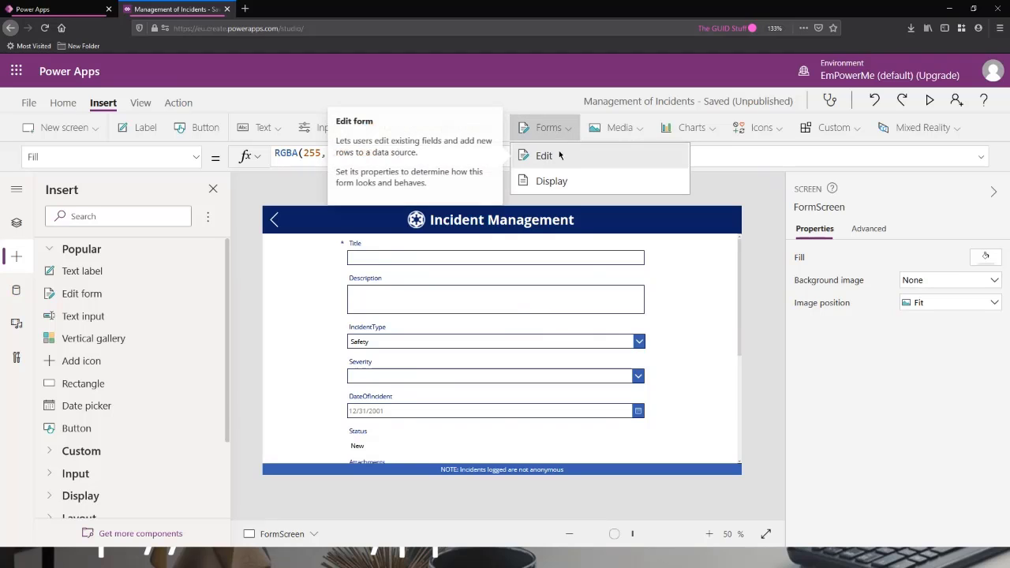
{"action": "left_click", "coordinate": [560, 111]}
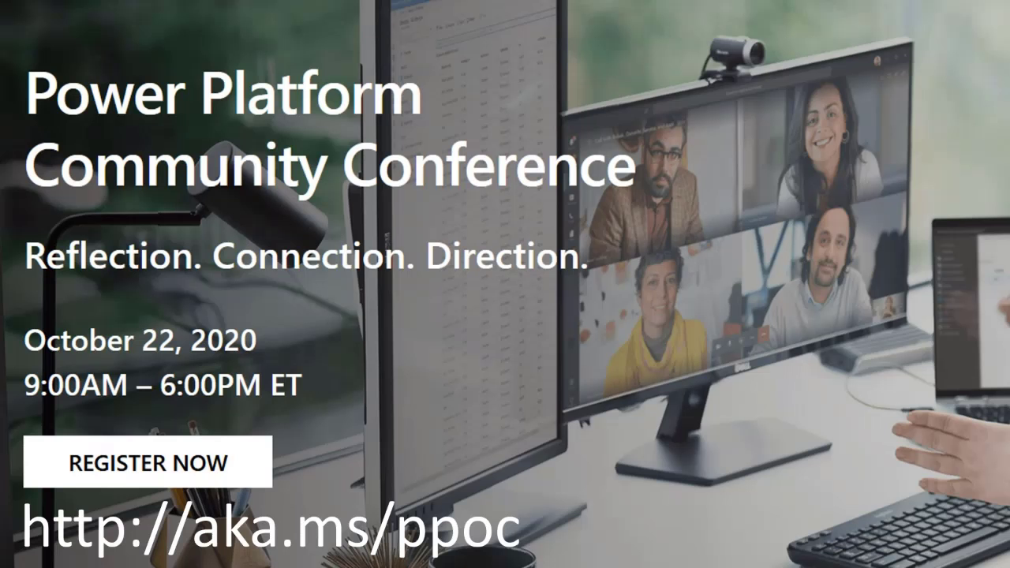
{"action": "left_click", "coordinate": [617, 75]}
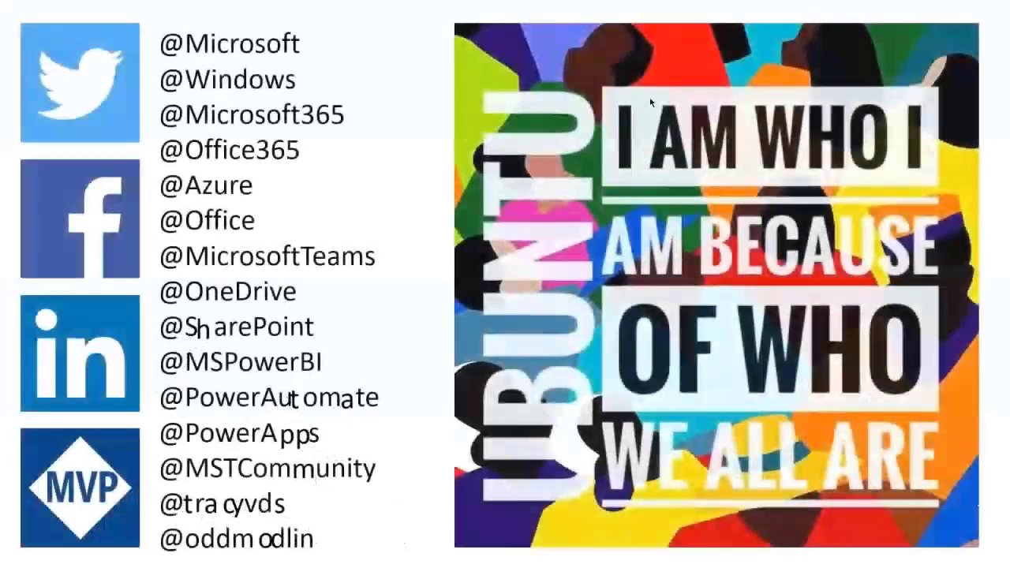